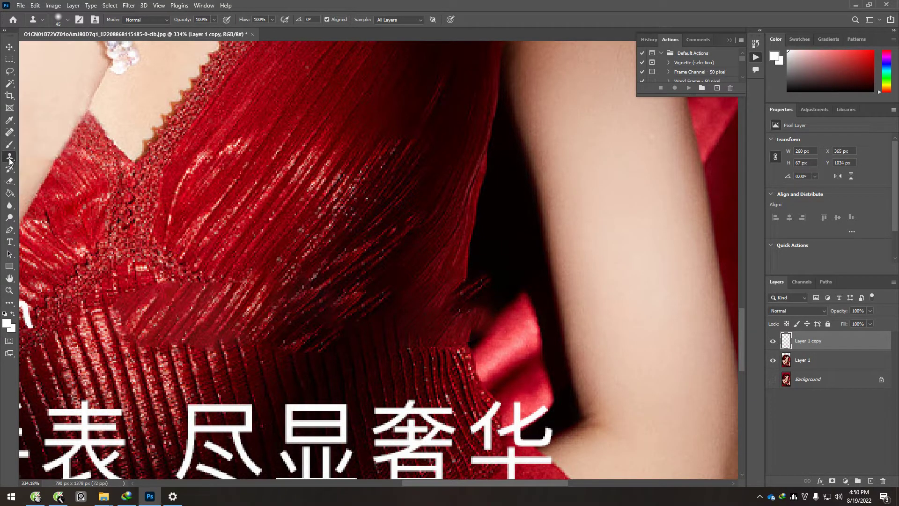
Clone the dress's side edge downward to the waist onto a new layer with the Clone Stamp sampling All Layers.
click(413, 23)
click(399, 40)
alt+click(468, 257)
mouse_move(468, 311)
mouse_down()
mouse_move(462, 293)
mouse_move(466, 298)
mouse_up()
key(ctrl+z)
click(871, 481)
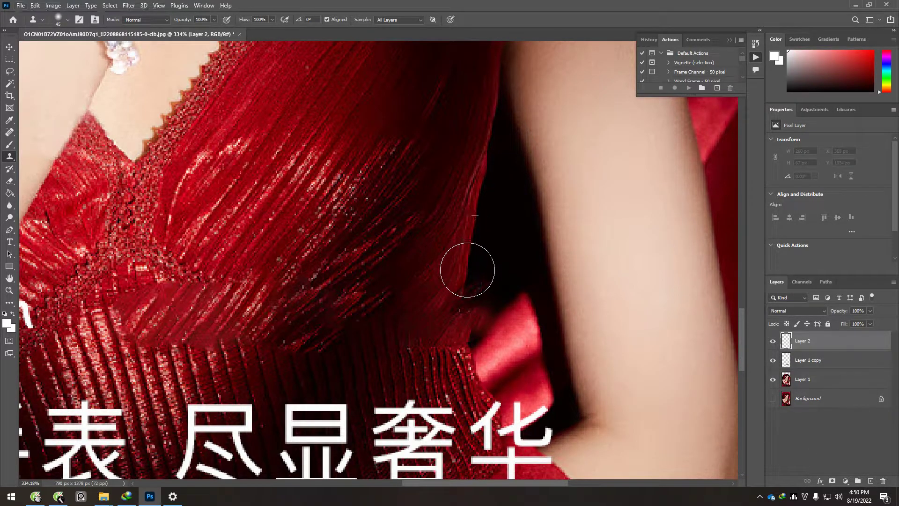
drag(466, 262, 463, 357)
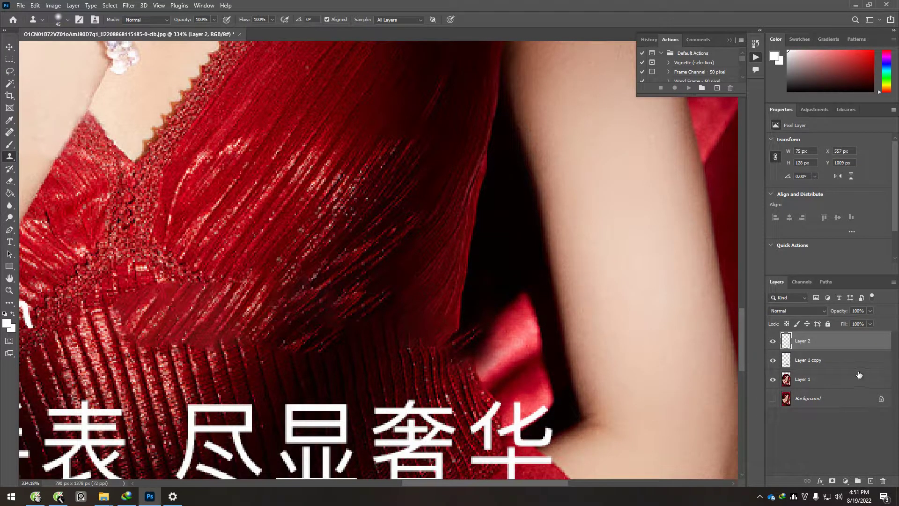
Warp the cloned patch on Layer 2 so the dress edge continues in a smooth curve down to the waist.
key(ctrl+t)
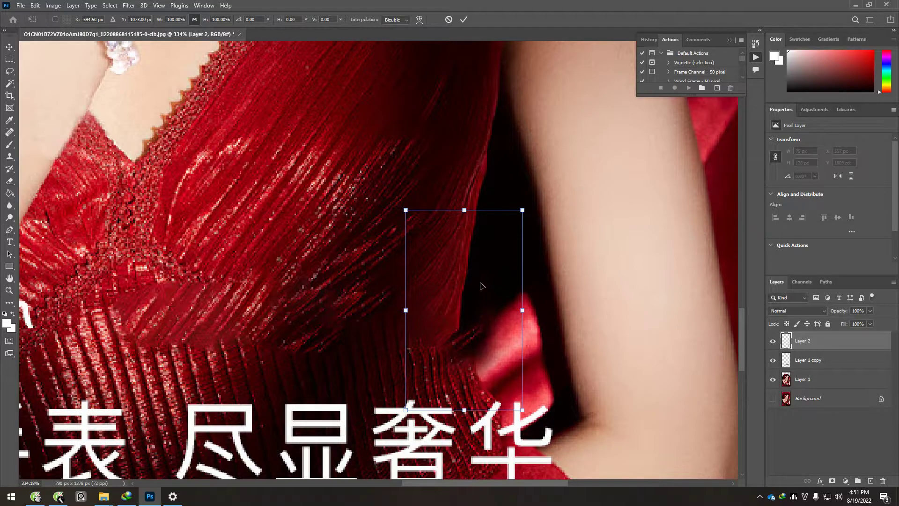
click(419, 19)
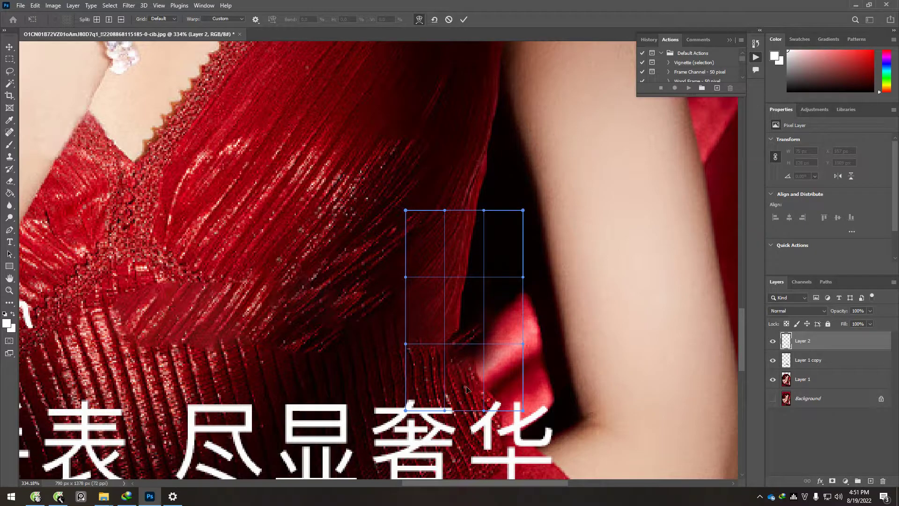
drag(467, 390, 459, 309)
drag(481, 218, 482, 211)
key(Return)
key(s)
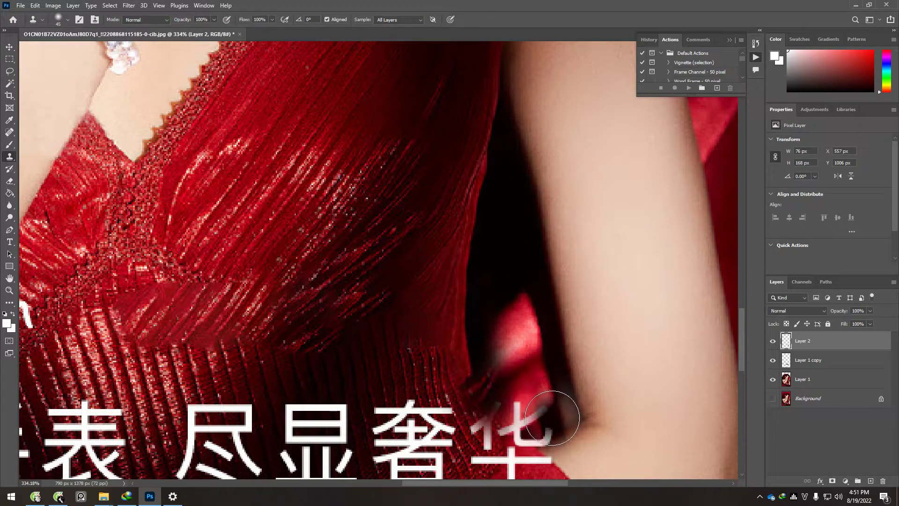
Add a layer mask to Layer 2 and set up a Soft Round brush of 17 px with 0% hardness.
click(832, 482)
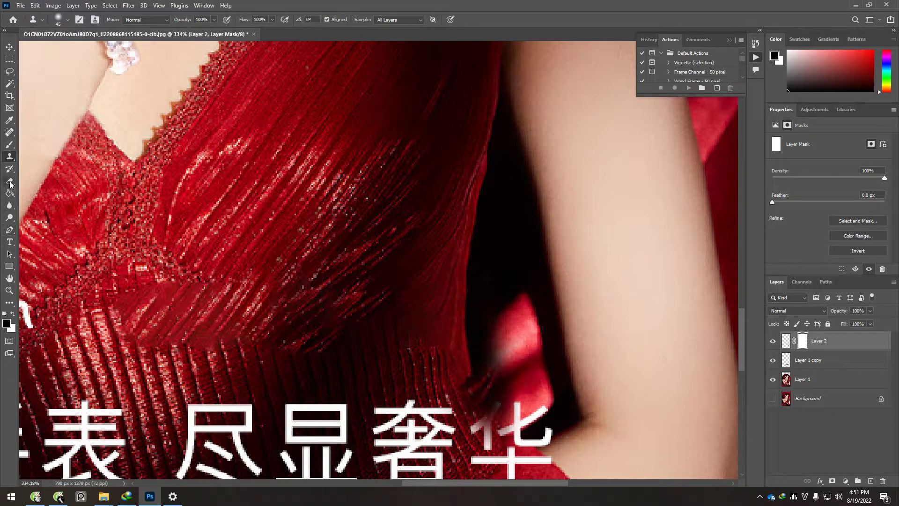
key(b)
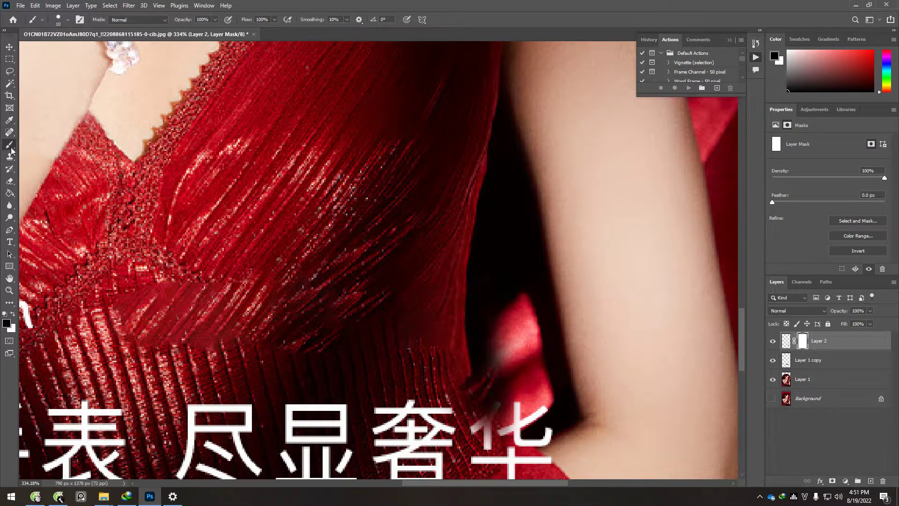
alt+right_click(332, 361)
right_click(340, 206)
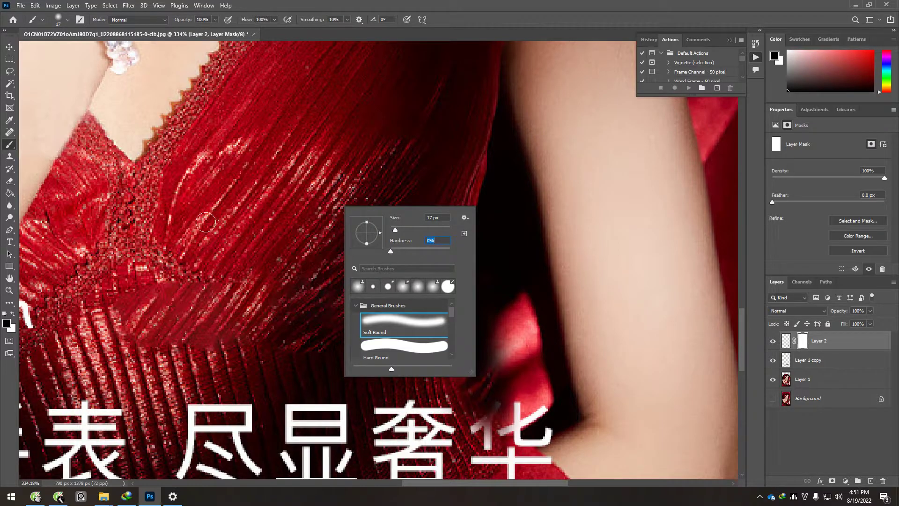
click(154, 92)
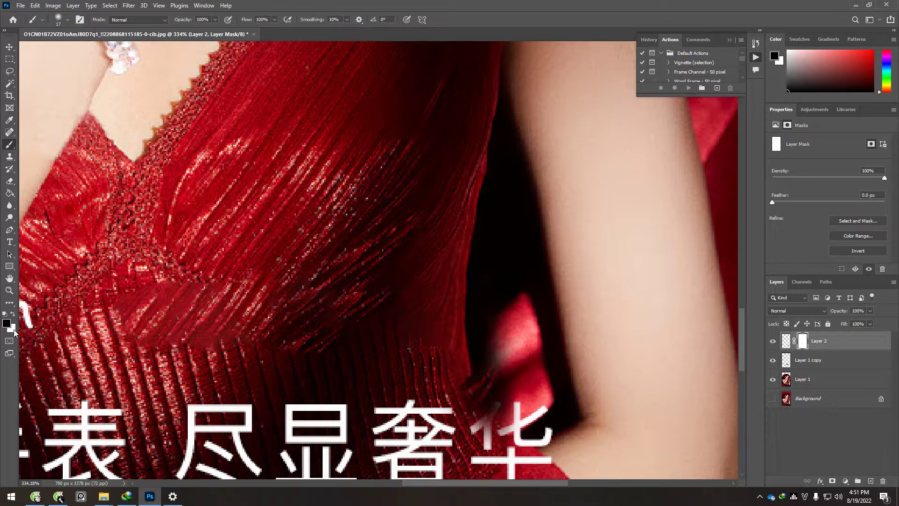
Hide the patch's overlap on the satin and caption by painting its mask black, and restore it with white.
mouse_move(473, 391)
mouse_down()
mouse_move(447, 404)
mouse_move(411, 375)
mouse_up()
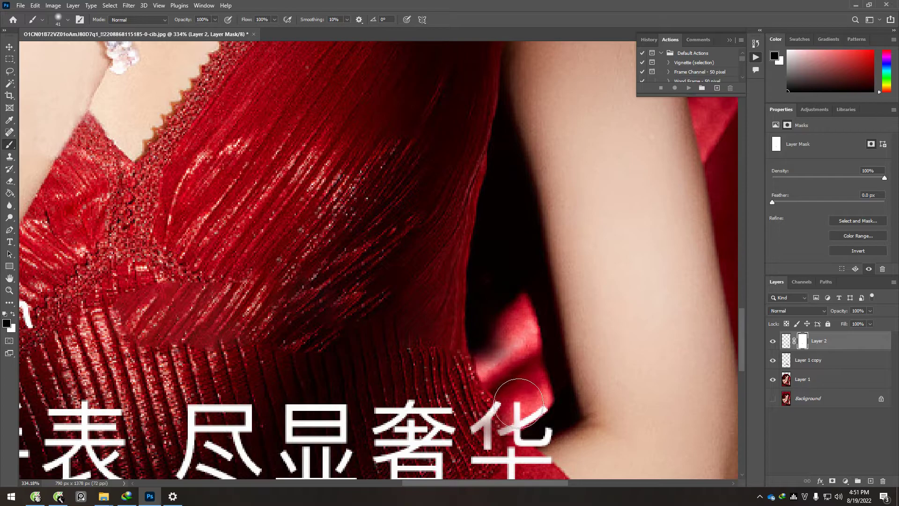
drag(523, 394, 403, 394)
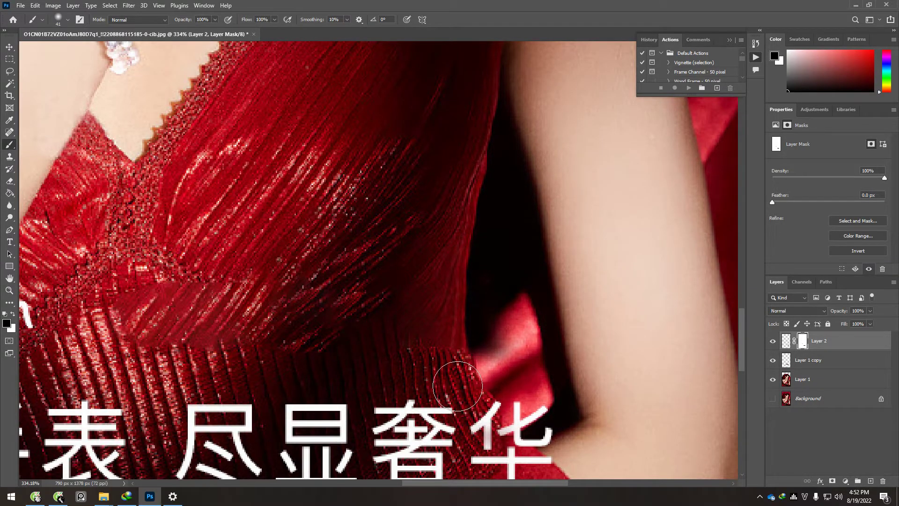
key(x)
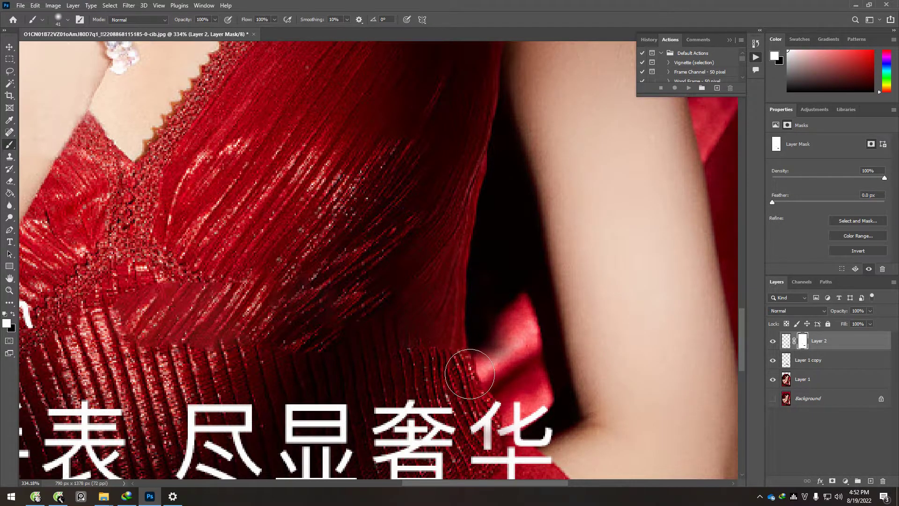
mouse_move(452, 365)
mouse_down()
mouse_move(407, 402)
mouse_move(487, 417)
mouse_up()
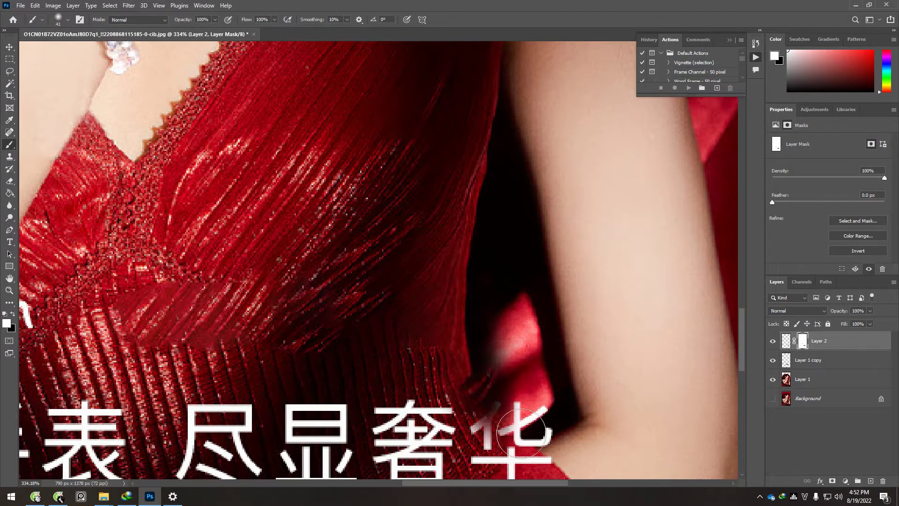
Make black the painting colour and mask out the part of the patch overlapping the satin and caption beside the waist.
click(13, 314)
click(13, 315)
click(14, 314)
click(13, 314)
click(13, 314)
click(13, 314)
click(14, 314)
click(13, 315)
click(14, 315)
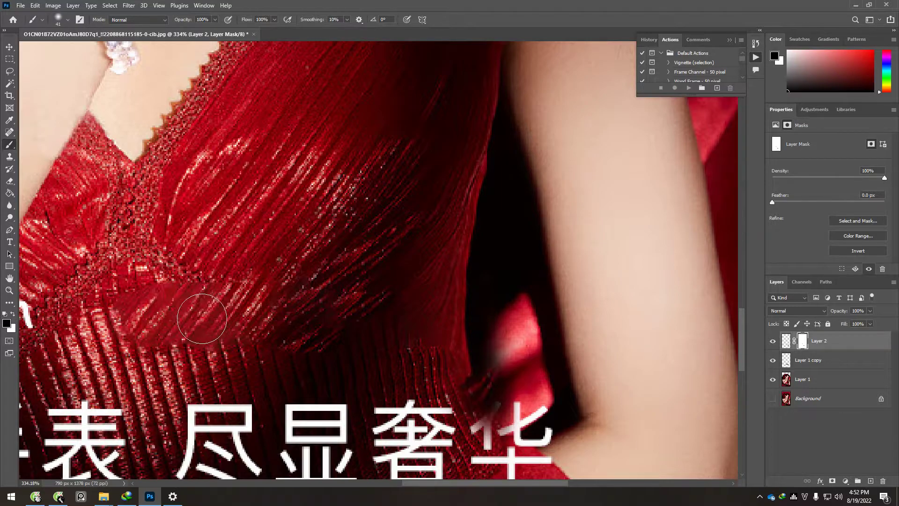
key(x)
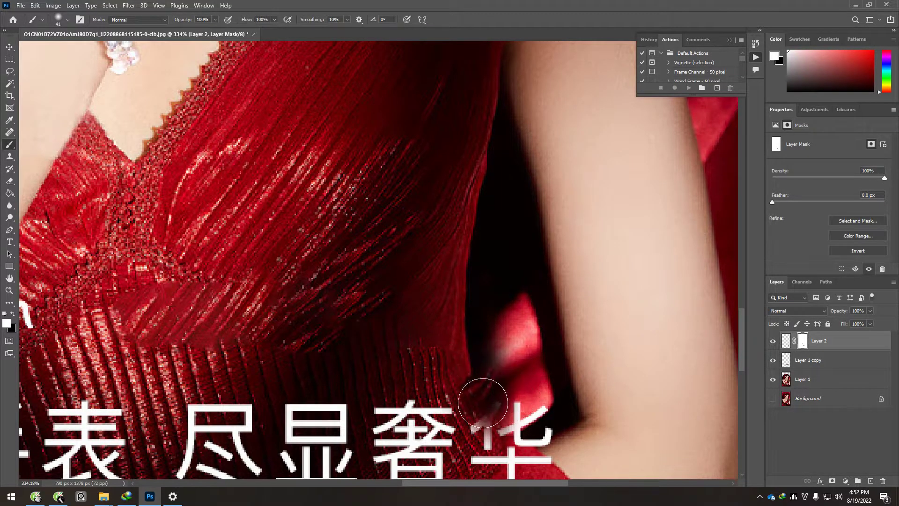
click(14, 314)
Examine the retouched dress and caption area up close and in the full image.
scroll(543, 391, down, 4)
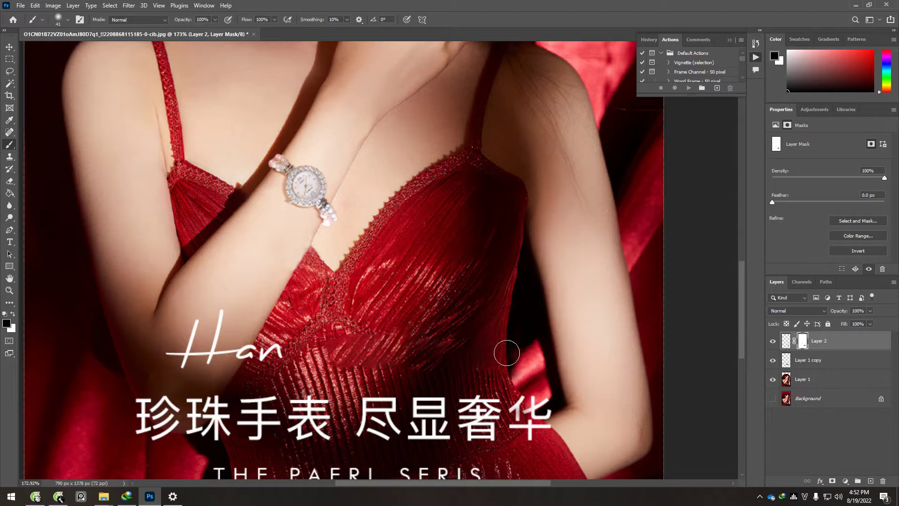
scroll(338, 363, down, 1)
scroll(337, 363, left, 2)
scroll(337, 363, up, 2)
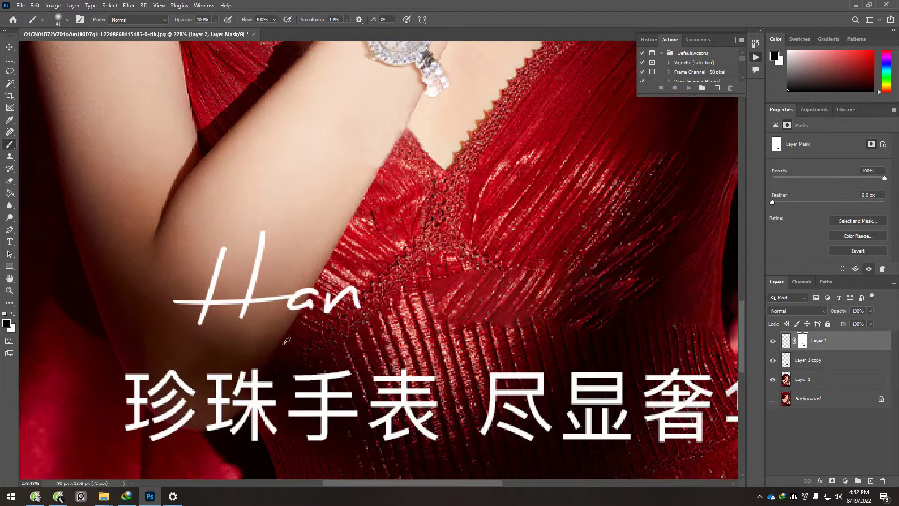
scroll(302, 317, down, 2)
scroll(293, 285, down, 3)
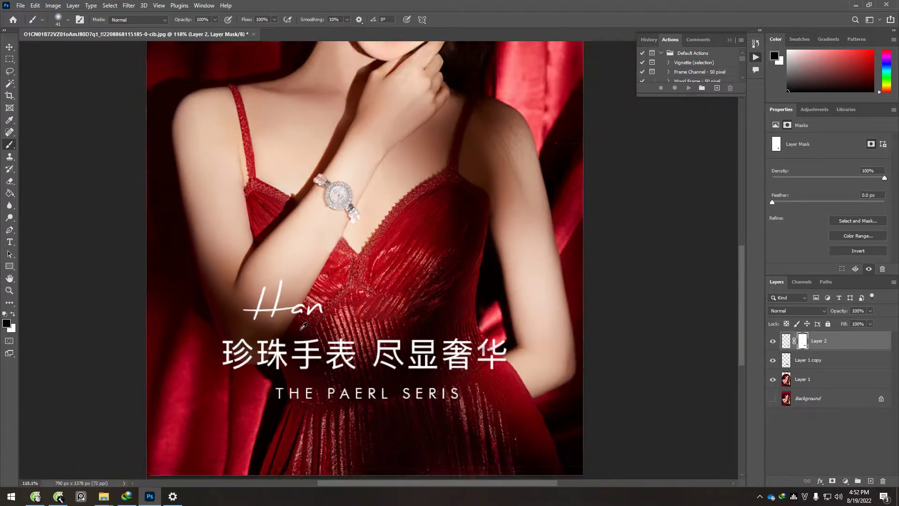
drag(304, 159, 362, 355)
scroll(362, 355, down, 4)
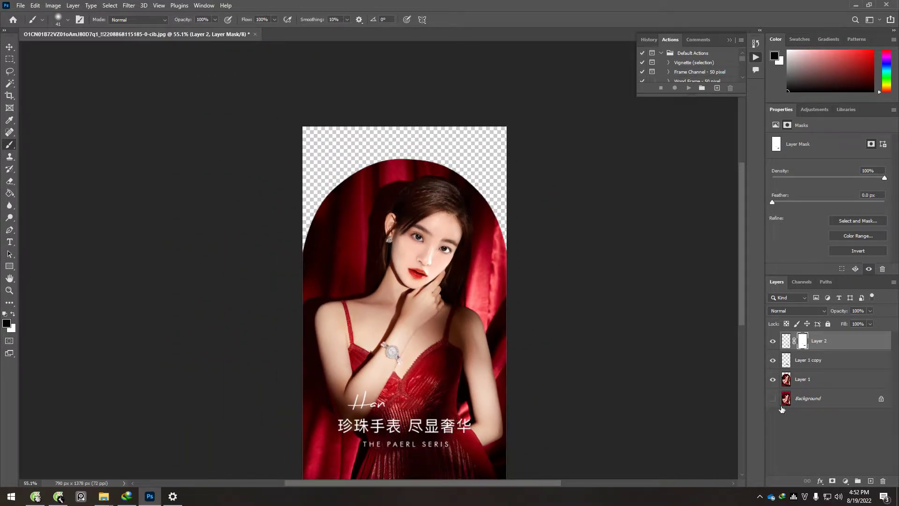
click(831, 434)
scroll(200, 188, down, 1)
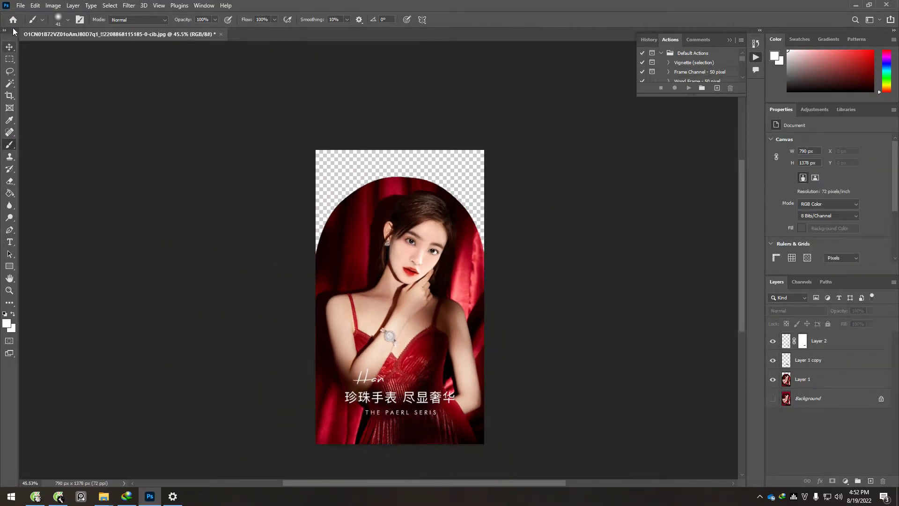
Quick-export the image as a PNG named hà1 in the Pictures folder.
click(21, 5)
mouse_move(71, 151)
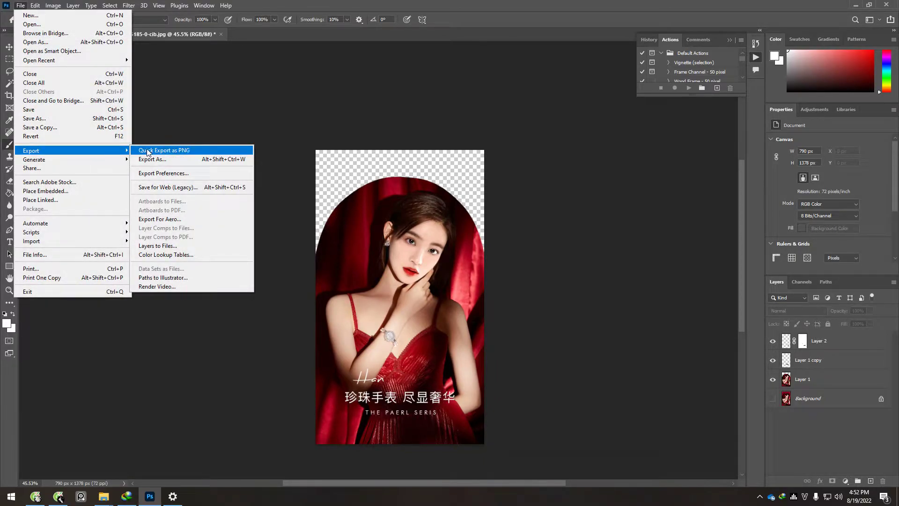
click(181, 150)
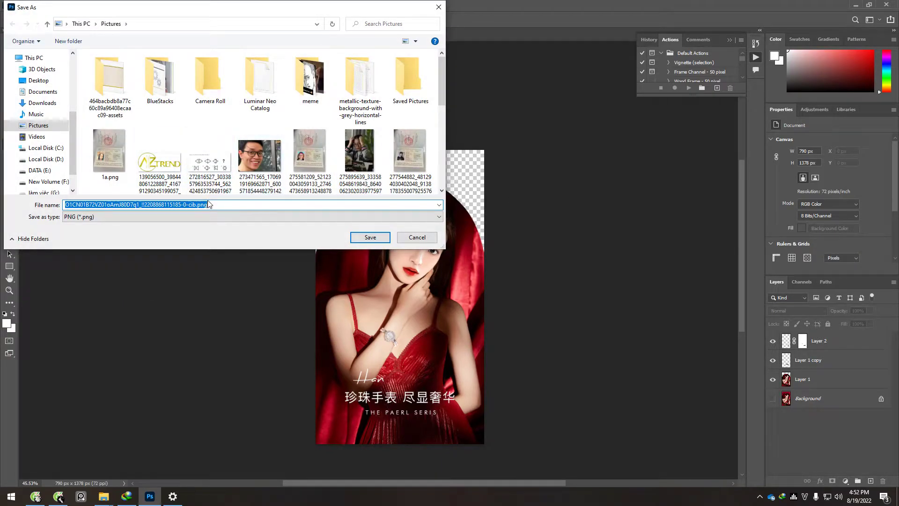
text(hà1)
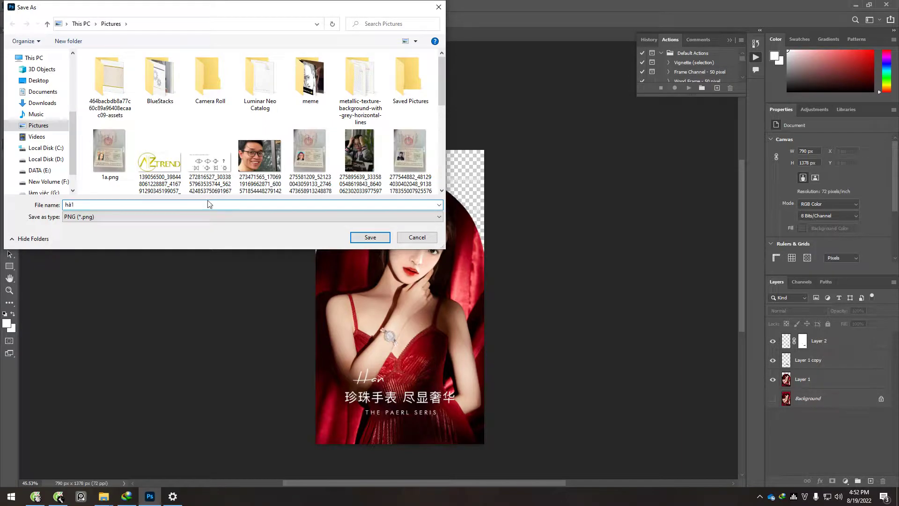
click(370, 237)
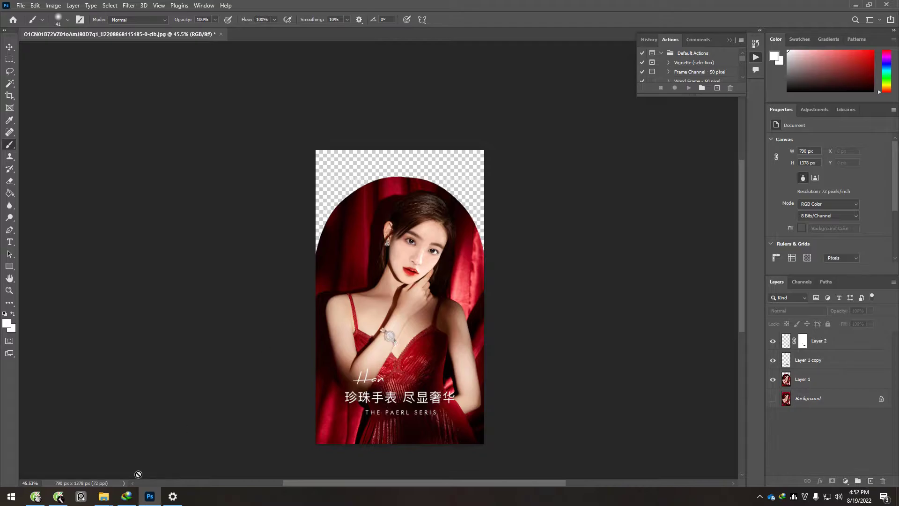
Switch to the LadiPage editor in the browser and open the media manager for adding an image.
click(35, 497)
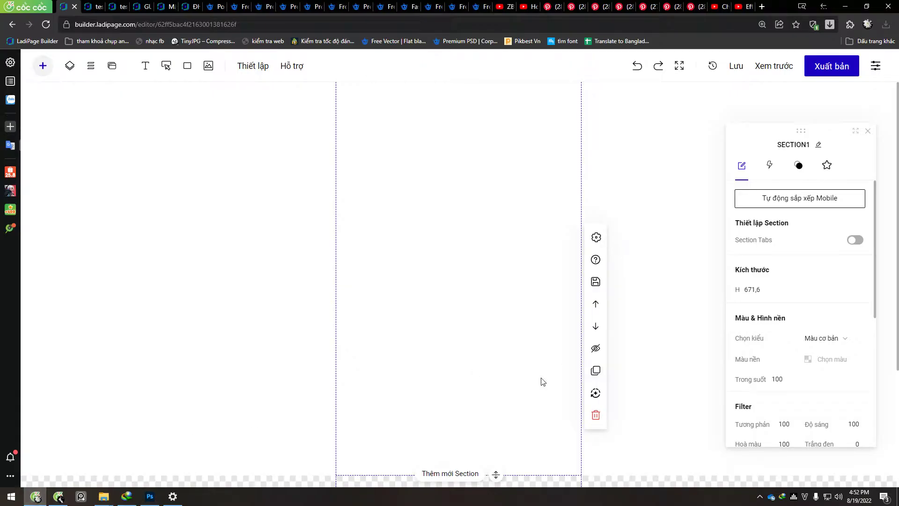
scroll(480, 362, down, 2)
scroll(482, 325, up, 2)
click(209, 66)
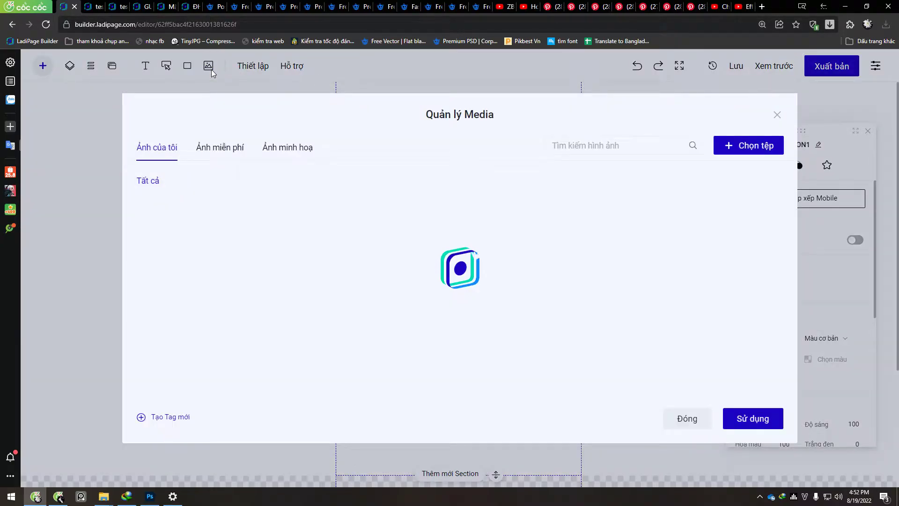
Upload hà1.png from the Pictures folder and insert it into the page section.
click(755, 149)
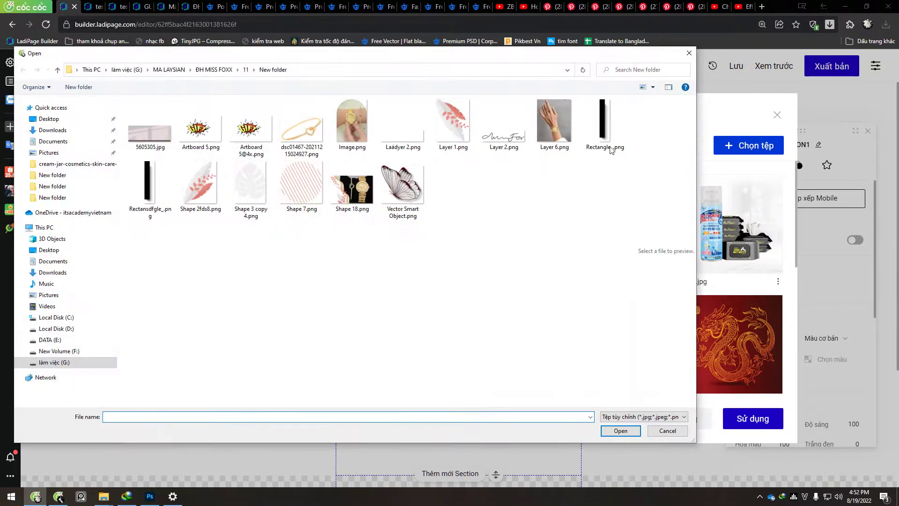
click(48, 153)
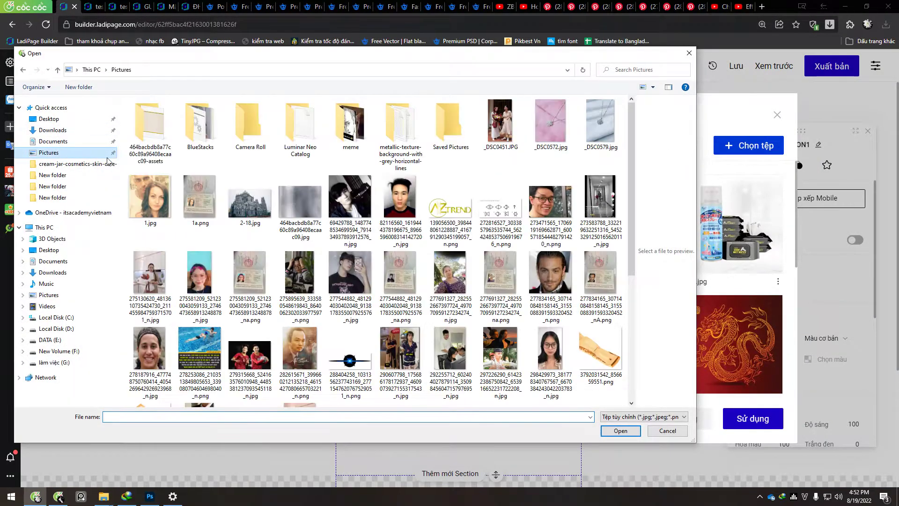
scroll(393, 250, down, 3)
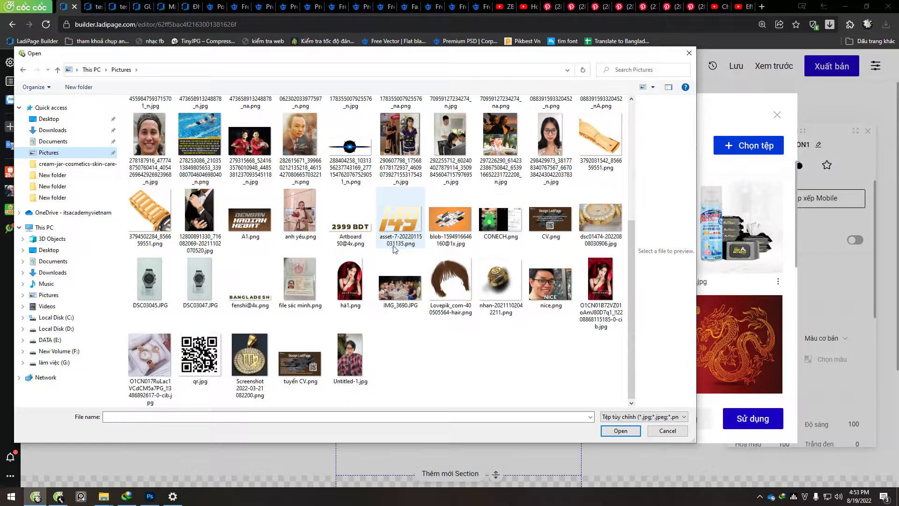
click(353, 291)
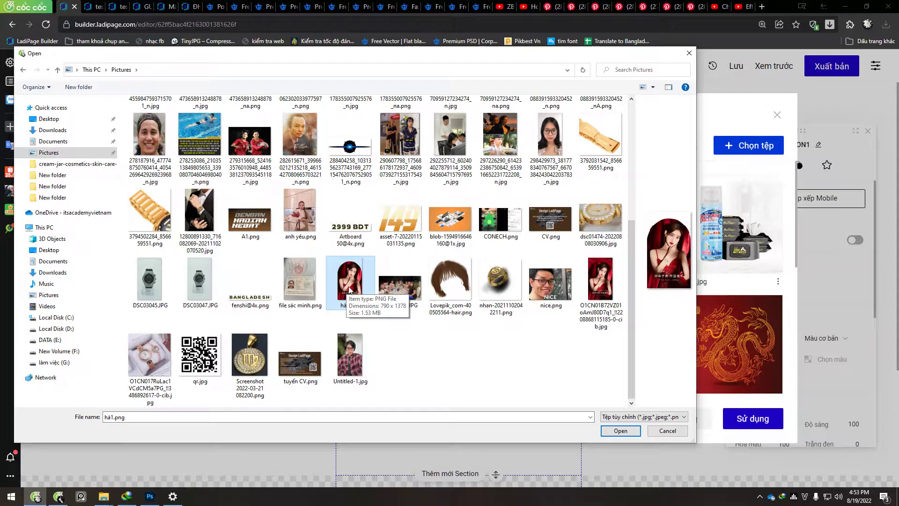
click(619, 430)
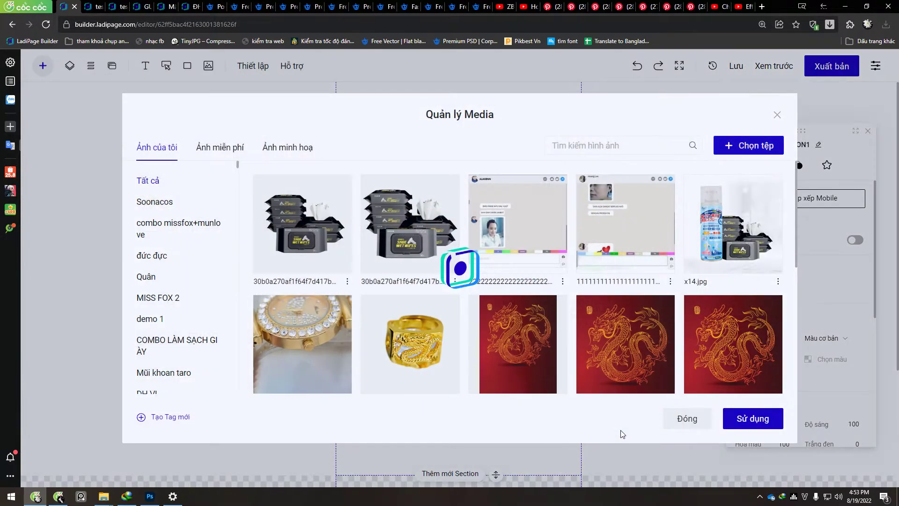
click(294, 226)
click(751, 418)
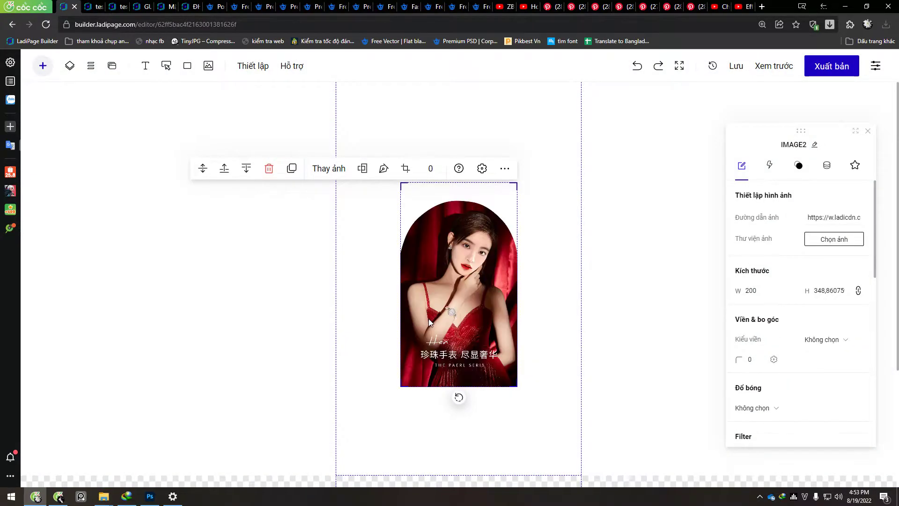
Move the portrait to the section's lower-left corner and enlarge it to about 419 × 731 so it fills the section width.
drag(460, 304, 396, 393)
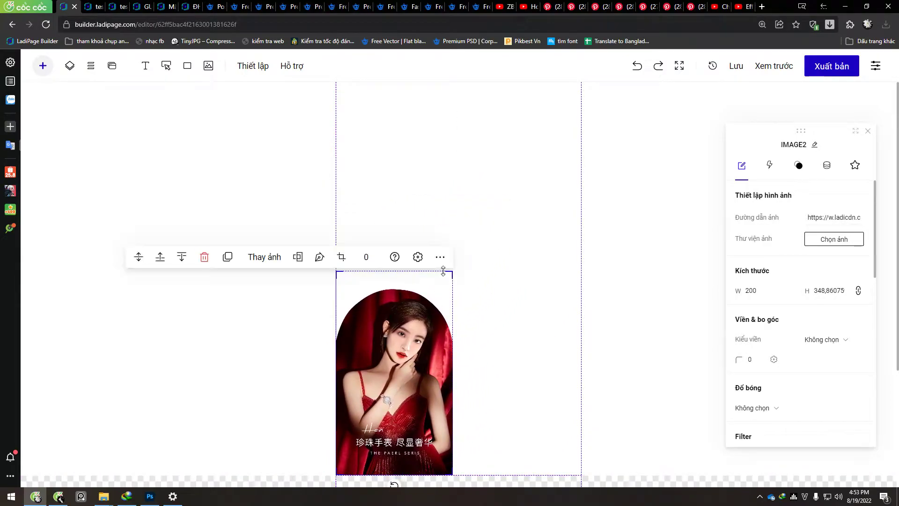
drag(451, 272, 680, 45)
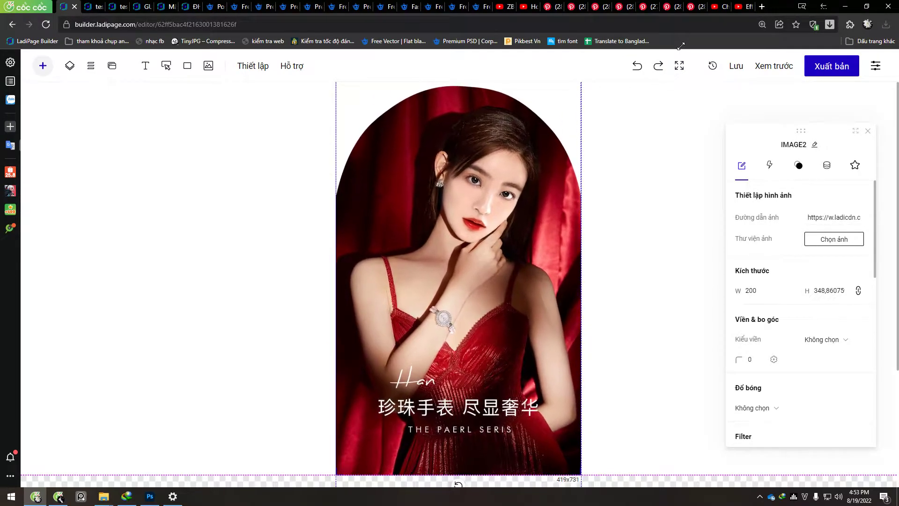
click(648, 222)
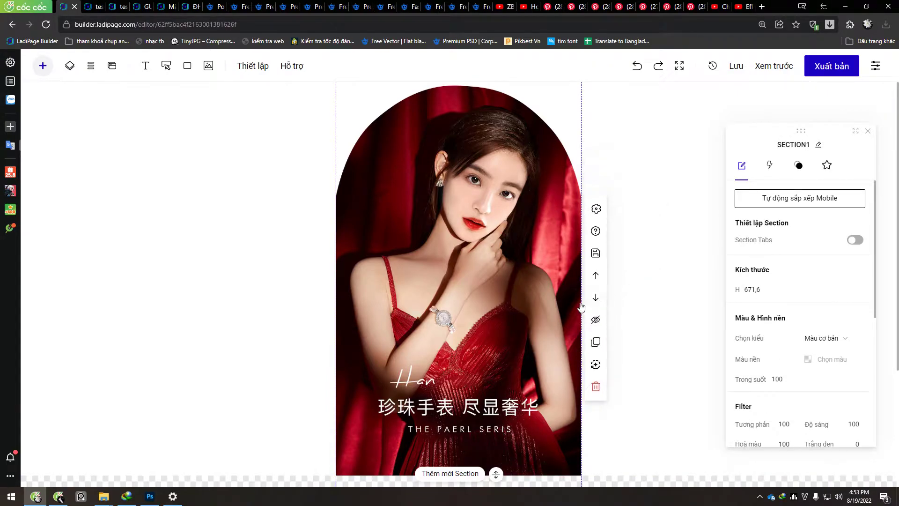
Increase SECTION1's height to 836.6 and move the portrait down to the section's lower edge, leaving blank space above it.
scroll(472, 314, down, 3)
scroll(409, 232, up, 3)
scroll(493, 355, down, 3)
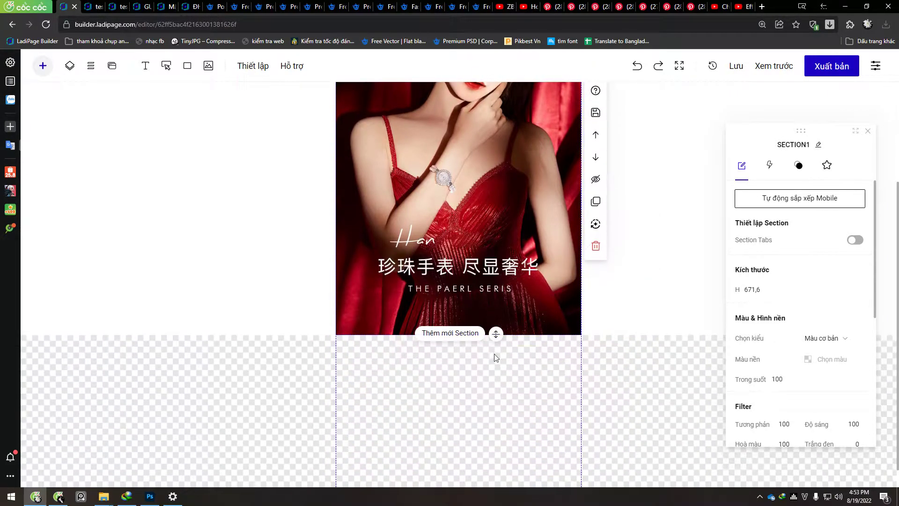
scroll(440, 178, up, 2)
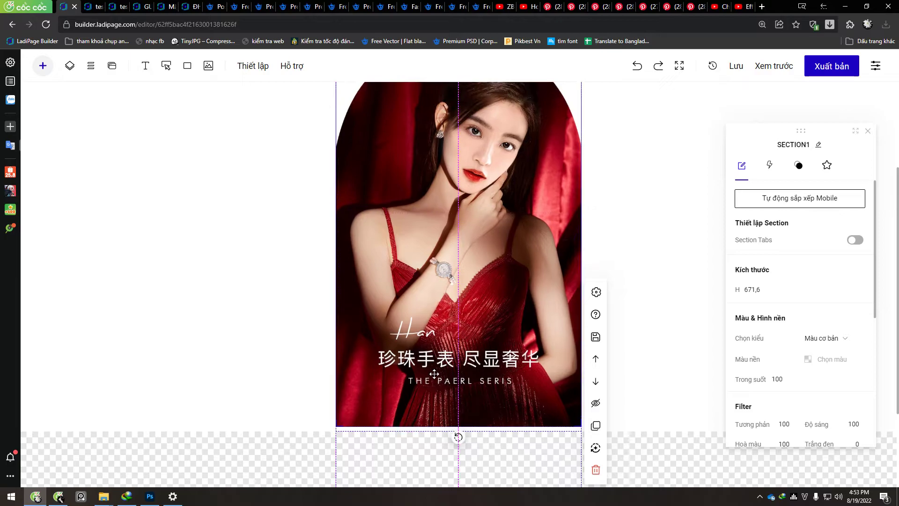
click(434, 378)
scroll(270, 311, up, 3)
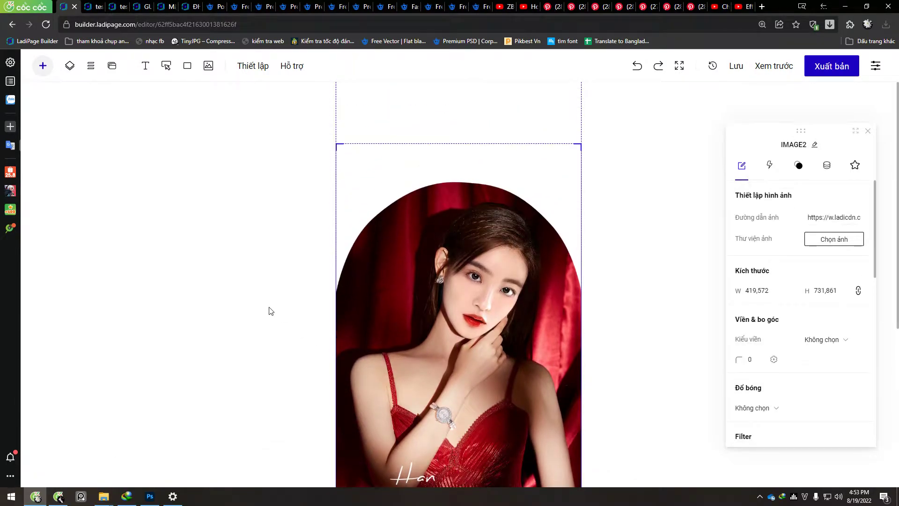
click(225, 257)
scroll(153, 238, down, 2)
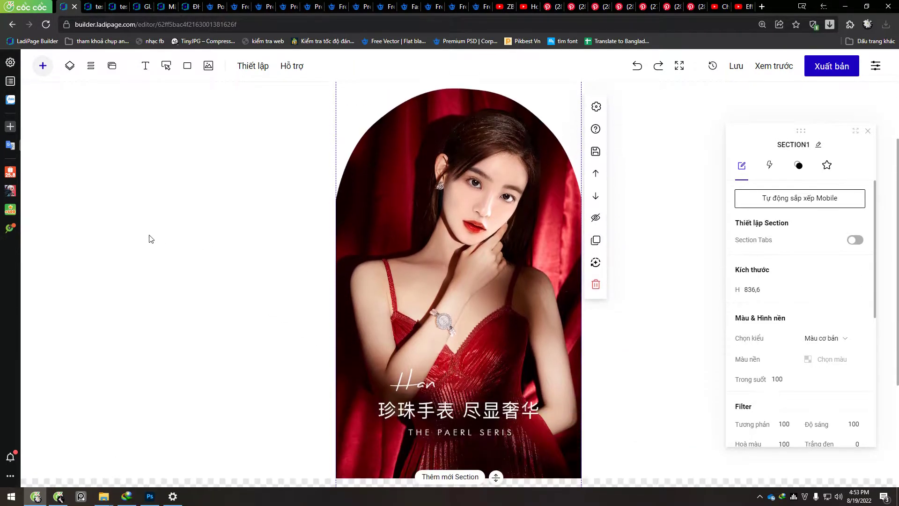
scroll(222, 239, down, 3)
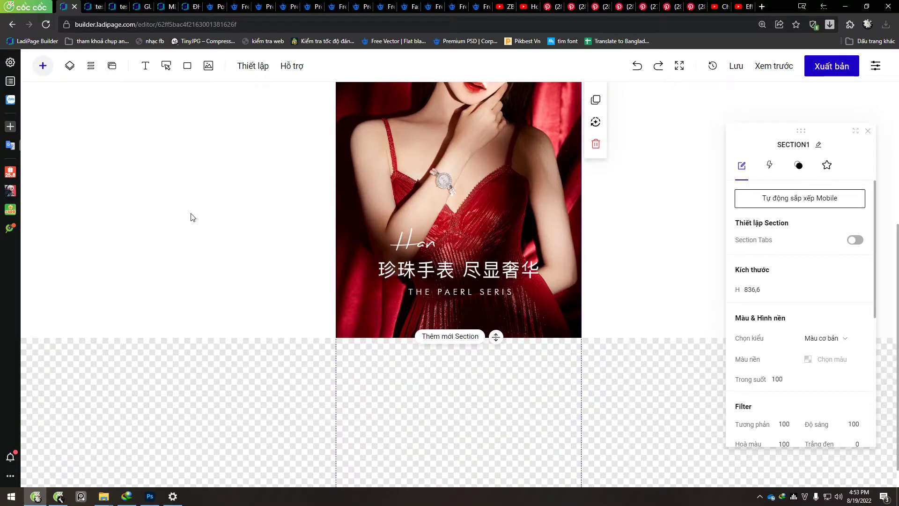
Add a new blank section directly below the portrait section.
click(450, 336)
click(299, 225)
scroll(195, 259, up, 5)
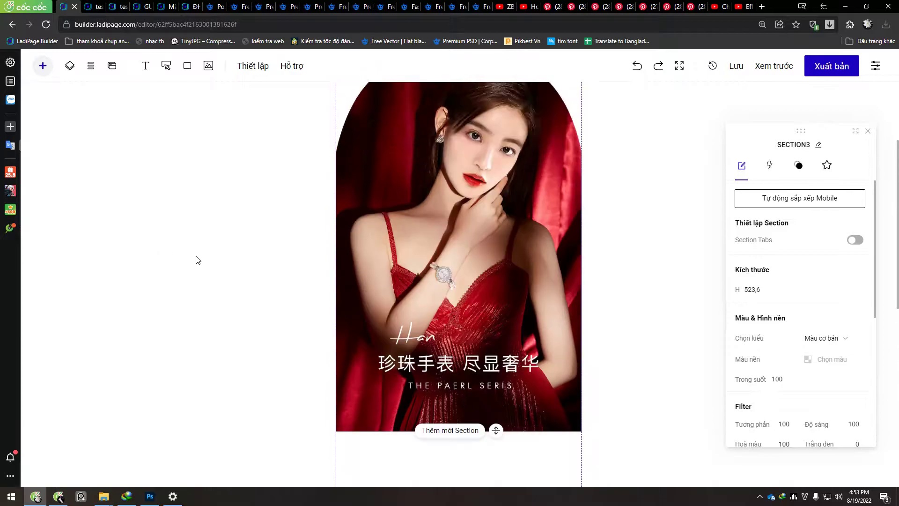
scroll(423, 327, down, 3)
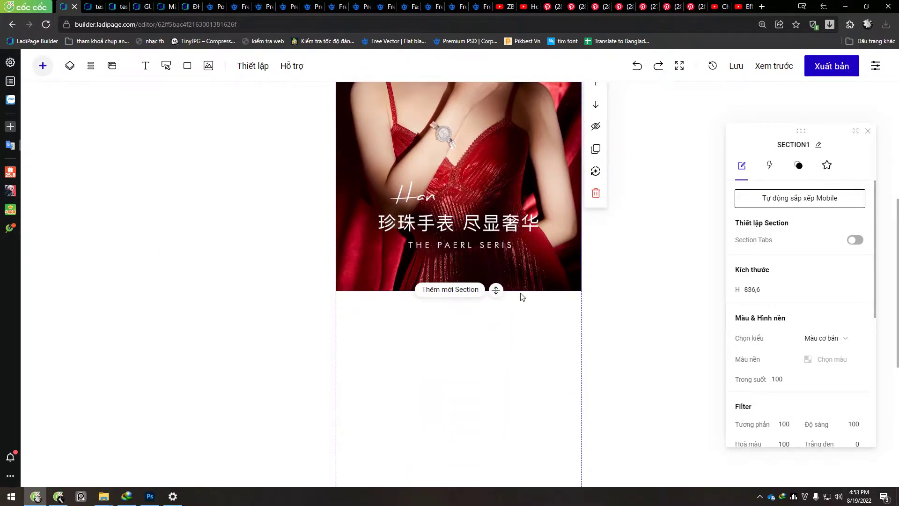
mouse_move(497, 289)
mouse_down()
mouse_move(496, 323)
mouse_move(497, 290)
mouse_up()
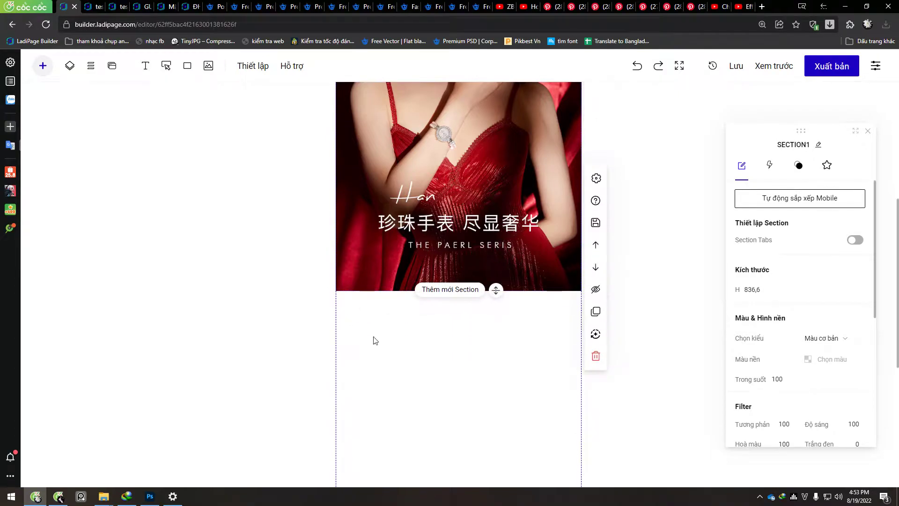
Paste a copy of the portrait section below SECTION1 and move the copied portrait out beside the original.
scroll(337, 311, up, 1)
scroll(292, 301, up, 3)
scroll(225, 293, down, 3)
scroll(271, 309, up, 1)
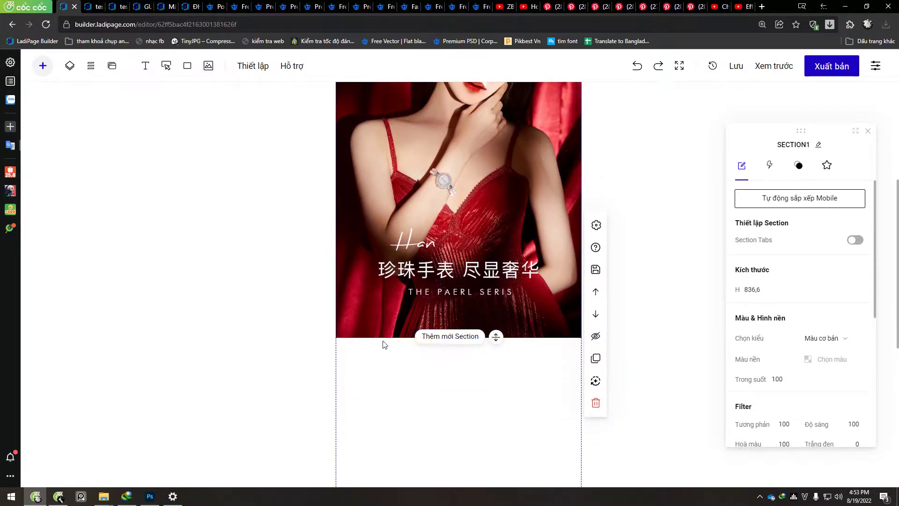
scroll(402, 346, up, 3)
scroll(402, 329, down, 3)
key(ctrl+v)
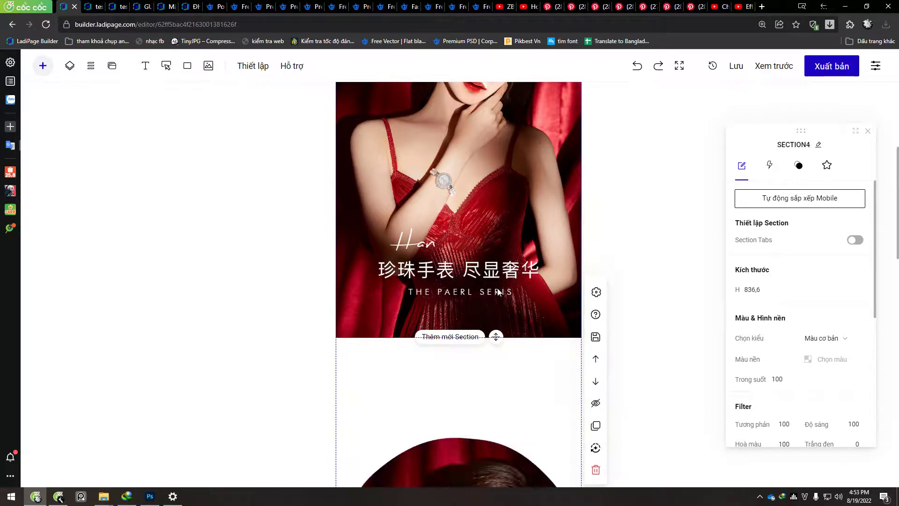
drag(471, 459, 228, 171)
key(Delete)
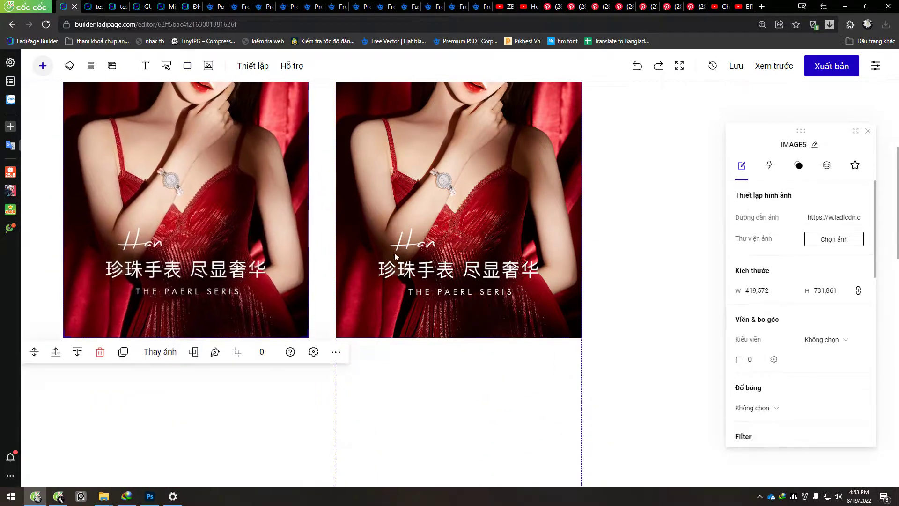
Resize SECTION1 to a height of 907.6, extending it below the original portrait.
click(642, 251)
key(ctrl+z)
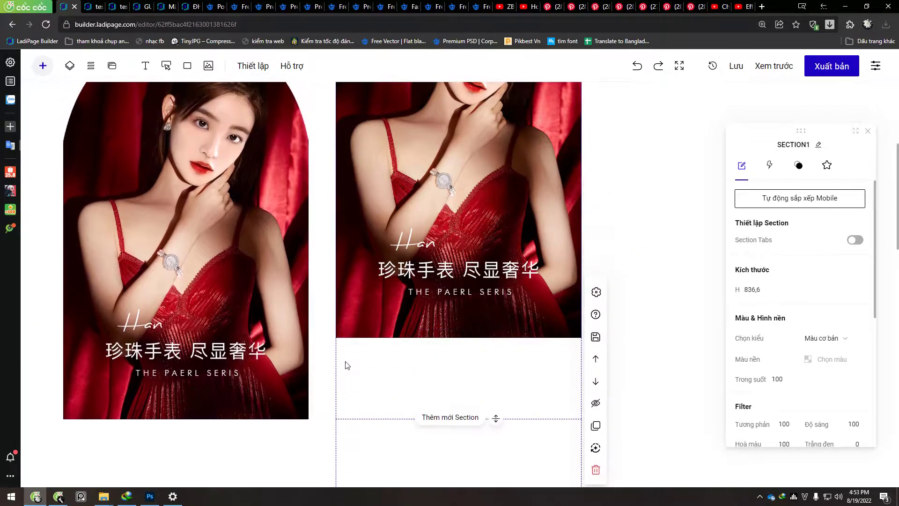
key(ctrl+z)
key(ctrl+z)
key(ctrl+z)
click(662, 307)
drag(495, 417, 495, 378)
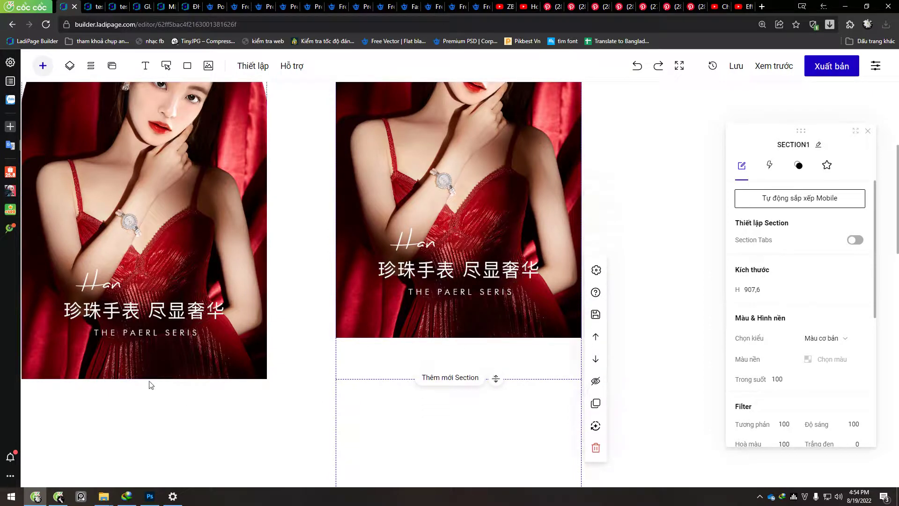
Move the portrait copy up, shrink SECTION1 back to the original portrait's lower edge, and delete the copy.
click(219, 334)
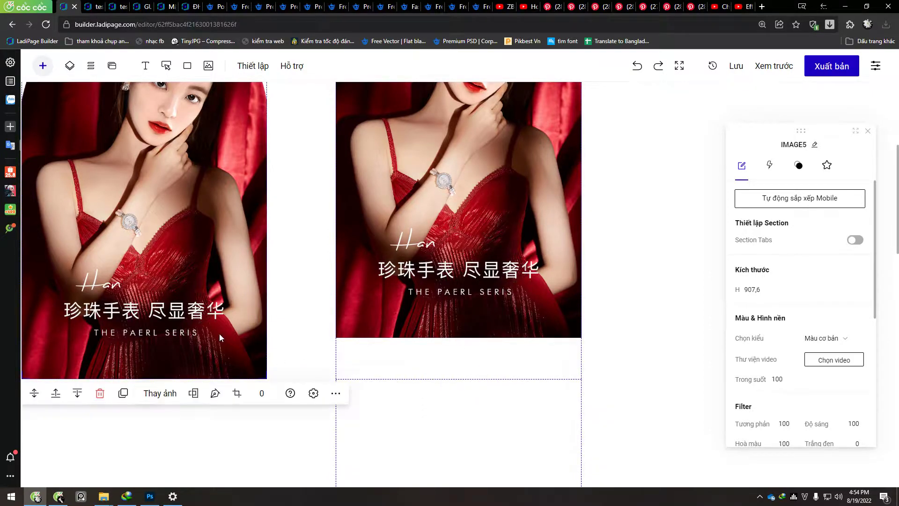
drag(219, 334, 235, 233)
click(490, 380)
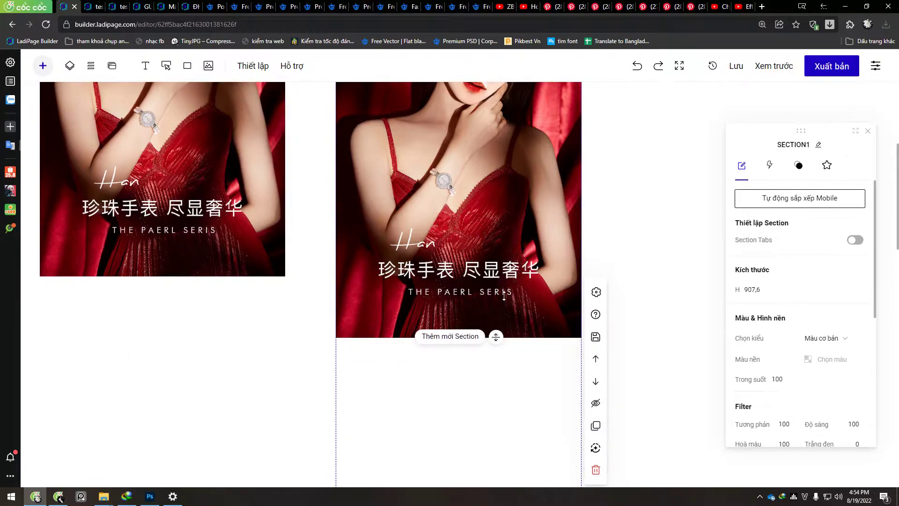
click(243, 268)
key(Delete)
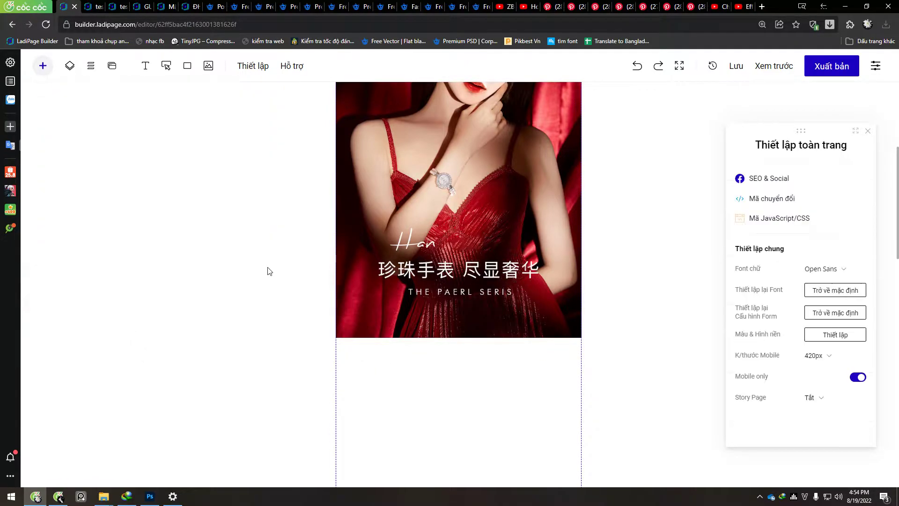
scroll(486, 377, up, 5)
click(471, 145)
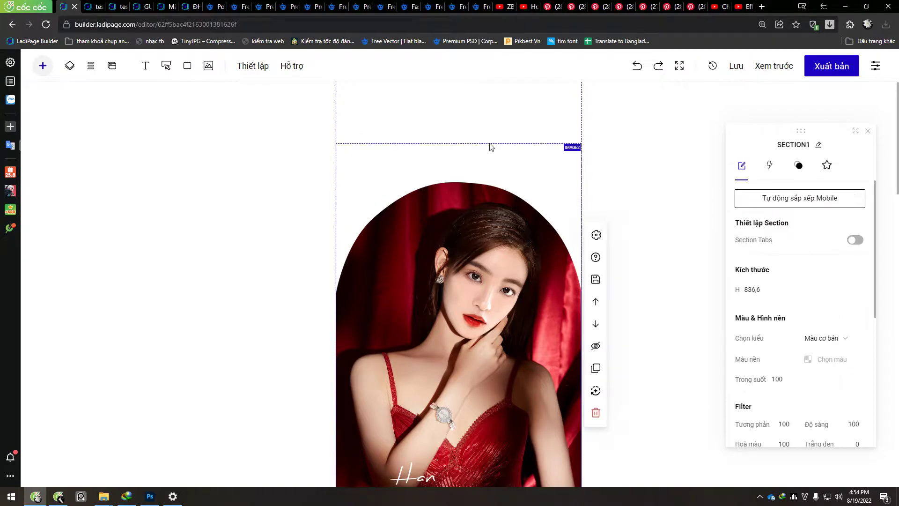
scroll(431, 280, down, 3)
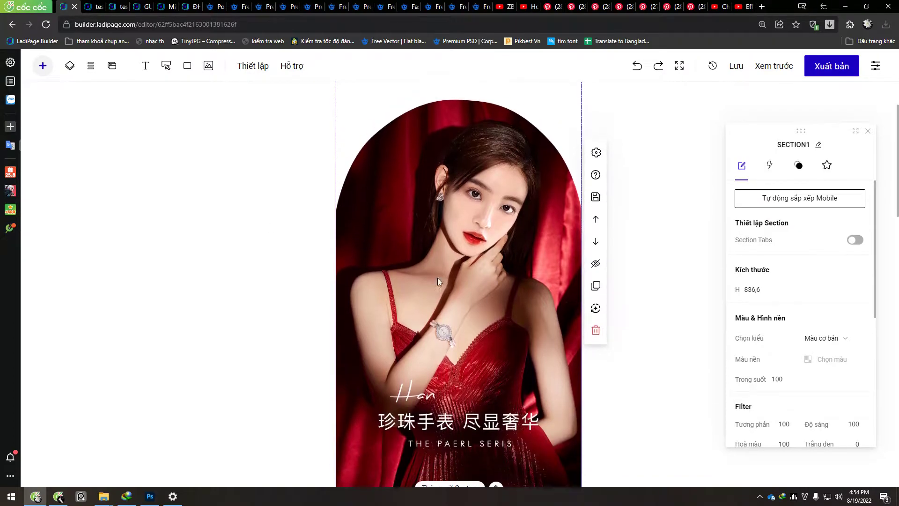
scroll(453, 112, up, 3)
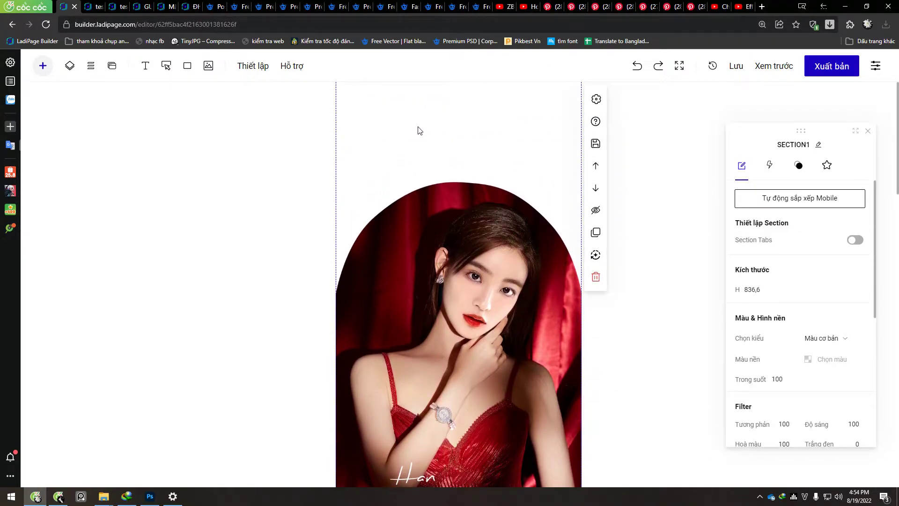
Switch to Photoshop, show the Background layer and hide Layer 2.
click(154, 499)
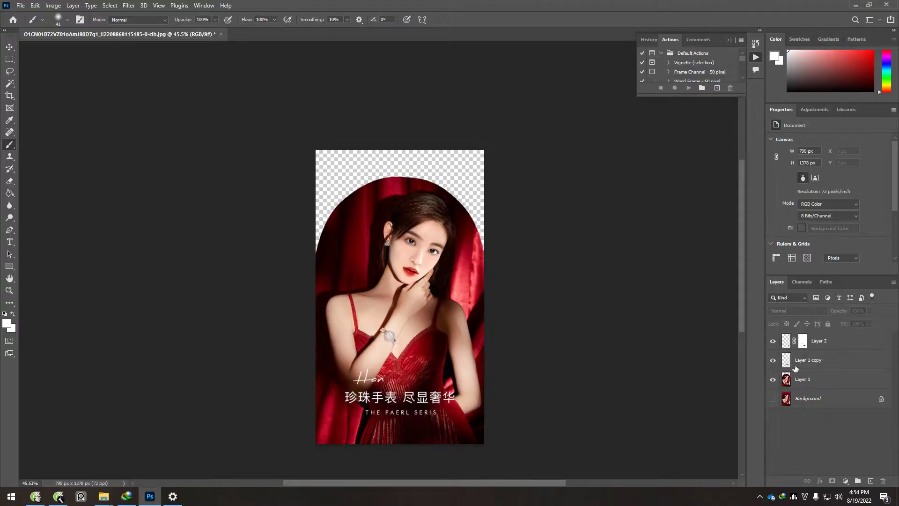
click(773, 399)
click(773, 341)
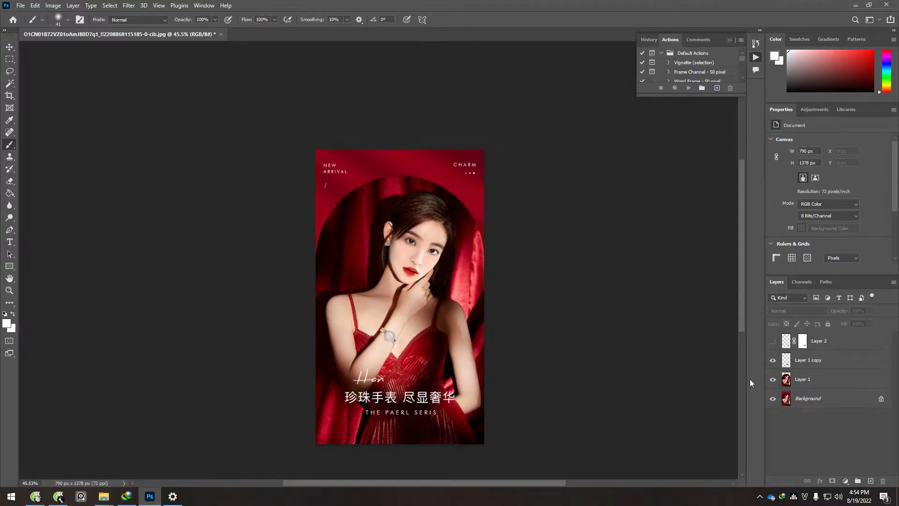
scroll(387, 168, up, 3)
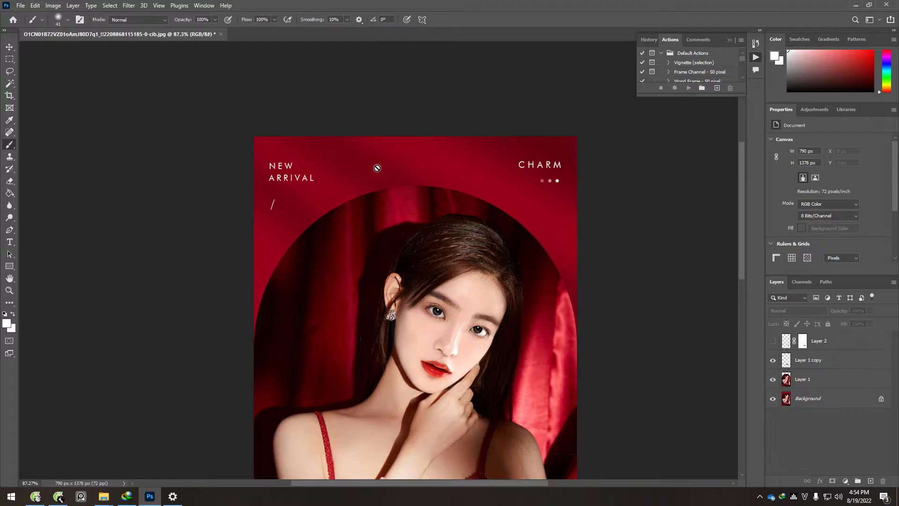
Add an empty layer above Layer 2 and hide Layer 1 copy and Layer 1, leaving the Background visible.
click(865, 348)
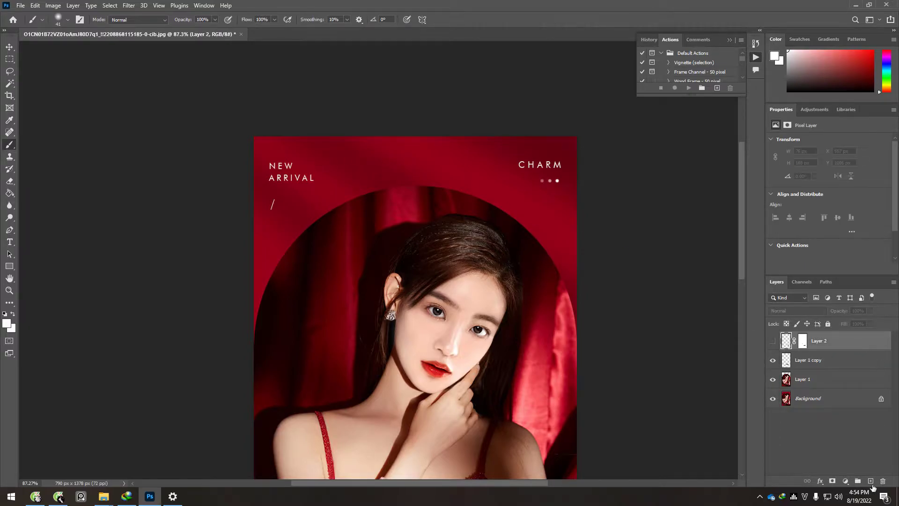
click(870, 483)
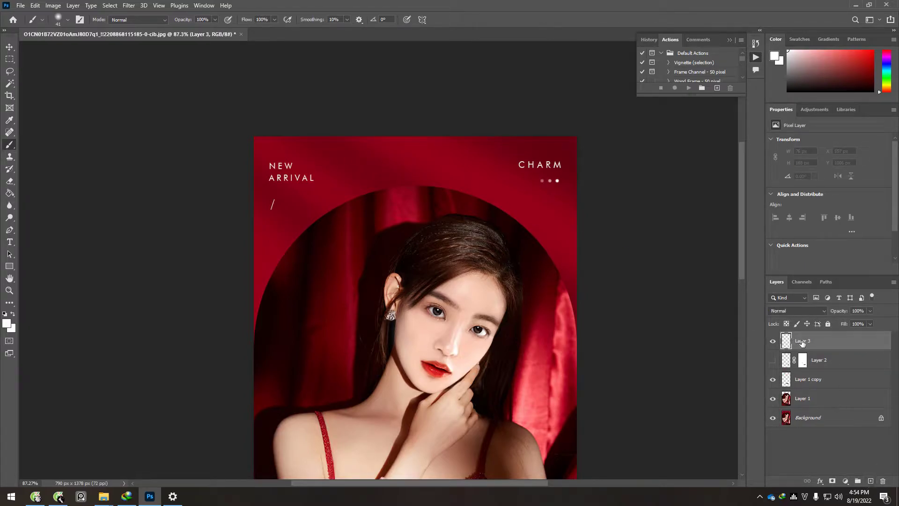
drag(773, 379, 778, 443)
scroll(442, 370, down, 2)
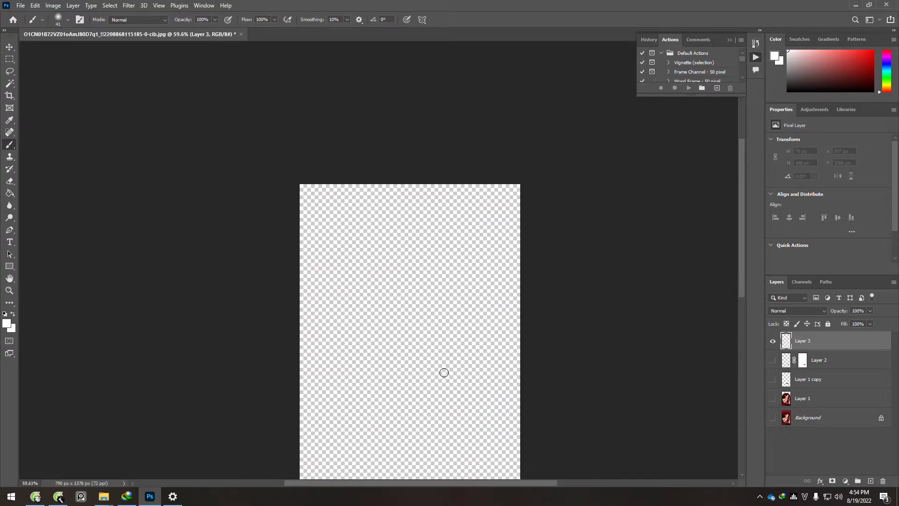
scroll(386, 302, down, 2)
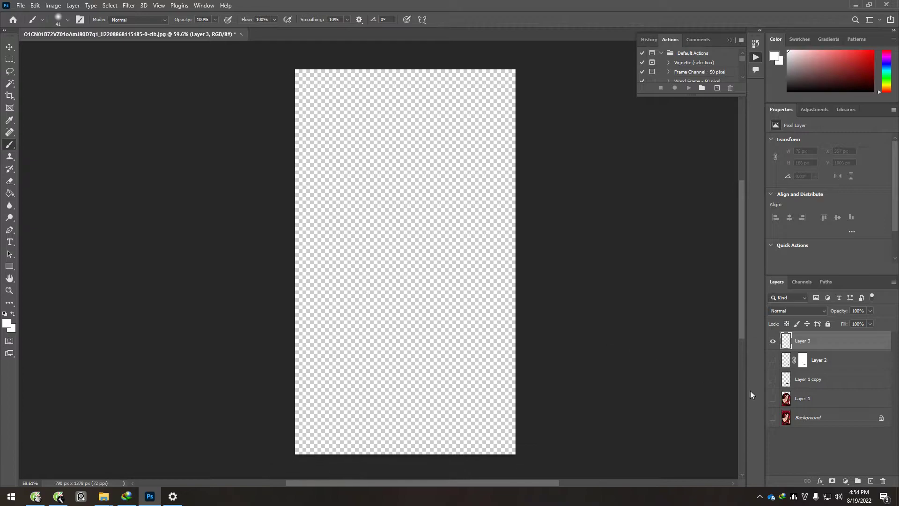
click(773, 418)
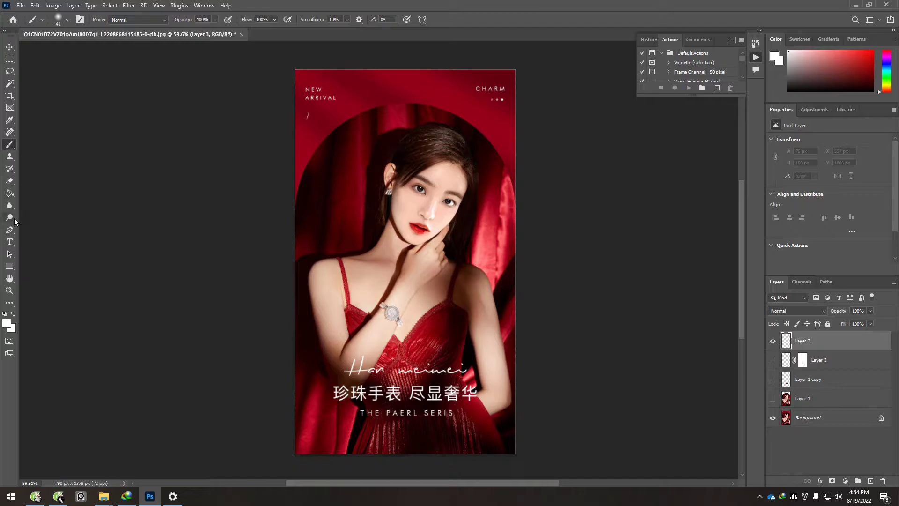
Activate the Gradient Tool and open the Gradient Editor for the current gradient.
click(9, 194)
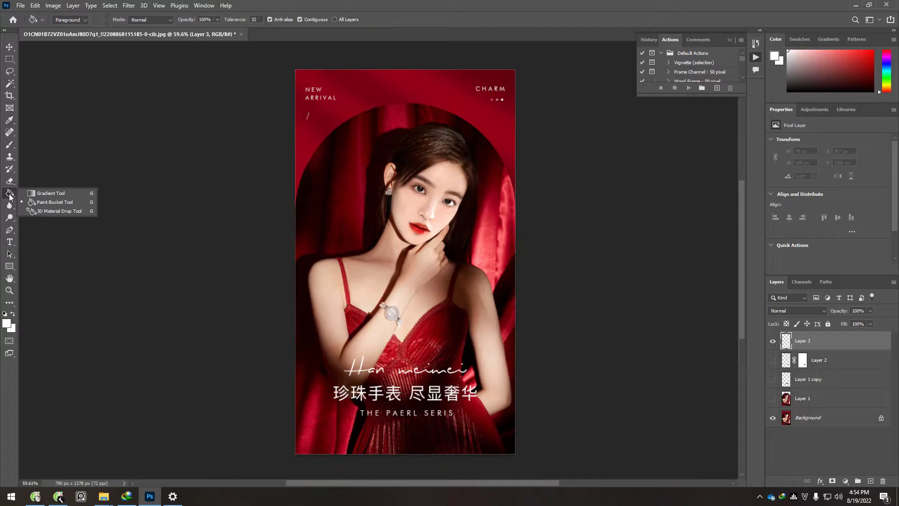
click(48, 195)
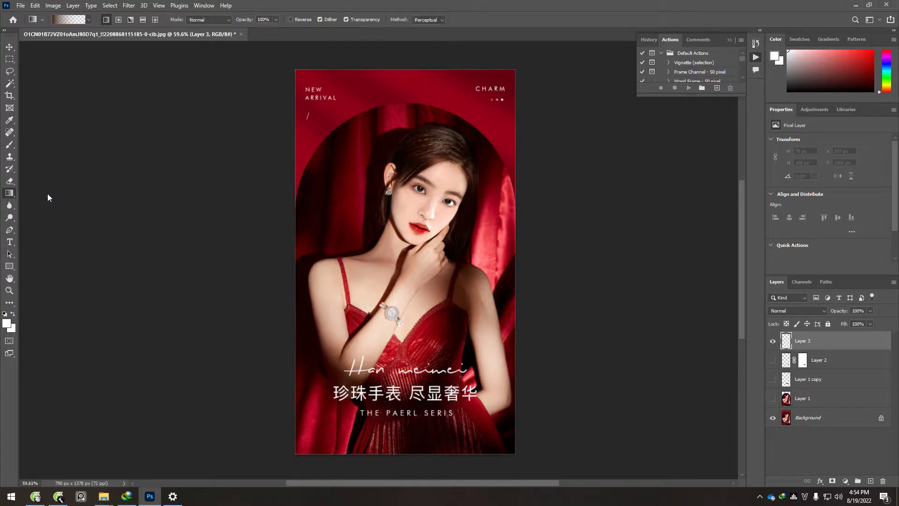
click(62, 21)
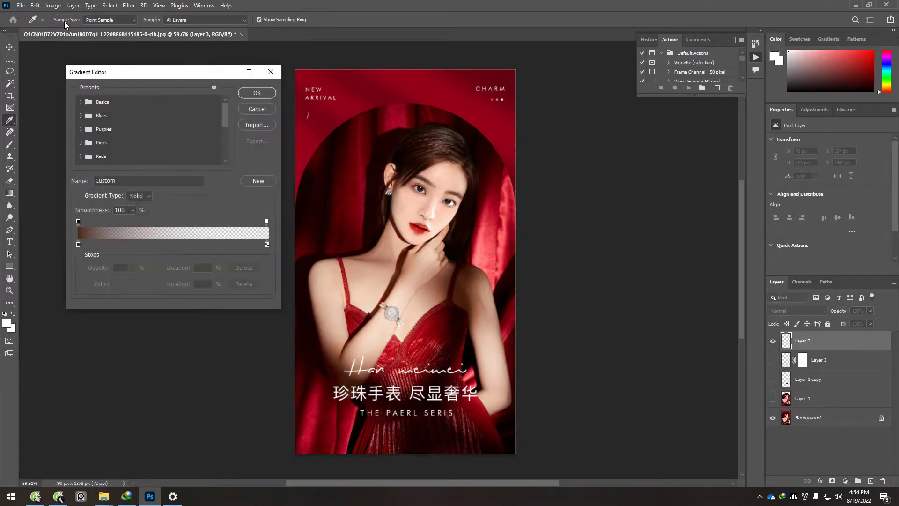
Recolour the gradient's first colour stop with dark red 960019, sampled from the backdrop near the portrait's left edge.
click(77, 244)
click(121, 285)
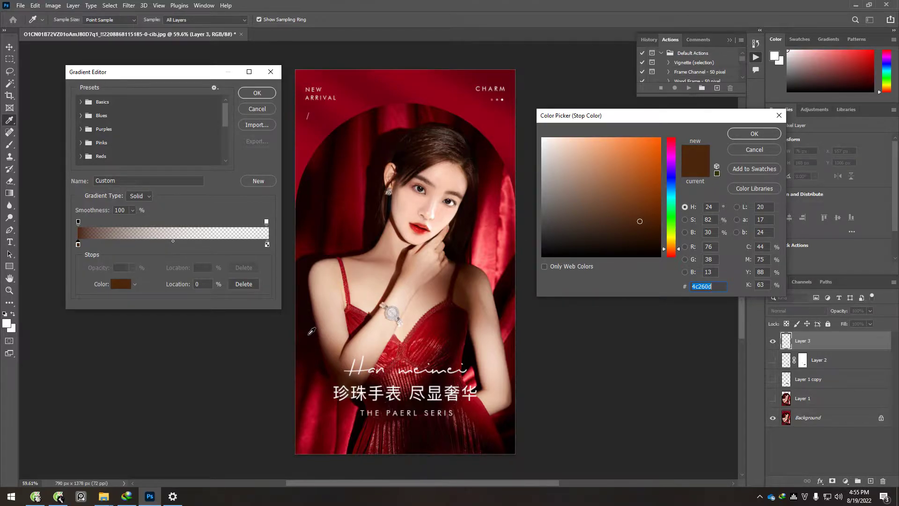
click(309, 143)
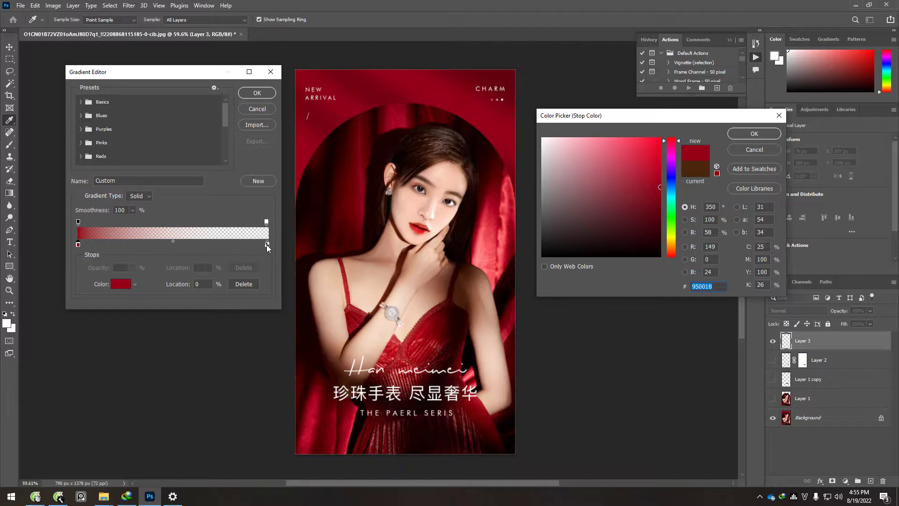
click(312, 138)
click(322, 127)
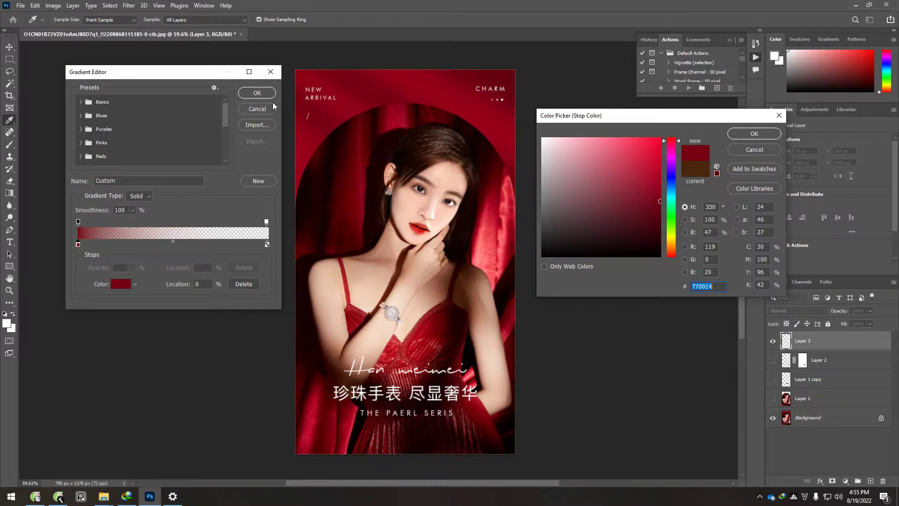
text(ad111f)
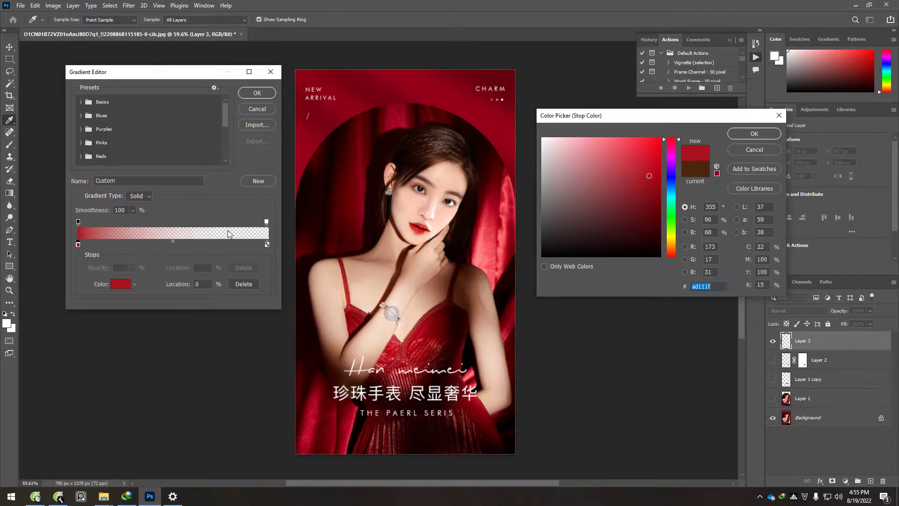
click(299, 155)
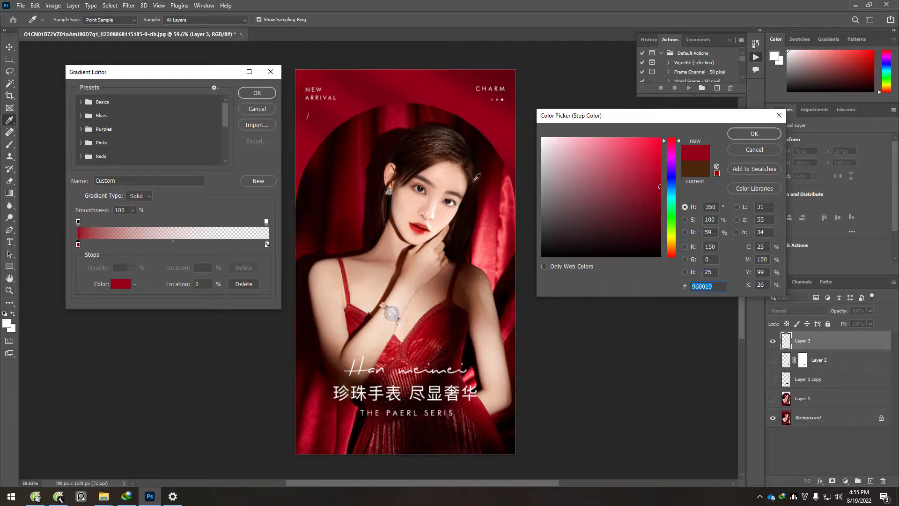
click(755, 134)
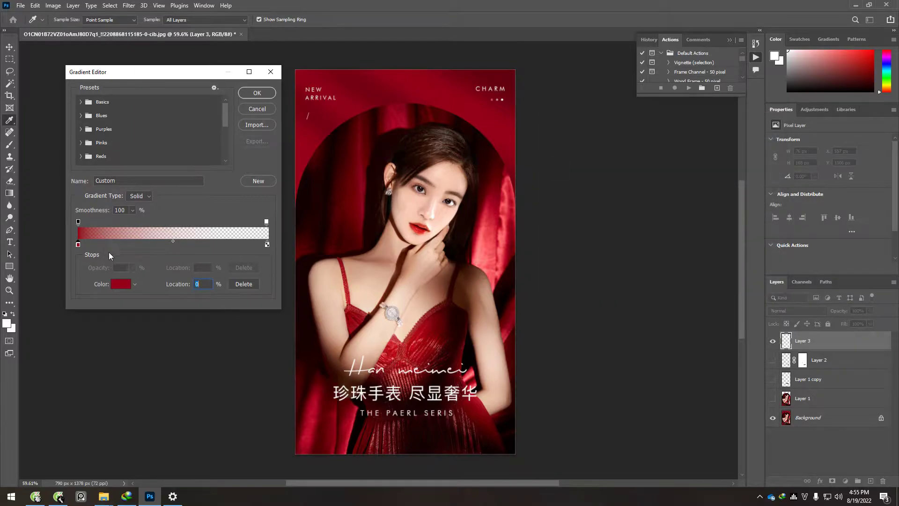
Set the gradient's end opacity stop to 100% and recolour its white end stop with red sampled from the backdrop above the arch.
click(267, 244)
click(267, 223)
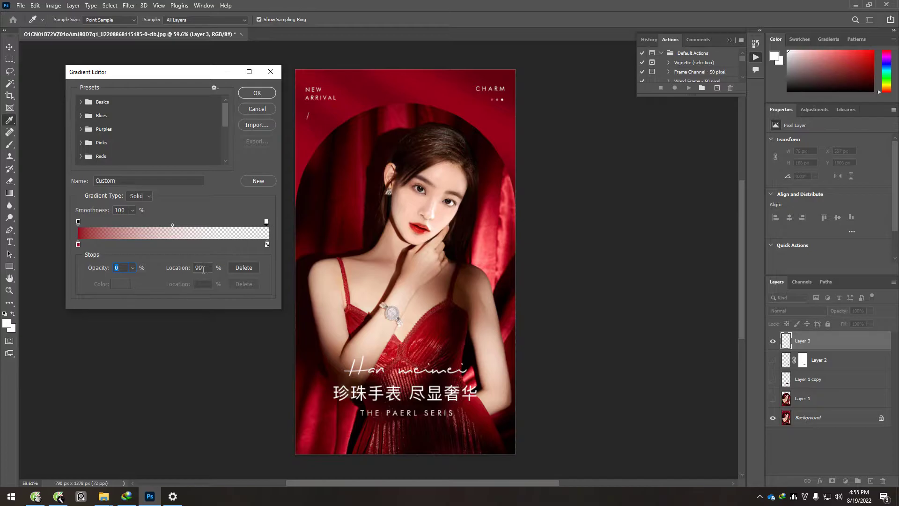
text(100)
key(Return)
click(267, 246)
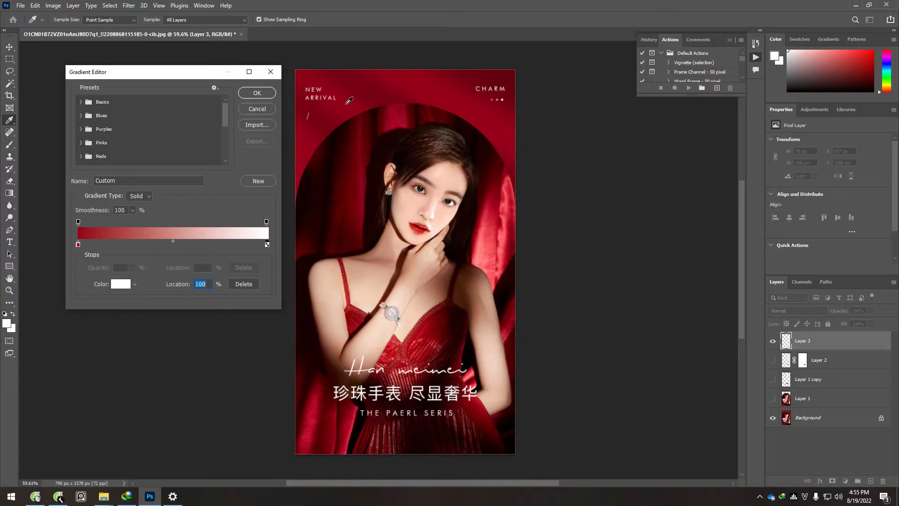
click(349, 101)
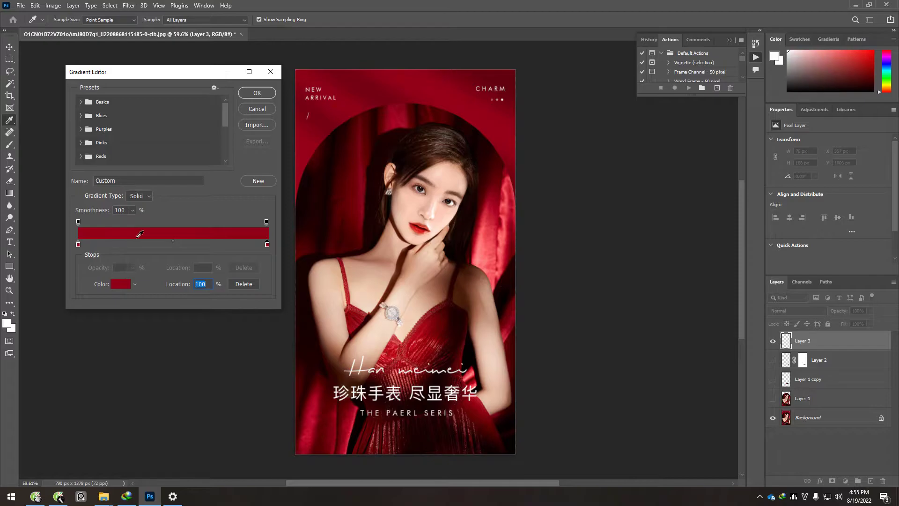
click(327, 108)
Add four colour stops between the gradient's ends, at about 17%, 33%, 53% and 71%.
click(111, 244)
click(141, 244)
click(178, 244)
click(213, 243)
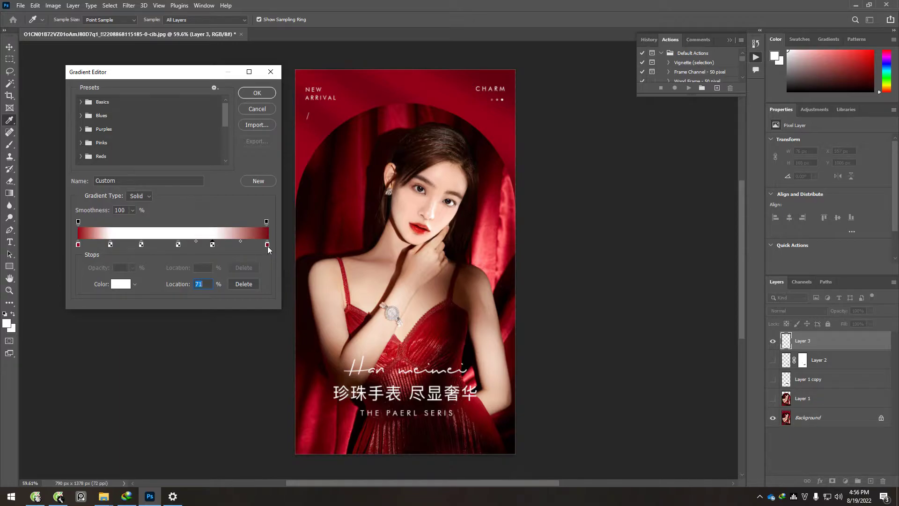
Colour the 17% stop dark red 770014 and the 33% stop brighter red 900019, both sampled from the backdrop above the arch.
click(121, 284)
click(320, 114)
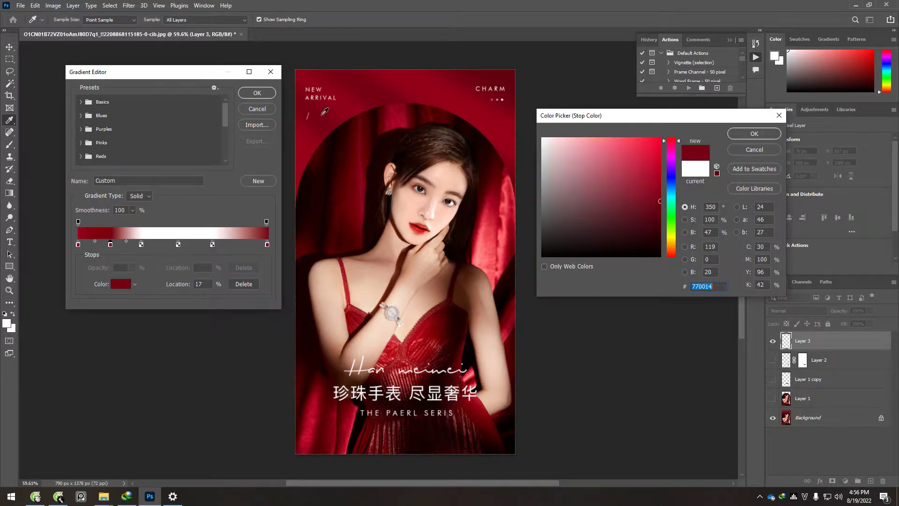
click(754, 134)
click(141, 245)
click(120, 284)
click(480, 123)
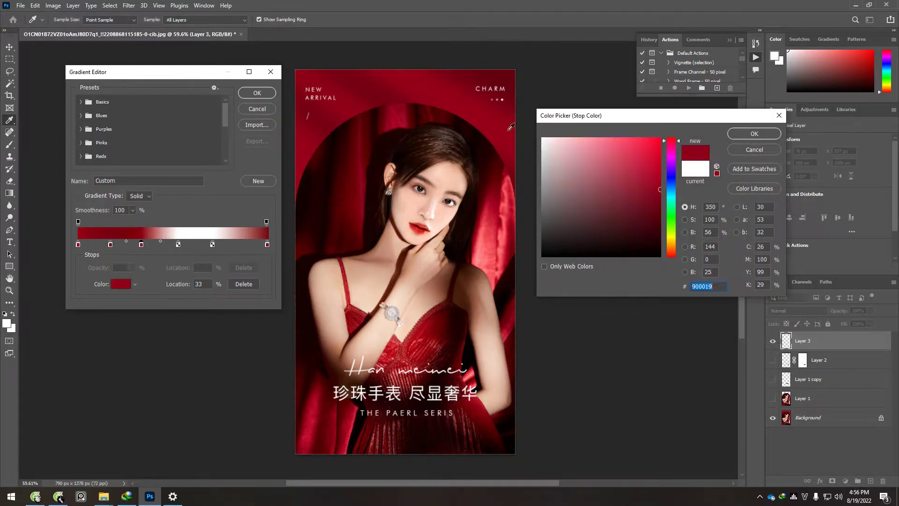
click(744, 138)
Colour the 53% stop dark red 750013 and the 71% stop a brighter red, both sampled from the backdrop above the arch.
click(178, 244)
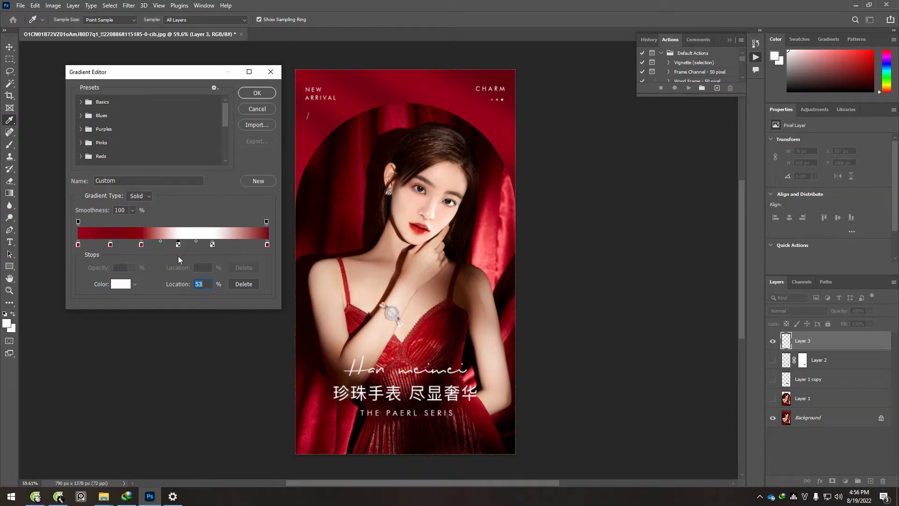
click(121, 284)
click(487, 103)
click(747, 138)
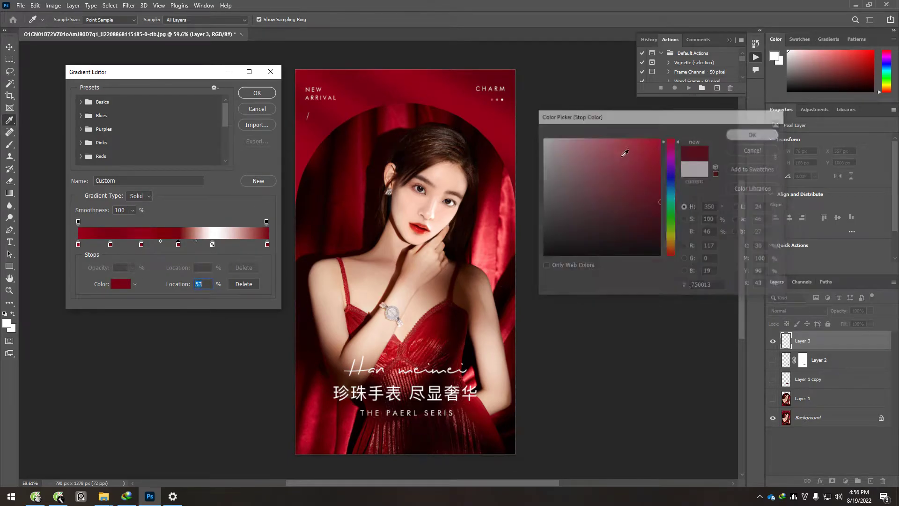
click(212, 245)
click(127, 287)
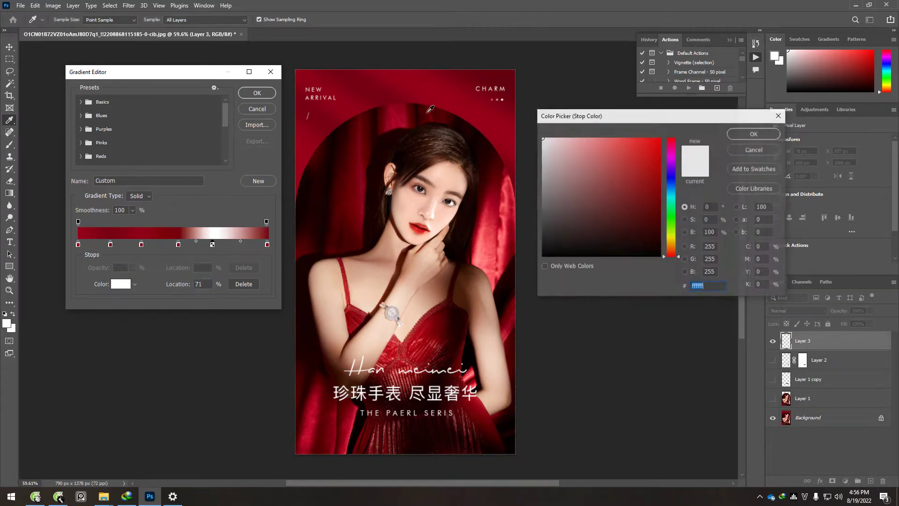
click(457, 94)
click(765, 137)
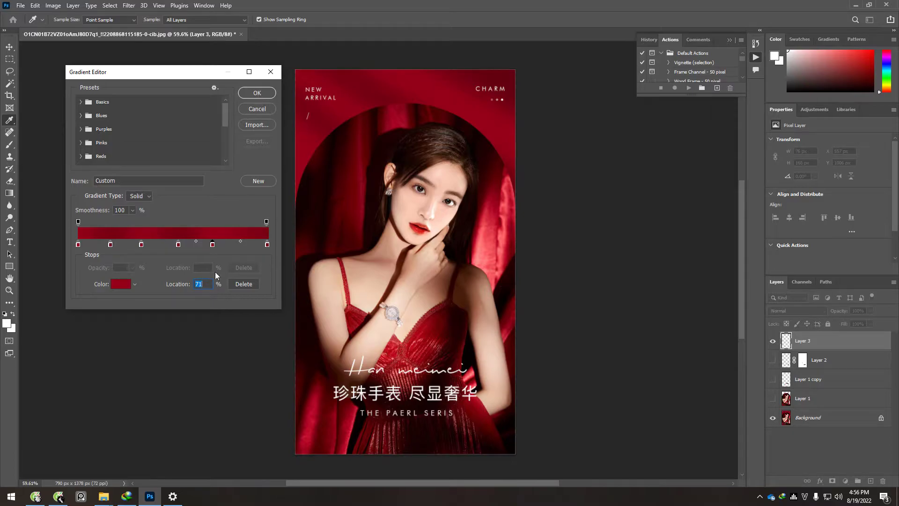
Delete one colour stop, move the stop near the gradient's end inward, and accept the edited gradient.
click(243, 284)
click(262, 244)
drag(263, 244, 229, 244)
click(257, 93)
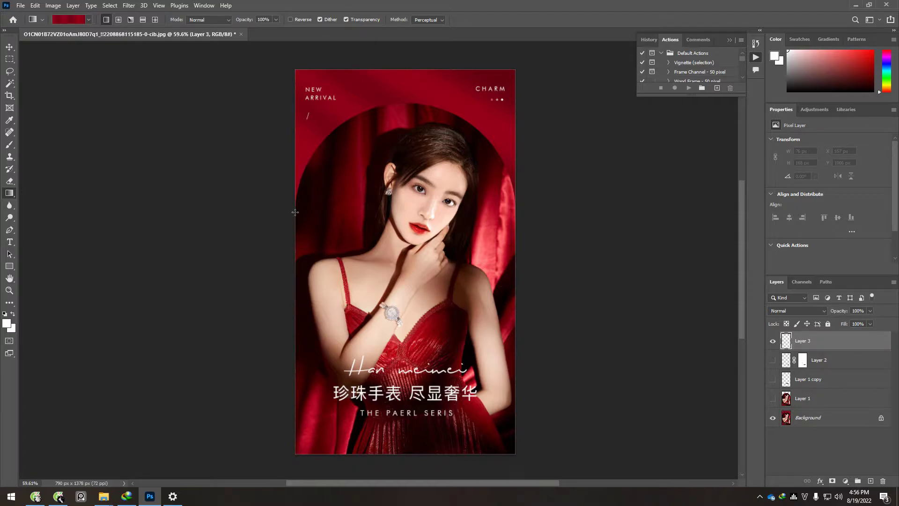
Undo a horizontal gradient try on Layer 3 and fill the layer diagonally from the canvas's left edge toward its upper-right corner.
drag(278, 222, 525, 219)
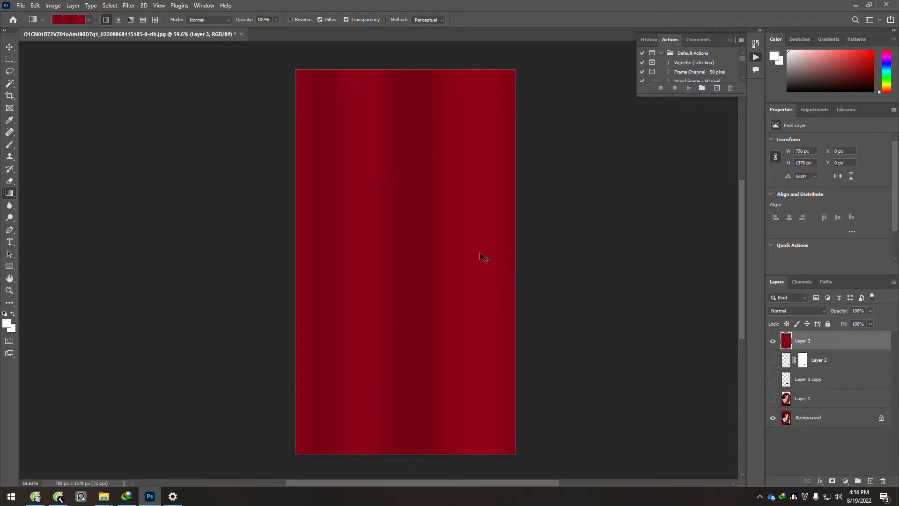
key(ctrl+z)
drag(293, 211, 491, 99)
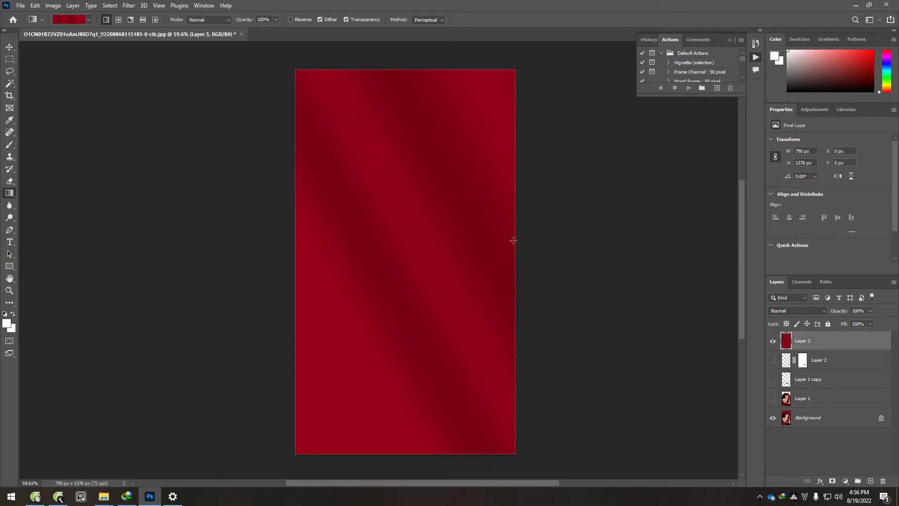
key(v)
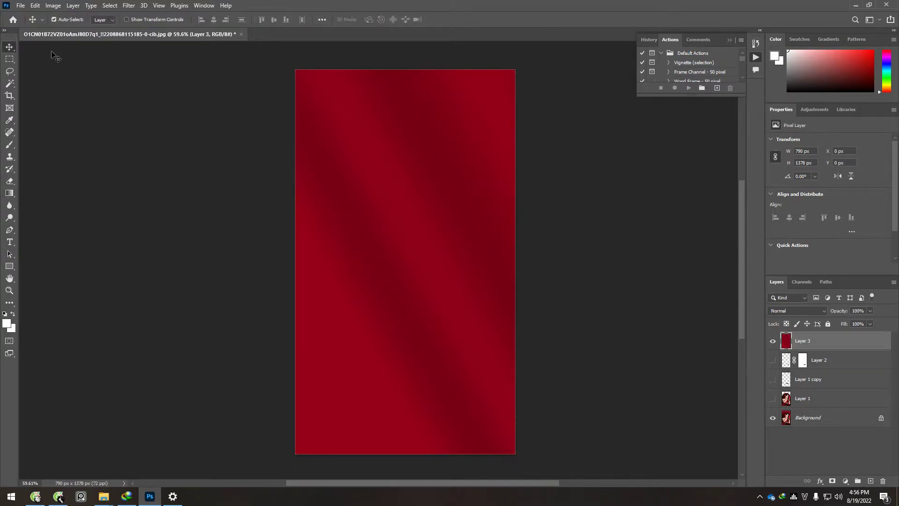
Export the gradient background as a 790 x 1378 px JPG with Very Good quality.
click(21, 5)
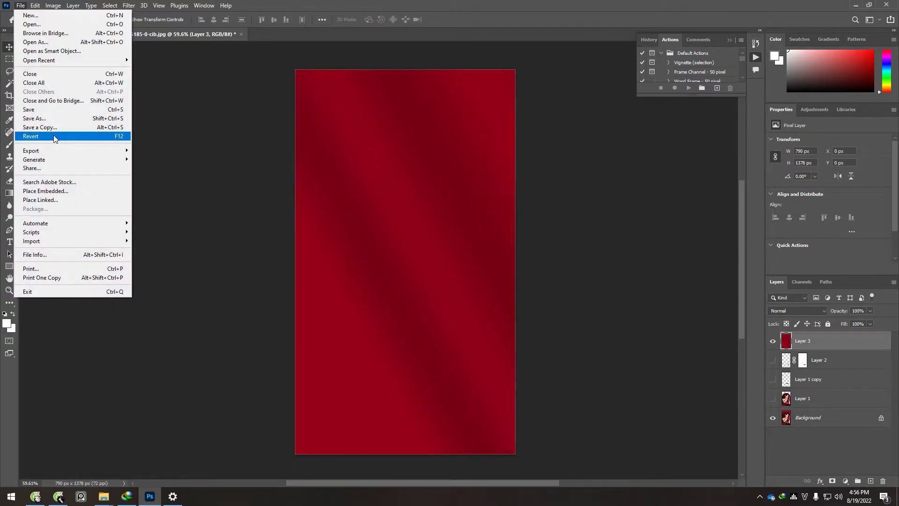
mouse_move(65, 150)
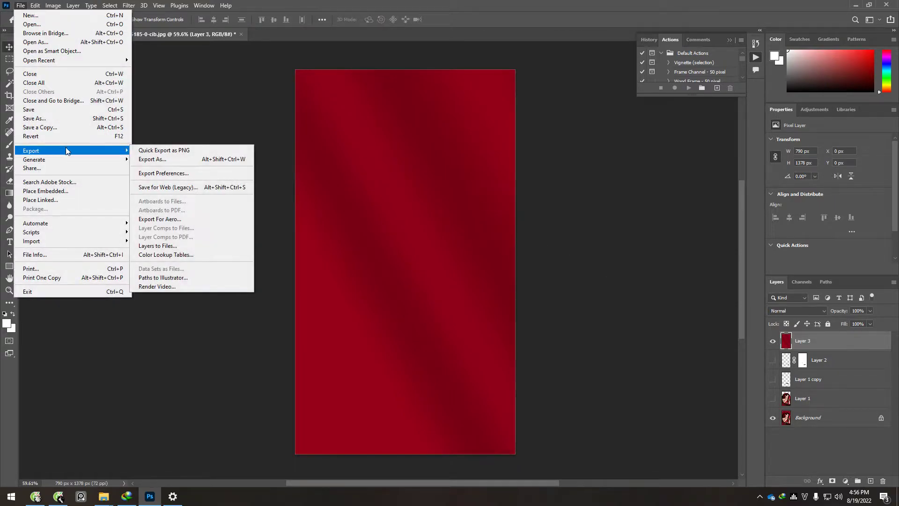
click(151, 160)
click(674, 80)
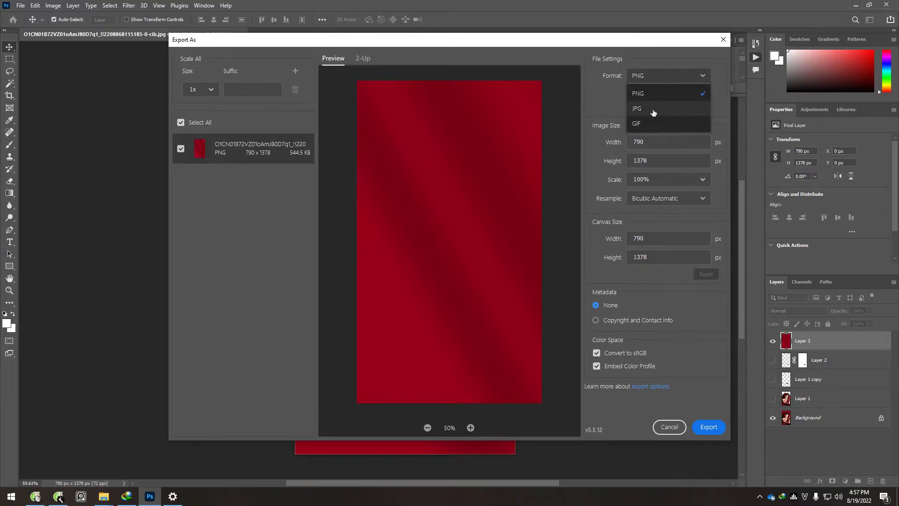
click(653, 110)
click(662, 75)
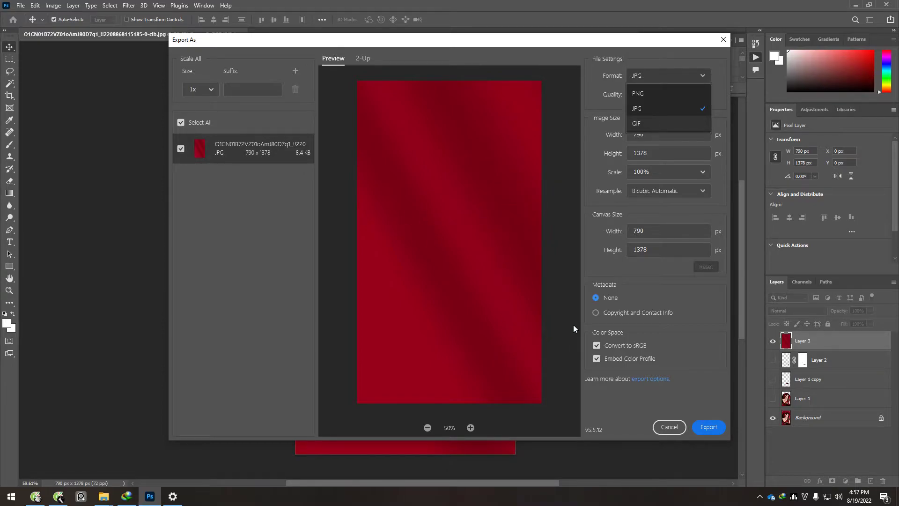
click(672, 110)
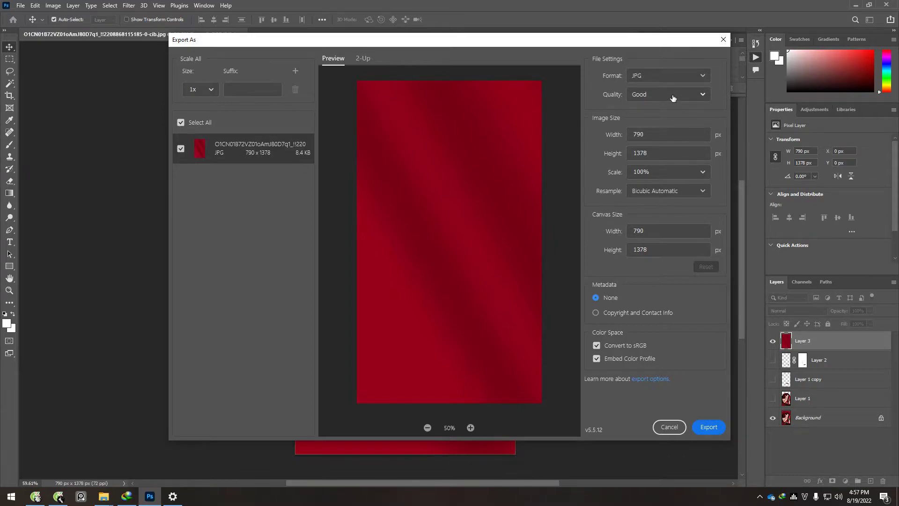
click(673, 96)
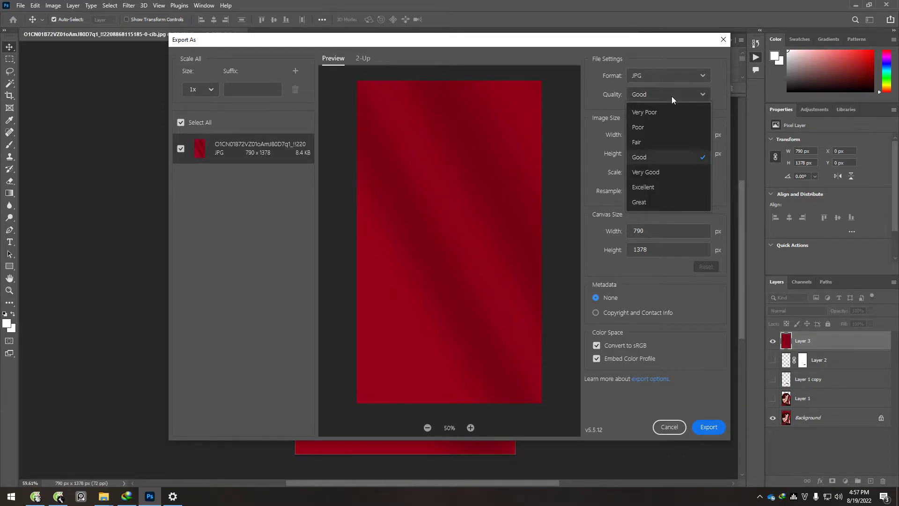
click(661, 173)
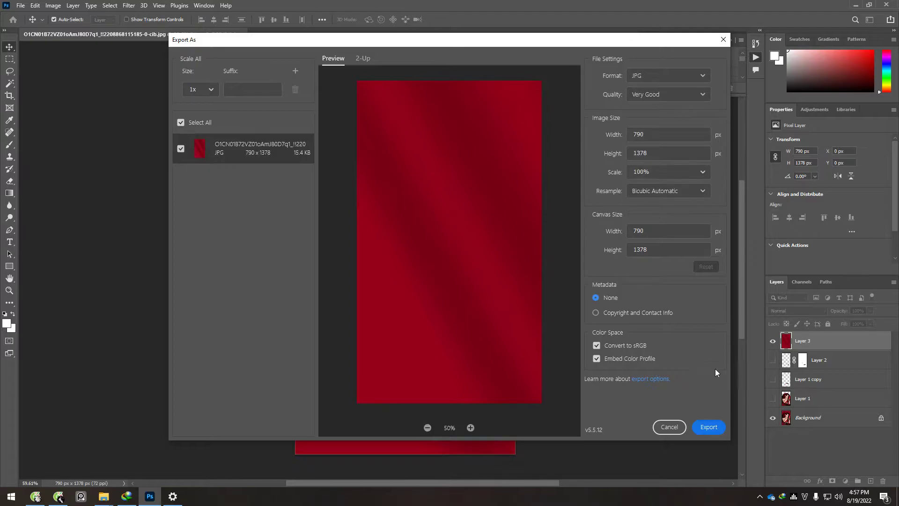
click(709, 428)
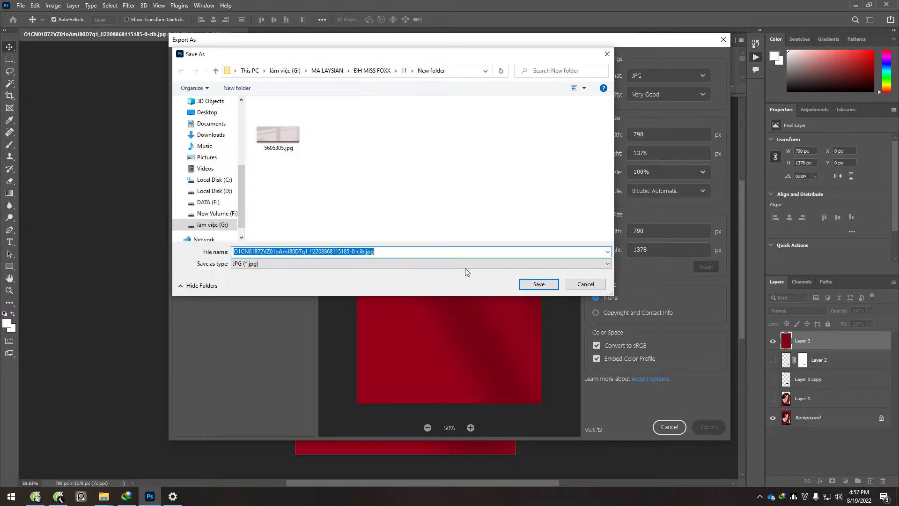
Save the exported JPG in the Pictures folder under the name "hadf n".
click(206, 157)
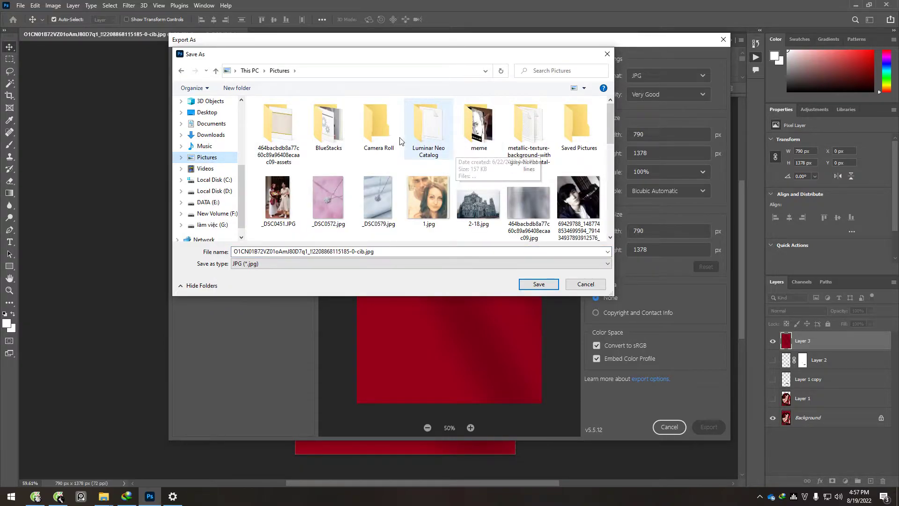
scroll(356, 187, down, 5)
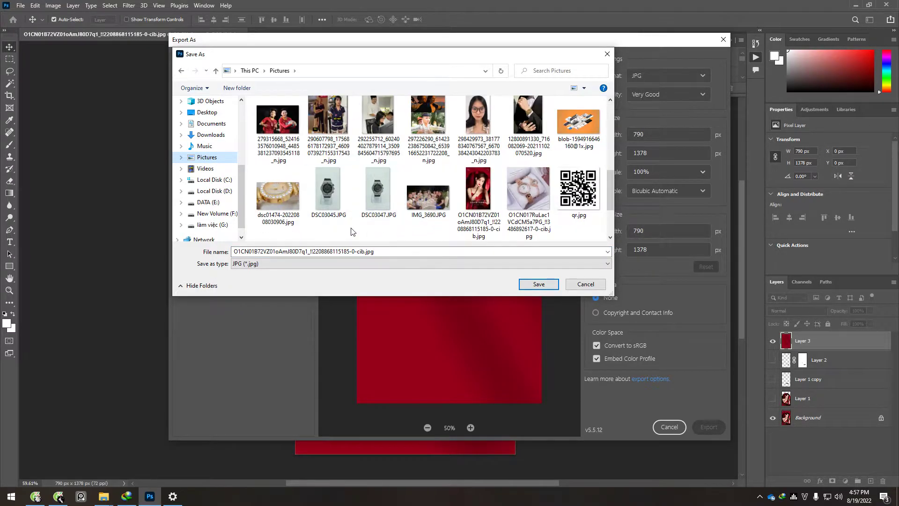
click(369, 252)
text(had)
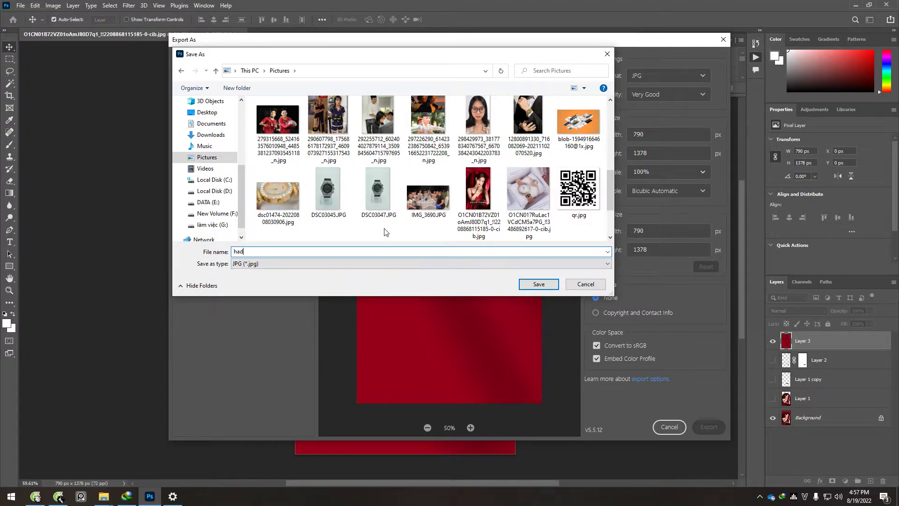
text(f n)
click(538, 287)
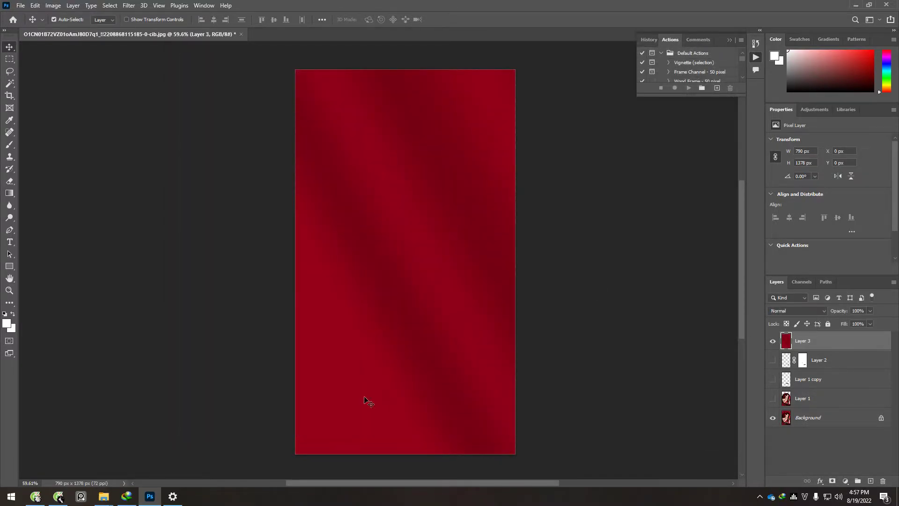
Switch to the LadiPage editor in the browser and bring the whole portrait in SECTION1 into view.
click(37, 498)
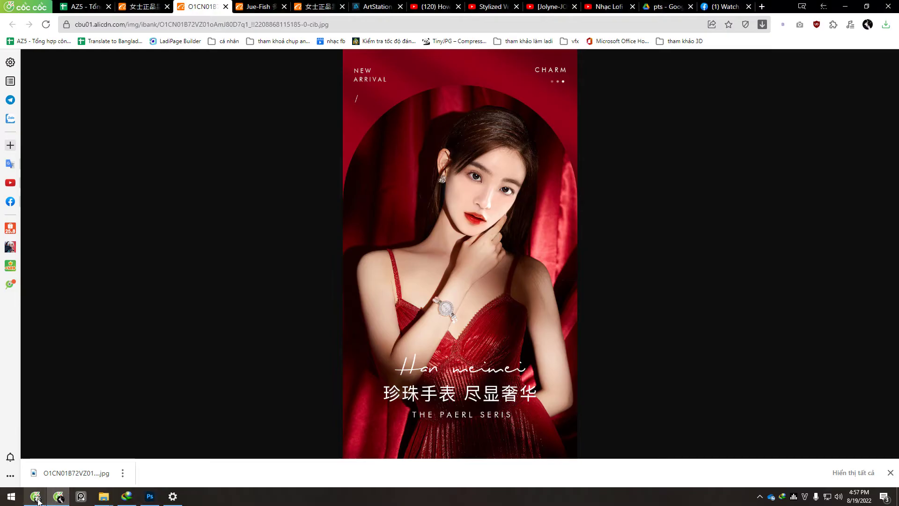
click(36, 498)
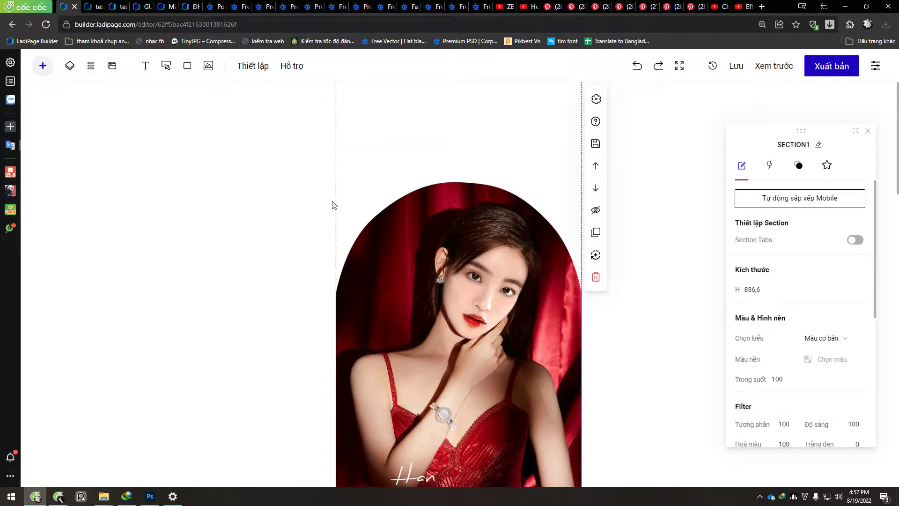
scroll(295, 200, down, 2)
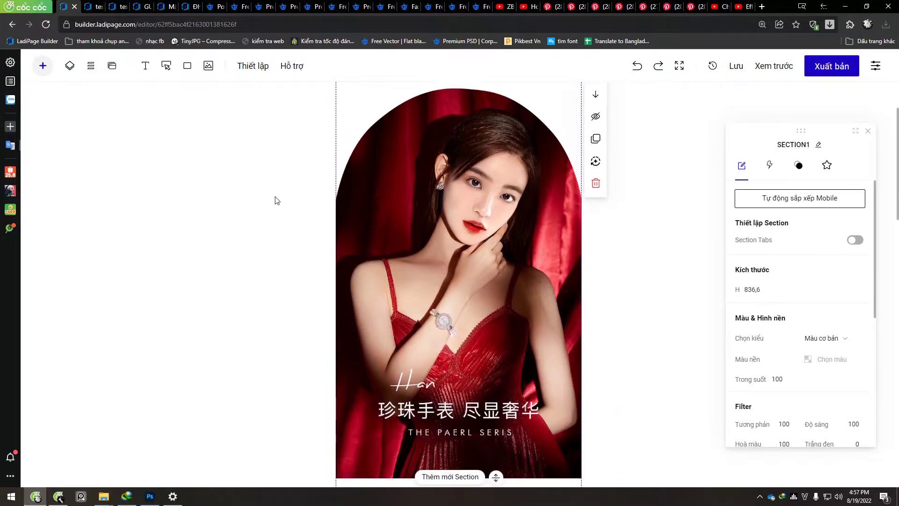
Try a solid red background, rgba(255, 1, 1, 1), on SECTION1.
scroll(276, 201, up, 2)
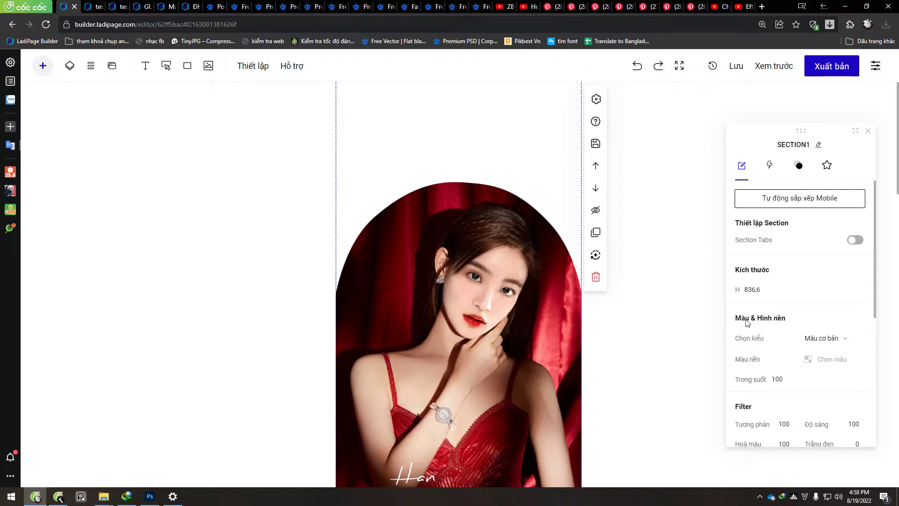
click(868, 132)
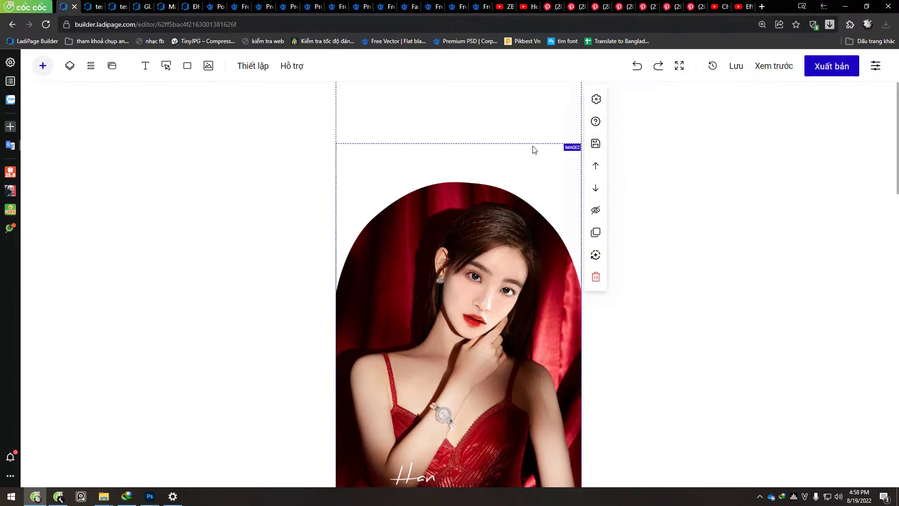
click(876, 67)
scroll(782, 332, down, 2)
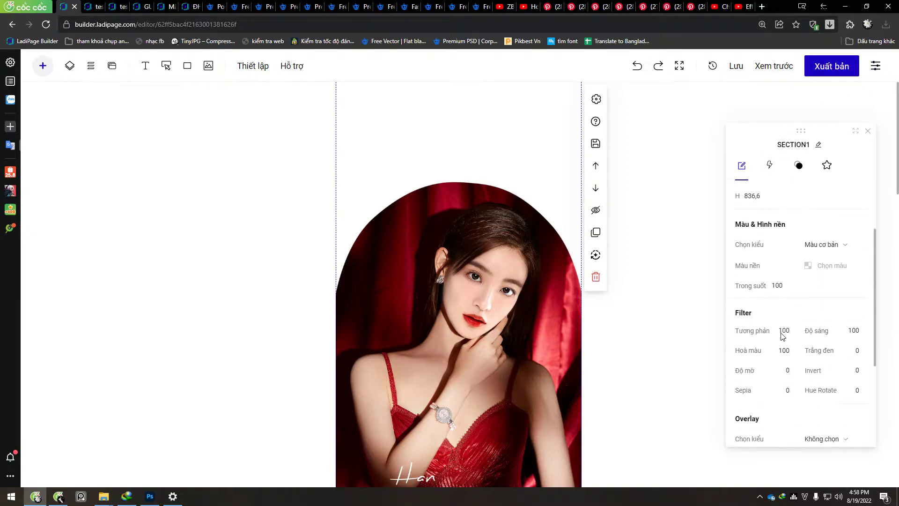
click(824, 250)
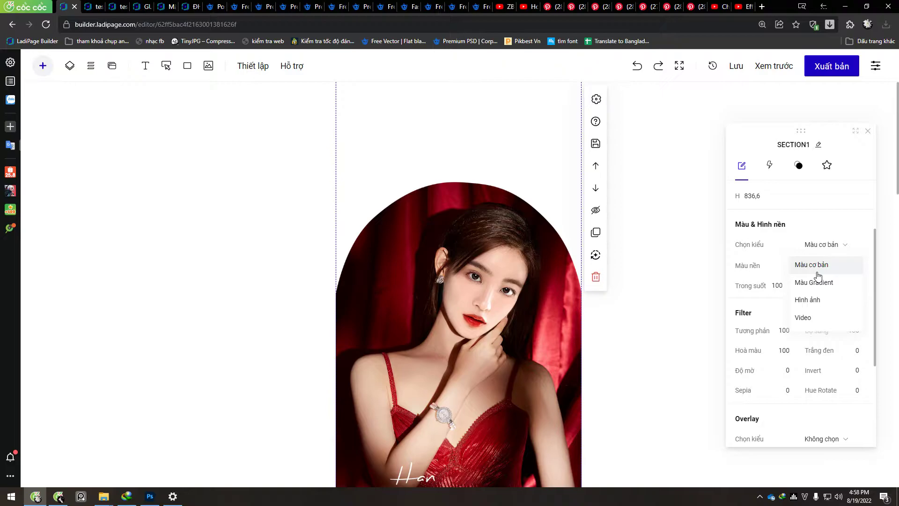
click(817, 271)
click(806, 266)
click(529, 143)
click(623, 121)
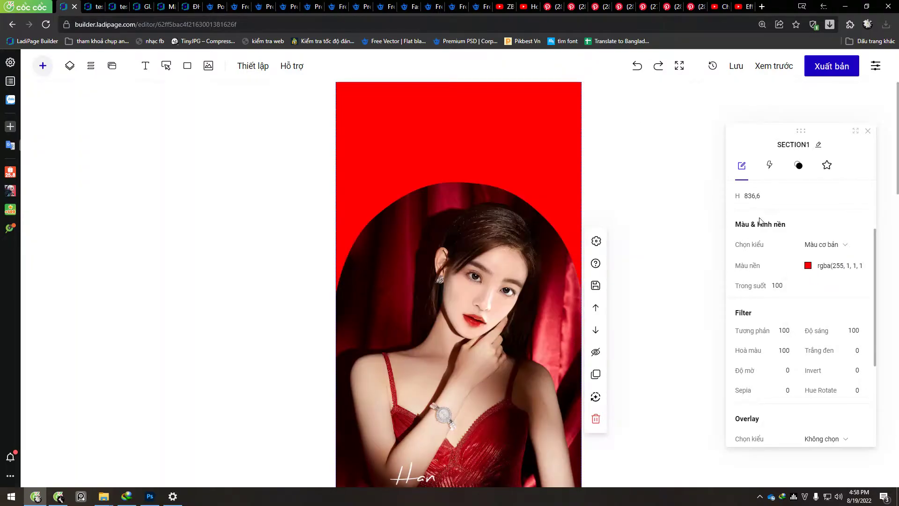
Try a linear gradient background on SECTION1 running from bright red to dark red rgba(105, 1, 1, 1.0).
click(828, 247)
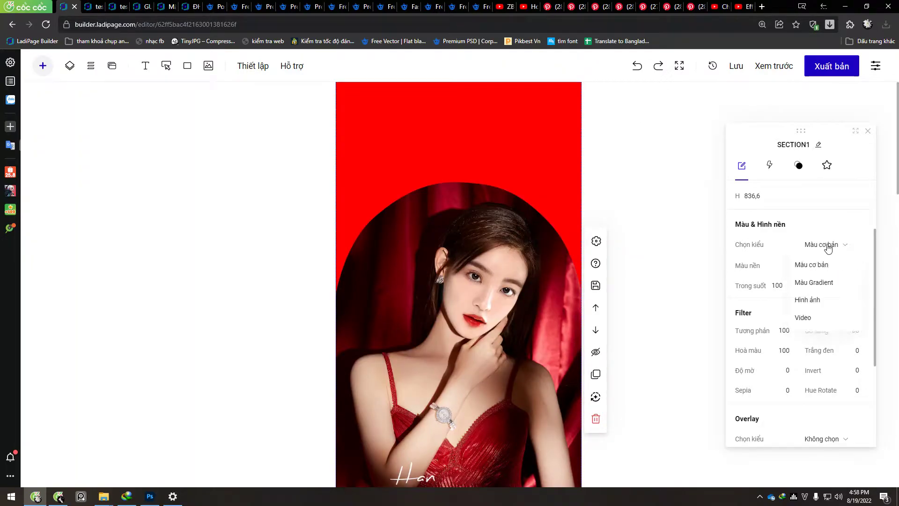
click(820, 283)
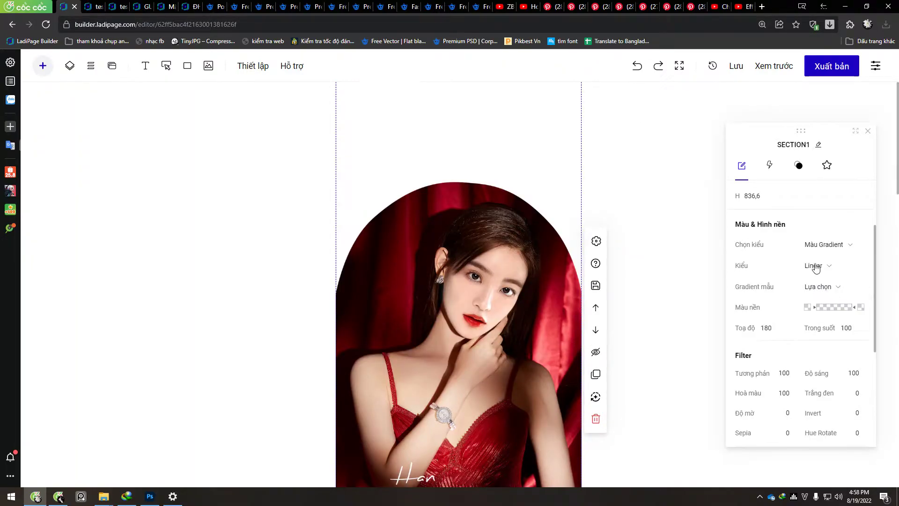
click(809, 315)
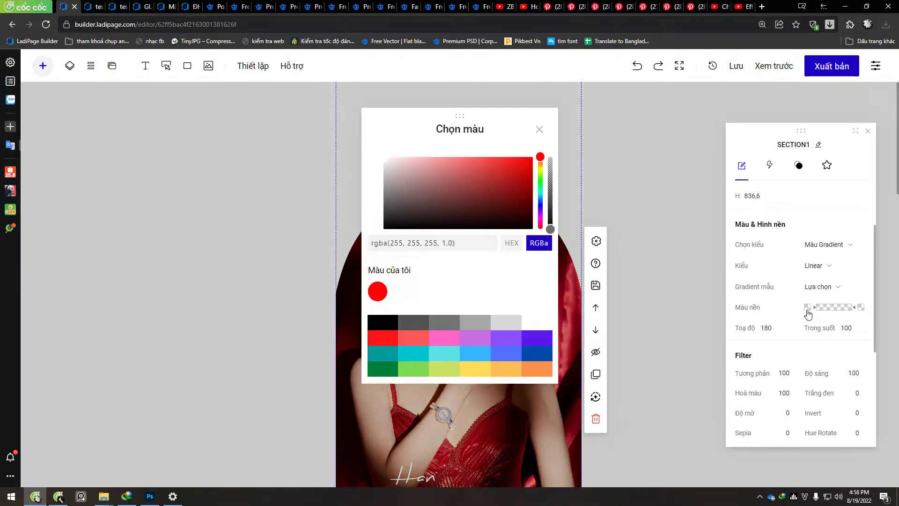
click(674, 126)
mouse_move(493, 186)
mouse_down()
mouse_move(533, 192)
mouse_move(532, 199)
mouse_up()
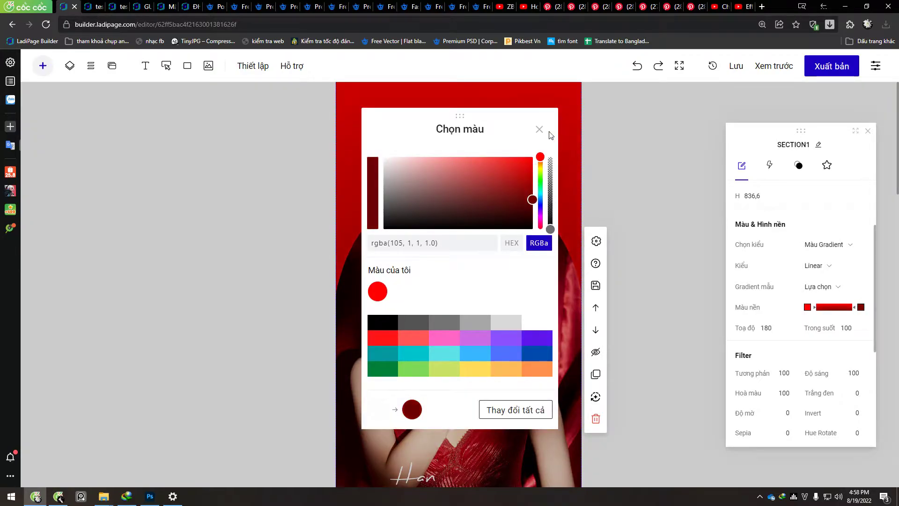
click(539, 131)
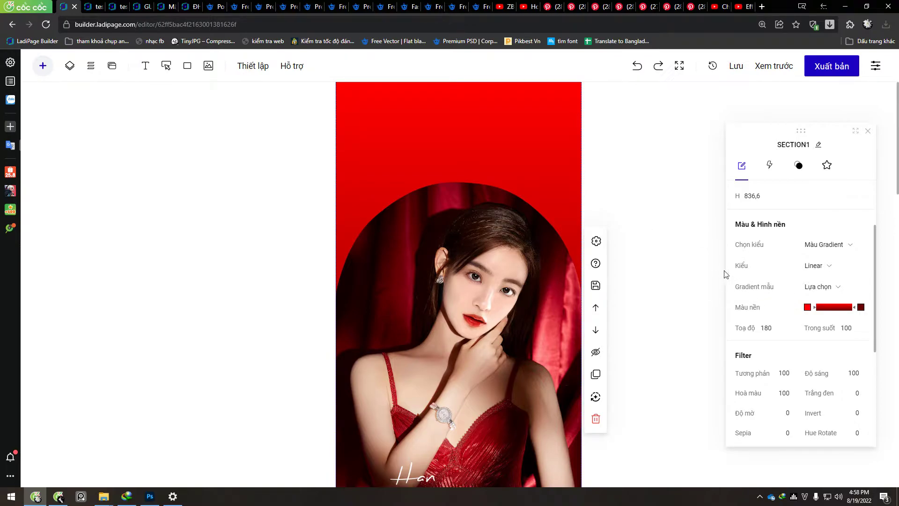
Try the Radial type for the section's gradient background and return it to Linear.
click(820, 270)
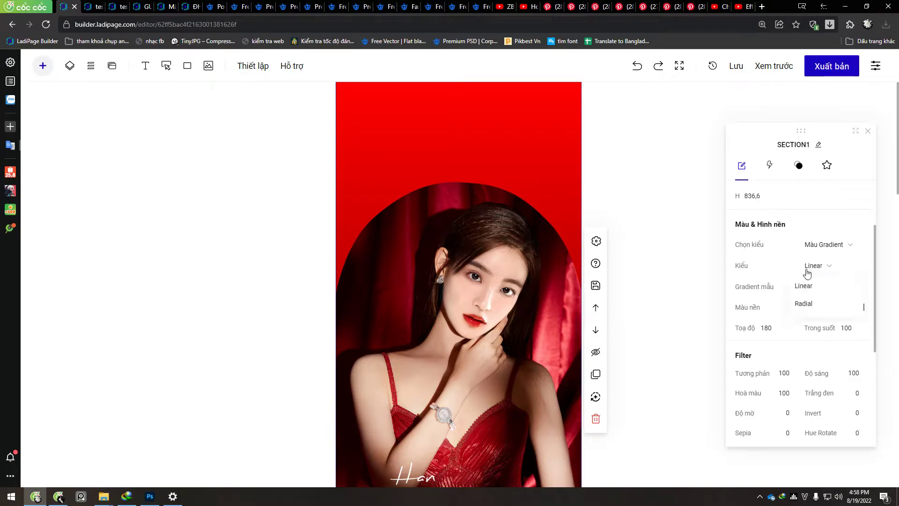
click(808, 309)
click(814, 265)
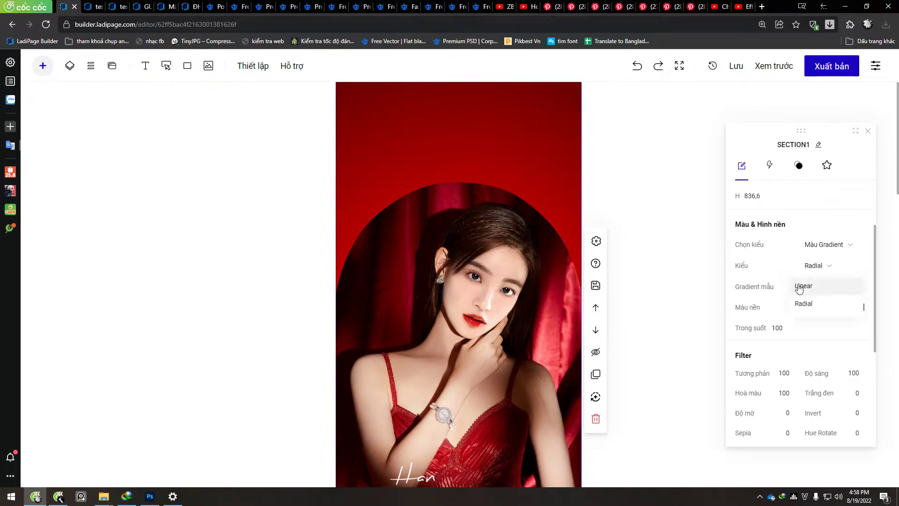
click(800, 287)
Change the section background to an image, uploading and applying "hà nen.jpg" from the Pictures folder.
click(823, 253)
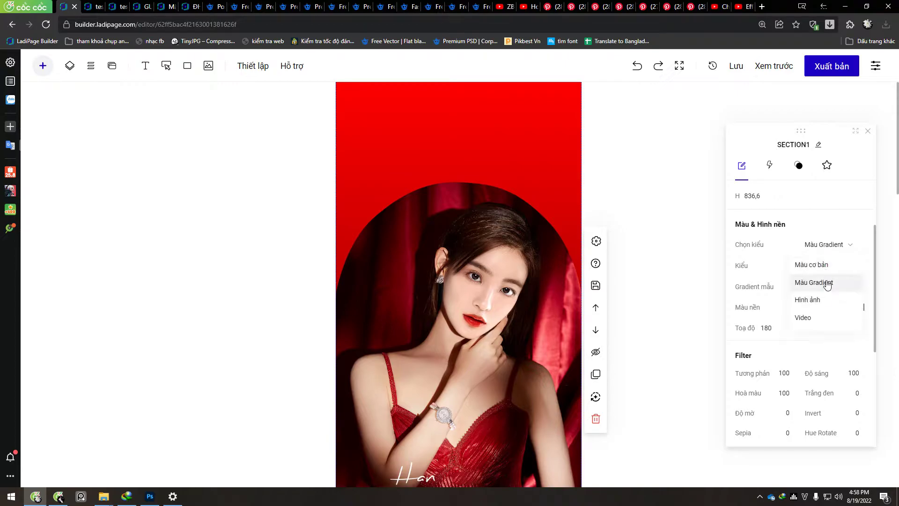
click(822, 302)
click(830, 288)
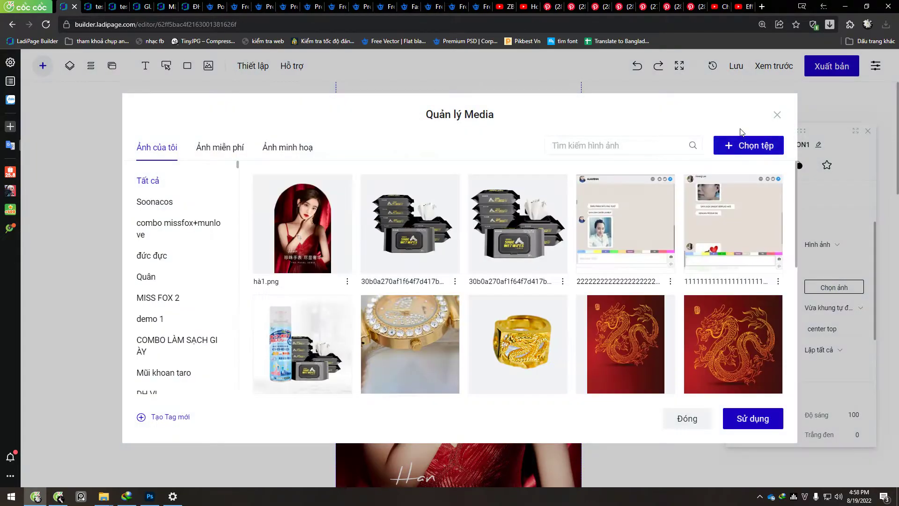
click(745, 145)
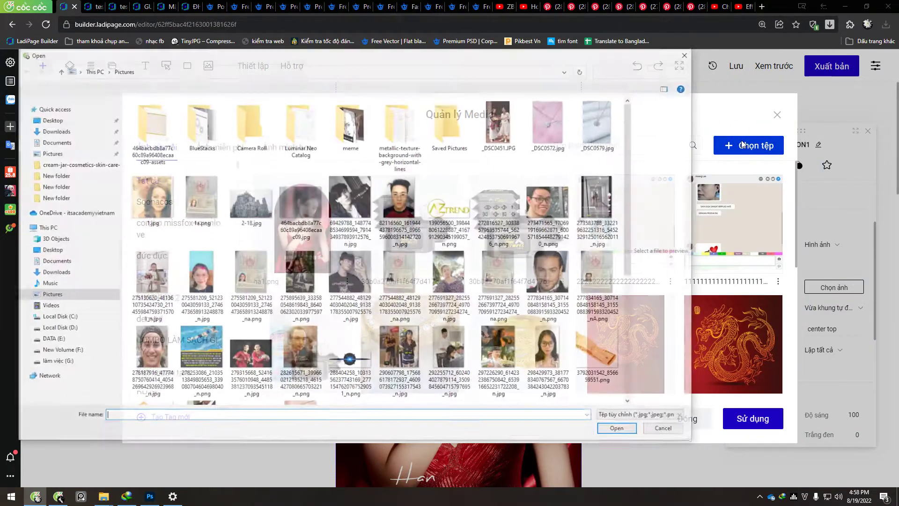
scroll(356, 224, down, 5)
click(355, 291)
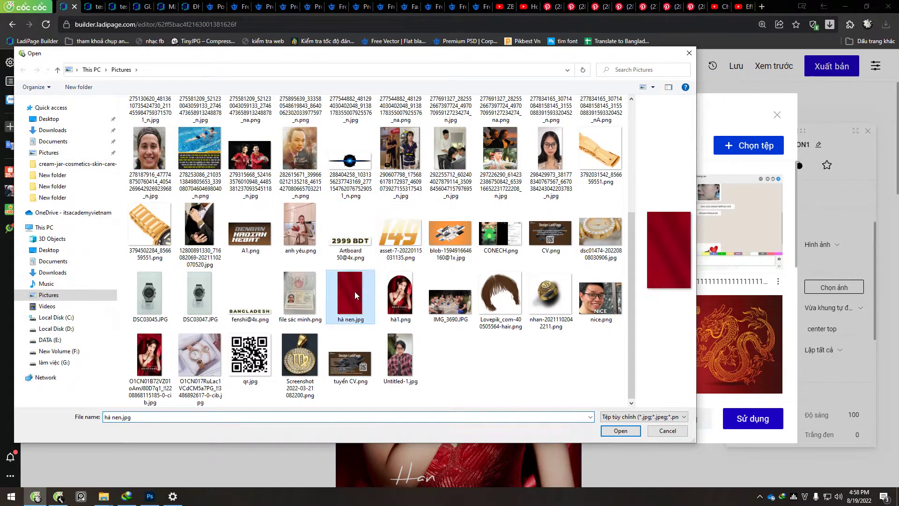
click(620, 429)
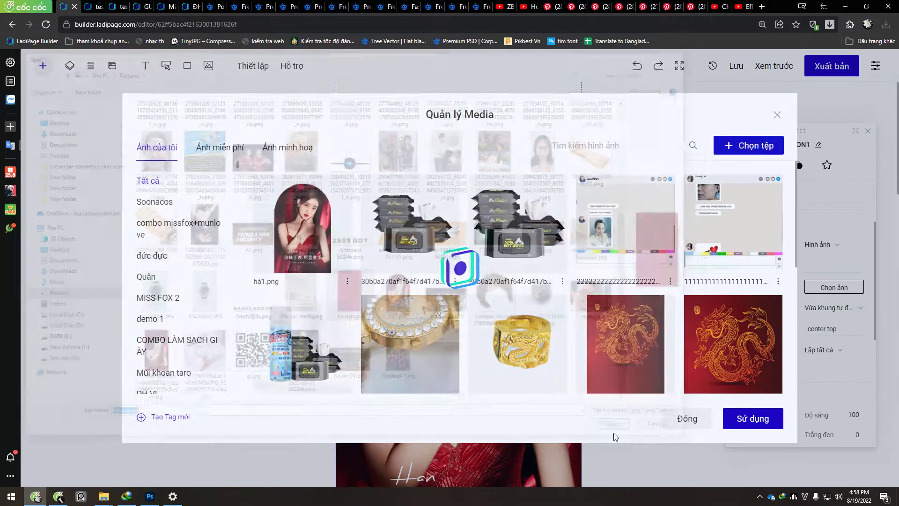
click(752, 422)
Move the portrait up in the section, hide Layer 3 in Photoshop, and compare the layout with the original poster.
drag(475, 246, 480, 192)
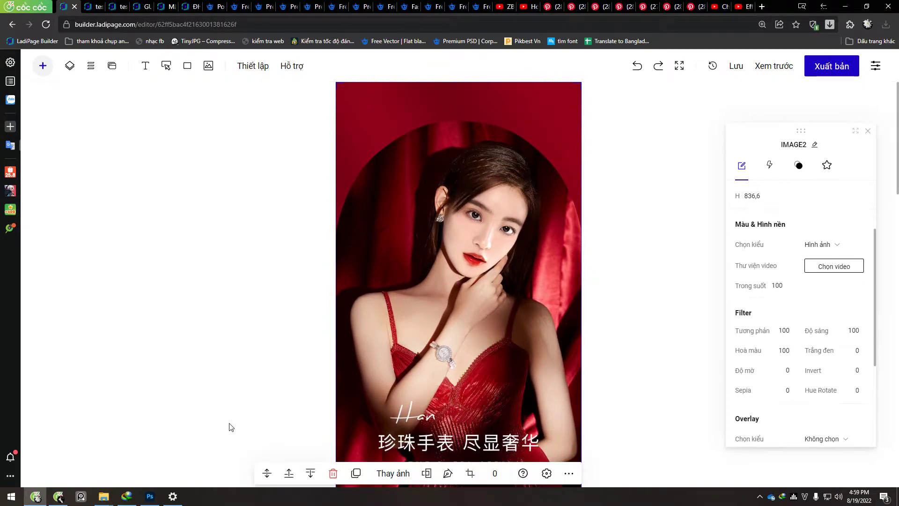
click(150, 496)
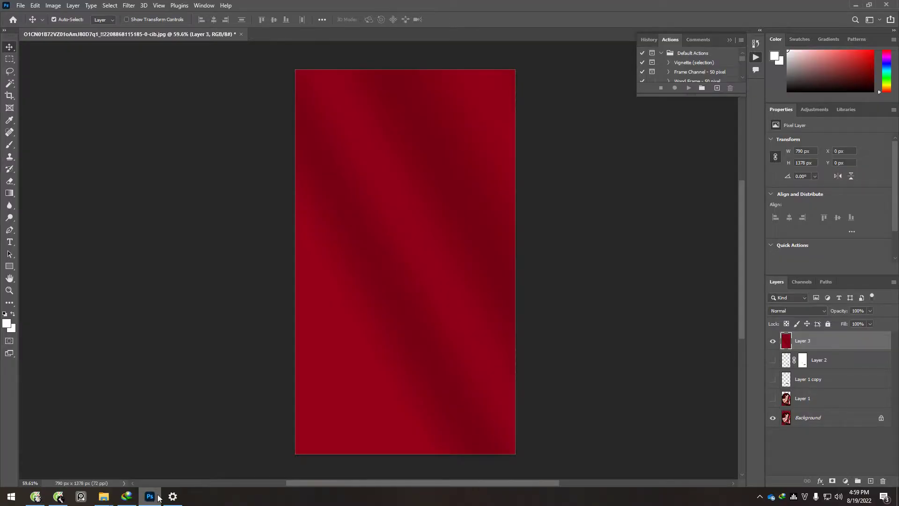
click(773, 341)
key(alt+Tab)
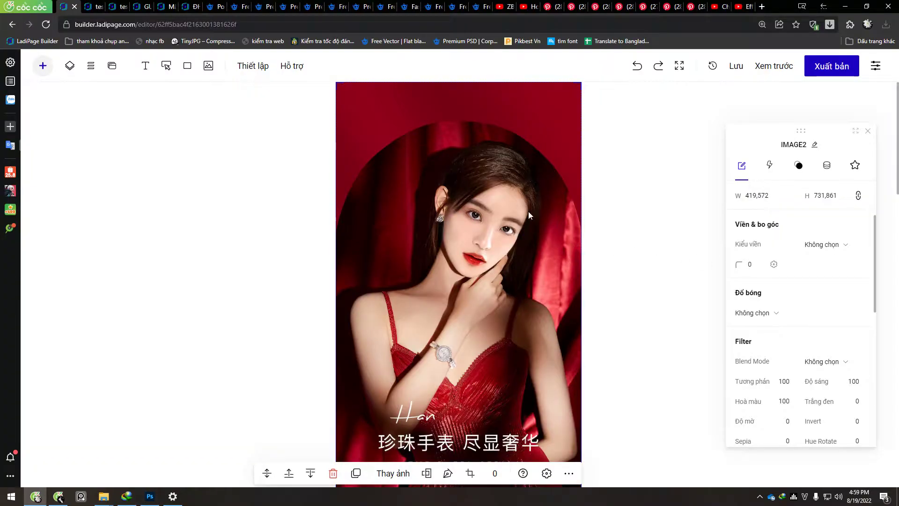
click(487, 222)
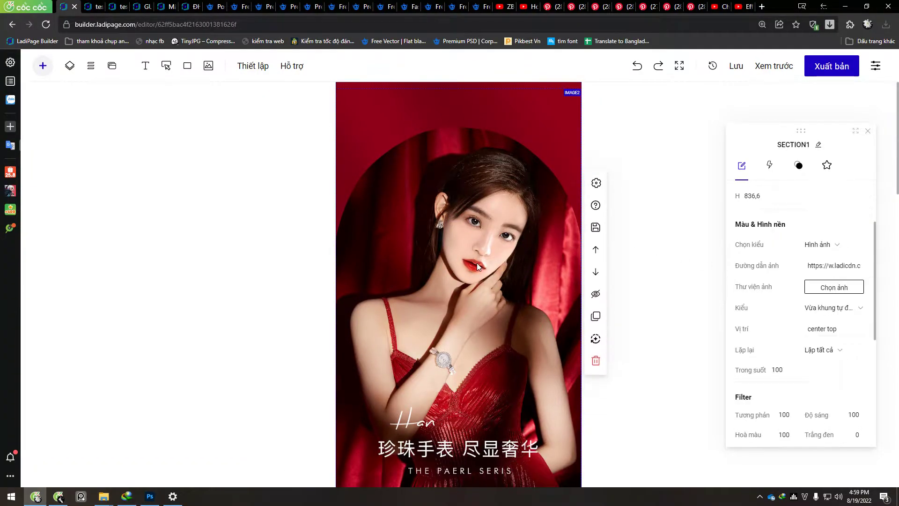
key(alt+Tab)
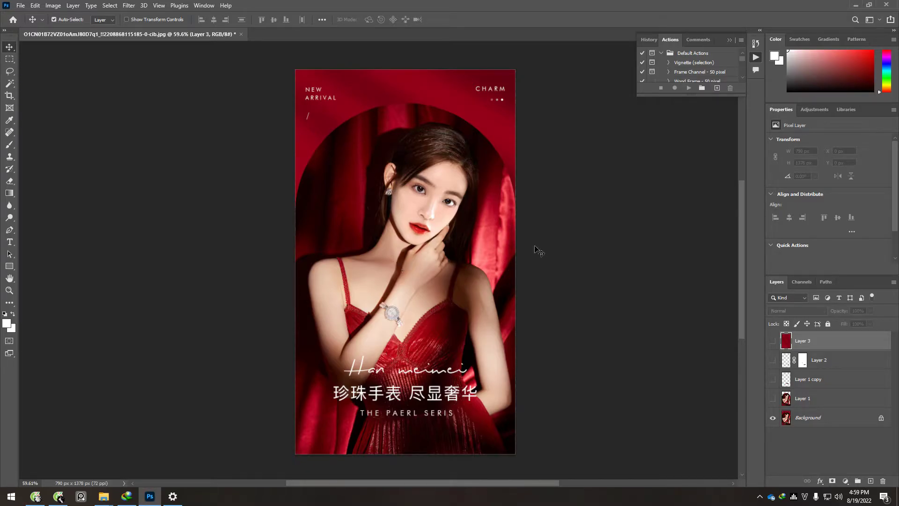
key(alt+Tab)
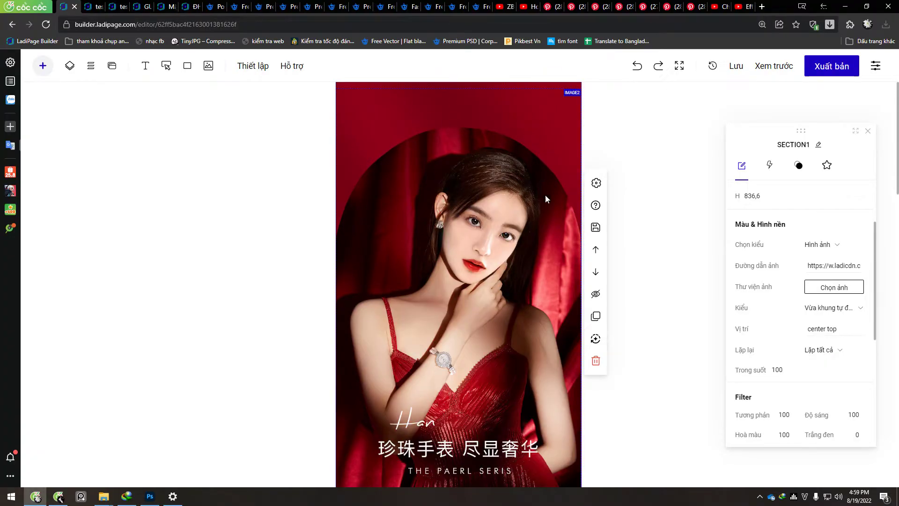
Reposition the portrait vertically in SECTION1, leaving a band of red background above the arch for a title.
scroll(524, 255, down, 1)
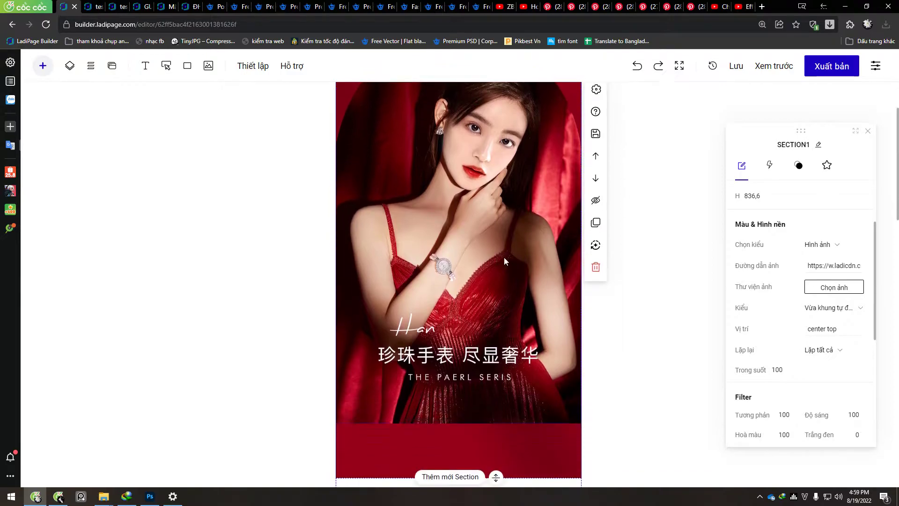
click(477, 296)
scroll(473, 285, up, 2)
click(462, 272)
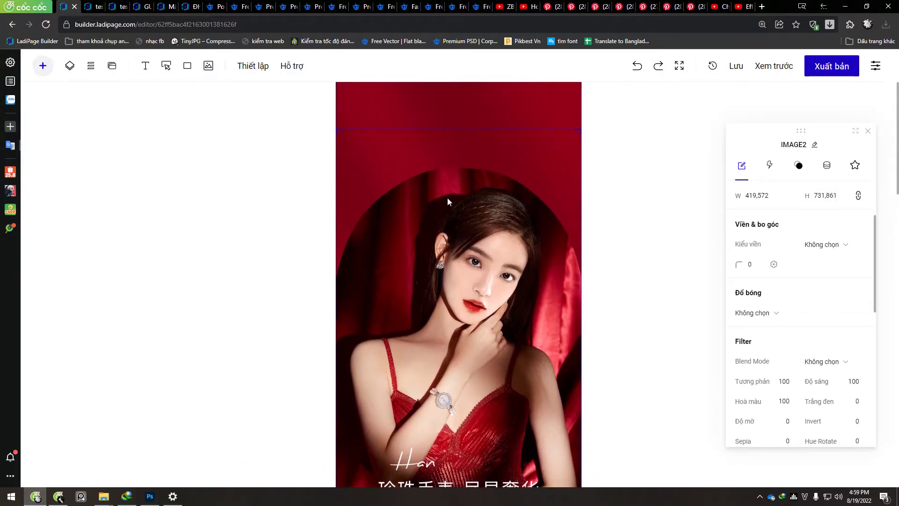
scroll(487, 276, up, 2)
drag(481, 317, 484, 202)
click(457, 158)
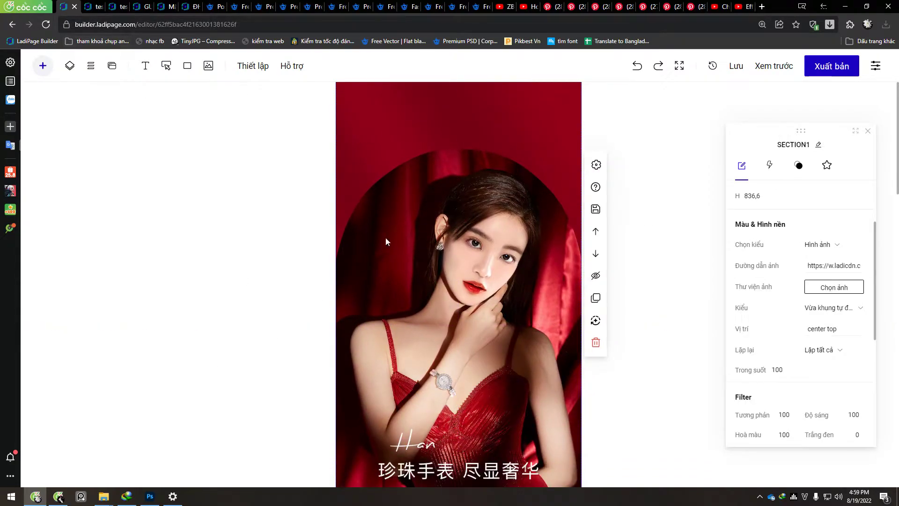
Add a 42px heading to the section and place it on the red background above the portrait's arch.
click(145, 69)
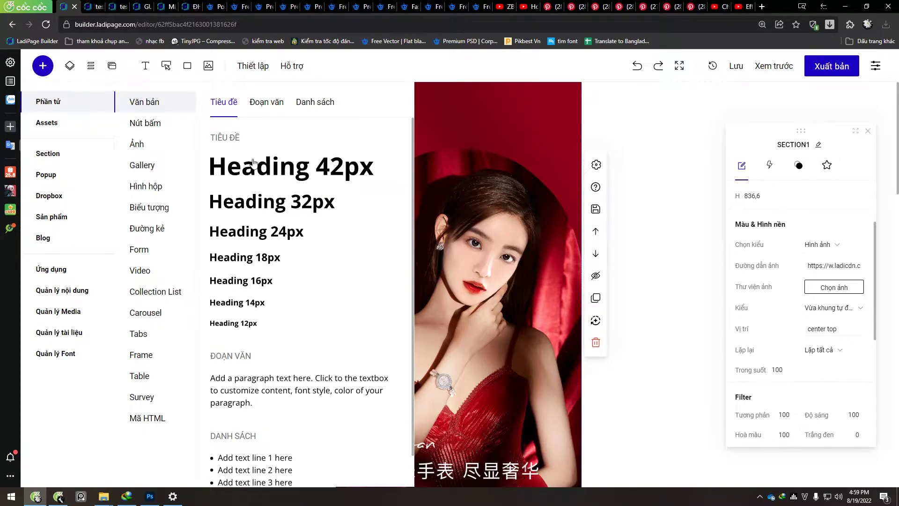
scroll(277, 289, down, 1)
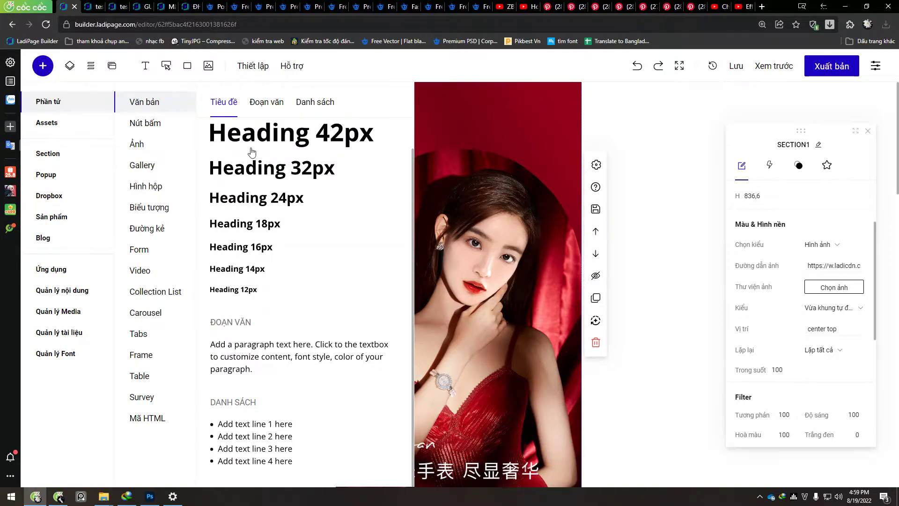
click(273, 141)
drag(459, 298, 459, 118)
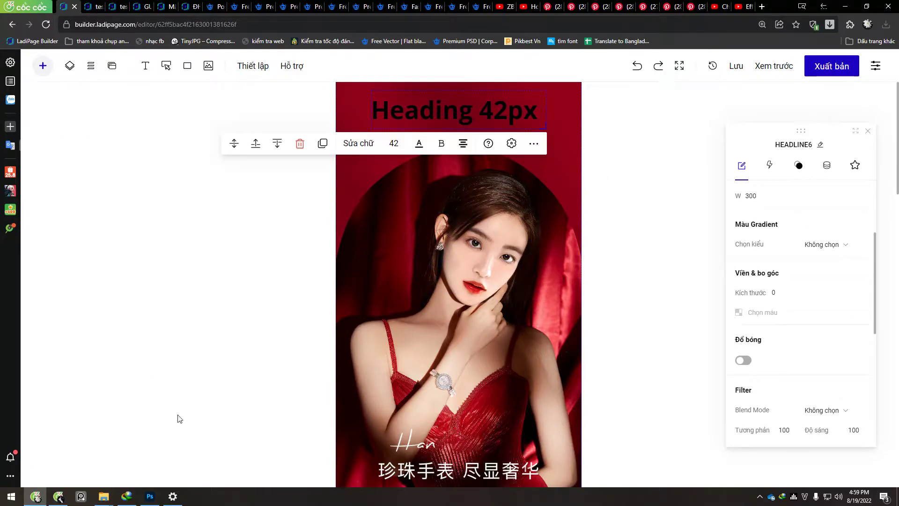
Switch to the AZ5 Google Sheets spreadsheet and copy "Dior Rose Gold" from the watch's product name cell.
click(56, 498)
click(85, 8)
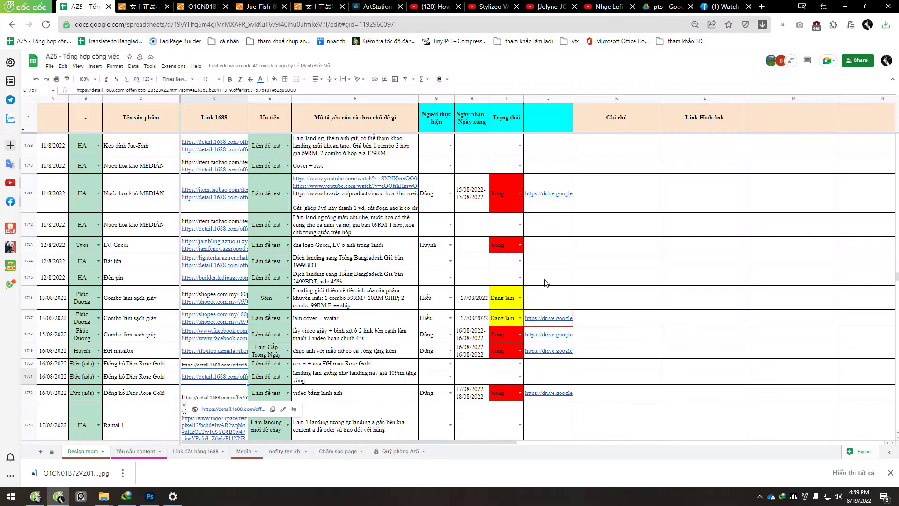
click(150, 321)
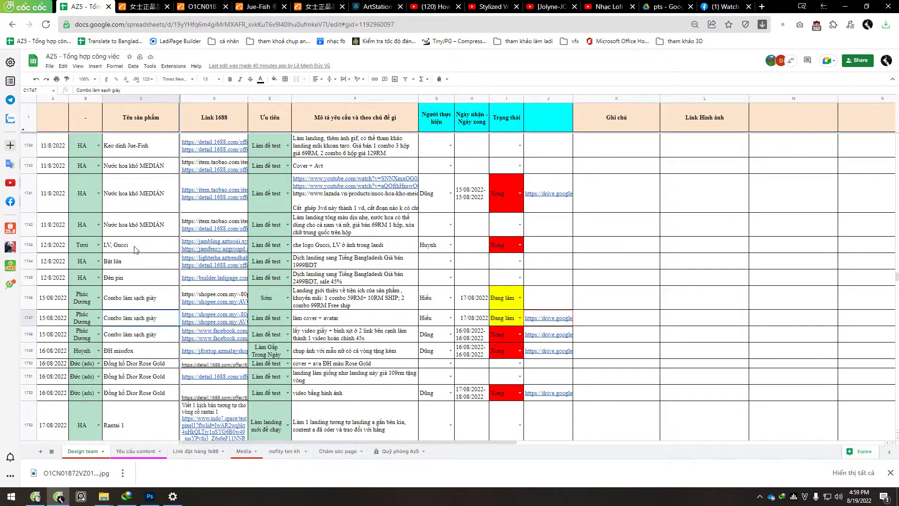
scroll(165, 291, up, 4)
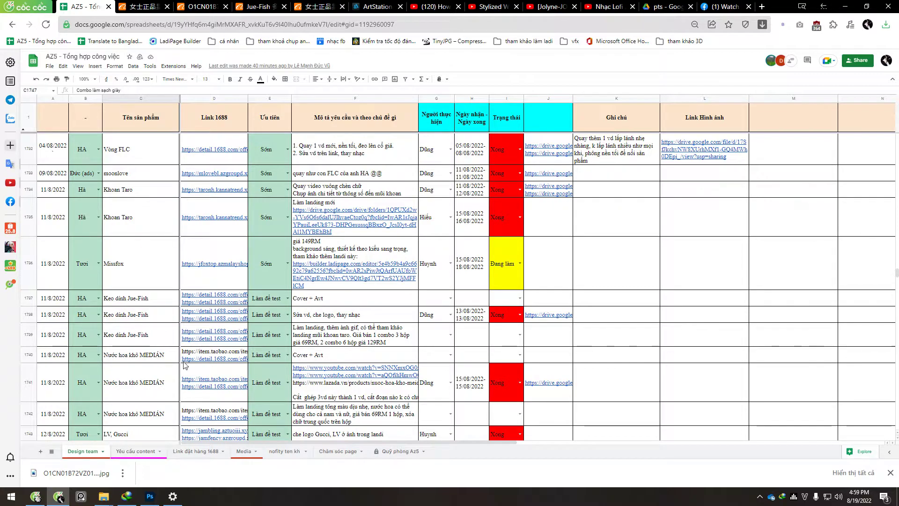
scroll(164, 361, down, 3)
scroll(156, 360, down, 2)
double_click(161, 354)
drag(166, 350, 127, 360)
key(ctrl+c)
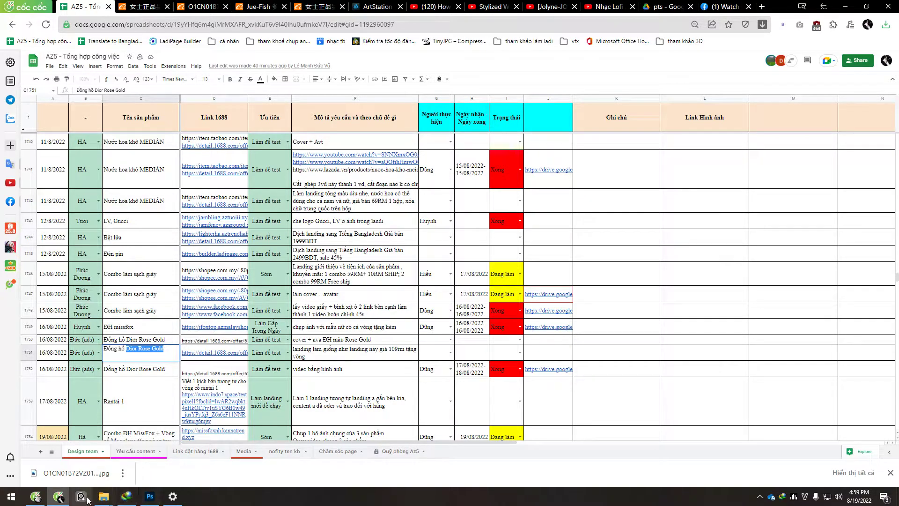
Return to the LadiPage editor and replace the heading's placeholder text with the copied "Dior Rose Gold".
key(alt+Tab)
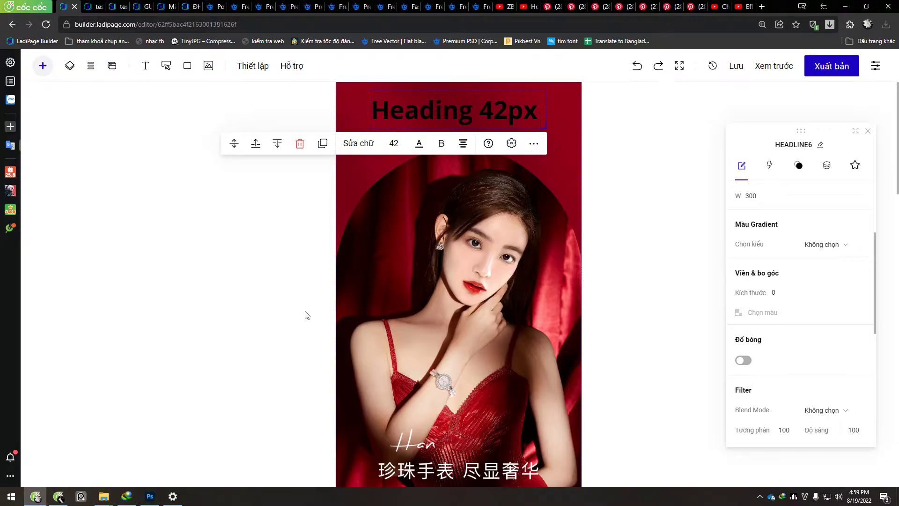
double_click(451, 106)
key(ctrl+v)
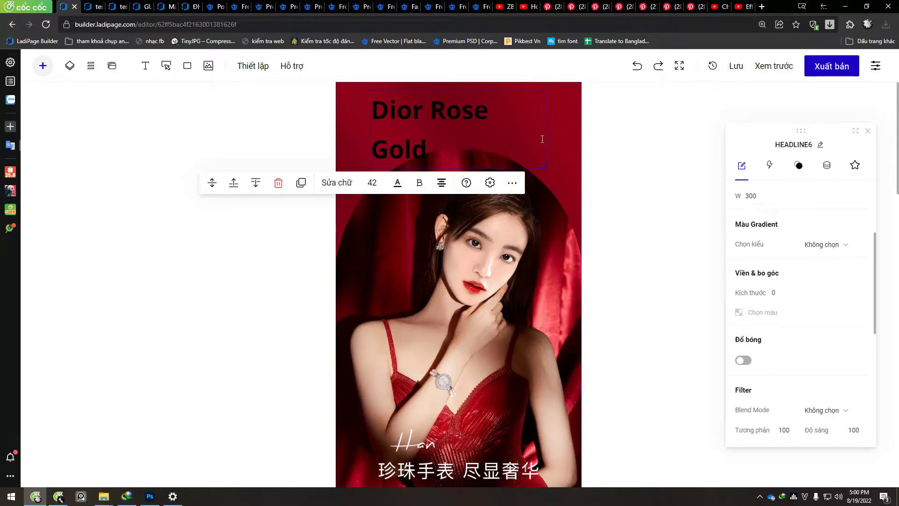
Widen the "Dior Rose Gold" heading to the full 420 px section width and centre its text.
drag(545, 130, 582, 144)
drag(372, 108, 336, 113)
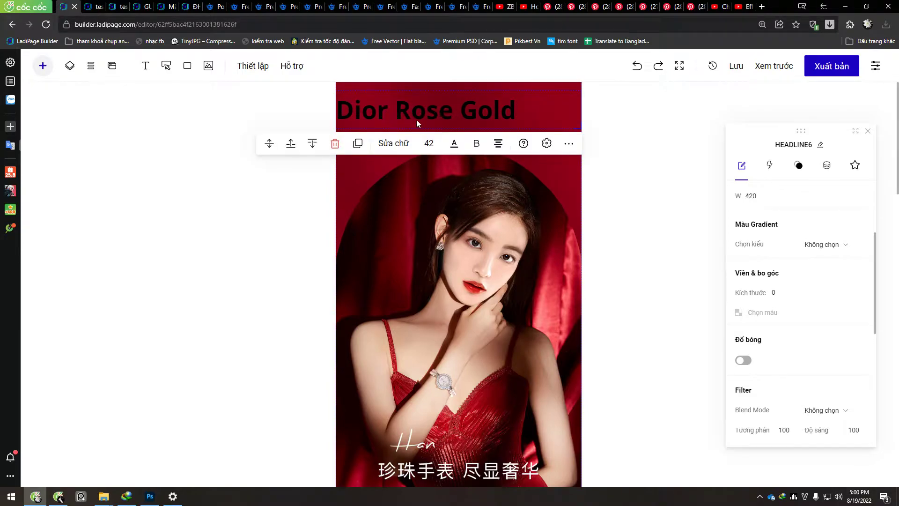
click(499, 145)
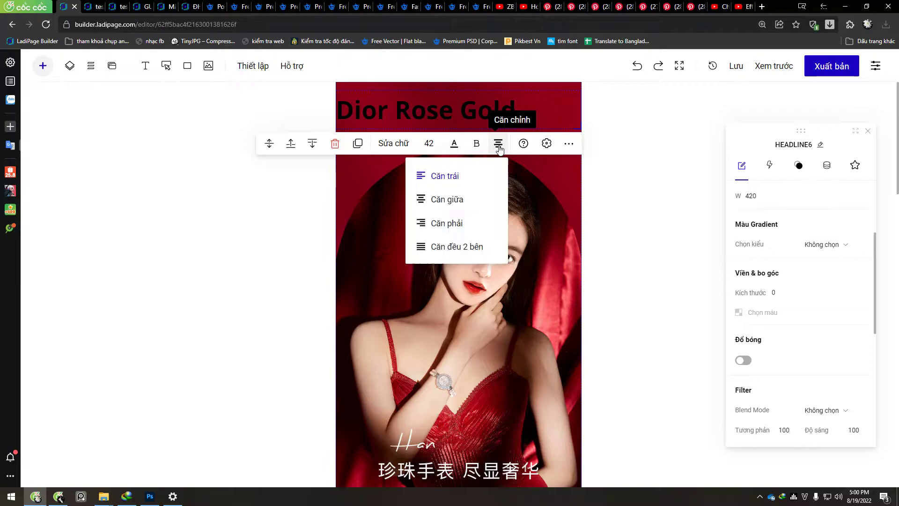
click(451, 201)
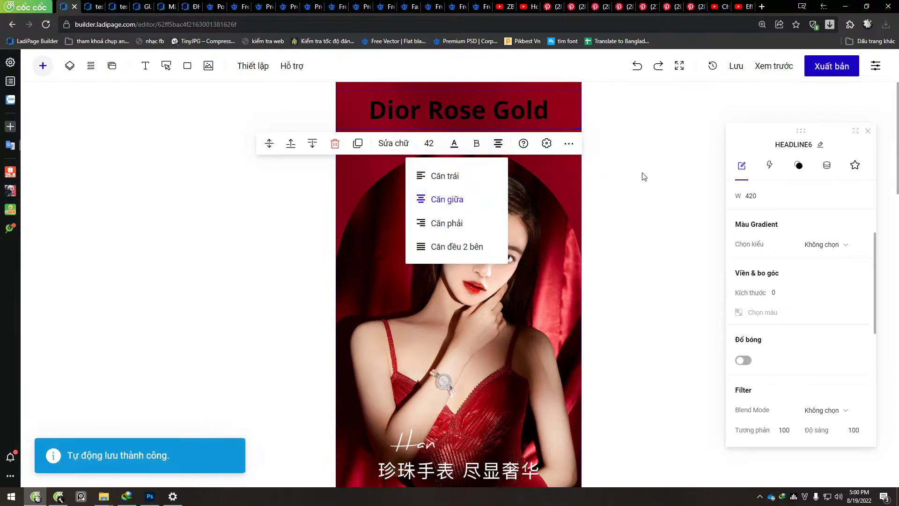
click(457, 122)
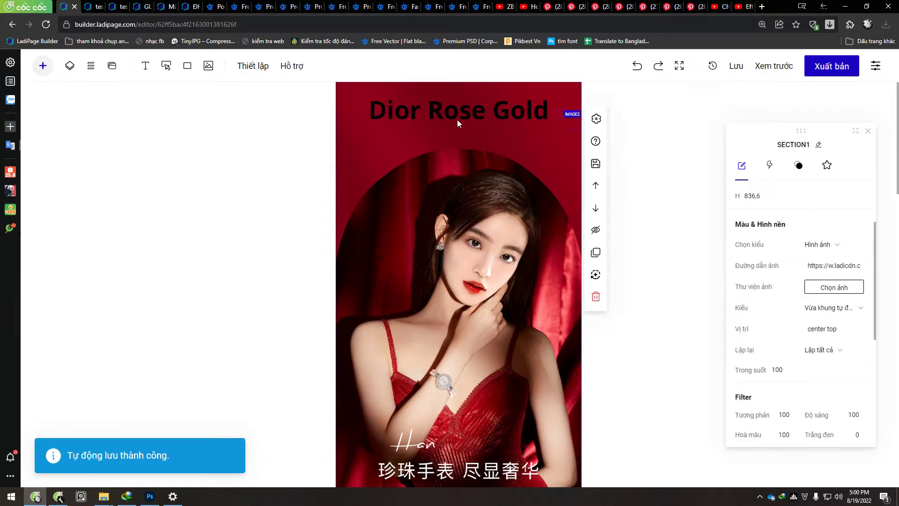
Change the "Dior Rose Gold" heading's text colour to white.
click(421, 109)
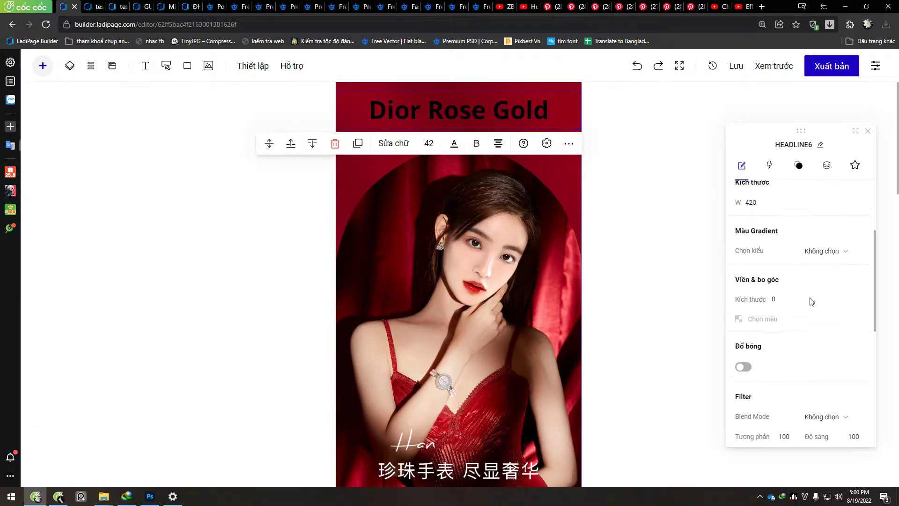
scroll(803, 292, up, 3)
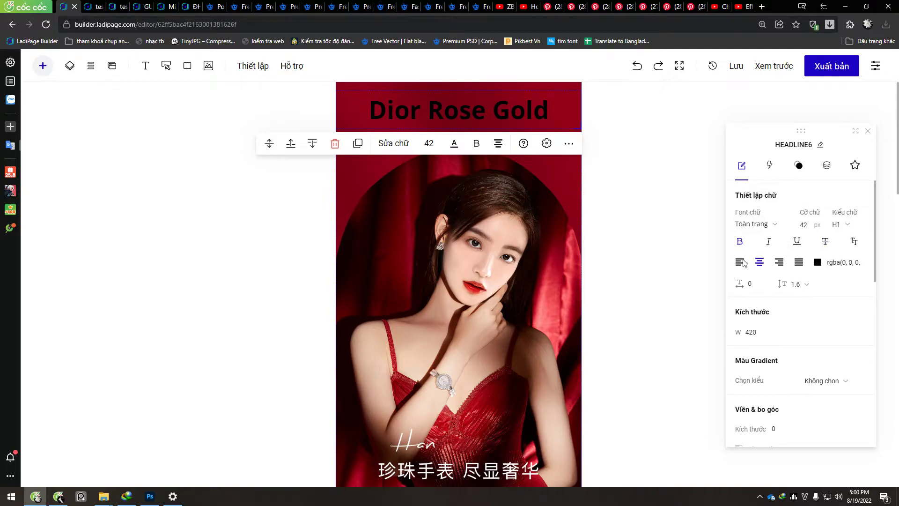
click(818, 263)
click(544, 325)
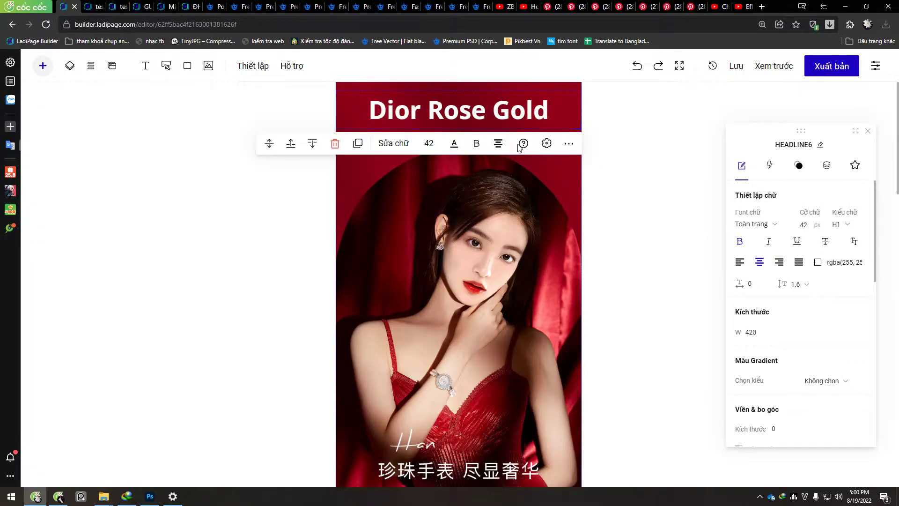
click(642, 161)
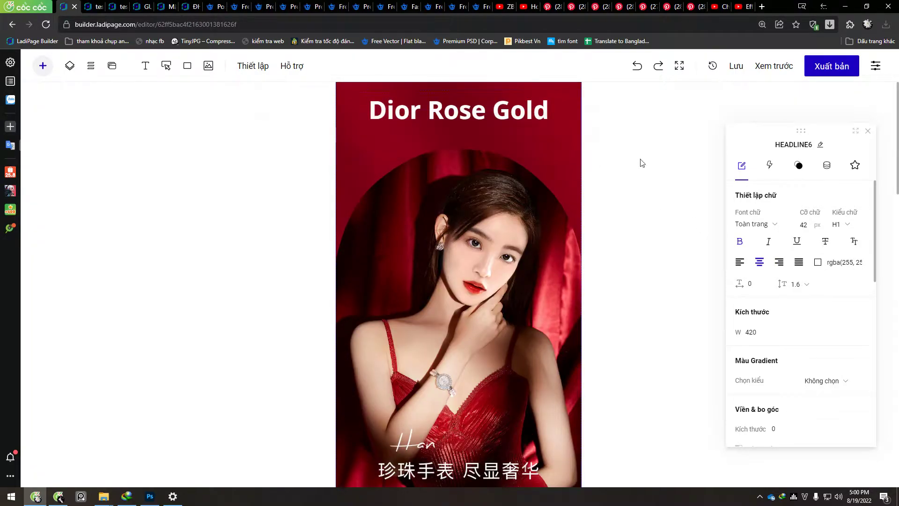
Try the FontsFree-Net font on the heading.
click(474, 113)
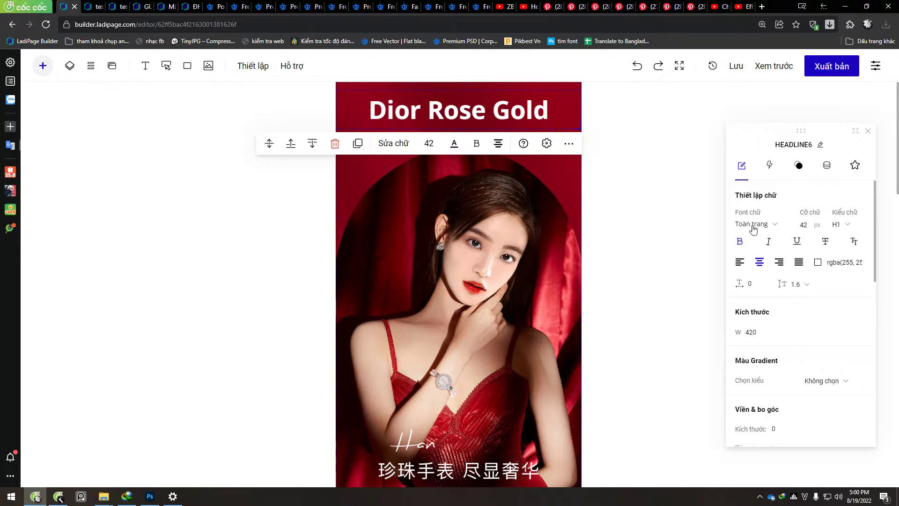
click(753, 229)
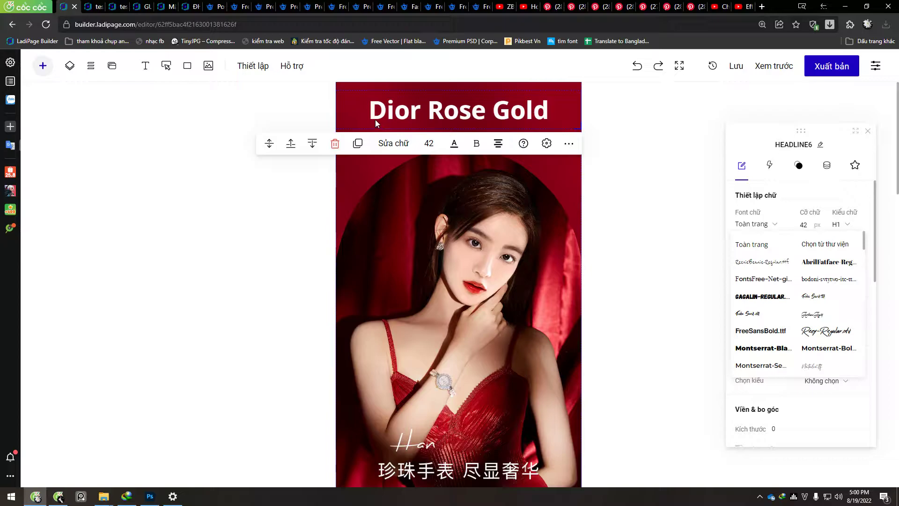
click(756, 279)
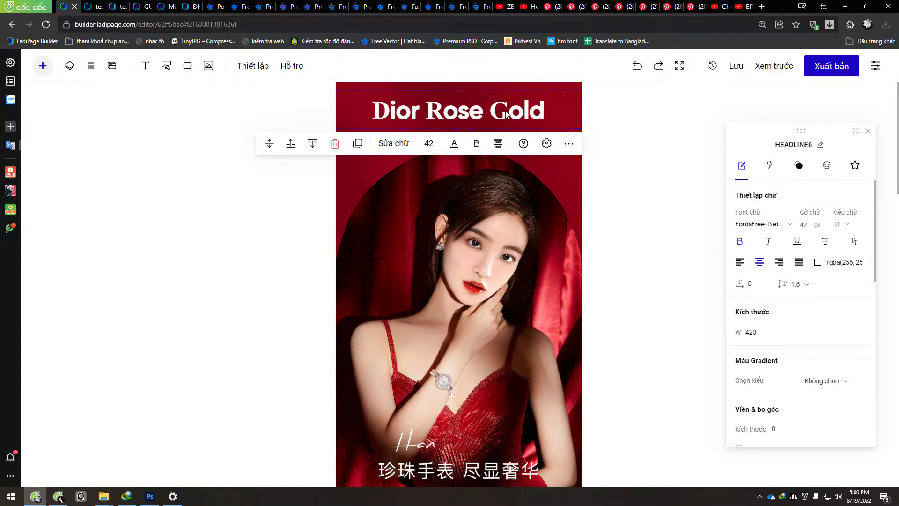
Set the font of the whole heading text to bodoni-svtytwo-itc.
double_click(529, 116)
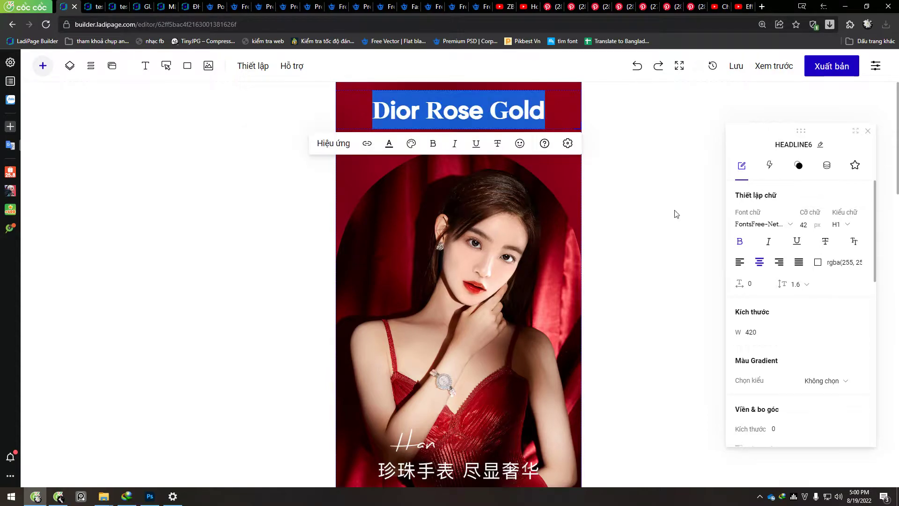
click(766, 226)
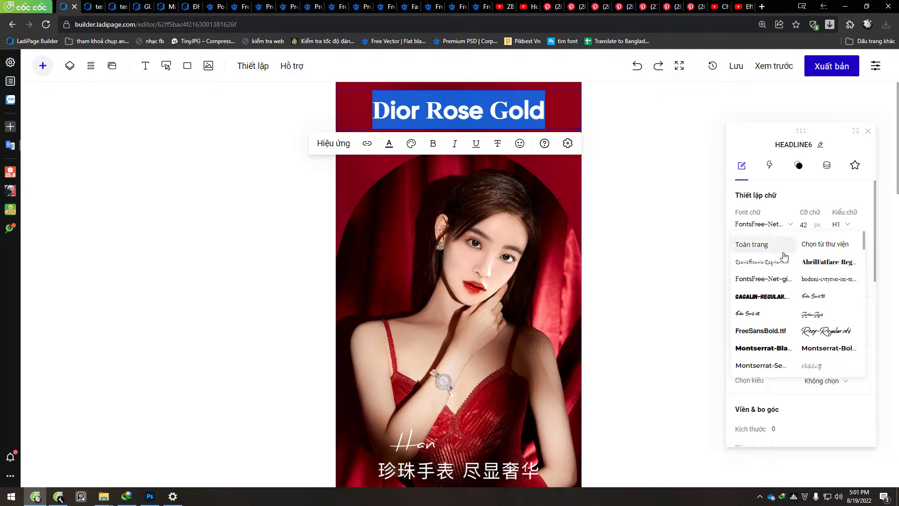
click(828, 280)
click(641, 192)
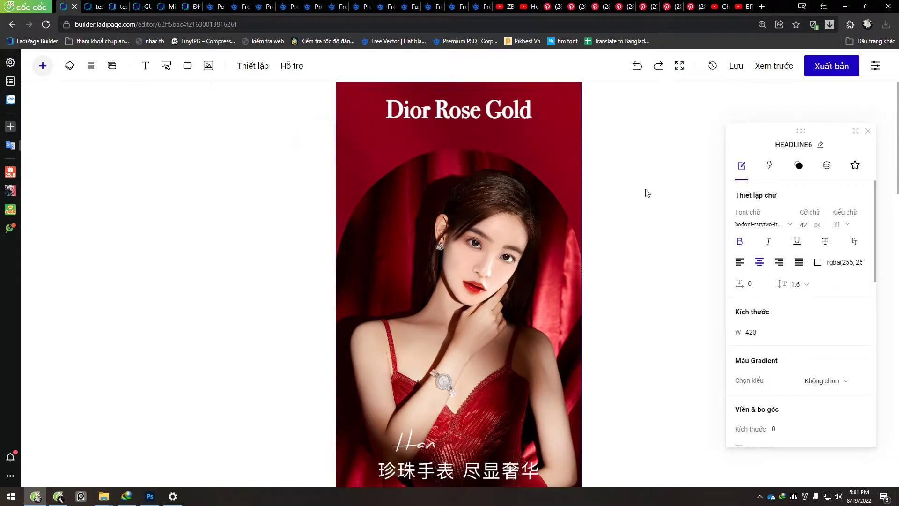
Remove the bold from the heading and set its font size to 59 px.
click(462, 106)
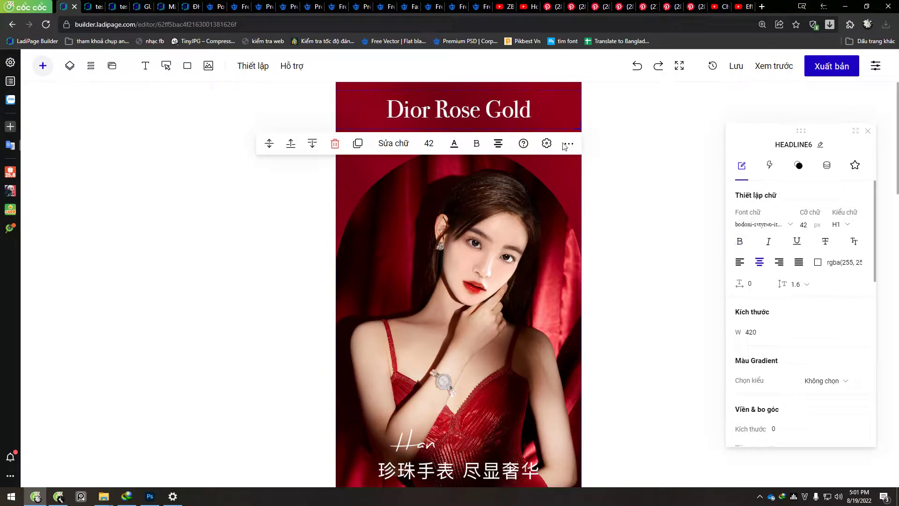
double_click(429, 143)
text(58)
key(Up)
click(668, 149)
click(500, 119)
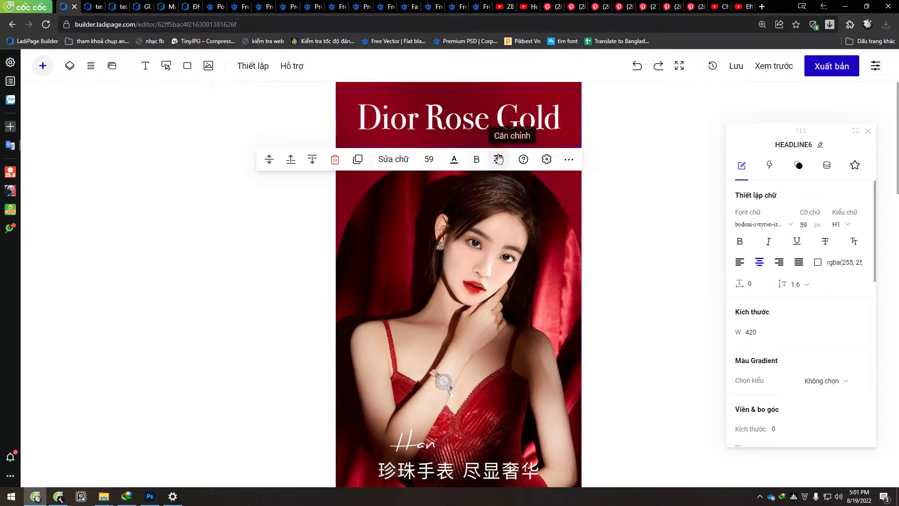
Try bold, italic, underline and strikethrough on the heading, switching each style back off.
click(741, 245)
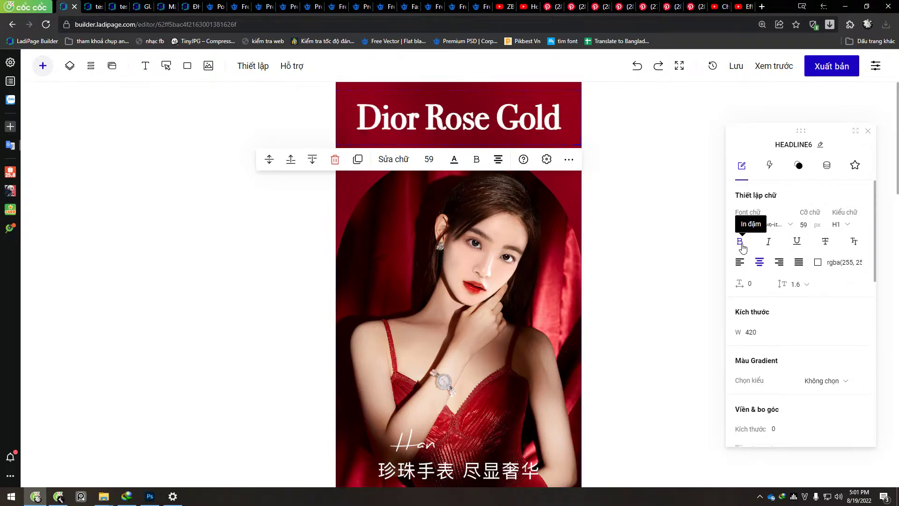
click(769, 242)
click(770, 244)
click(799, 247)
click(799, 247)
click(825, 242)
click(825, 242)
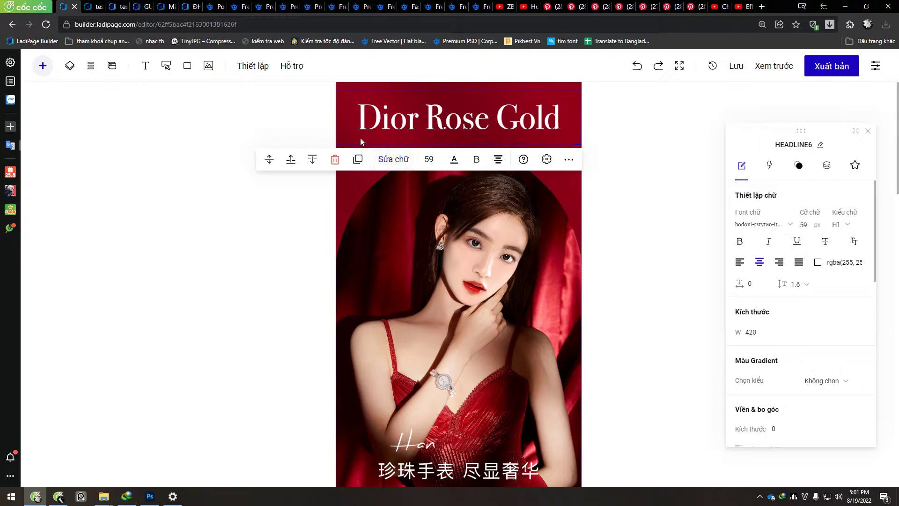
click(405, 160)
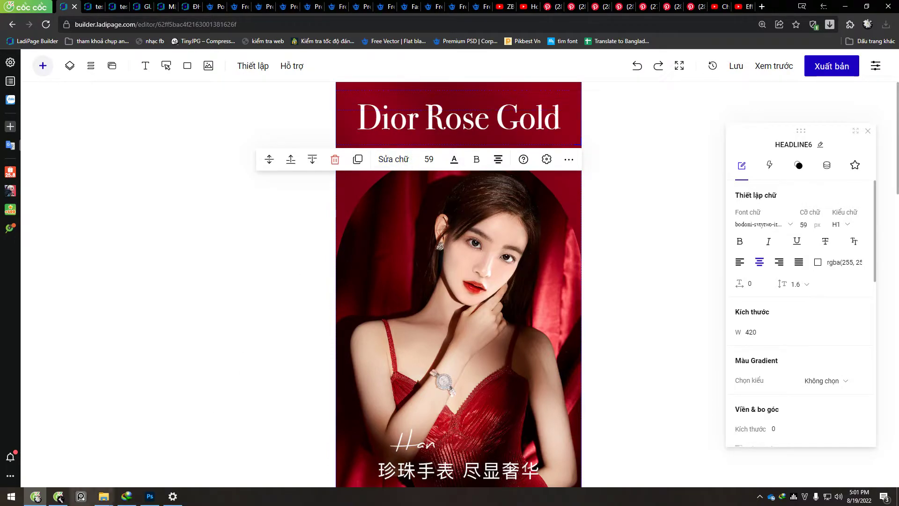
Switch to the AZ5 Google Sheets spreadsheet, look over the "Yêu cầu content" sheet, and return to the LadiPage editor.
click(58, 497)
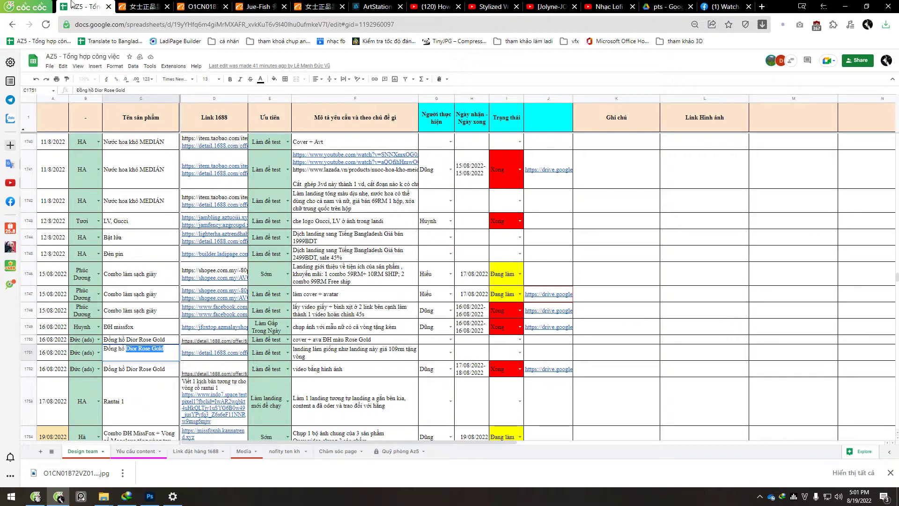
click(137, 451)
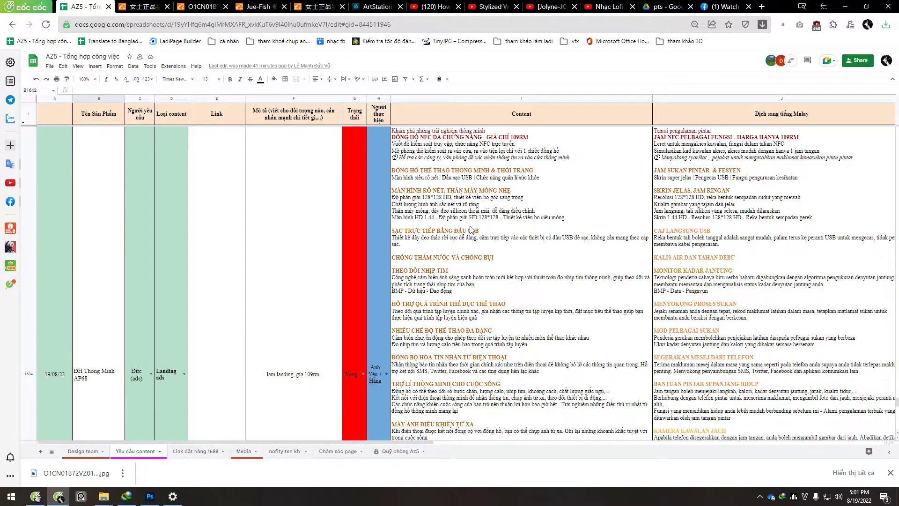
key(alt+Tab)
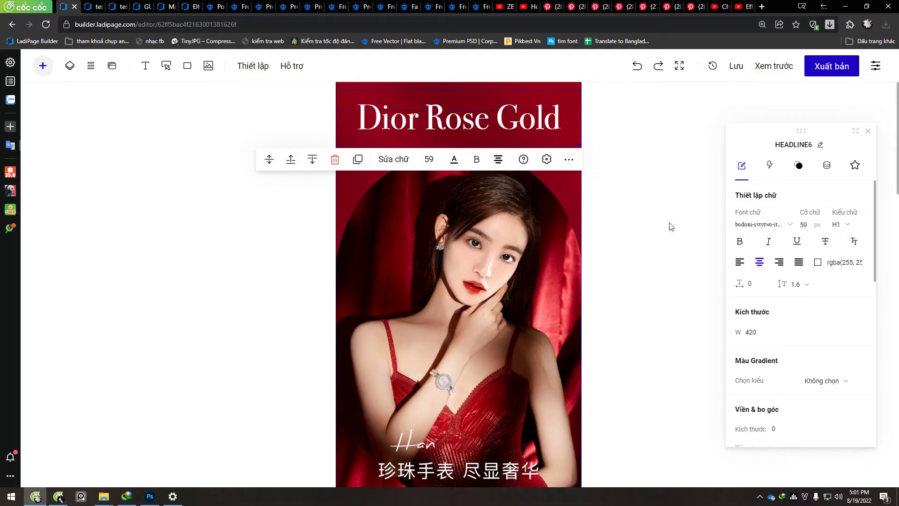
Try all-uppercase lettering on the heading and switch it back off.
click(854, 243)
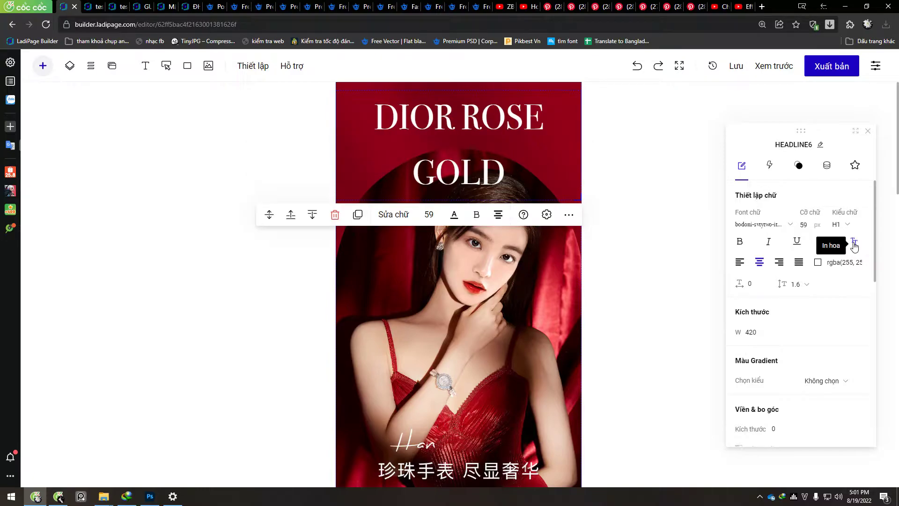
click(854, 243)
click(674, 193)
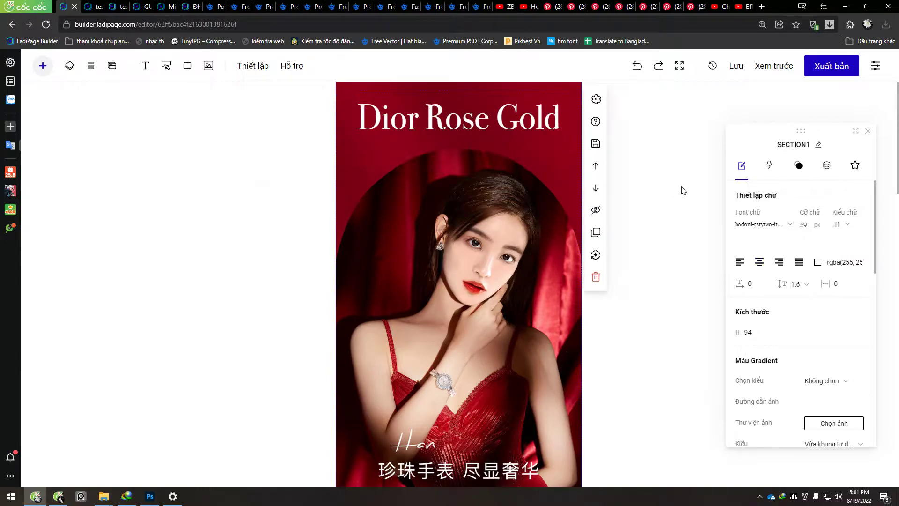
Move the portrait image down in SECTION1 to leave a taller band of red background below the heading.
scroll(466, 153, down, 2)
scroll(453, 209, down, 2)
drag(453, 209, 449, 241)
scroll(340, 203, up, 4)
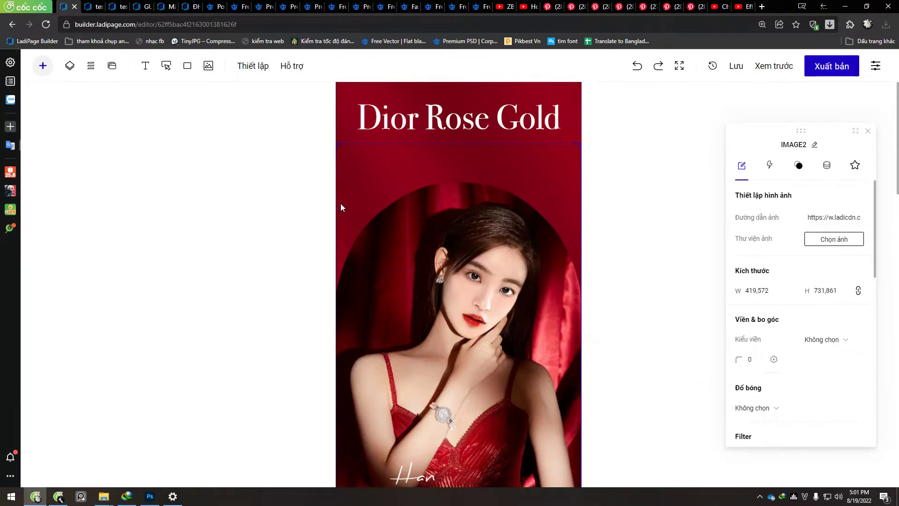
click(193, 146)
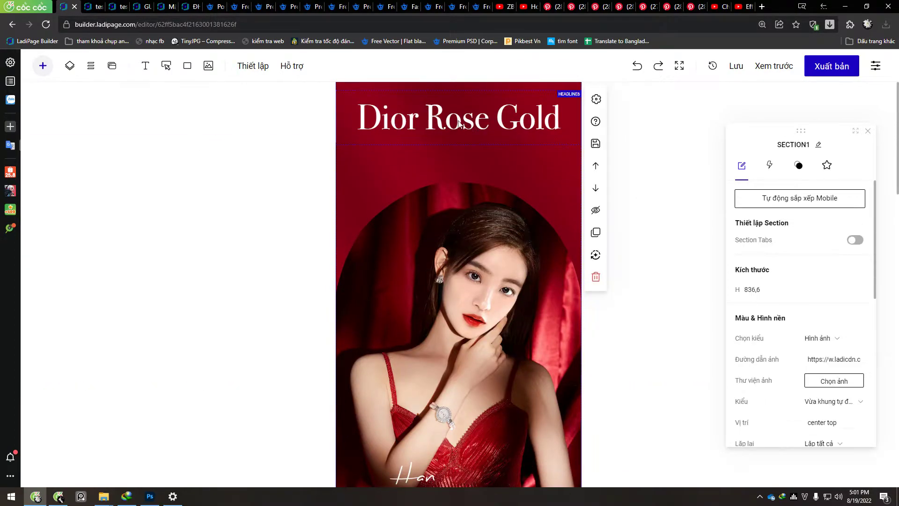
click(446, 120)
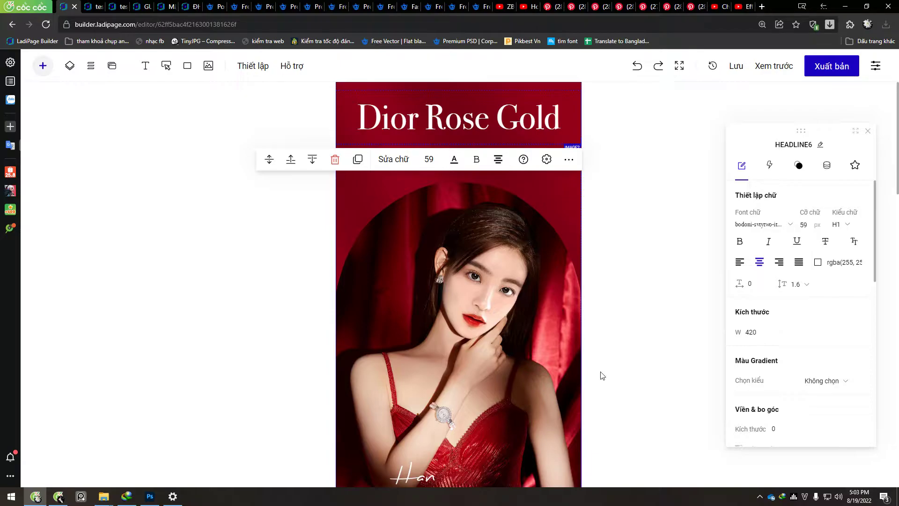
click(647, 299)
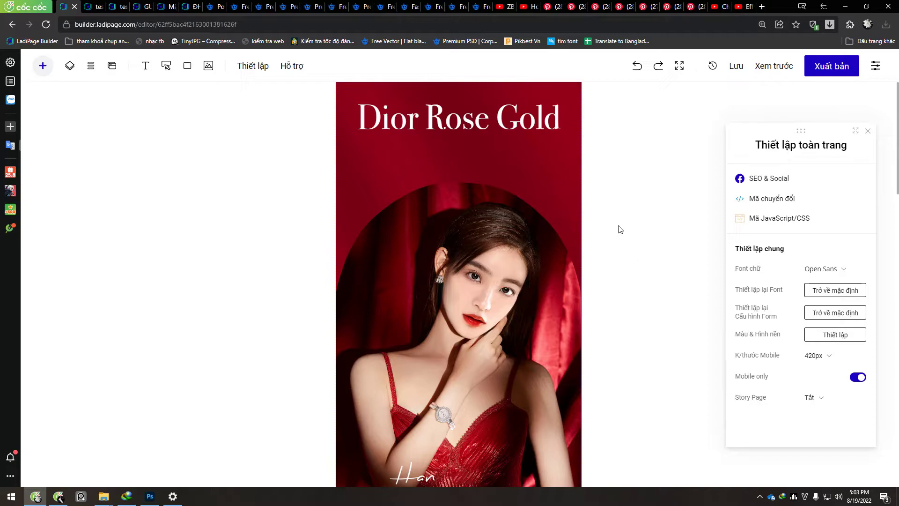
click(621, 188)
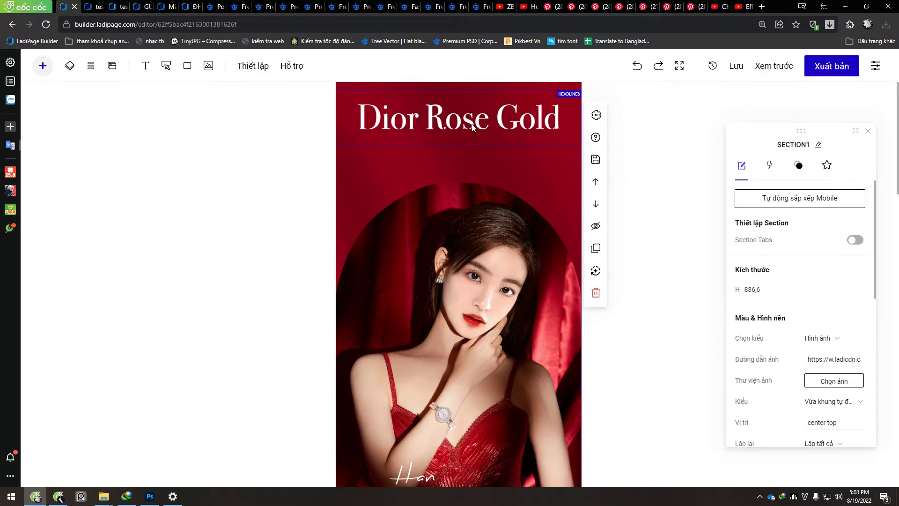
click(459, 154)
click(677, 177)
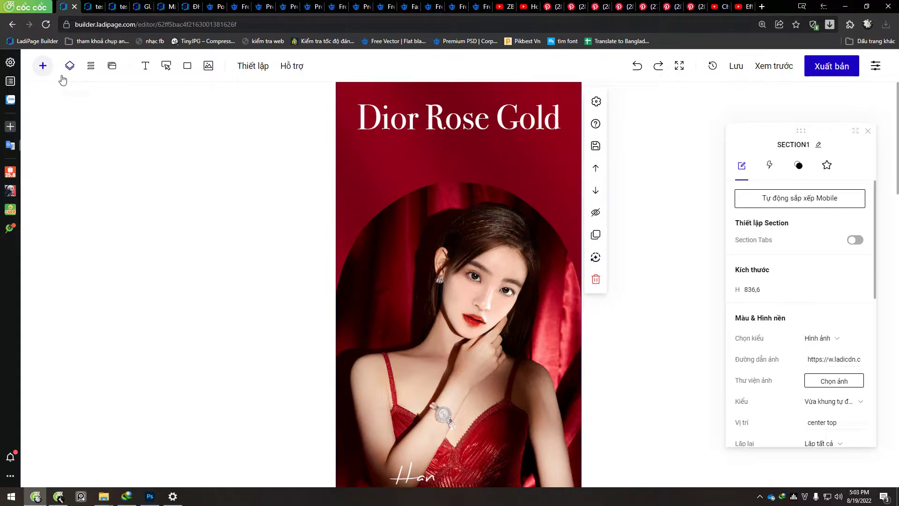
Add a black rectangular "Buy Now" button and place it centred between the heading and the portrait's arch.
click(42, 66)
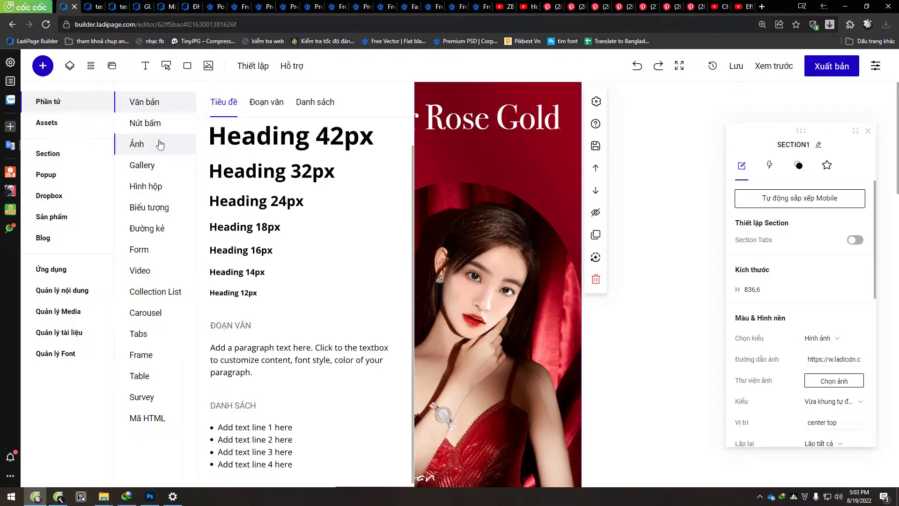
click(157, 124)
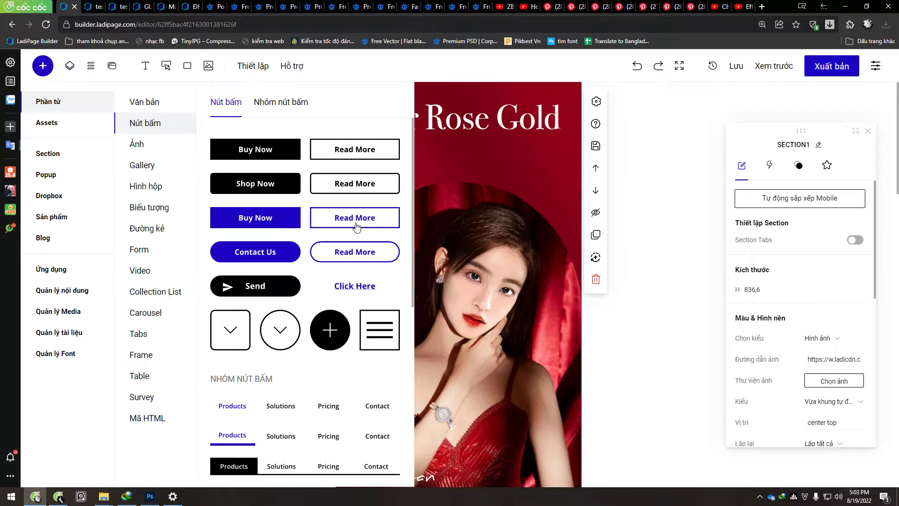
scroll(328, 281, down, 8)
scroll(292, 323, up, 8)
click(267, 154)
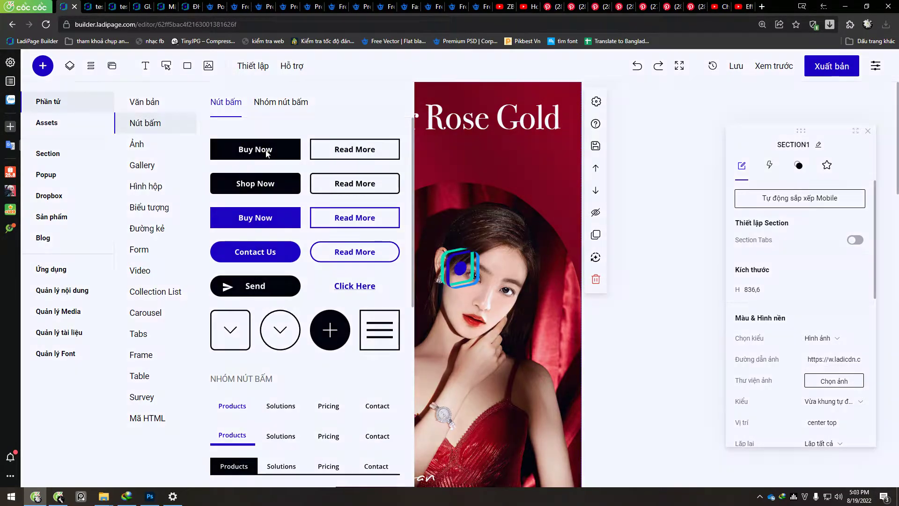
drag(459, 286, 467, 158)
click(634, 197)
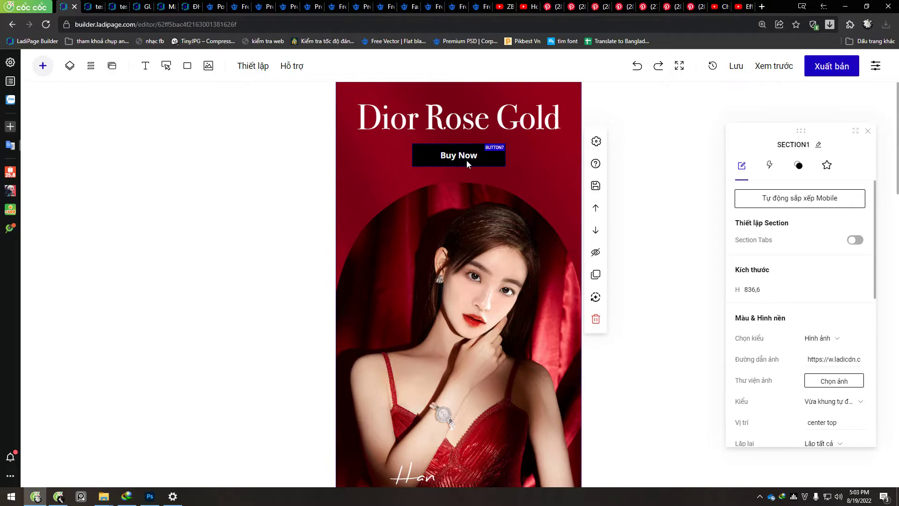
scroll(606, 309, down, 4)
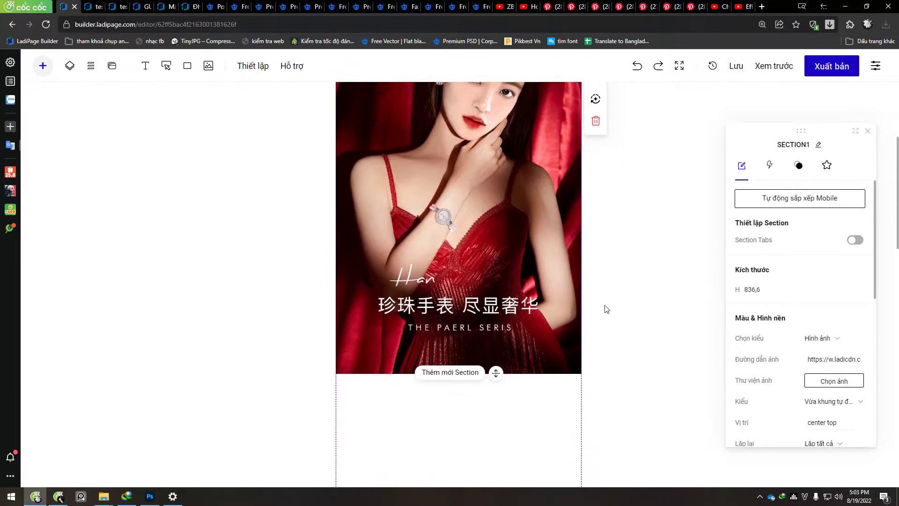
Add a new event to the "Buy Now" button with Nhấp chuột as its action.
click(431, 295)
click(351, 222)
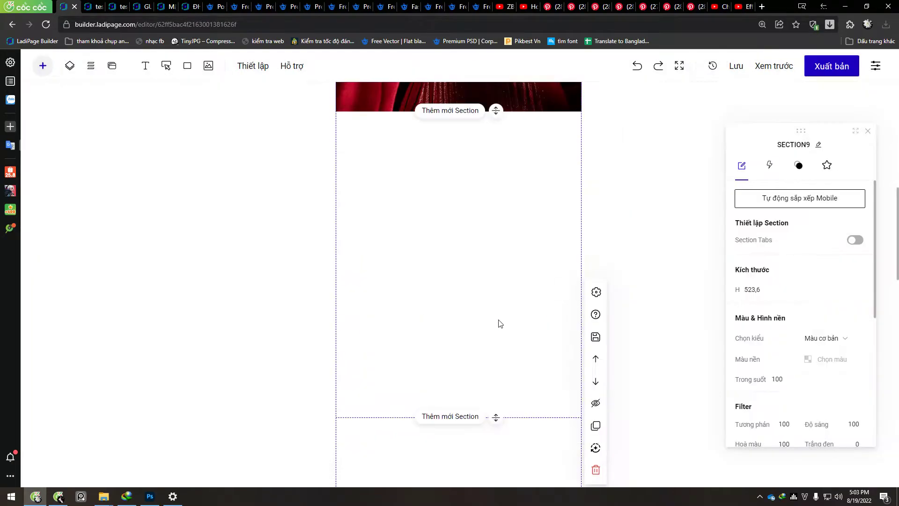
scroll(510, 323, up, 5)
click(464, 157)
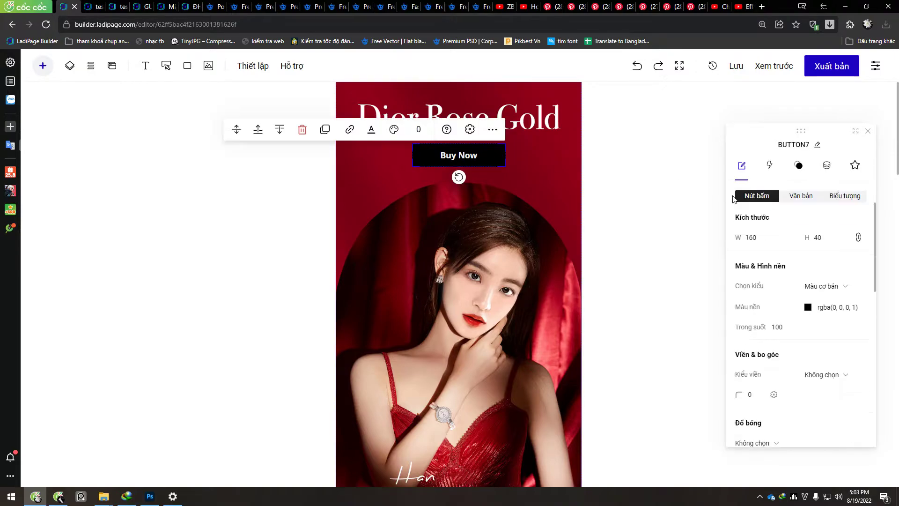
click(771, 167)
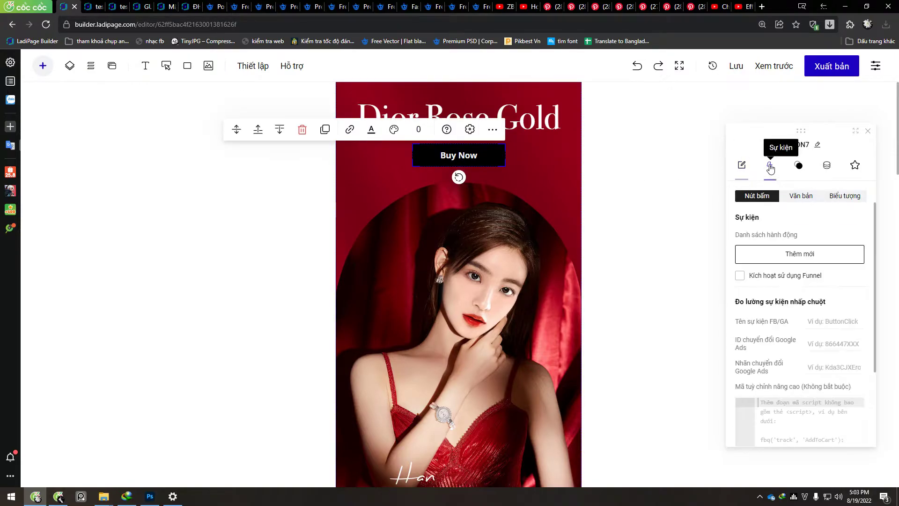
click(800, 253)
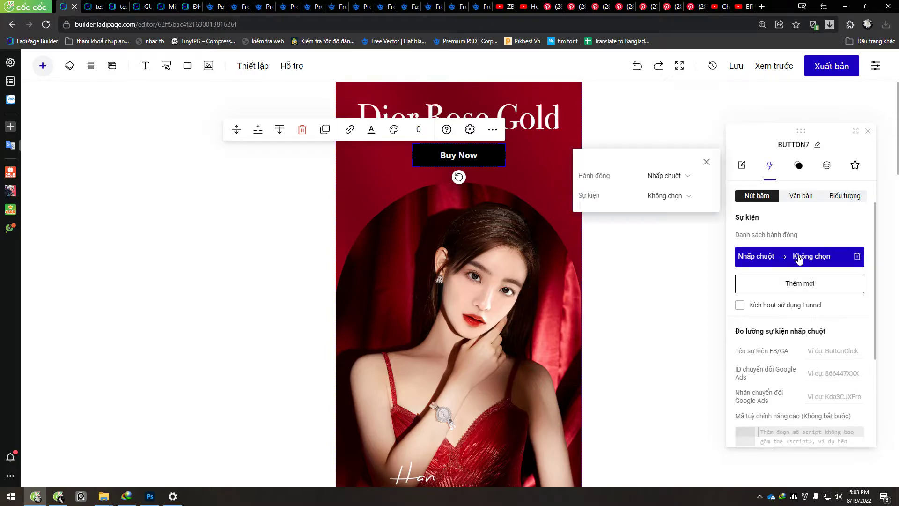
click(661, 178)
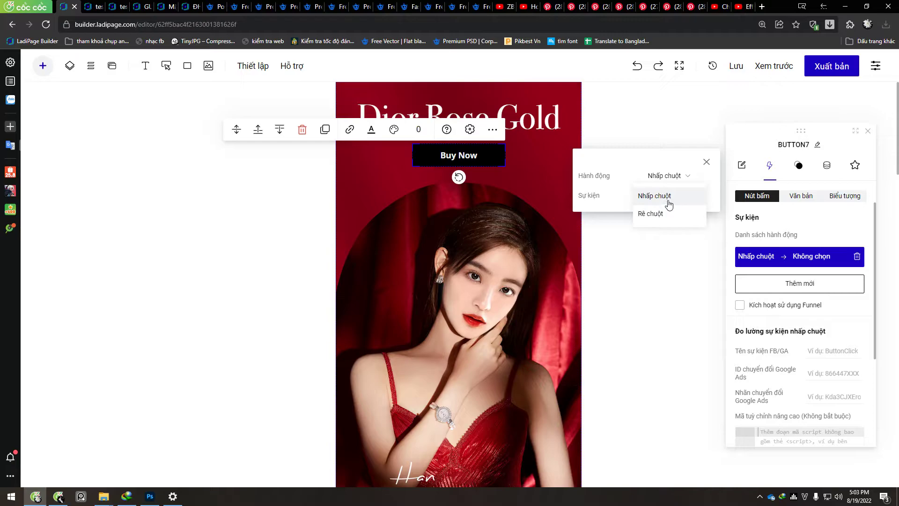
click(669, 204)
Make the button's click event a Chuyển Section jump with SECTION4 as its target.
click(678, 201)
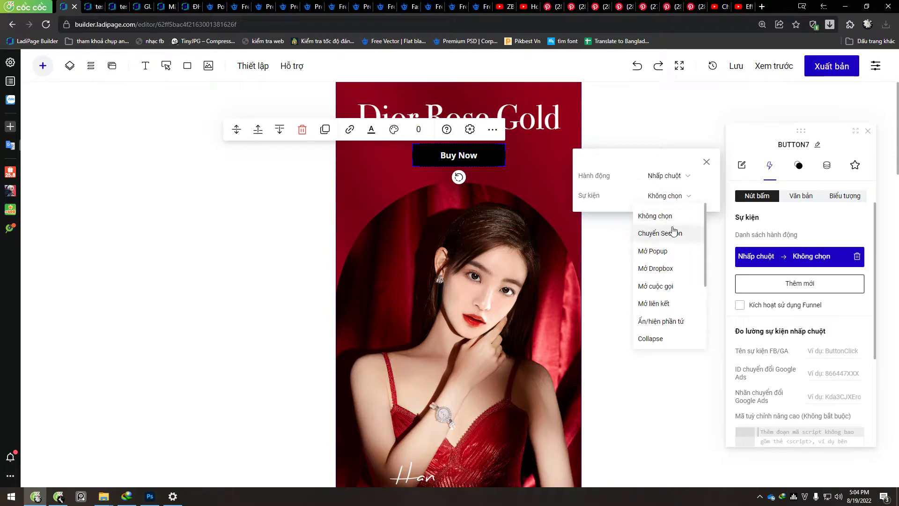
scroll(669, 335, down, 3)
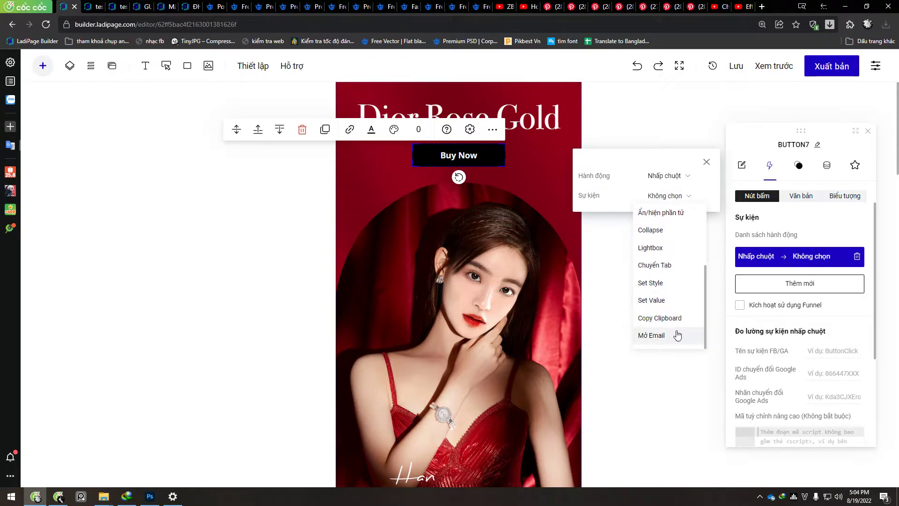
scroll(674, 323, up, 3)
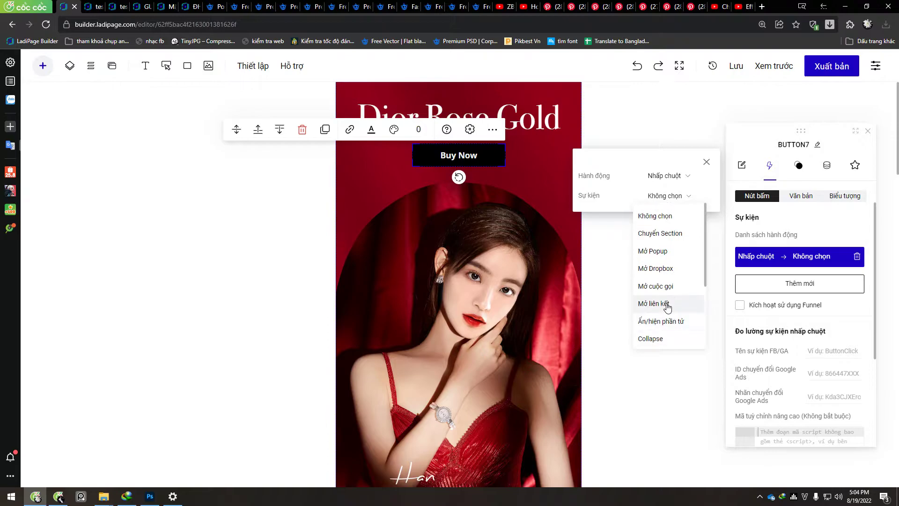
click(677, 242)
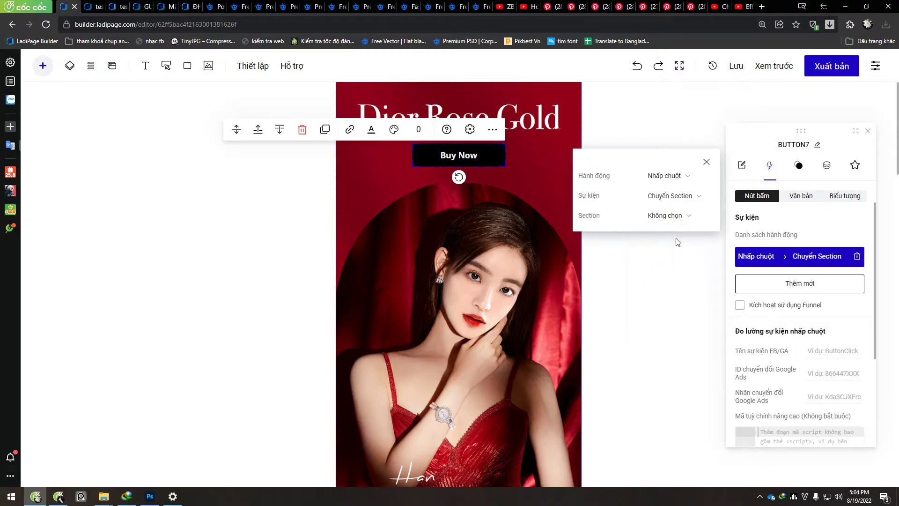
click(664, 216)
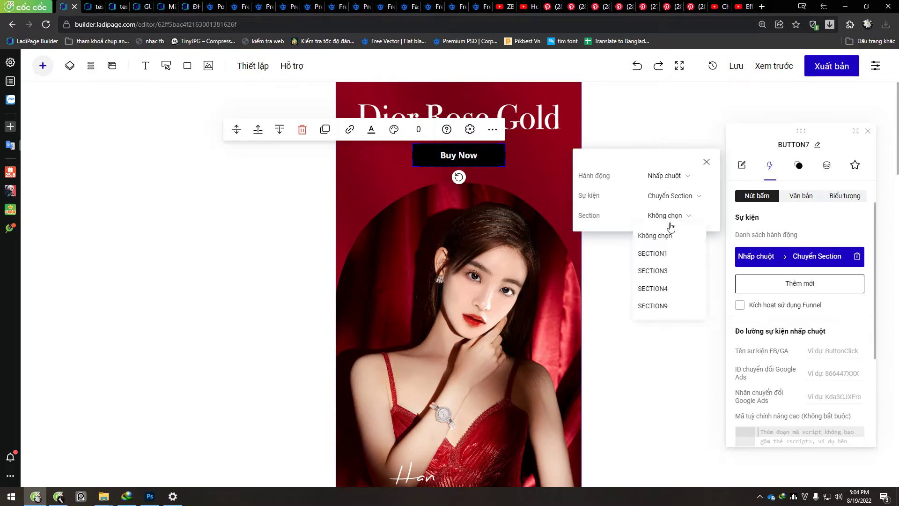
click(671, 288)
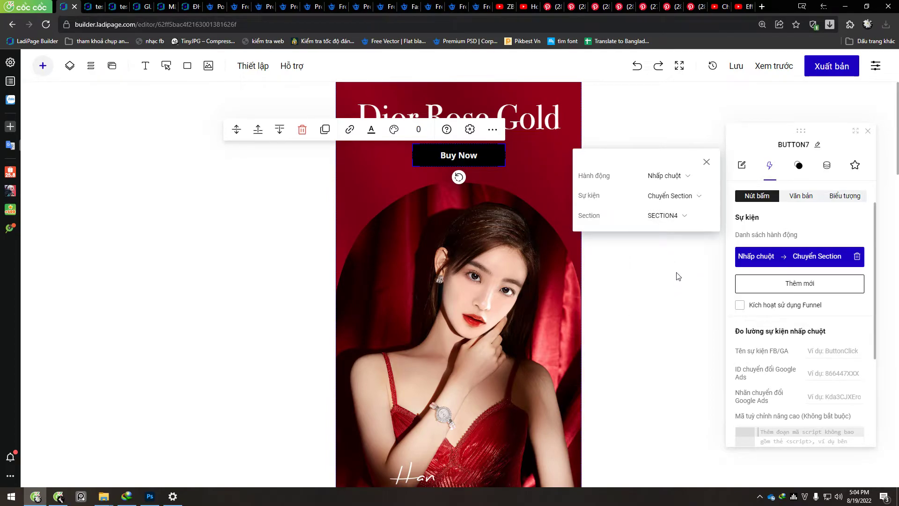
click(706, 162)
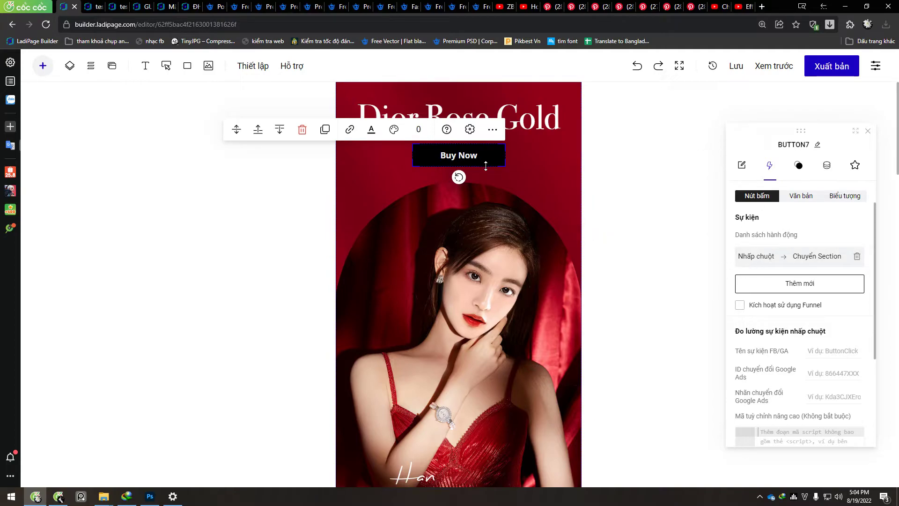
Preview the page, test the "Buy Now" button's section jump, and return to the editor.
click(622, 191)
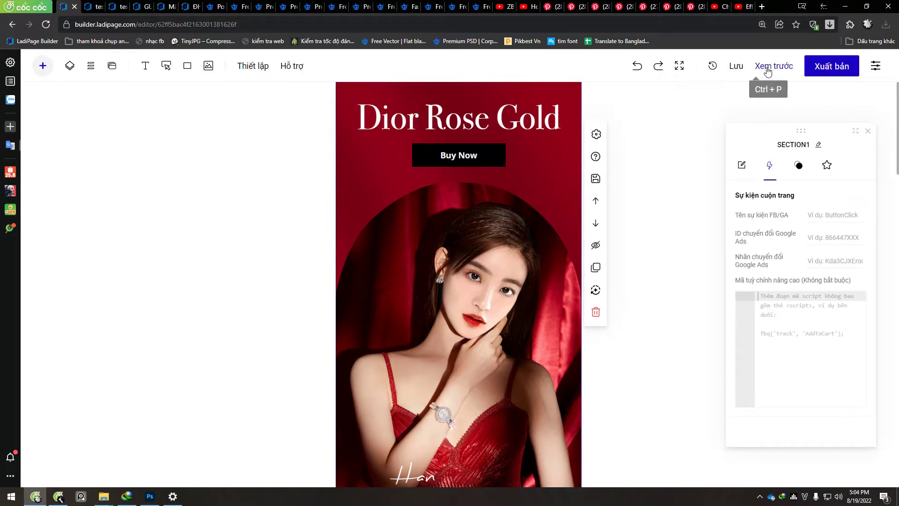
click(768, 72)
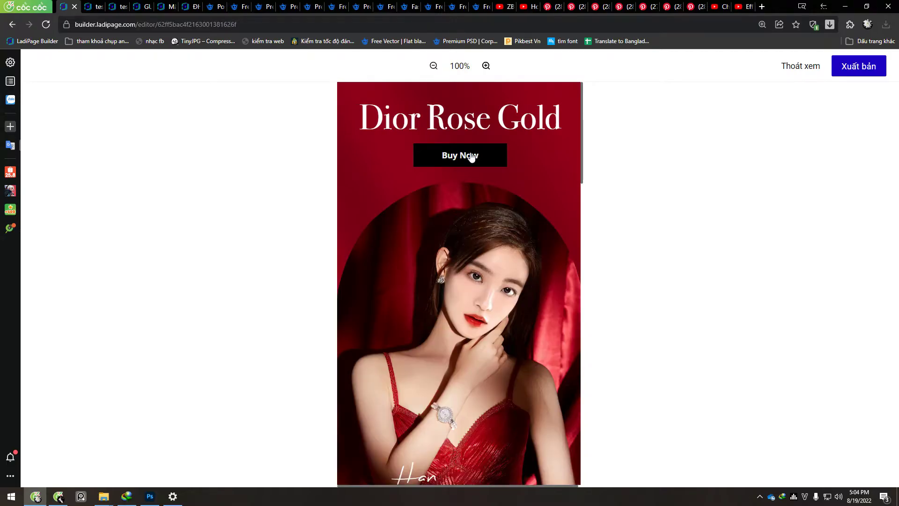
click(470, 157)
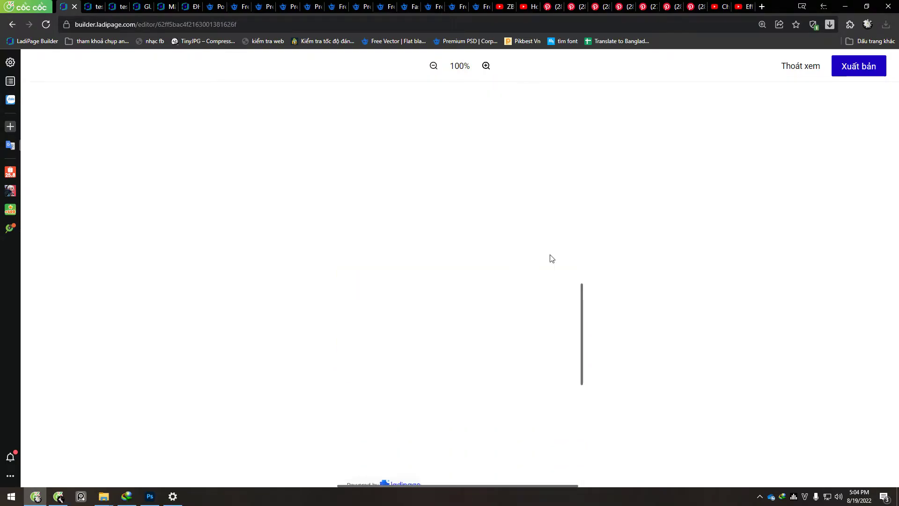
scroll(484, 339, up, 5)
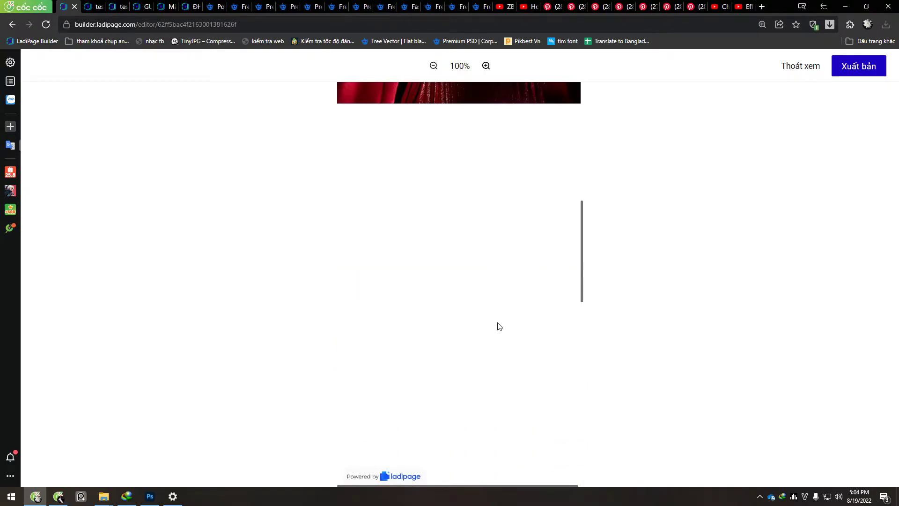
scroll(499, 327, up, 5)
click(800, 66)
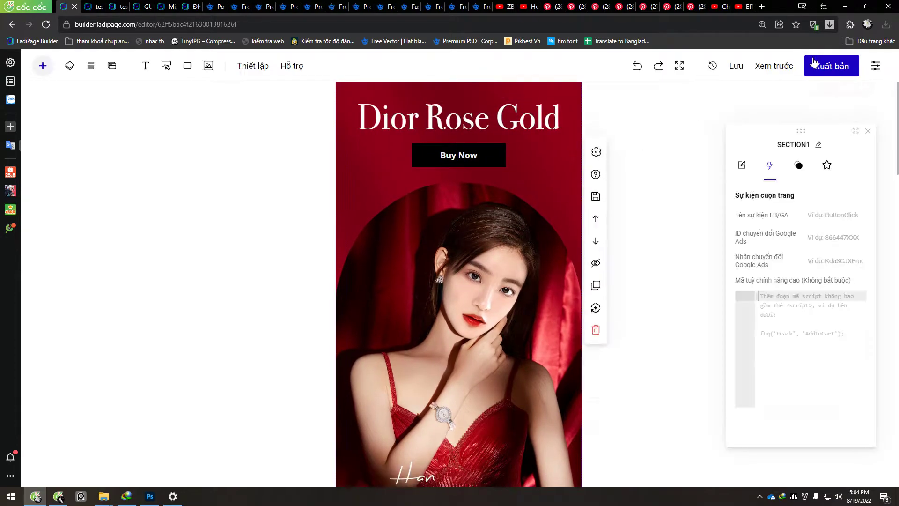
Add a second event to the "Buy Now" button with the action Rê chuột and the event Set Style.
click(476, 156)
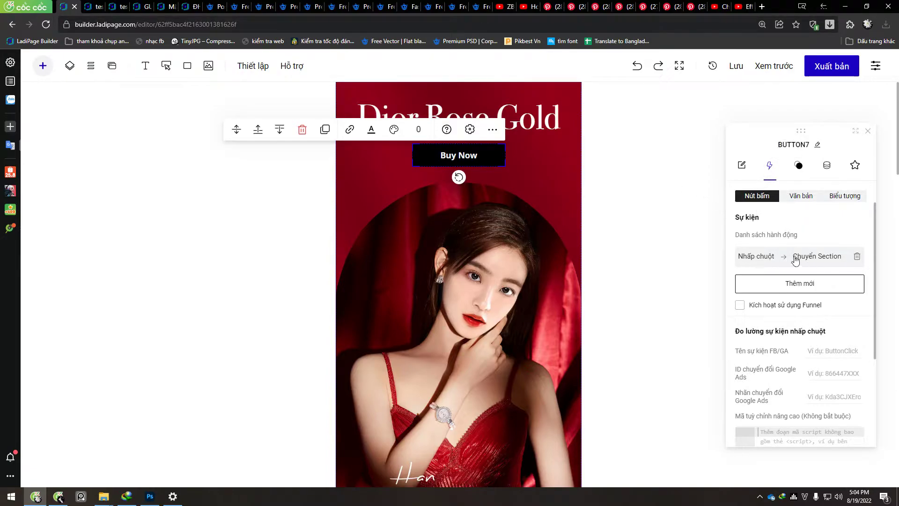
click(788, 286)
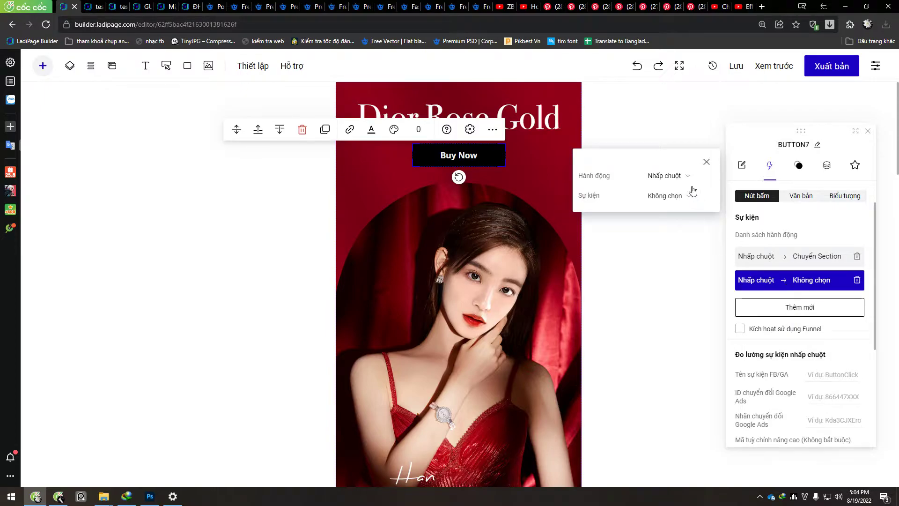
click(665, 180)
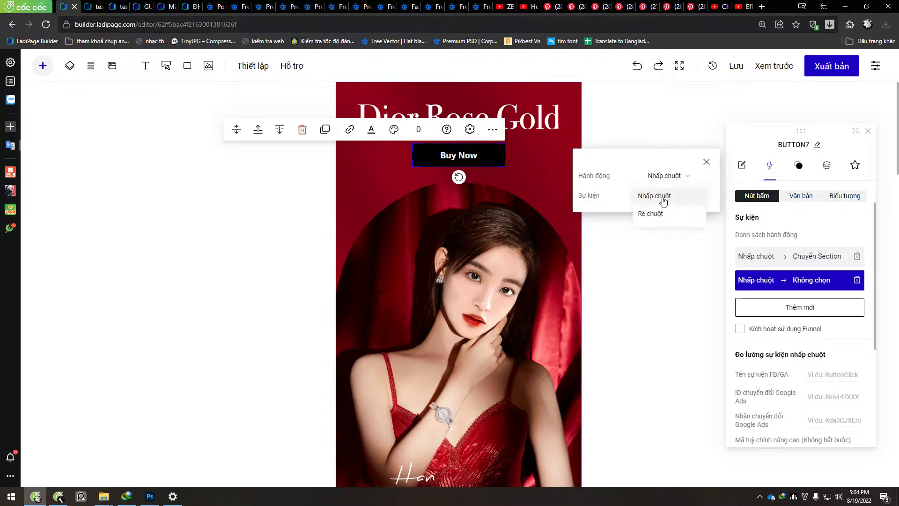
click(669, 219)
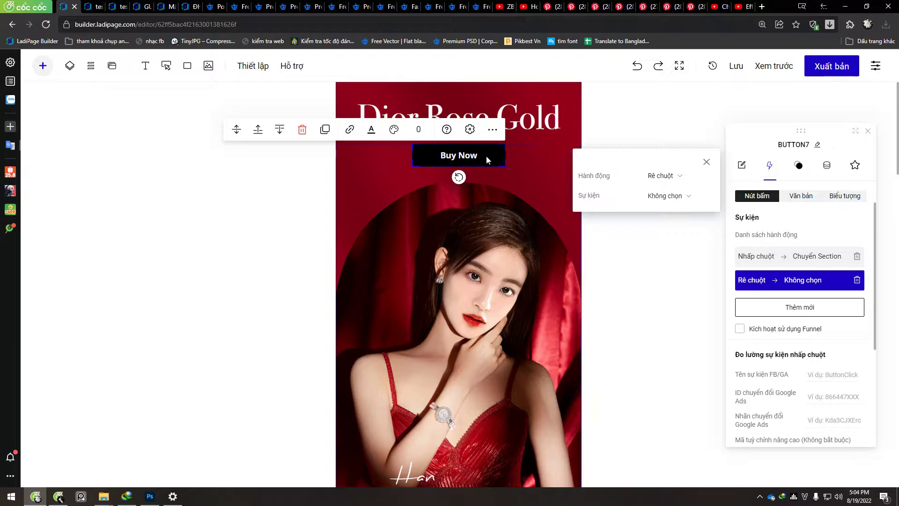
click(672, 199)
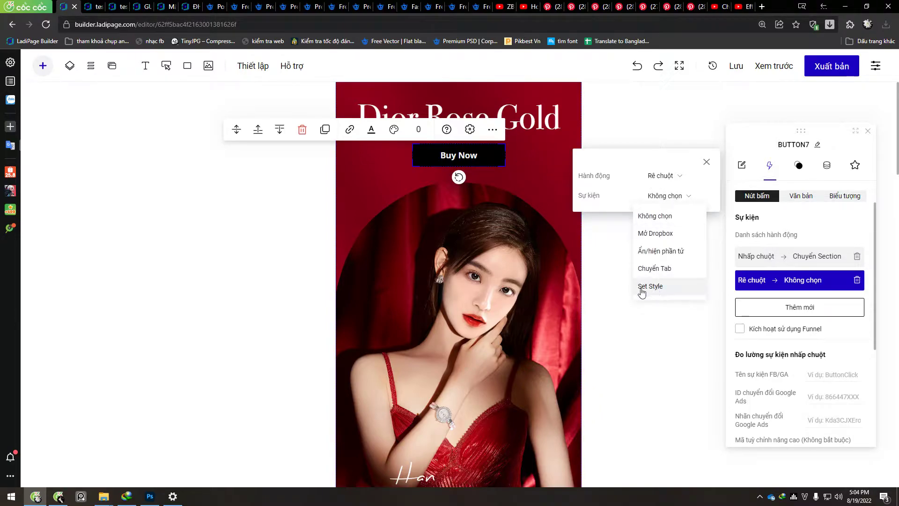
click(659, 291)
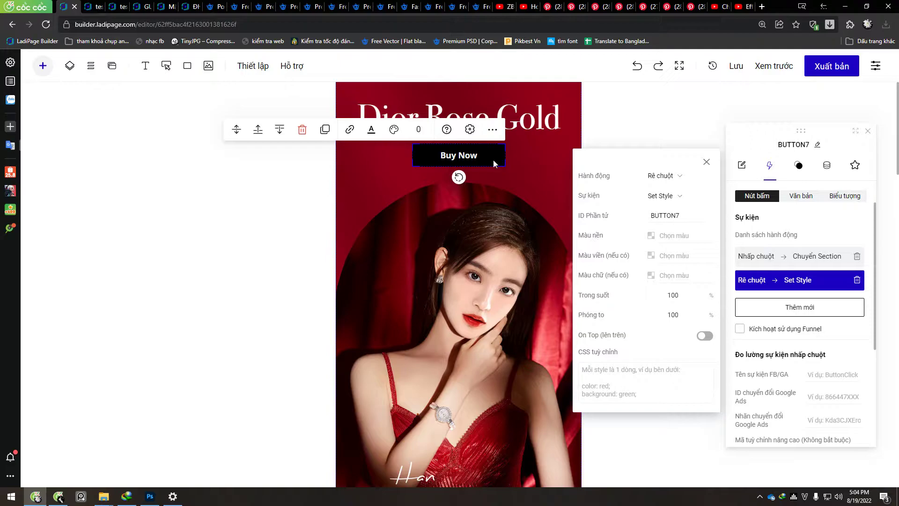
Set the button's hover style to a white background, green border rgba(0, 128, 55, 1) and red text rgba(255, 1, 1, 1.0).
click(652, 237)
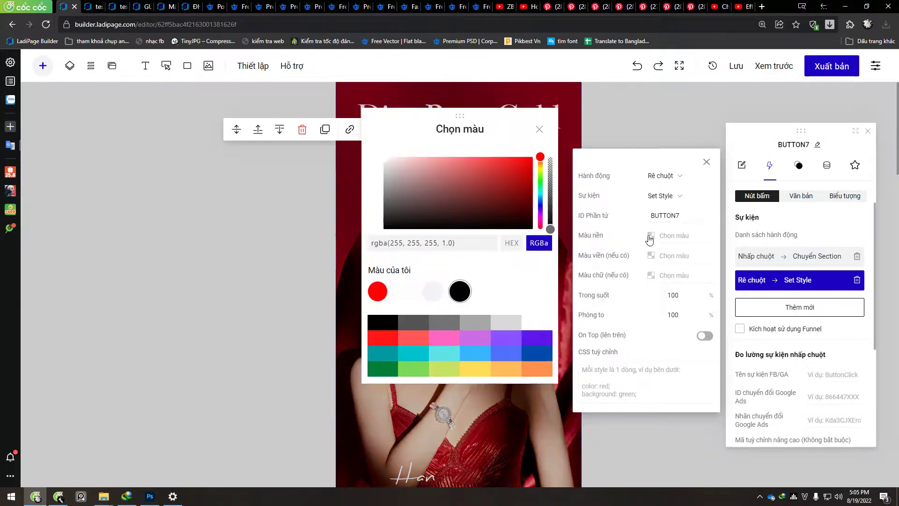
click(539, 129)
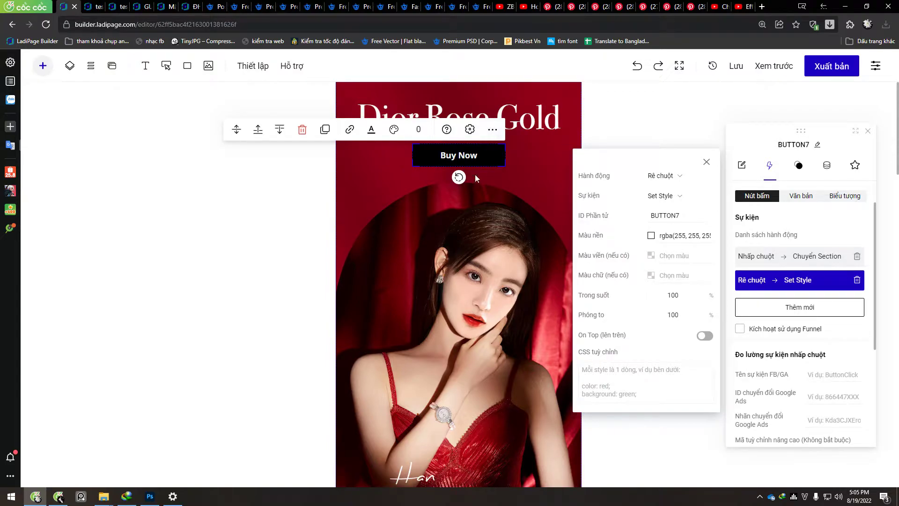
click(651, 256)
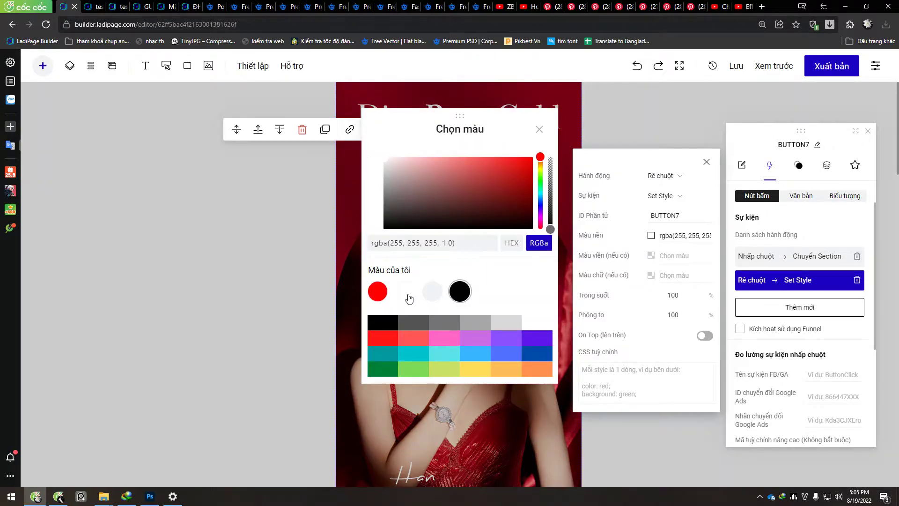
click(380, 368)
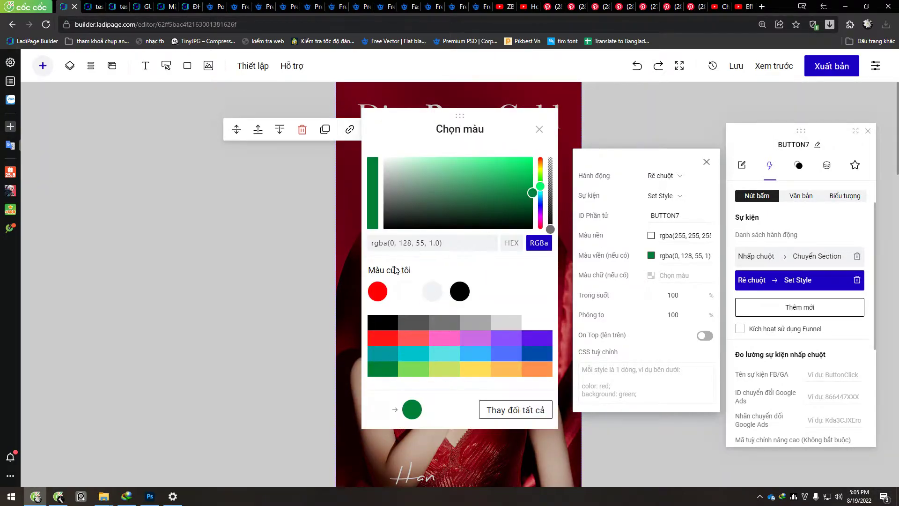
click(539, 129)
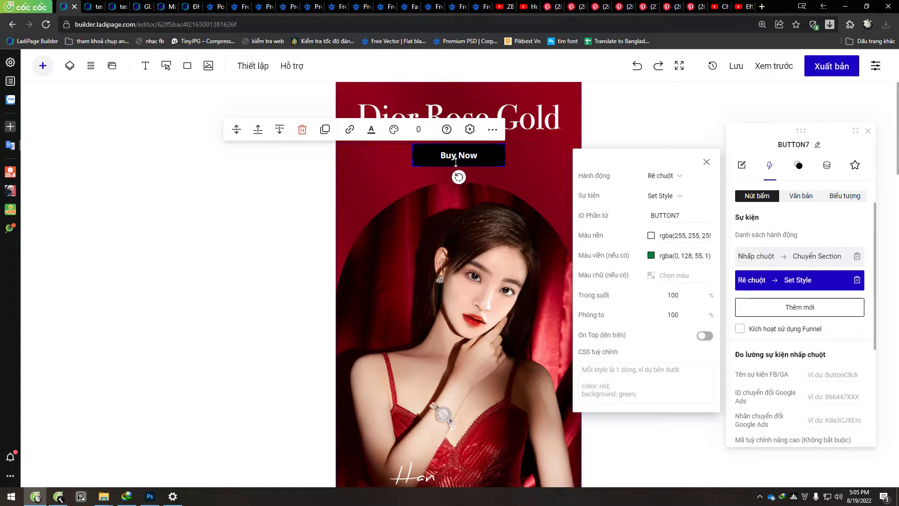
click(651, 275)
click(583, 135)
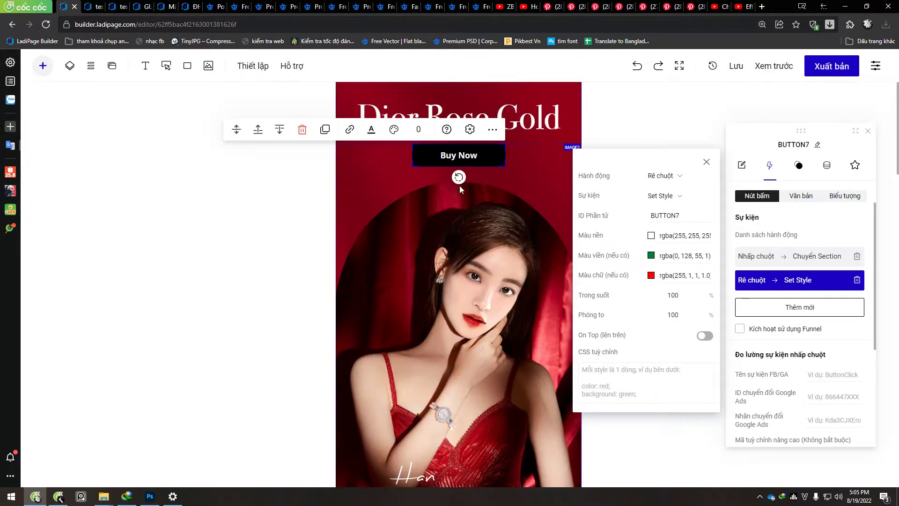
Raise the Phóng to scale above 100% in the "Buy Now" button's hover event and check the effect in the page preview.
click(507, 164)
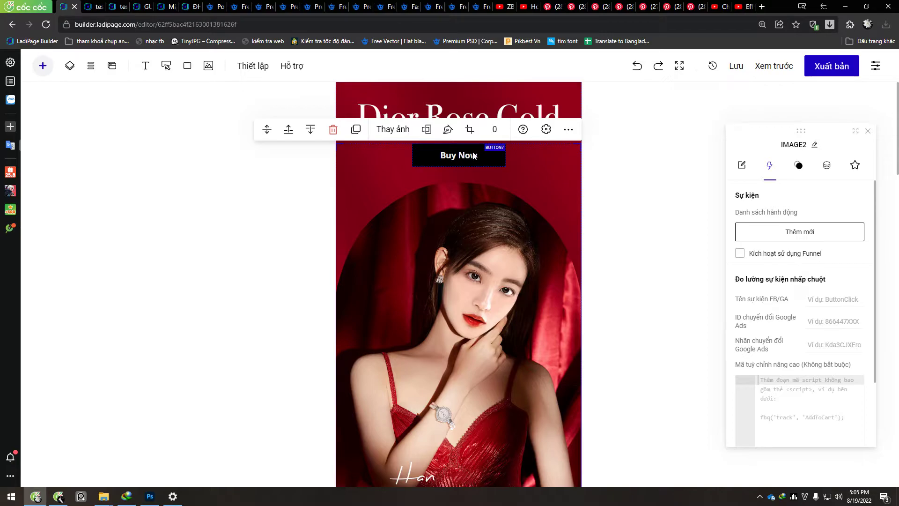
click(474, 156)
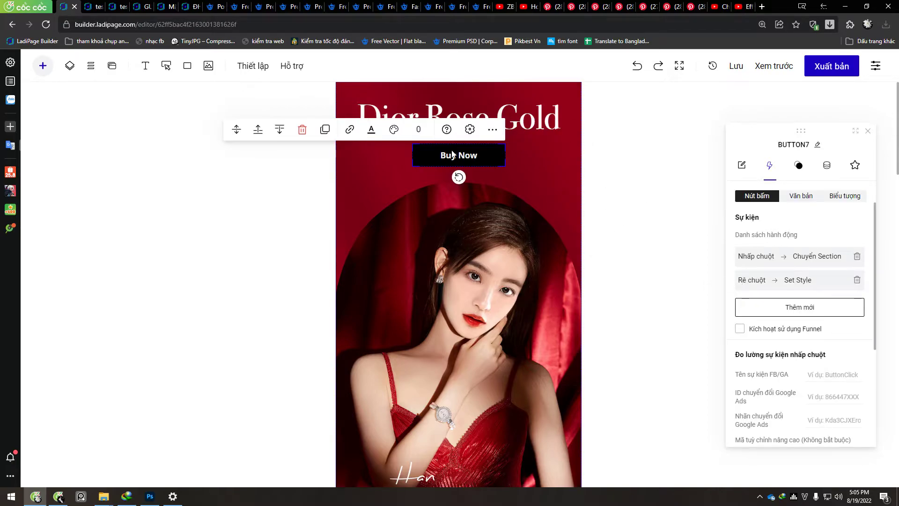
click(812, 287)
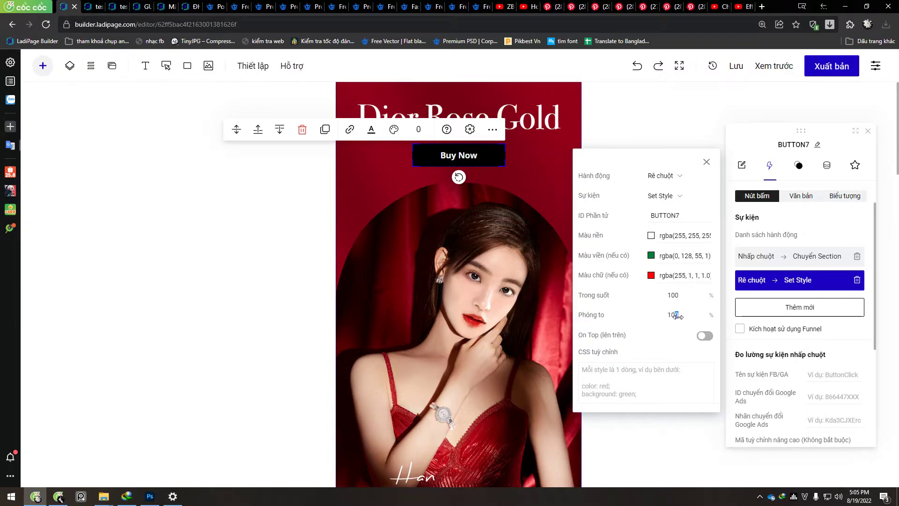
drag(691, 316, 699, 315)
click(706, 162)
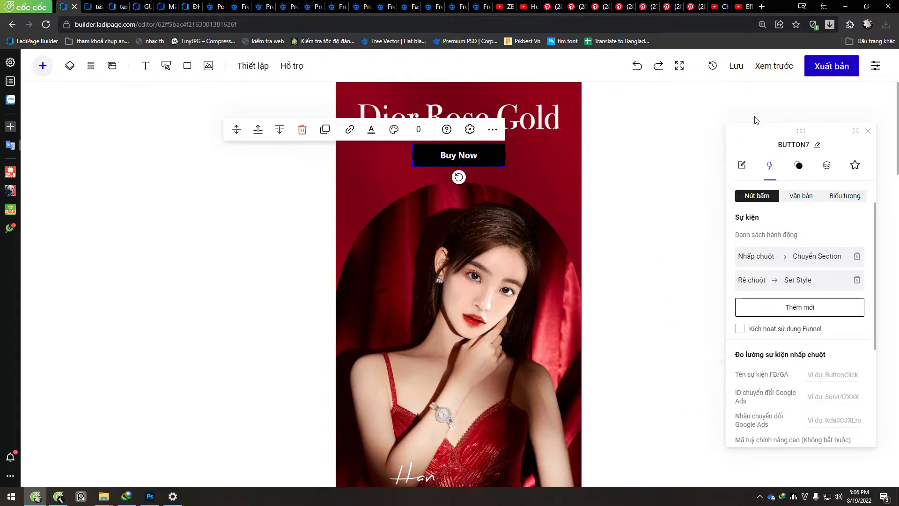
click(774, 66)
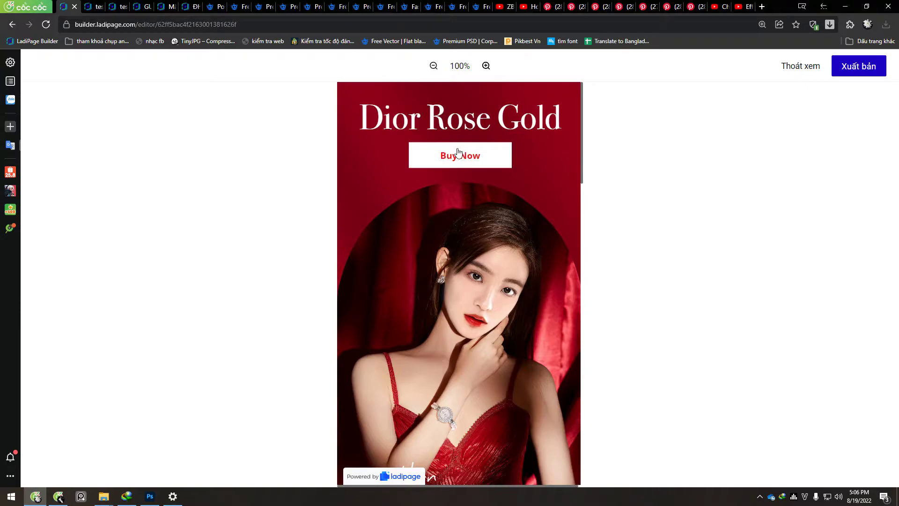
click(797, 66)
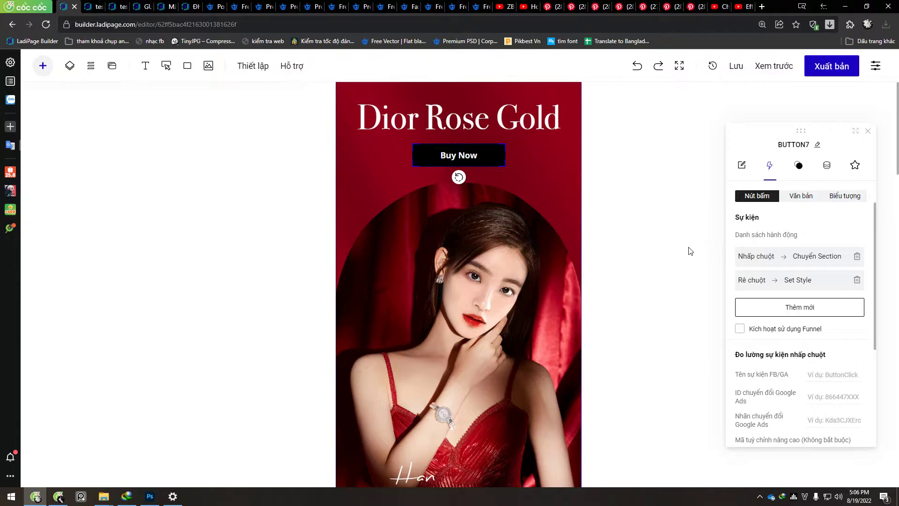
Add an empty section (Section trống) from the section templates below the watch portrait.
scroll(586, 281, down, 3)
scroll(412, 298, up, 3)
scroll(287, 187, down, 2)
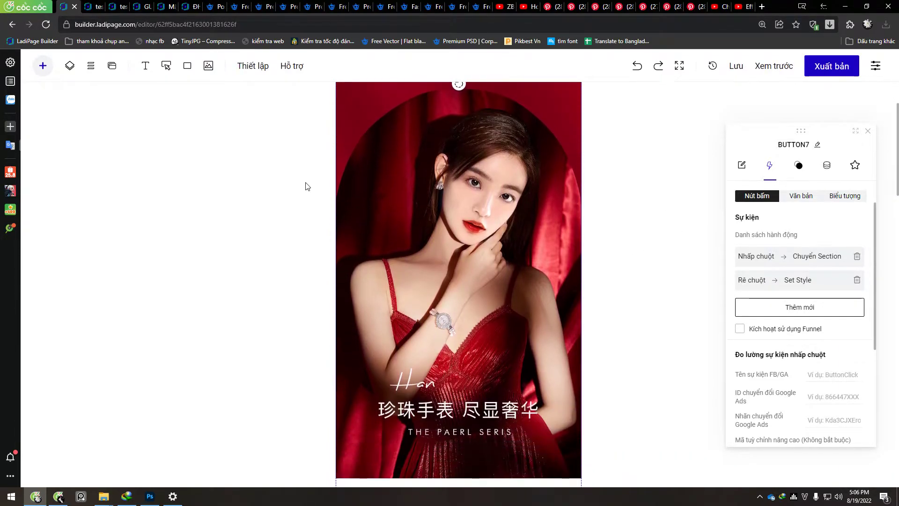
scroll(392, 246, up, 2)
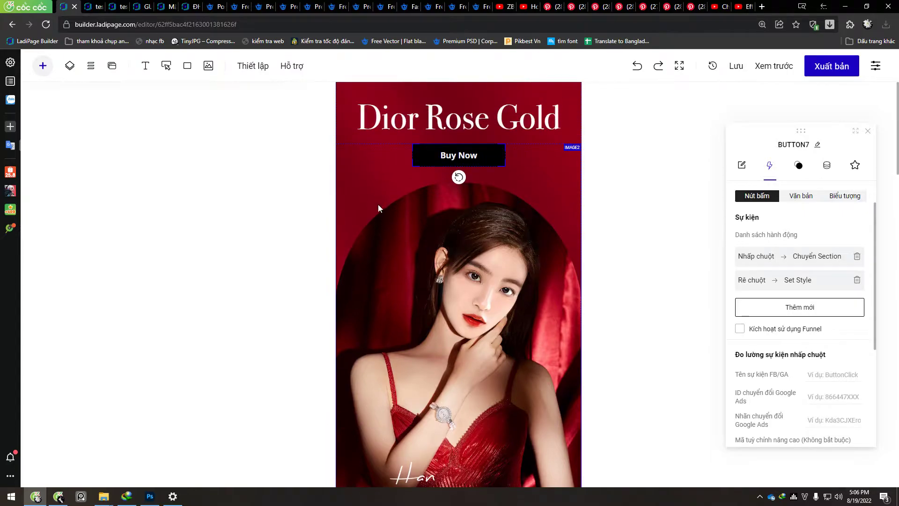
scroll(377, 199, down, 8)
click(225, 231)
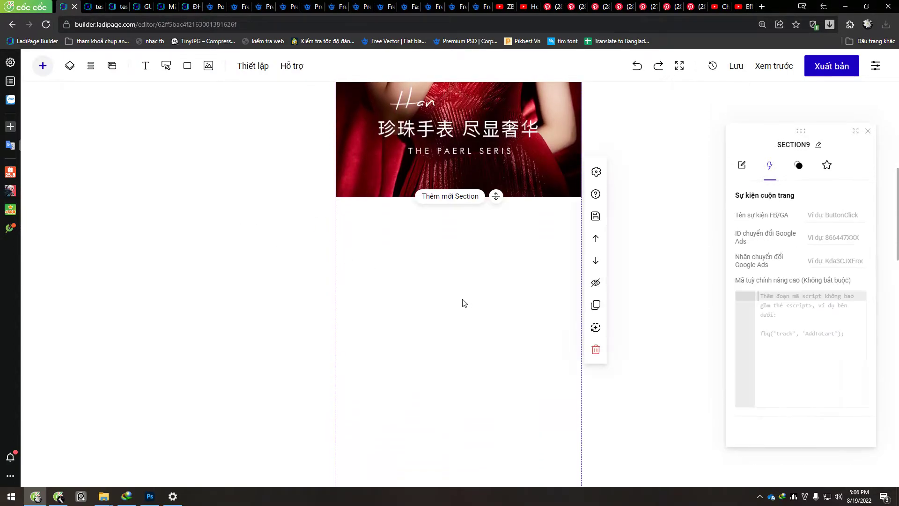
click(448, 196)
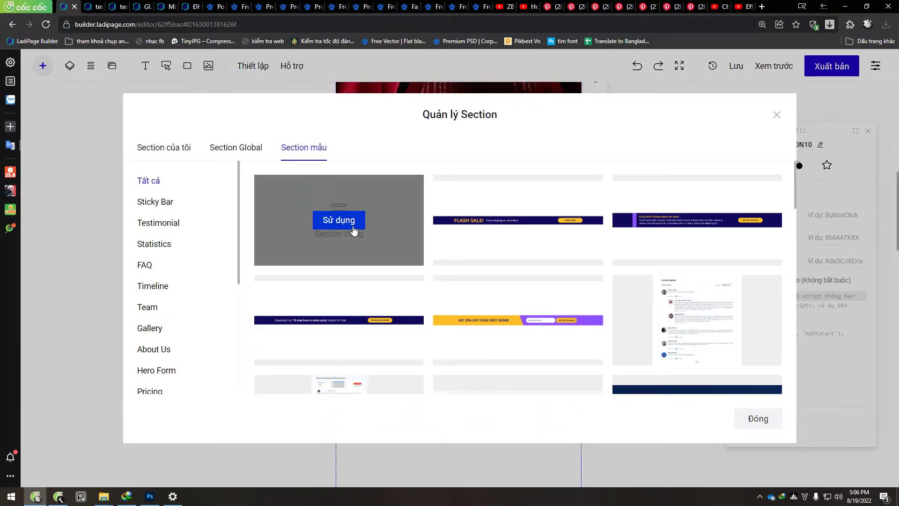
click(354, 229)
Insert the contact form with name, email, phone and message fields, place it in the empty section below the portrait and widen it to 383.
scroll(414, 283, up, 4)
click(43, 65)
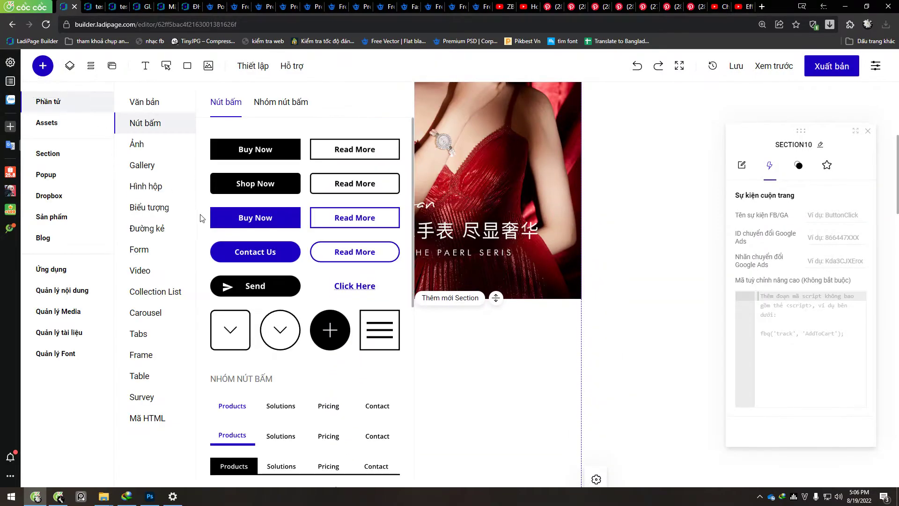
click(152, 260)
click(248, 206)
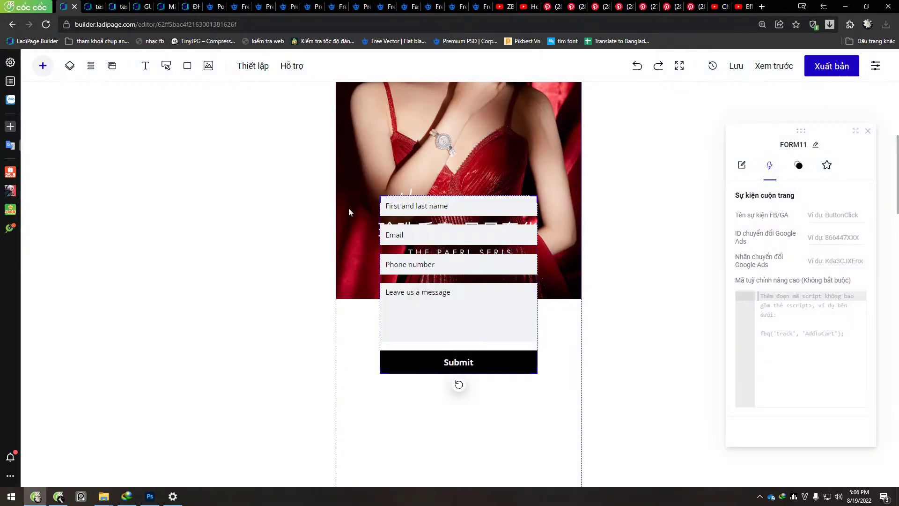
click(407, 306)
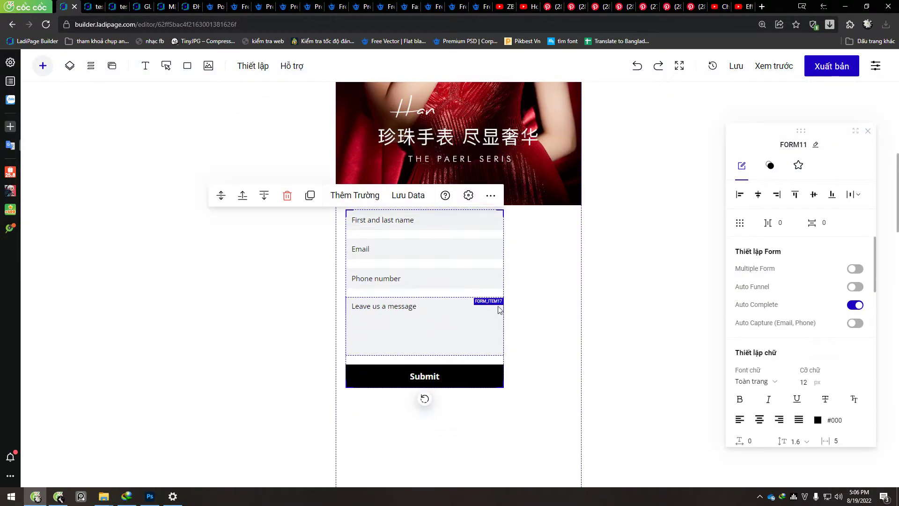
Delete the form's message and email fields and move the phone number field up beneath the name field.
click(405, 328)
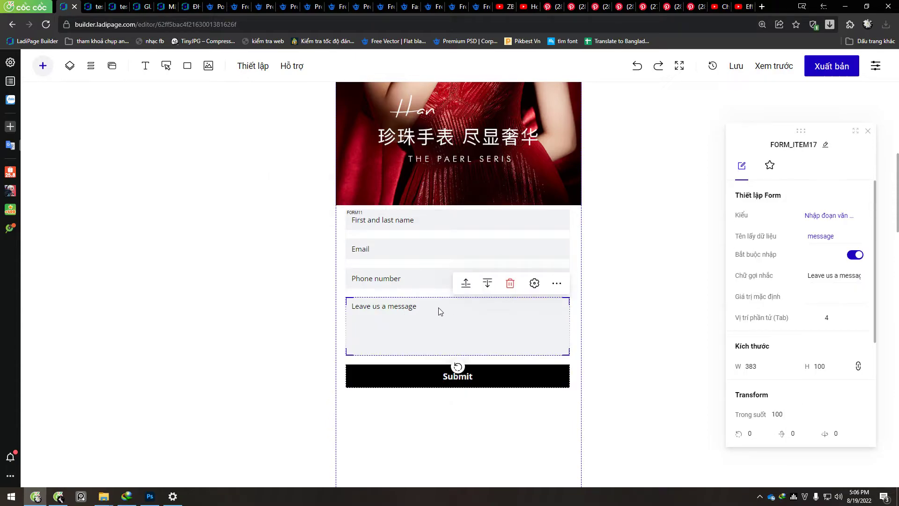
key(Delete)
click(398, 257)
key(Delete)
click(431, 283)
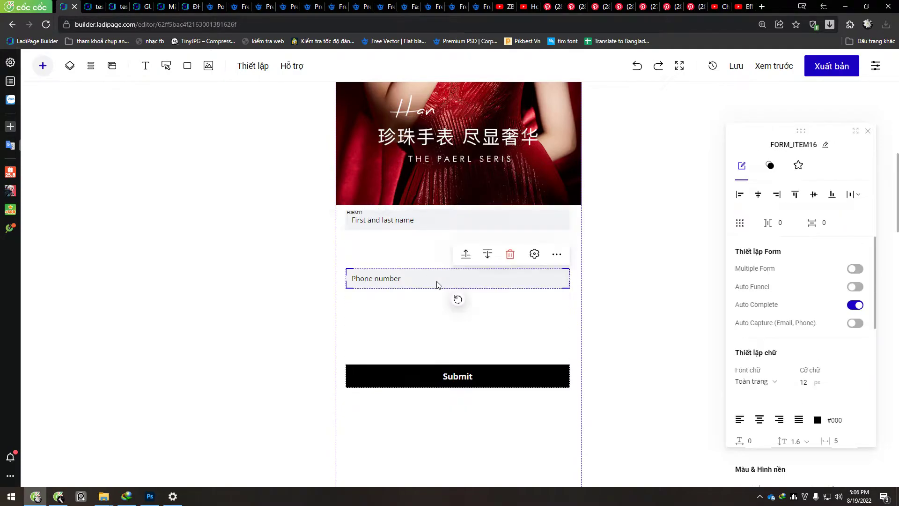
drag(418, 278, 417, 253)
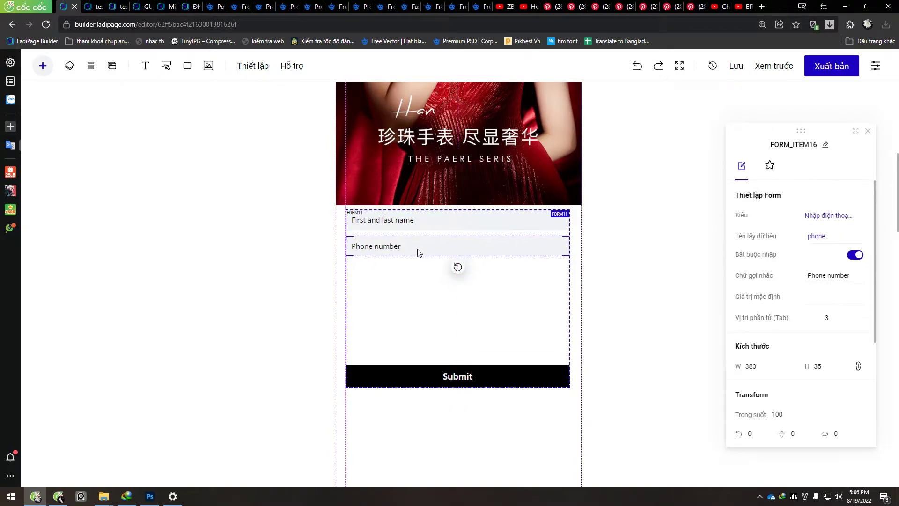
Add a predefined Địa chỉ field to the form.
click(421, 285)
click(420, 196)
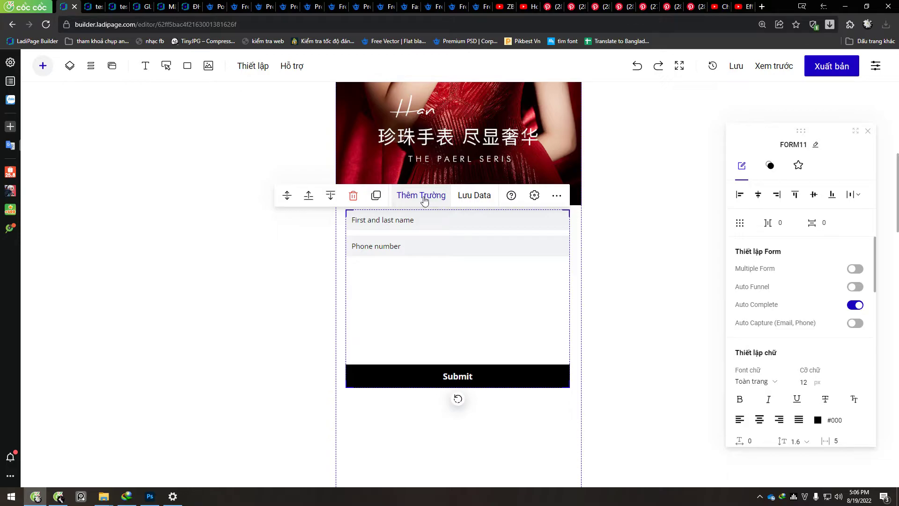
click(423, 200)
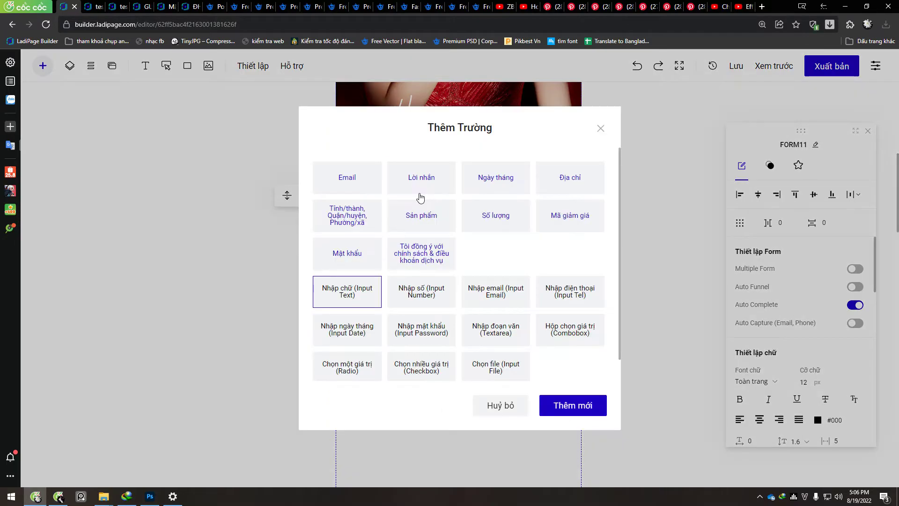
click(569, 183)
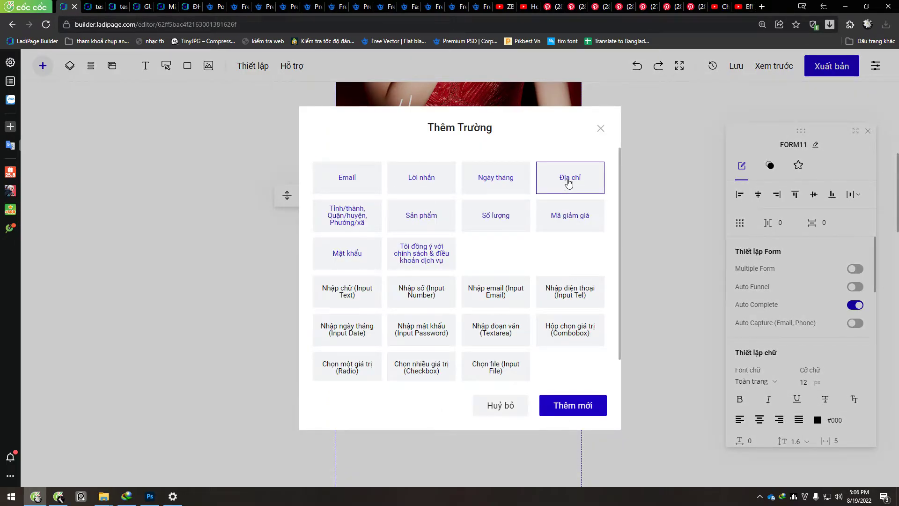
click(573, 410)
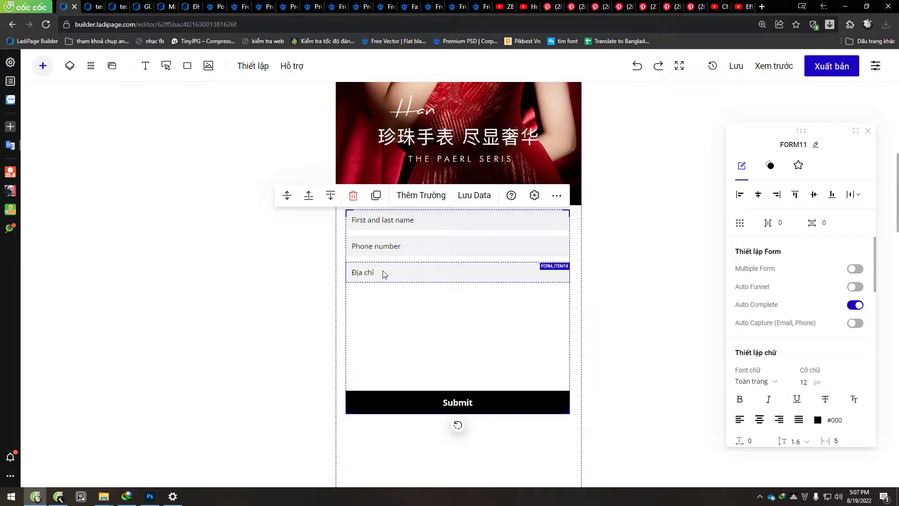
Add a Chọn một giá trị (Radio) field to the form and select it.
click(421, 196)
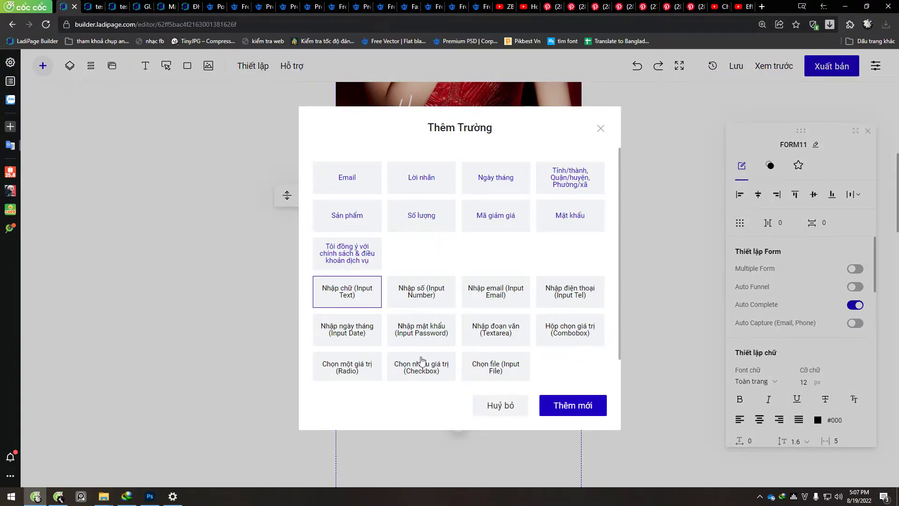
click(346, 371)
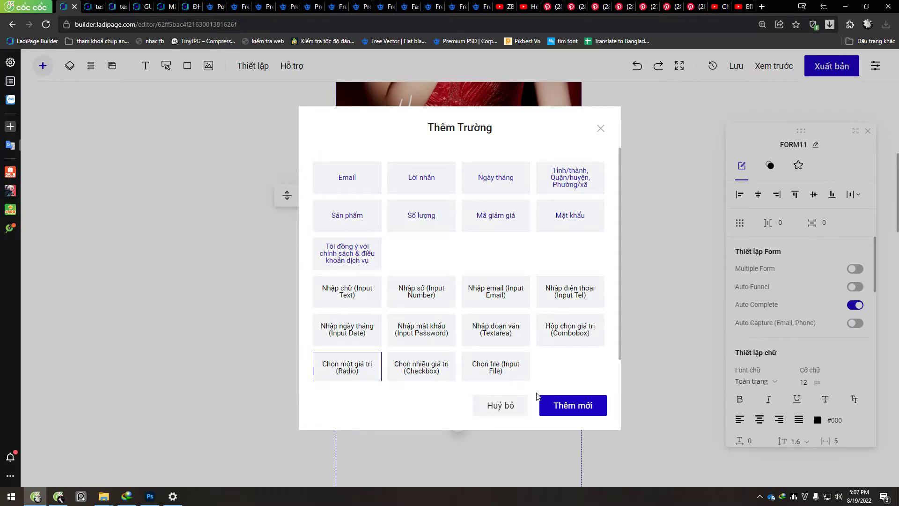
click(577, 407)
click(453, 337)
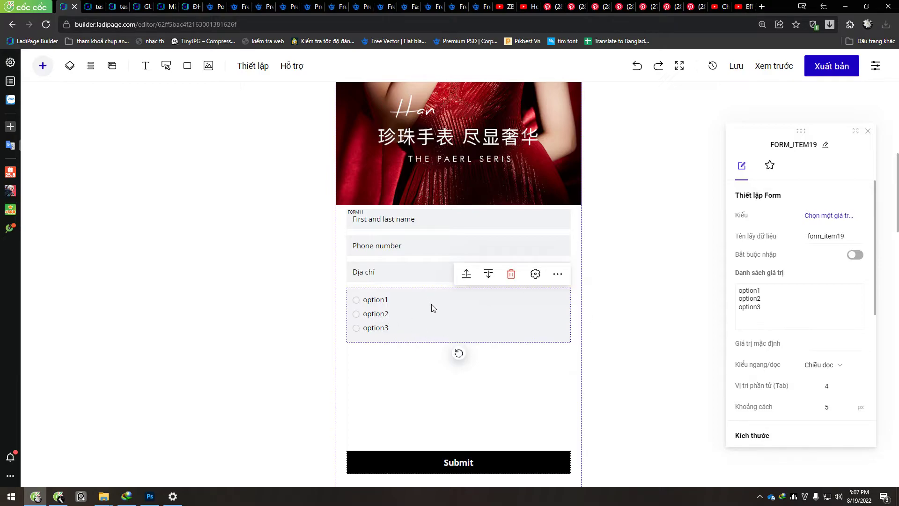
Close the properties panel, reselect the form and bring its properties back.
click(868, 132)
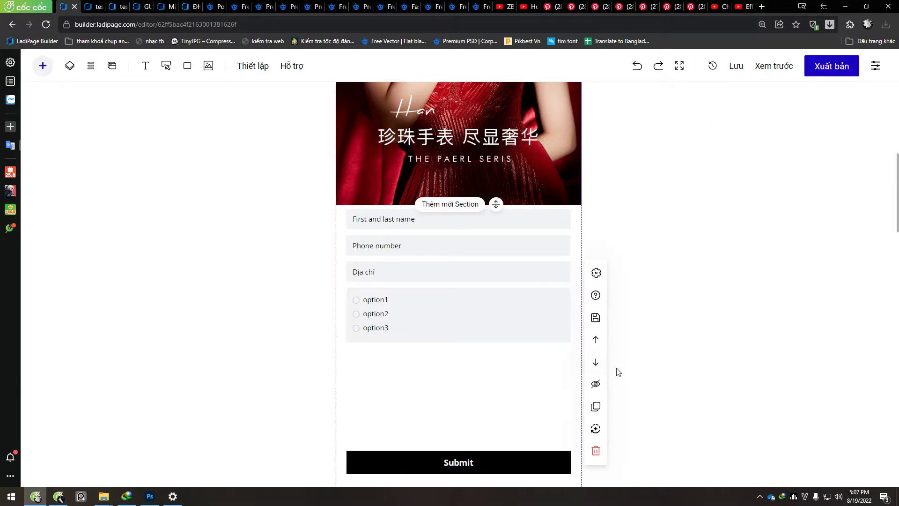
click(500, 327)
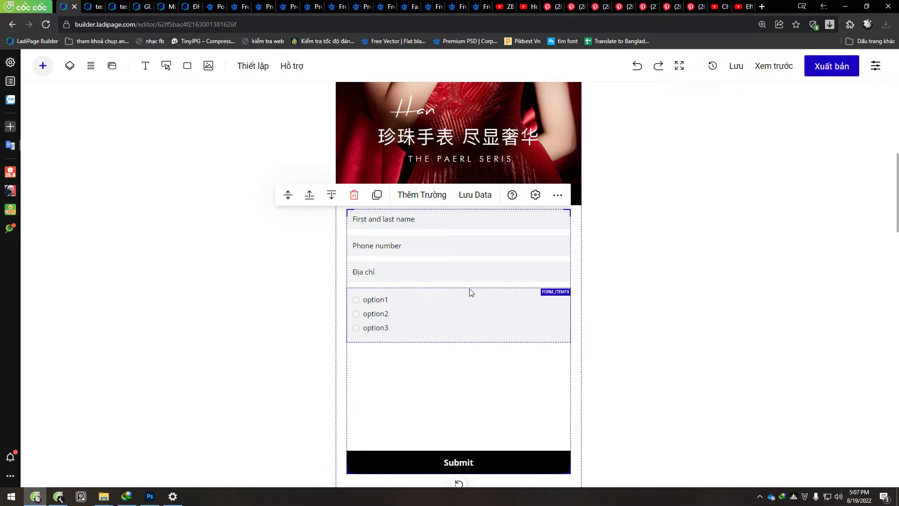
click(690, 336)
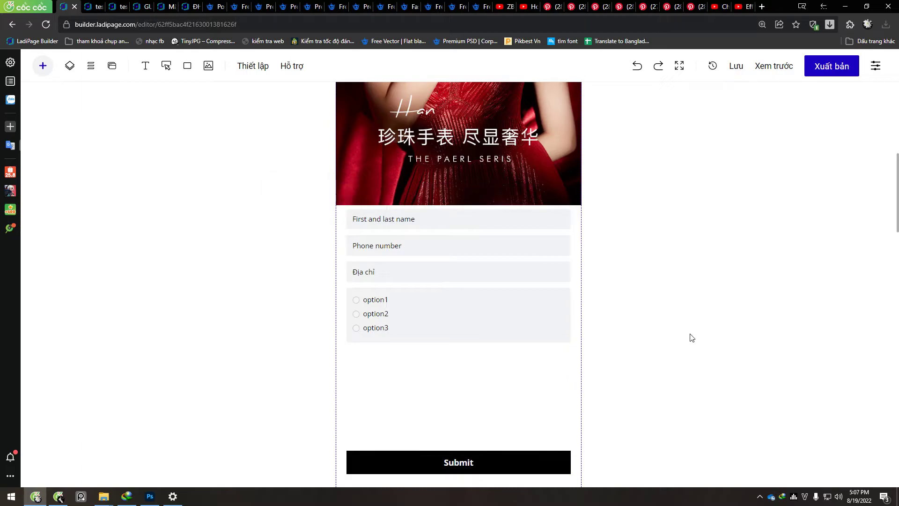
click(412, 385)
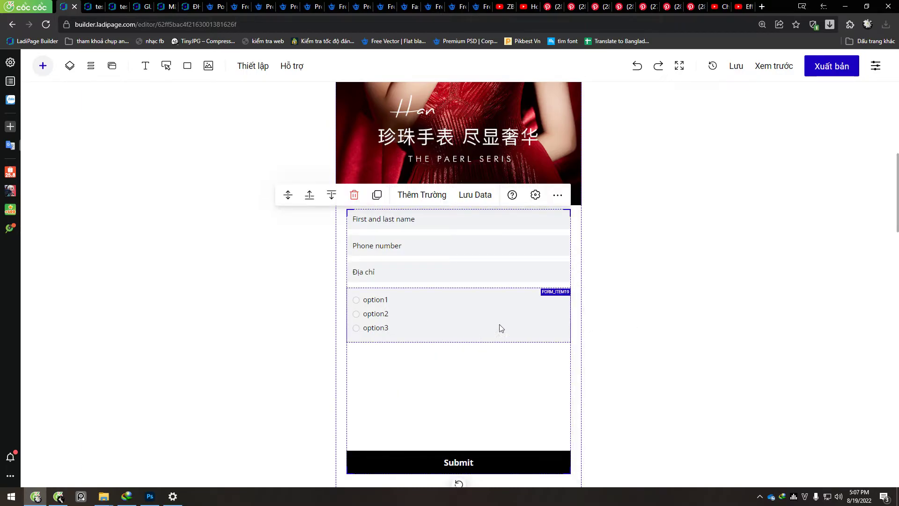
click(874, 68)
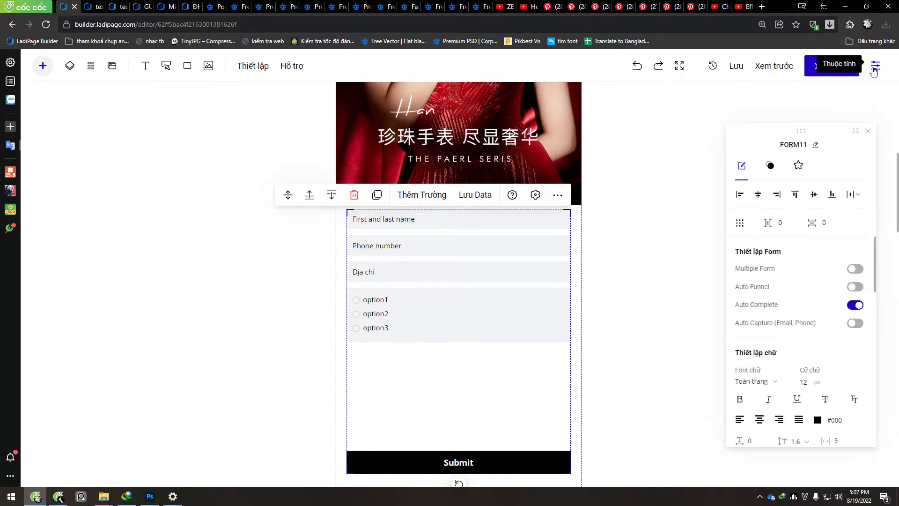
Remove option3 from the radio field's value list.
click(451, 318)
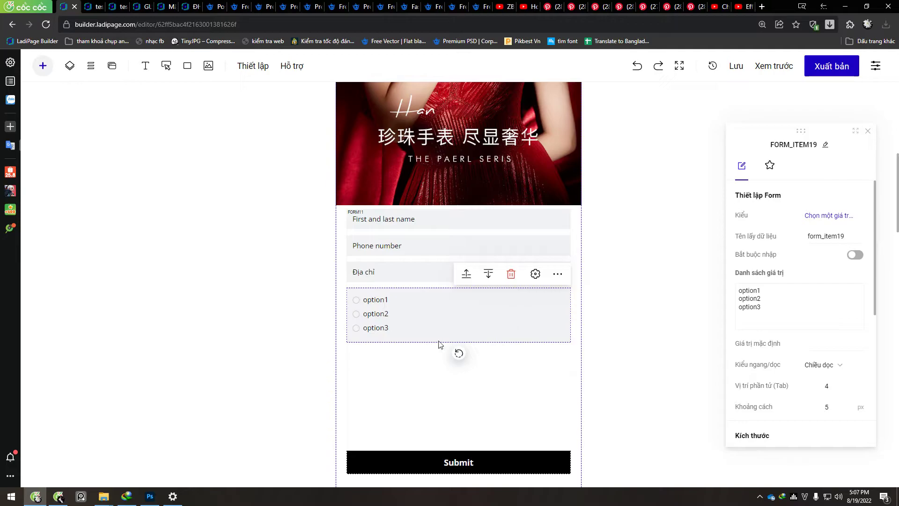
drag(785, 303, 715, 308)
key(BackSpace)
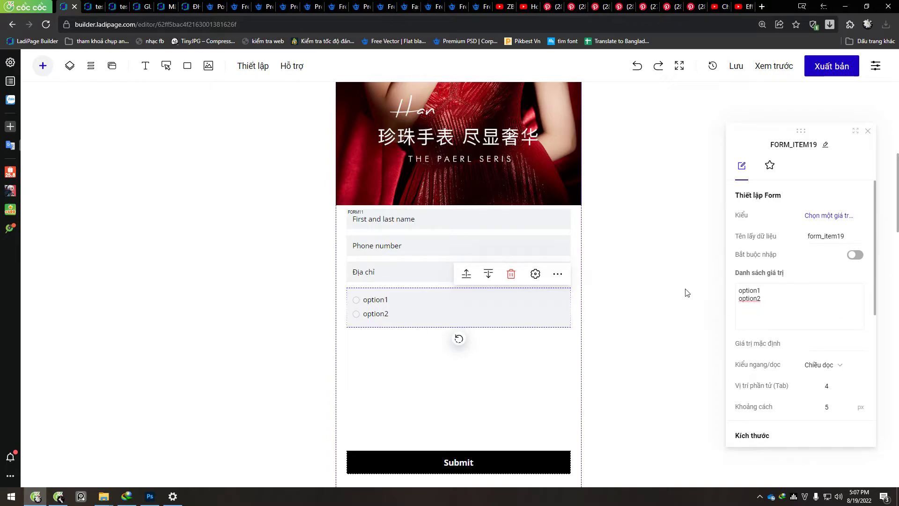
Try extra lines "djkhfsdkjf" and "kdjs" in the radio field's value list, and delete both.
key(BackSpace)
text(djkhfsdkjf )
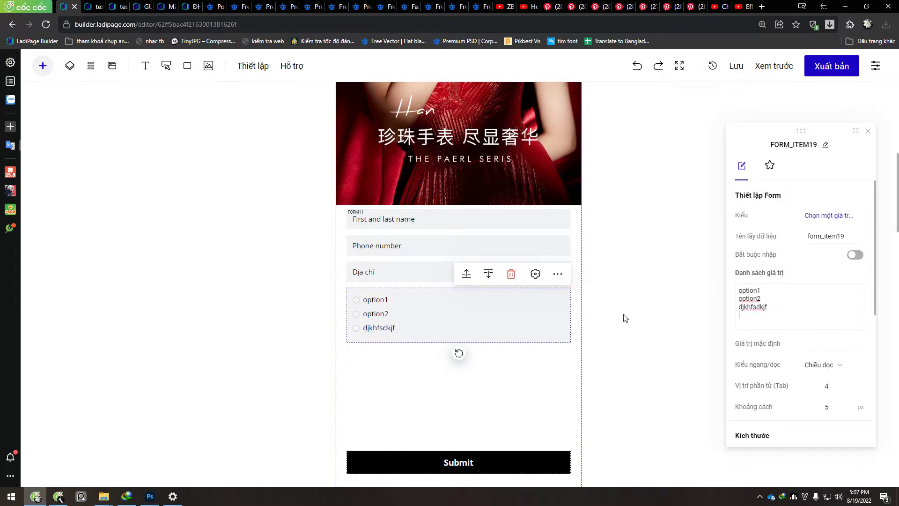
text(kdjsfhdks)
key(BackSpace)
key(BackSpace)
key(BackSpace)
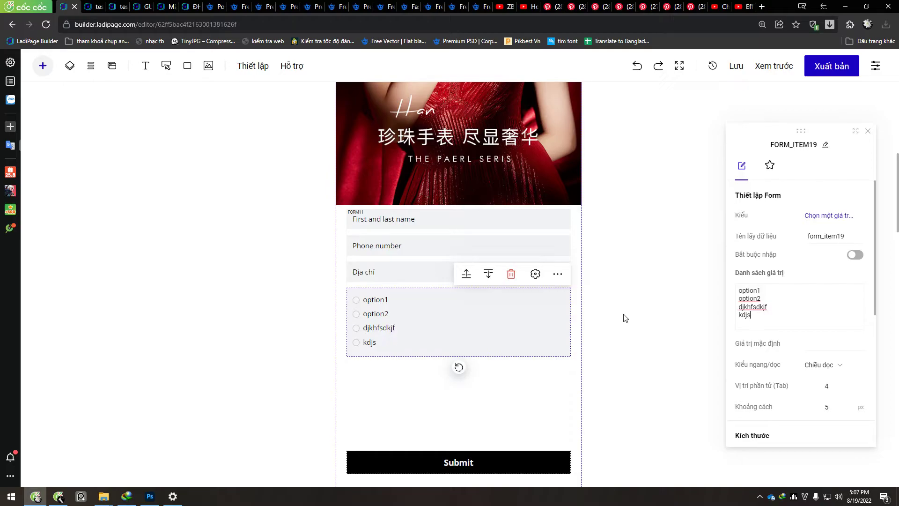
drag(760, 315, 733, 309)
key(BackSpace)
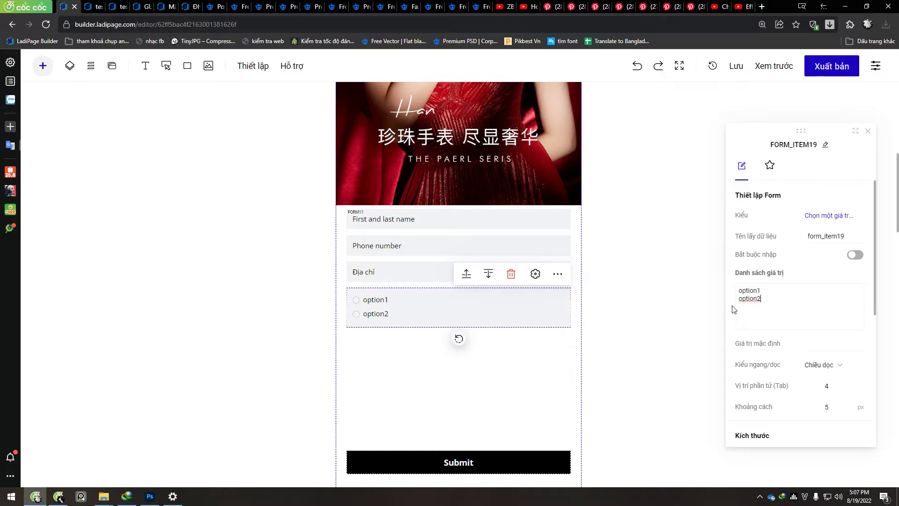
Rename the radio field's two values to combo1 and combo2.
drag(779, 286, 629, 287)
text(combo1)
double_click(767, 298)
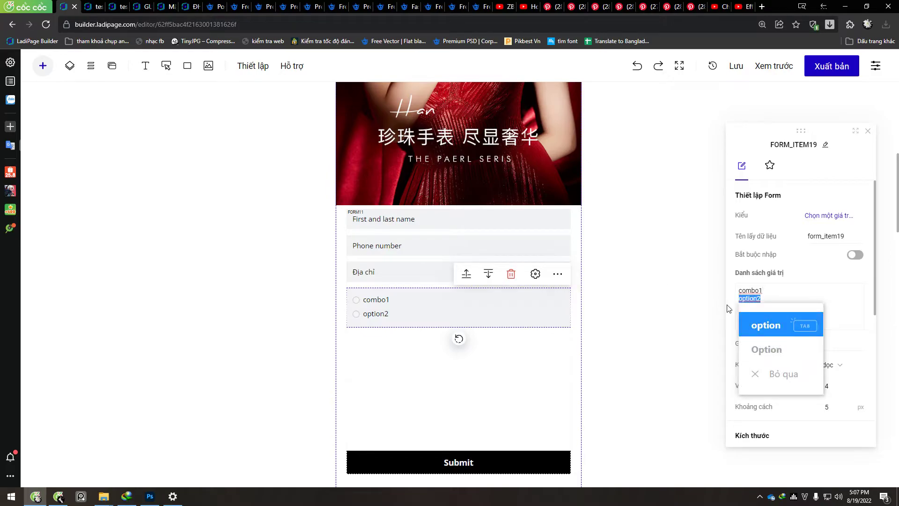
text(combo2)
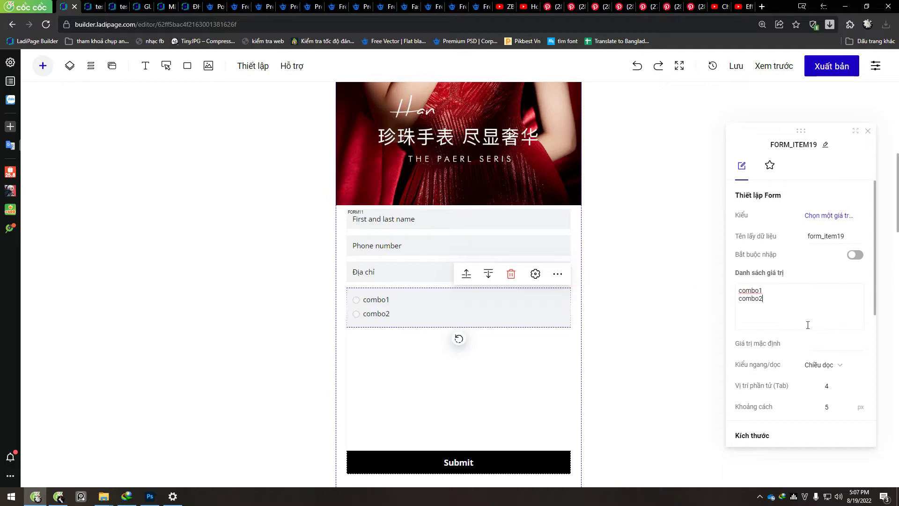
key(ctrl+a)
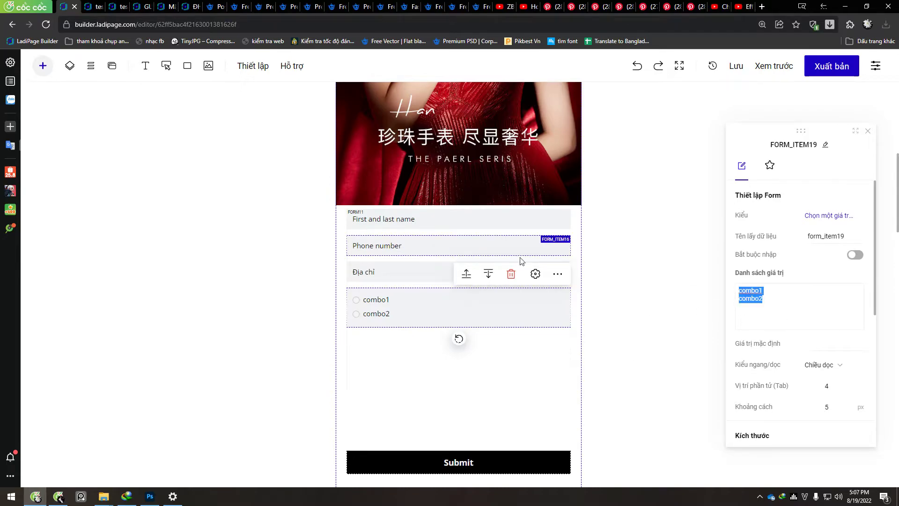
click(609, 363)
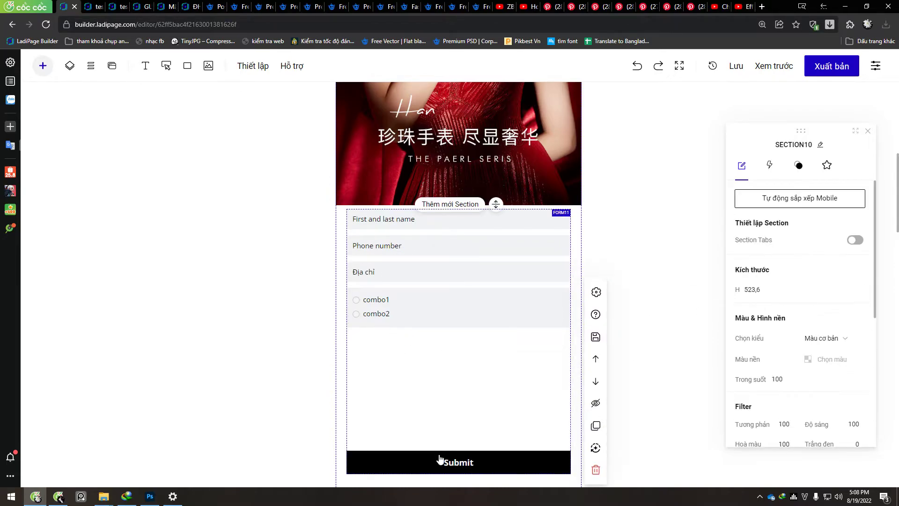
Make the radio field mandatory by enabling Bắt buộc nhập.
click(417, 309)
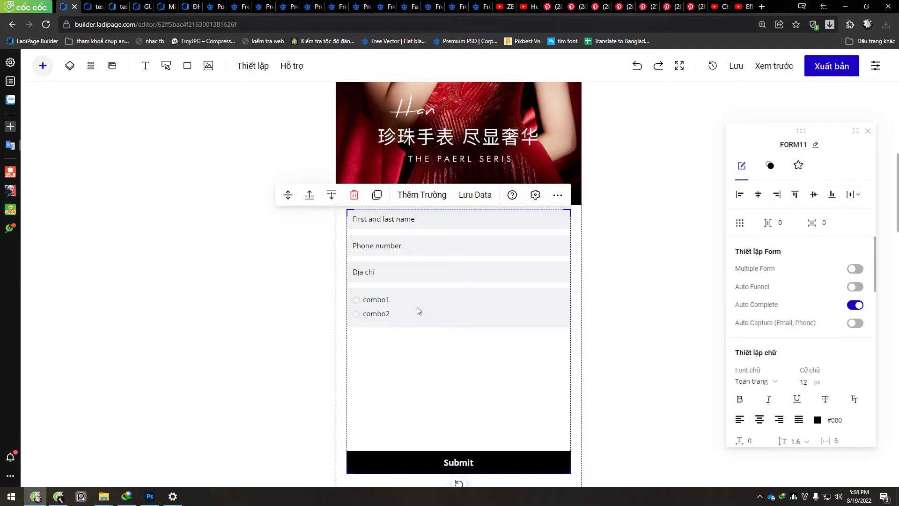
click(418, 310)
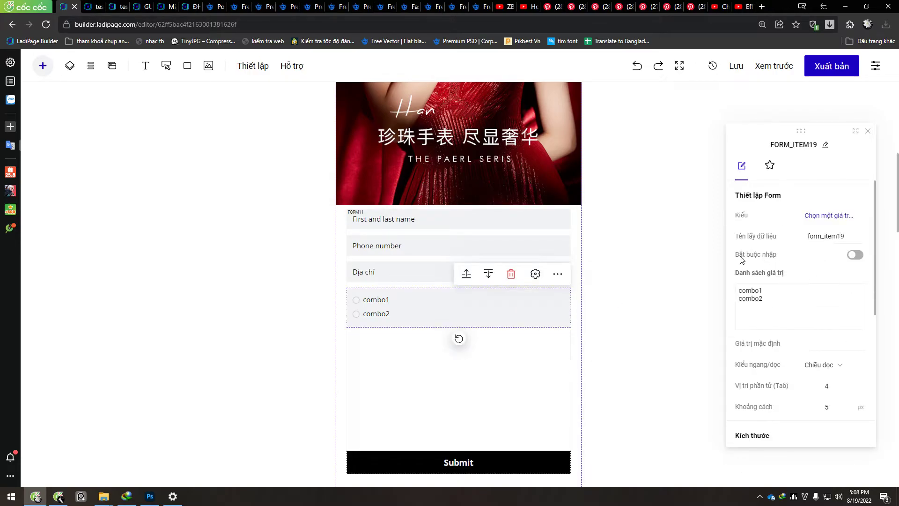
click(861, 258)
Move the form's Submit button up directly beneath the combo choices.
click(459, 465)
drag(460, 466, 450, 355)
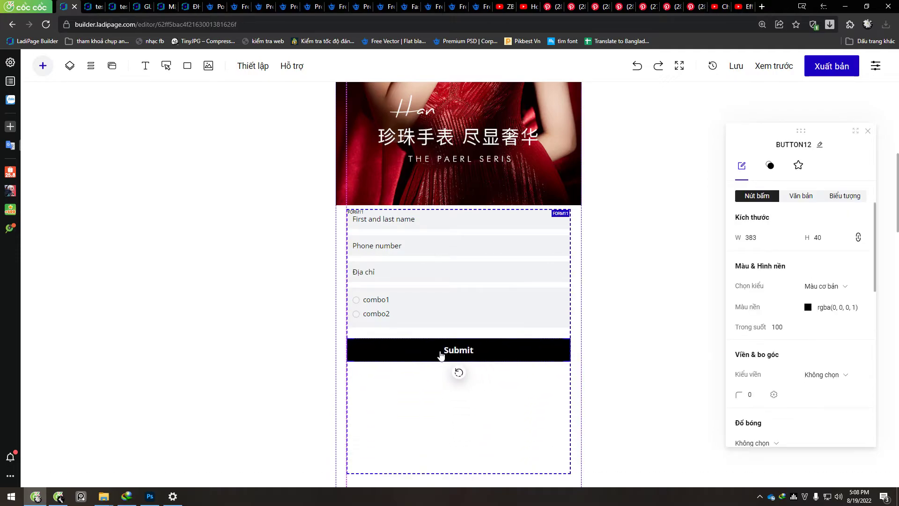
click(427, 370)
scroll(526, 347, up, 1)
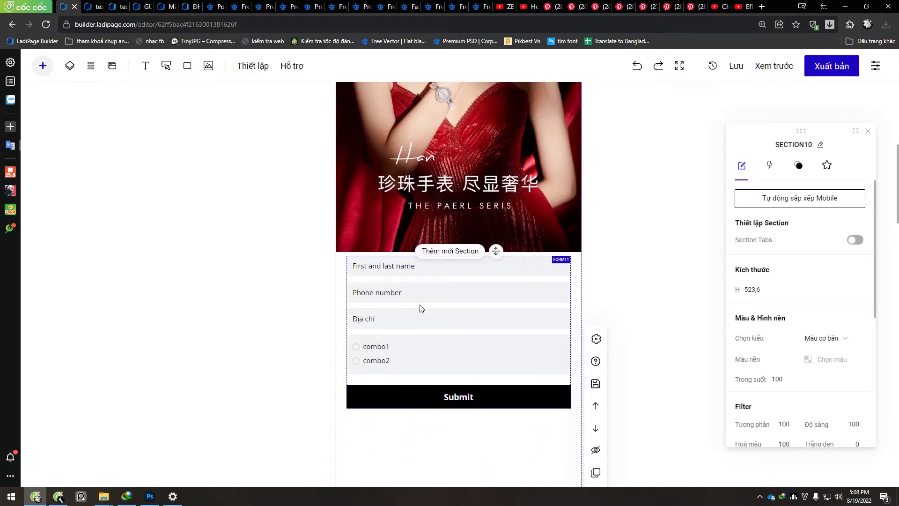
Move the whole order form slightly down, away from the hero image above it.
click(420, 275)
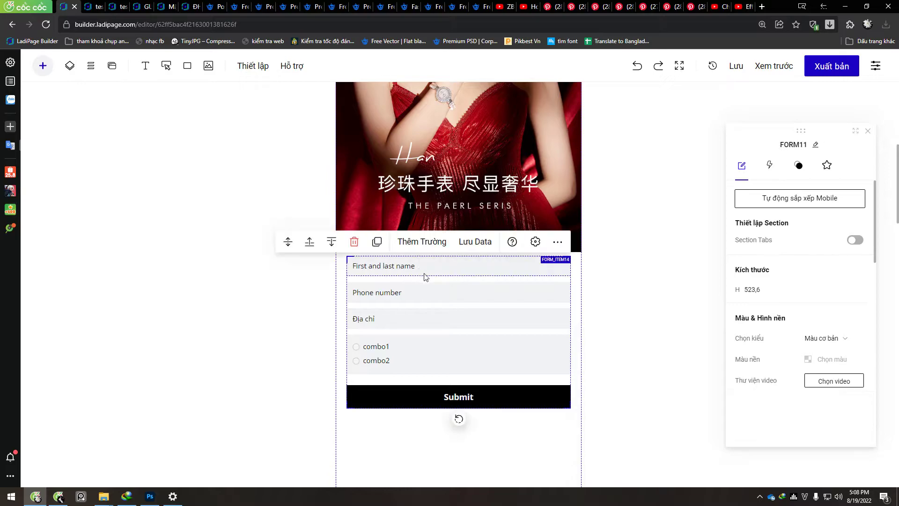
click(631, 318)
drag(466, 315, 420, 307)
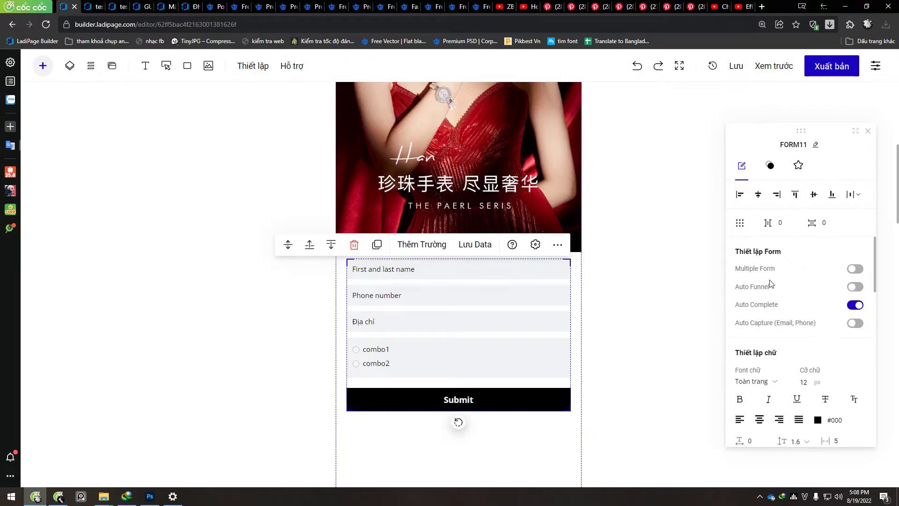
Give the order form's input fields a solid-line border through the Kiểu viền setting.
scroll(769, 283, down, 5)
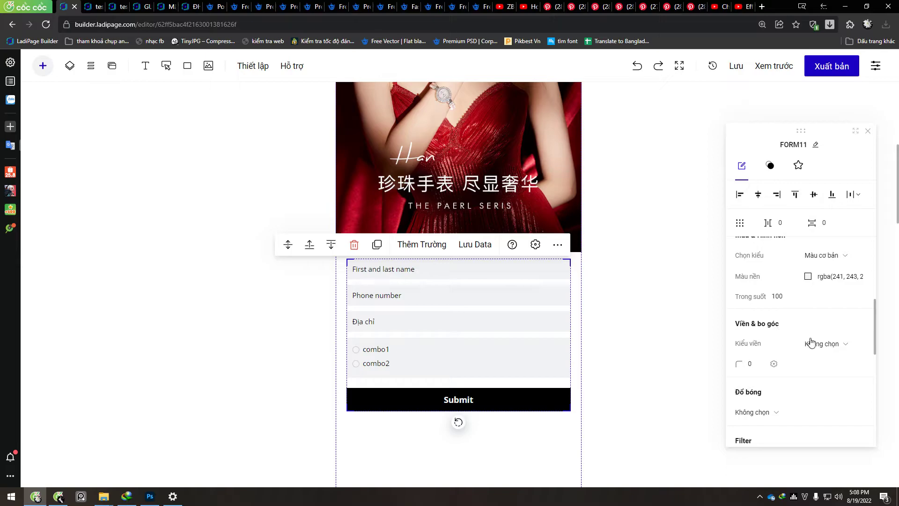
click(836, 345)
scroll(838, 392, down, 2)
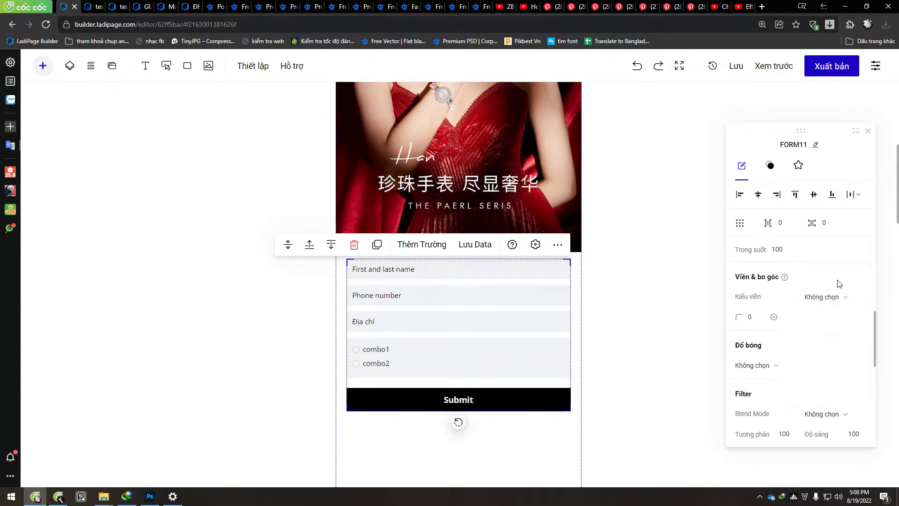
scroll(798, 337, up, 1)
click(827, 343)
click(821, 372)
click(828, 344)
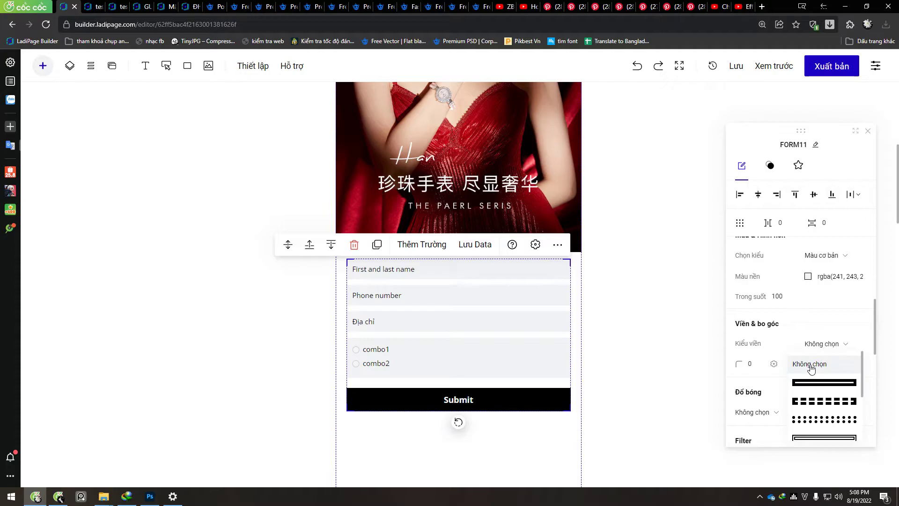
click(826, 382)
click(833, 345)
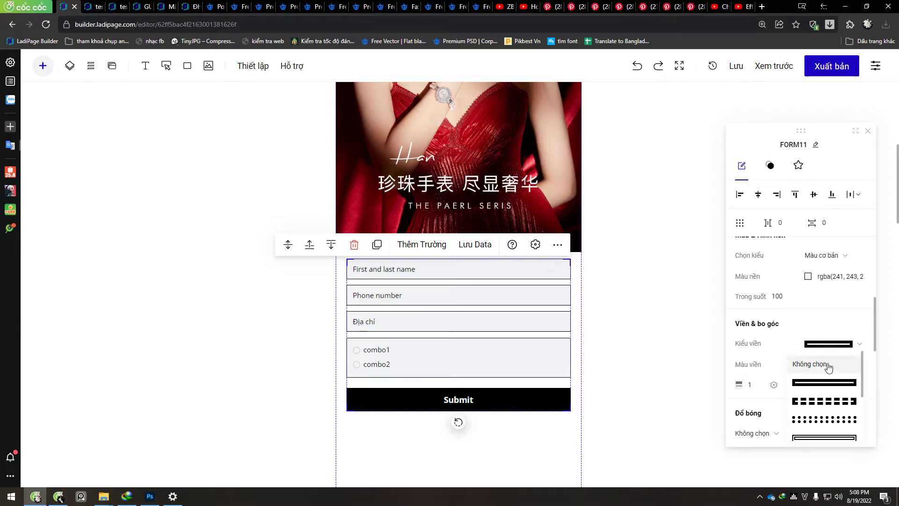
click(790, 371)
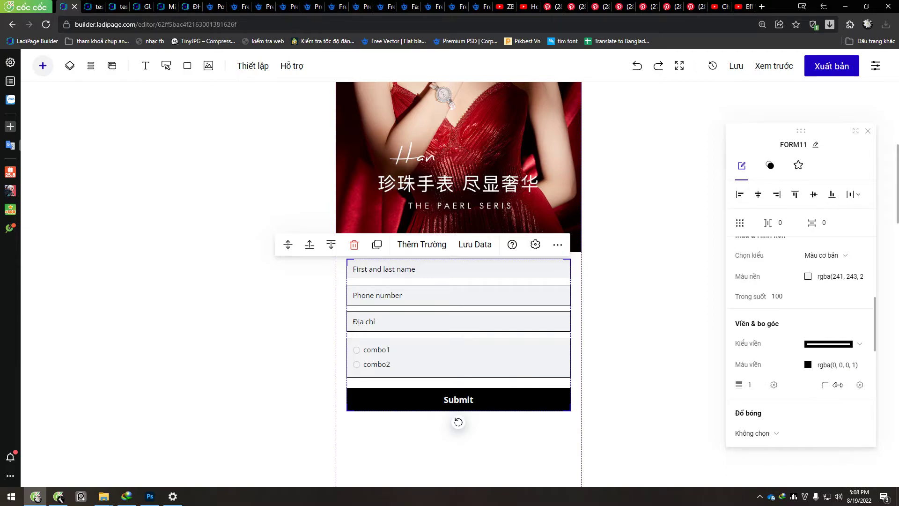
Round the corners of the order form's fields with a radius of 21.
drag(841, 384, 895, 396)
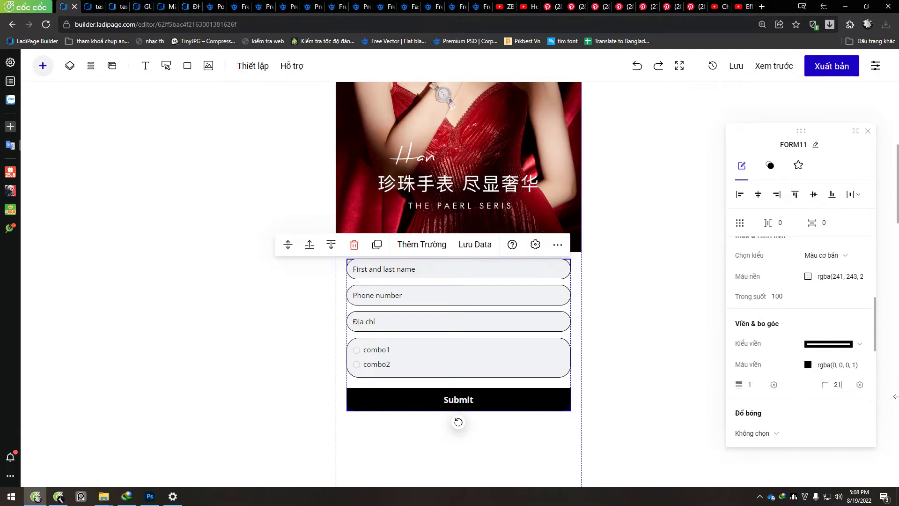
click(616, 386)
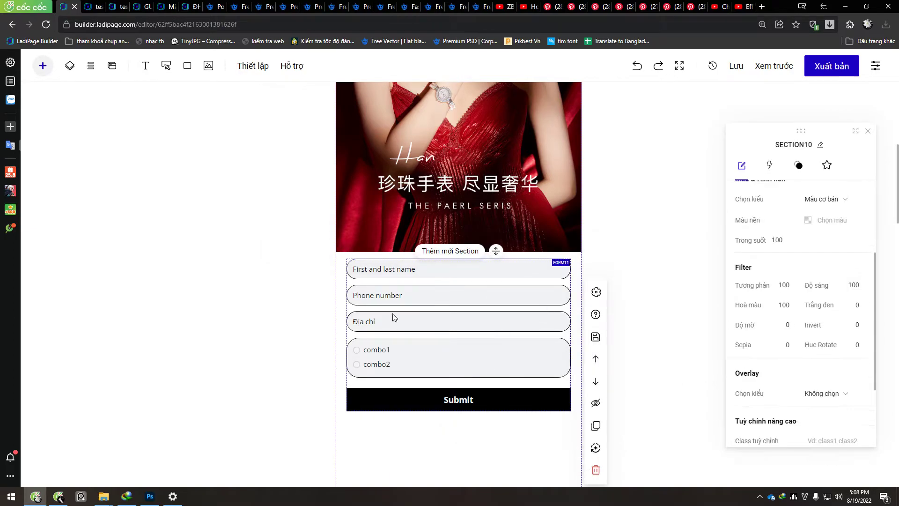
click(383, 275)
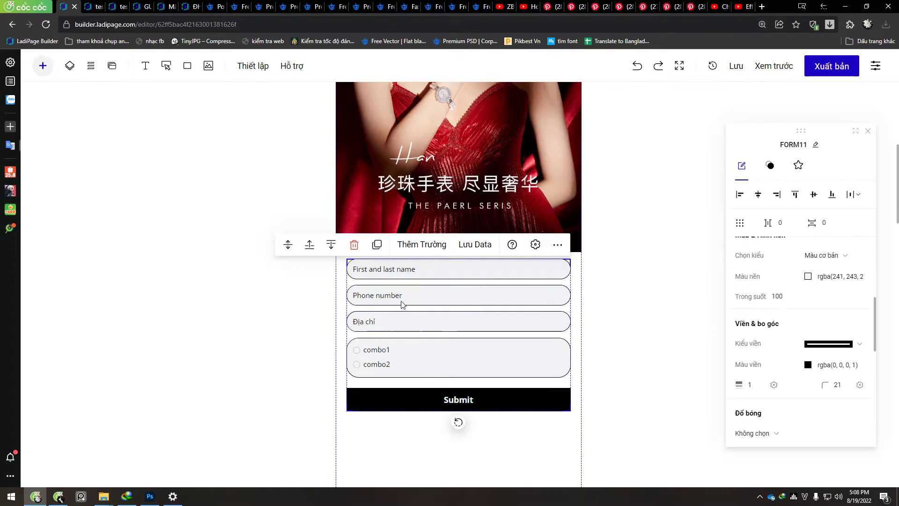
click(637, 348)
click(412, 314)
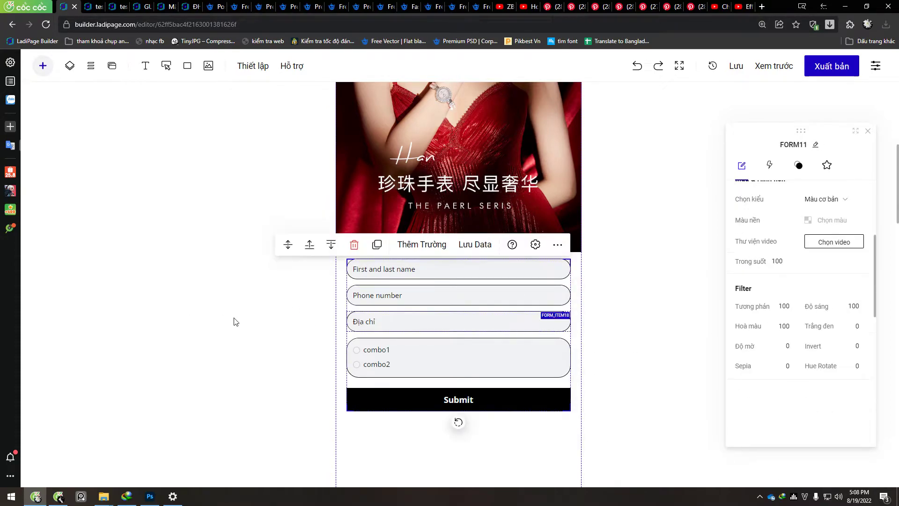
Make the order form's field text bold and set its font size to 16 px.
click(138, 322)
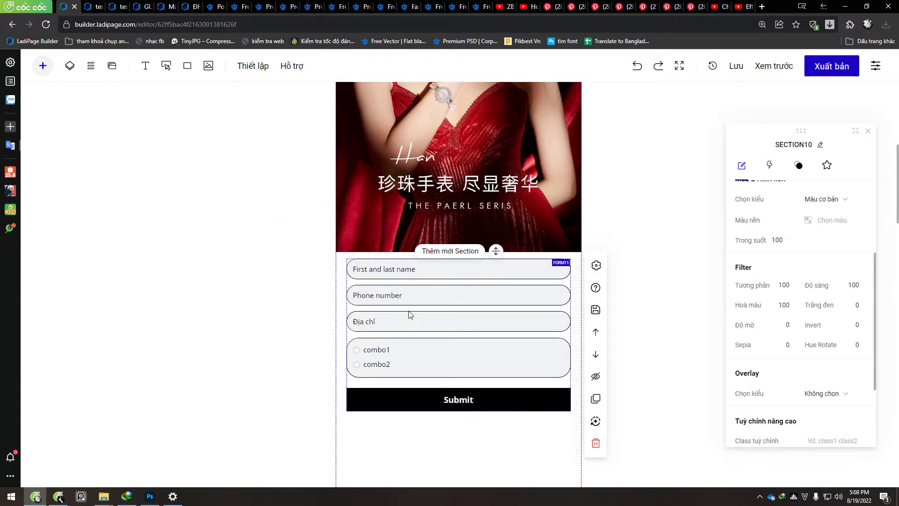
click(418, 323)
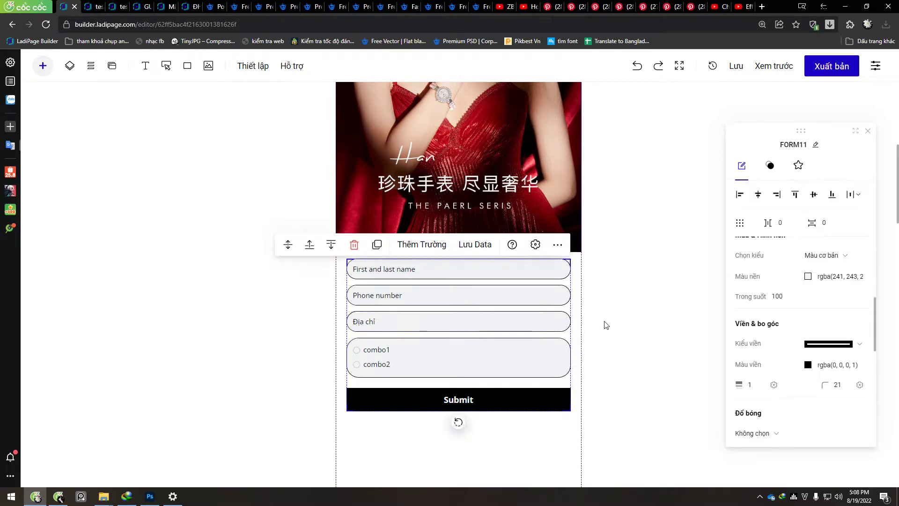
scroll(830, 336, up, 2)
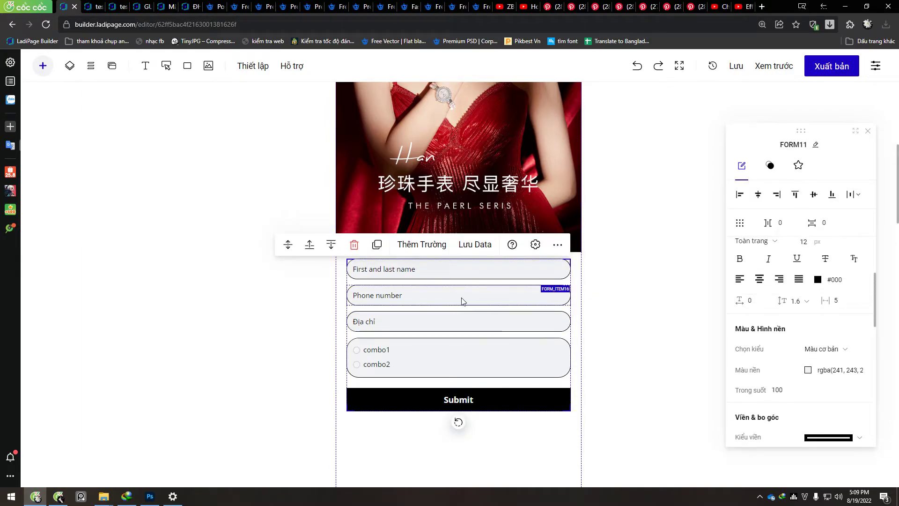
scroll(773, 346, up, 3)
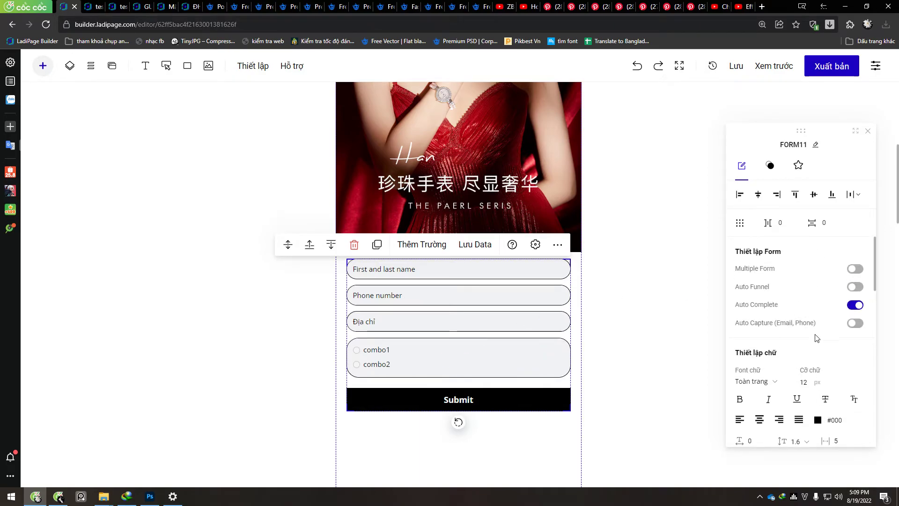
scroll(816, 337, down, 2)
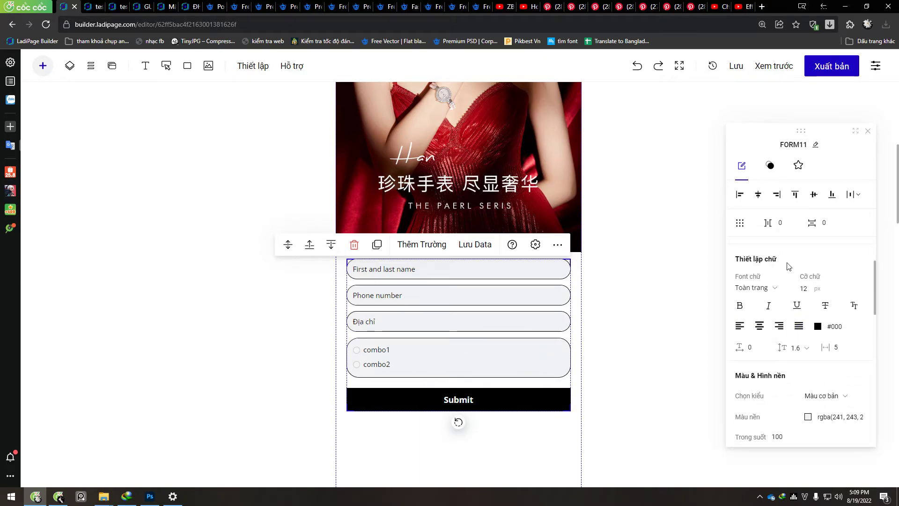
click(759, 289)
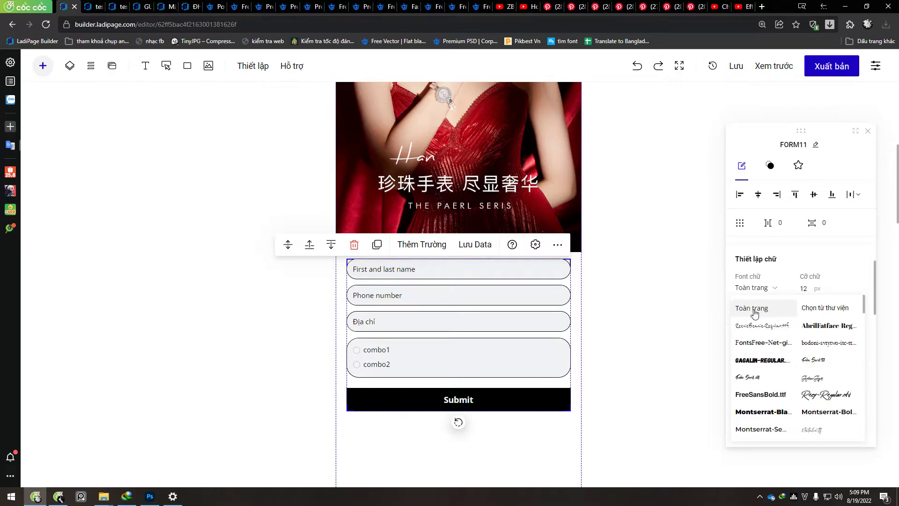
click(754, 310)
click(741, 306)
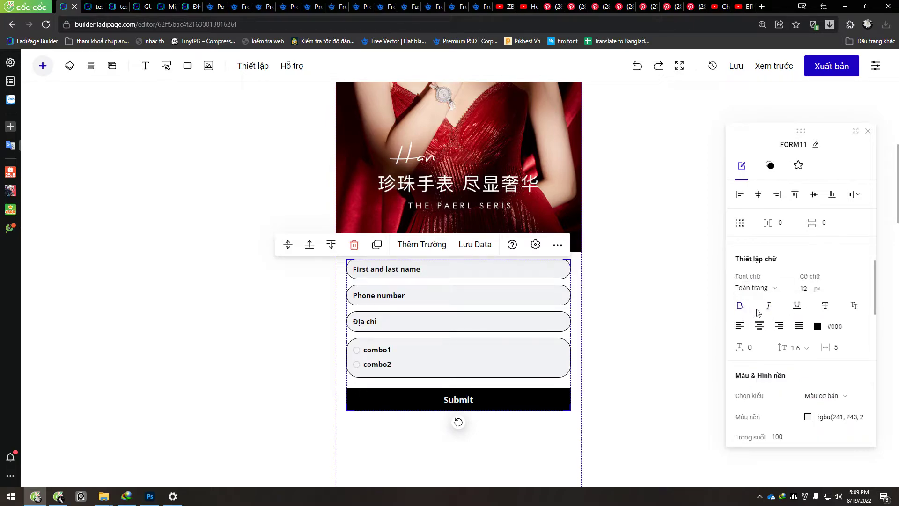
click(806, 288)
drag(806, 289, 813, 290)
click(577, 292)
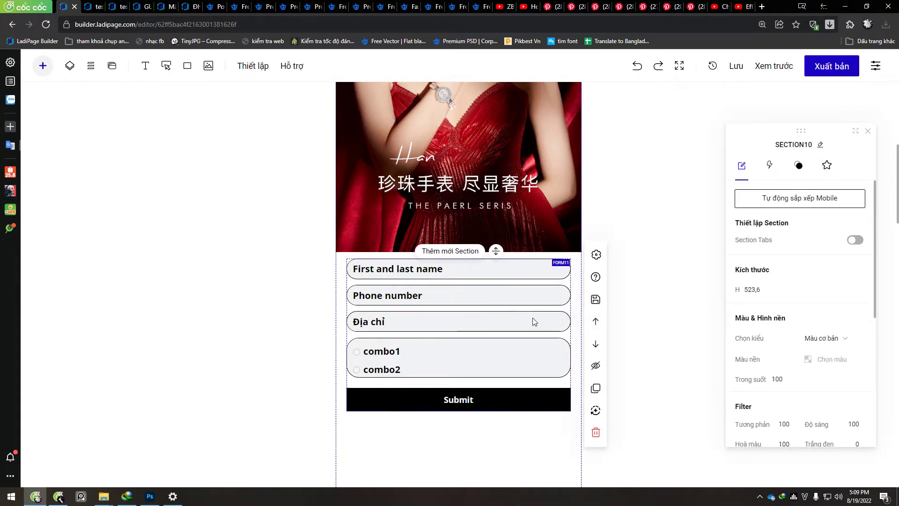
Turn off bold for the order form's field text.
click(487, 321)
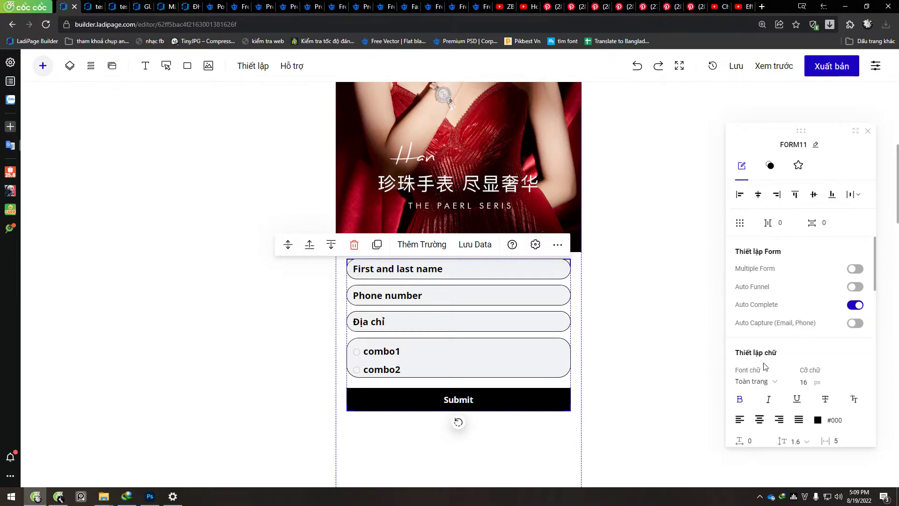
scroll(748, 398, down, 2)
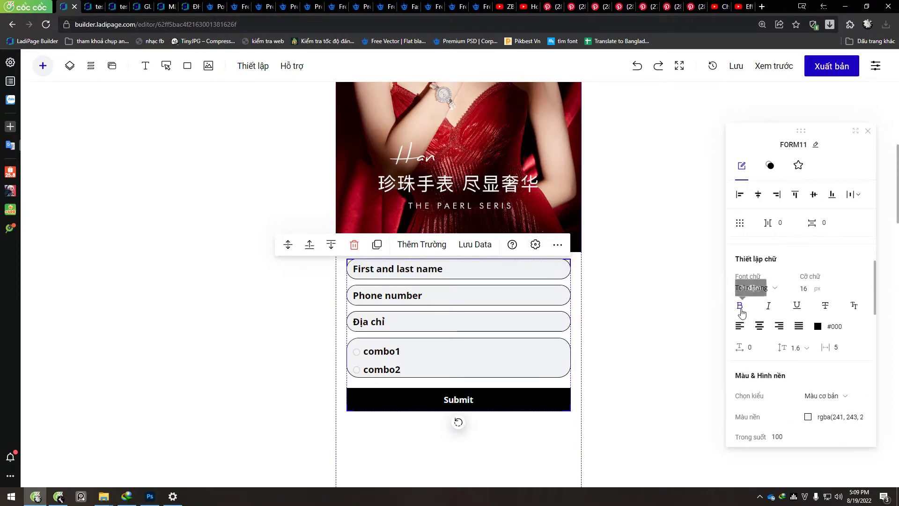
click(740, 307)
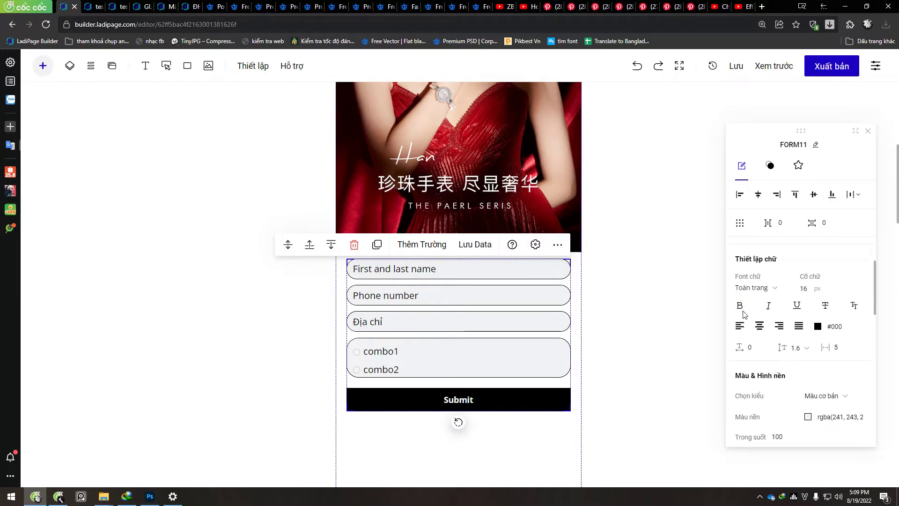
click(741, 308)
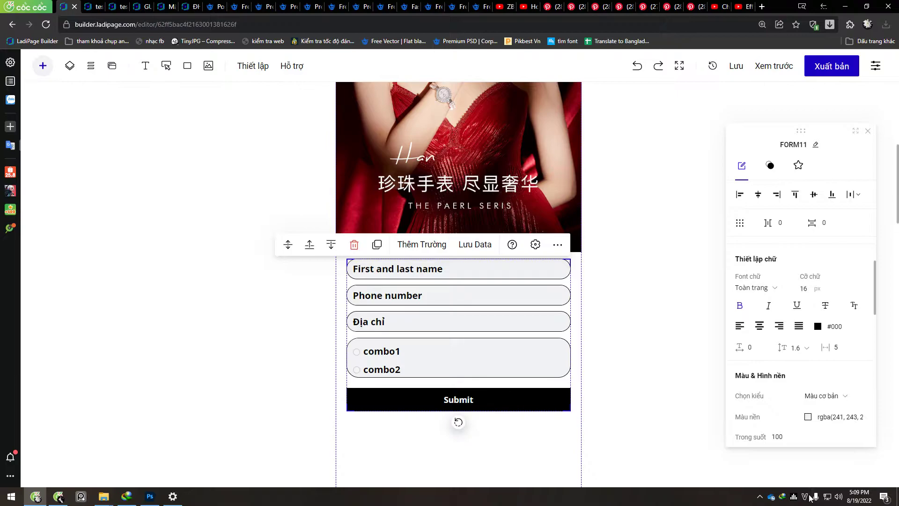
click(740, 307)
click(624, 381)
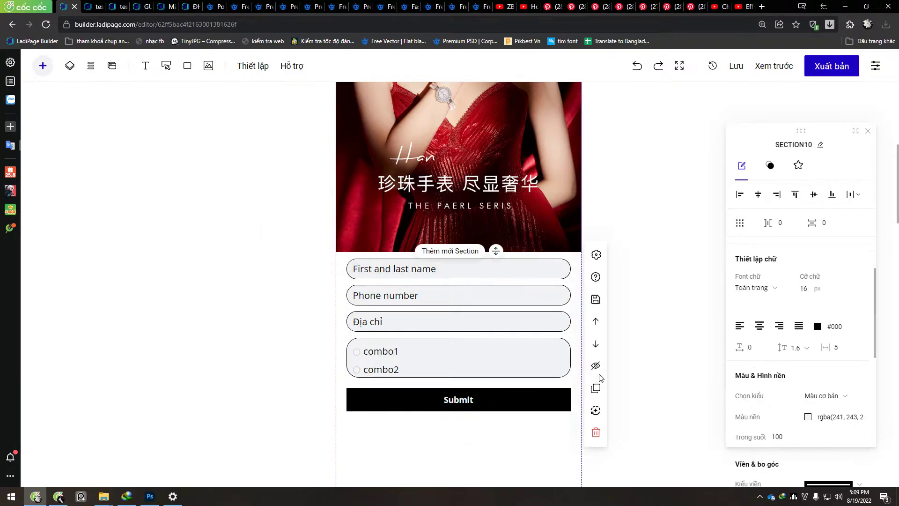
Move the whole form slightly lower beneath the banner image, keeping it horizontally centred in the section.
click(517, 356)
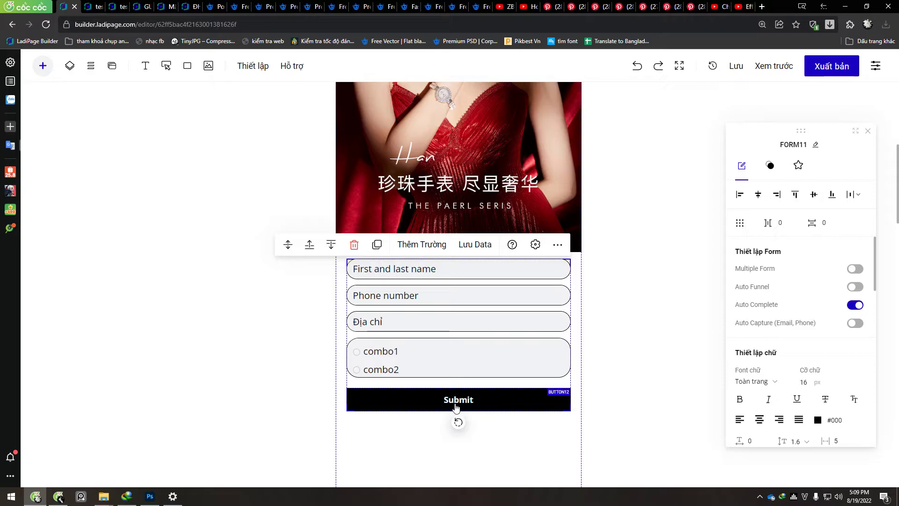
click(491, 405)
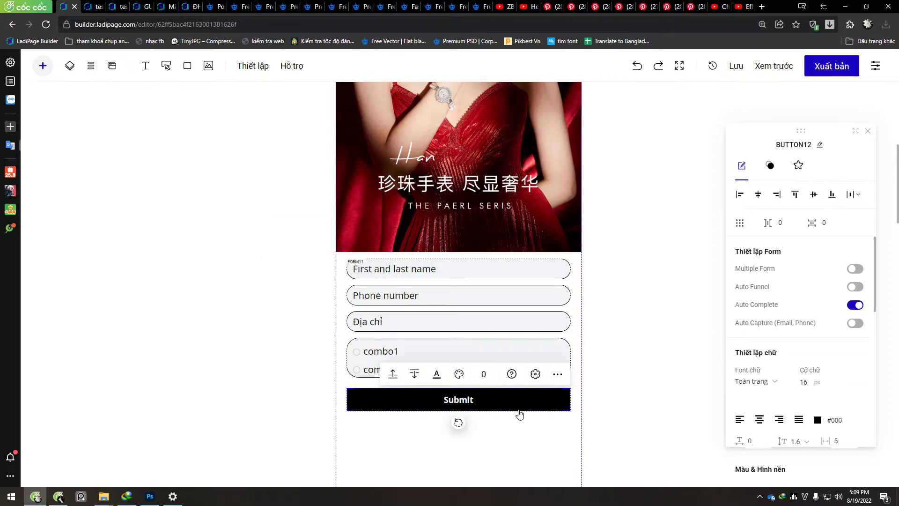
click(478, 415)
click(487, 356)
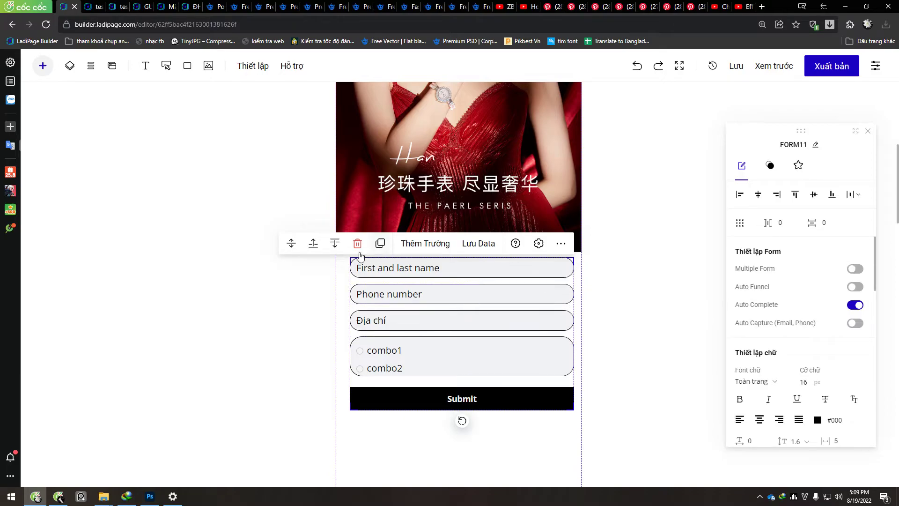
drag(498, 336, 493, 341)
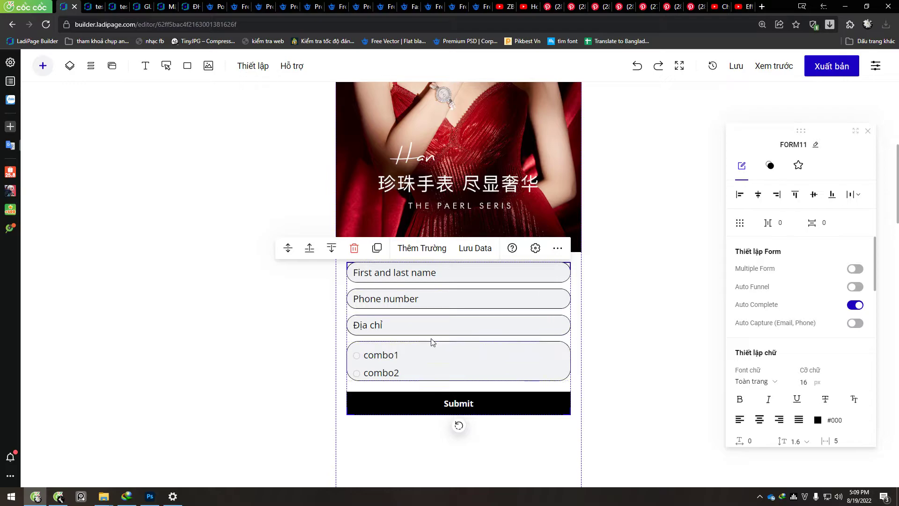
Replace the form's Submit button text with "buy now".
click(503, 409)
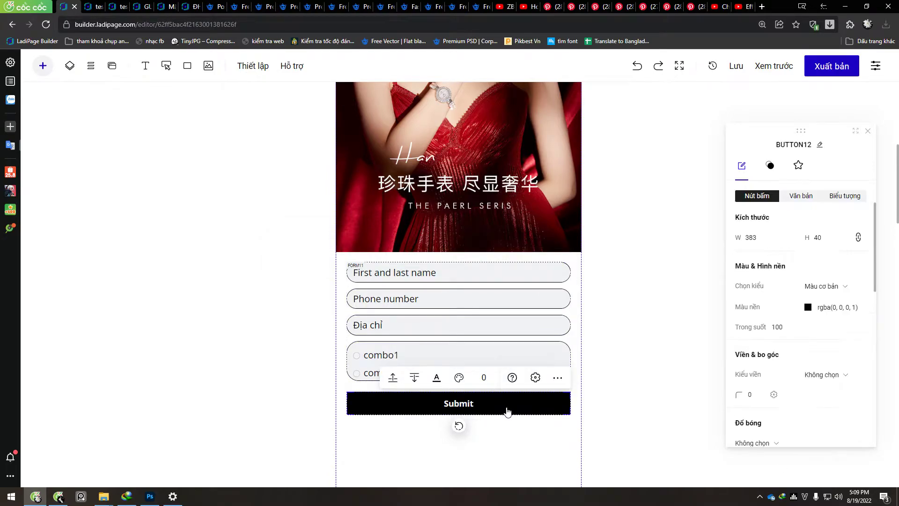
double_click(463, 405)
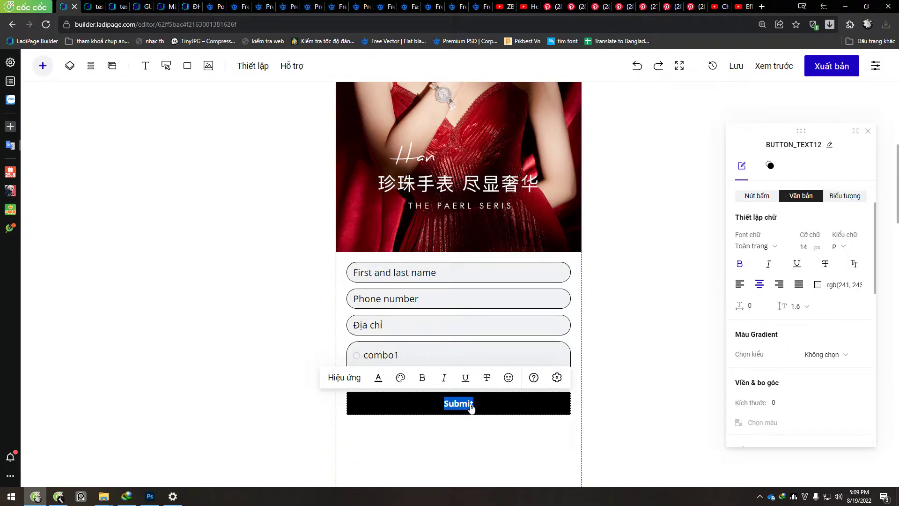
text(buy)
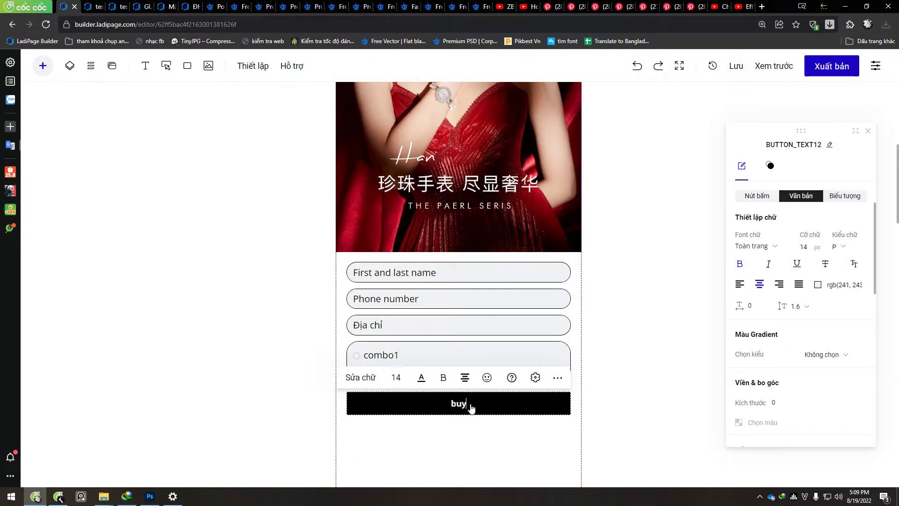
text( now)
Format the form button's text as uppercase at 24 px with wide letter spacing.
drag(479, 407, 516, 404)
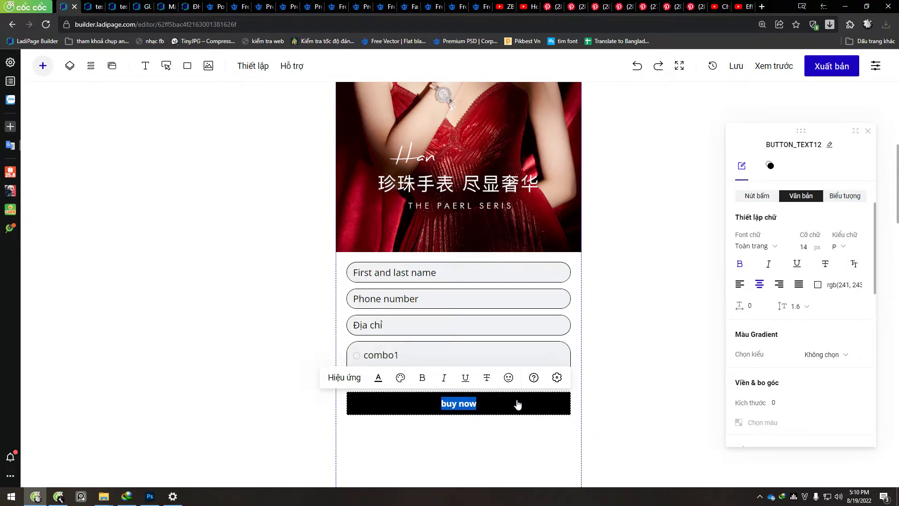
click(855, 265)
drag(804, 247, 835, 248)
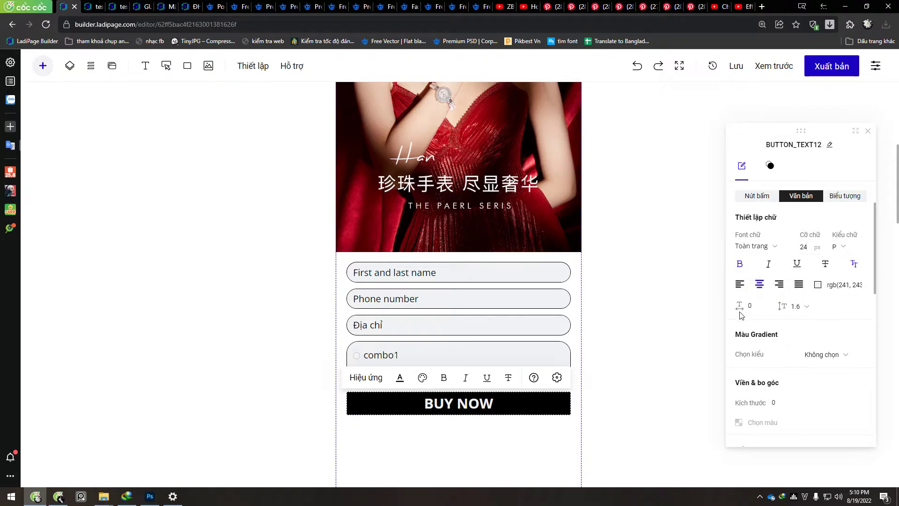
drag(744, 305, 812, 314)
click(642, 387)
scroll(425, 342, down, 2)
scroll(537, 314, up, 2)
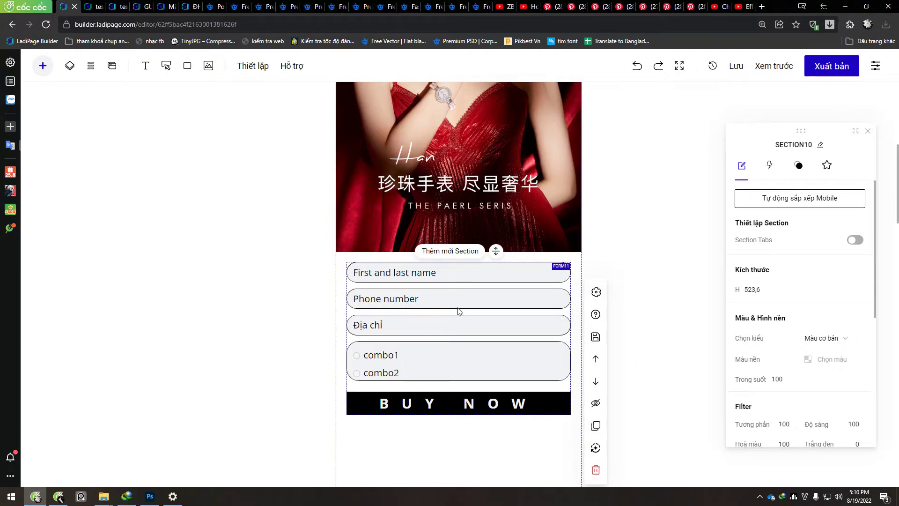
Set the Phone number field's validation expression to the preset [0-9]{9}.
click(421, 305)
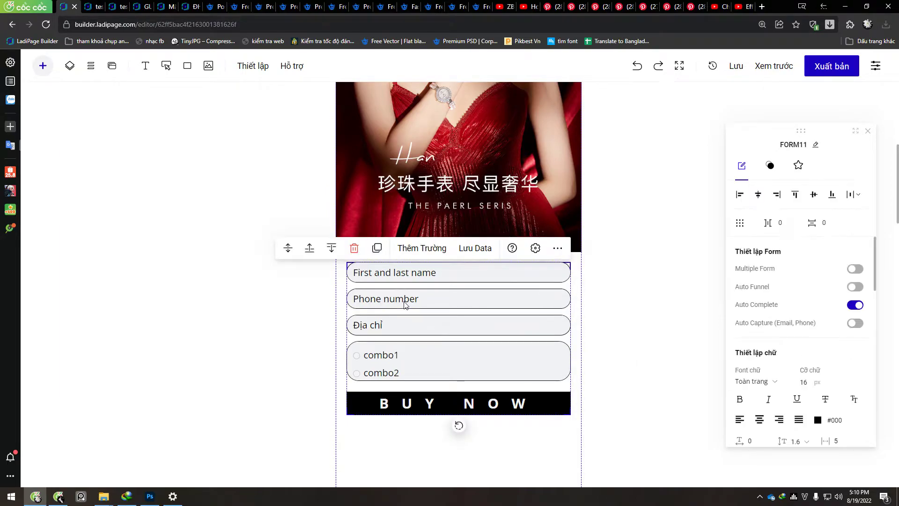
click(406, 305)
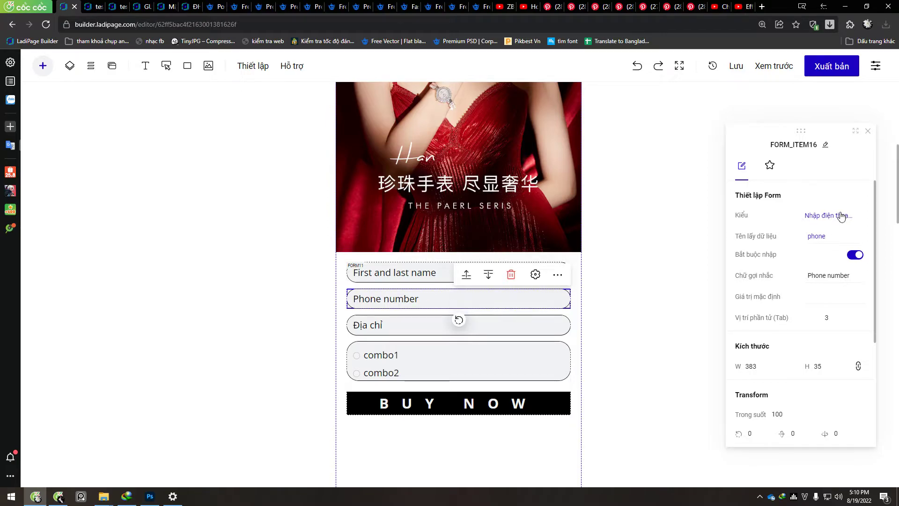
scroll(817, 347, down, 2)
scroll(815, 382, up, 5)
click(771, 166)
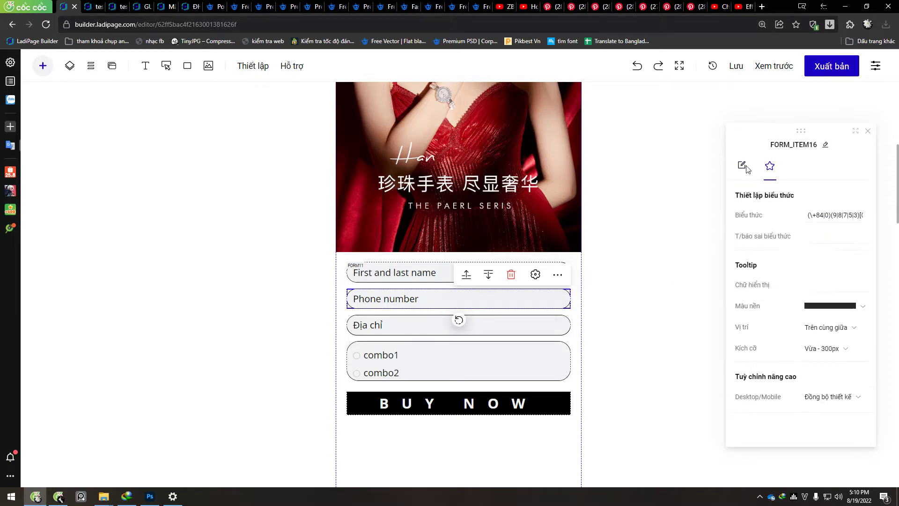
click(833, 218)
key(ctrl+a)
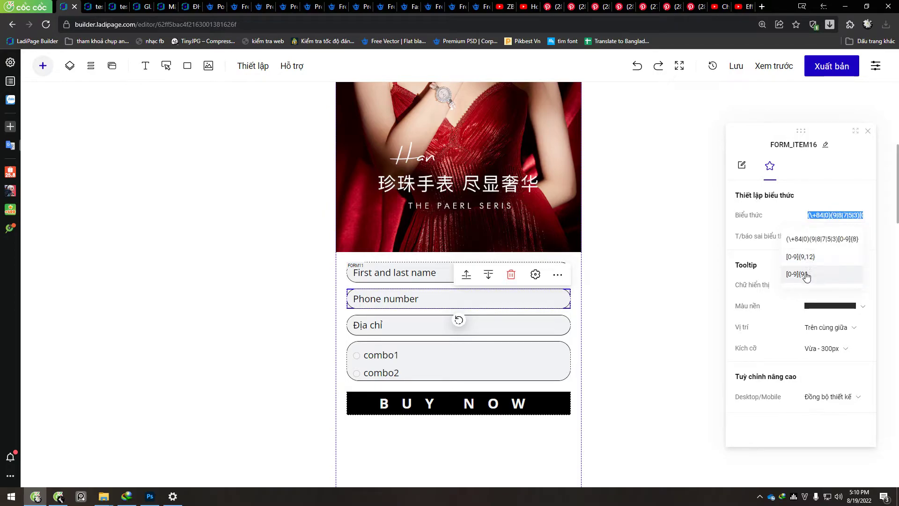
click(803, 276)
click(743, 180)
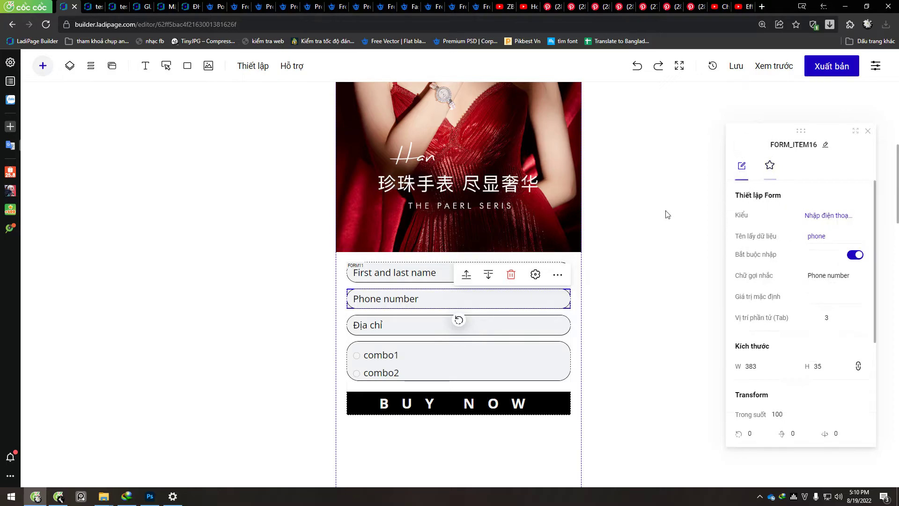
click(654, 342)
Change the "First and last name" field's placeholder text to "Name".
click(422, 287)
click(421, 274)
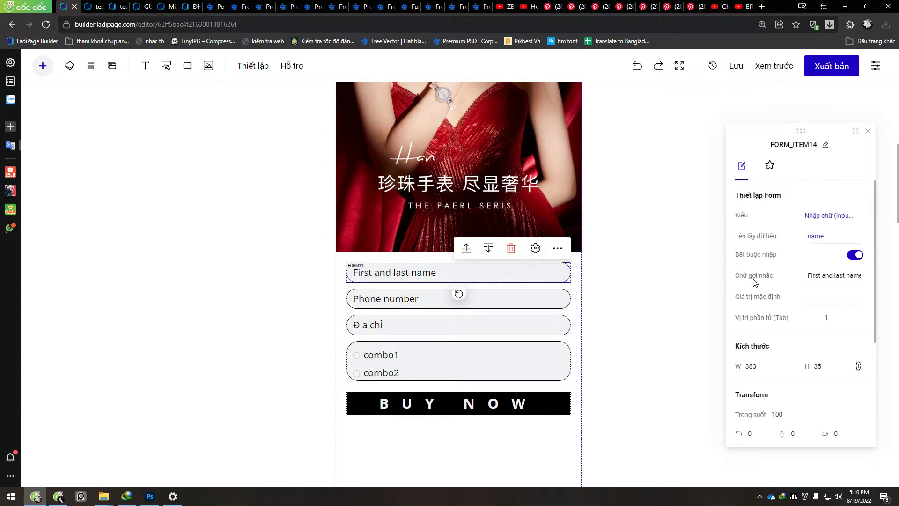
click(831, 279)
text(Name)
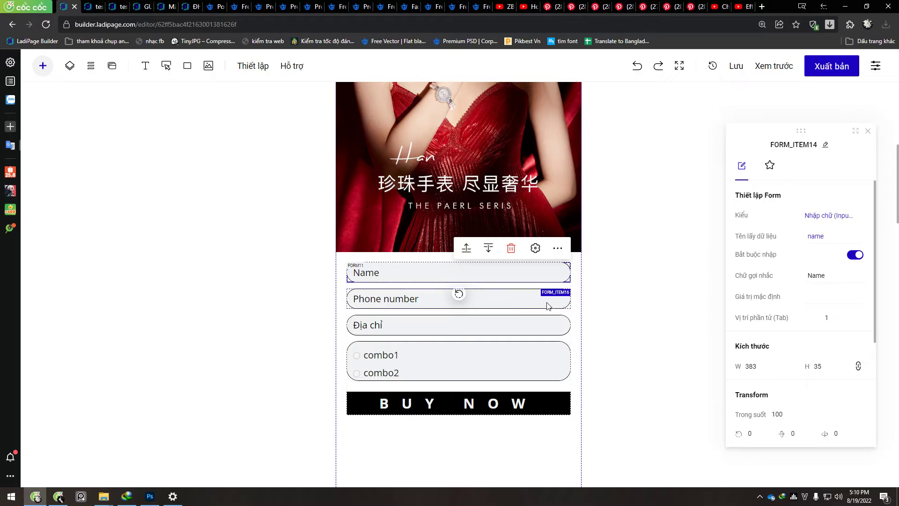
Change the "Địa chỉ" field's placeholder text to "Address".
click(506, 304)
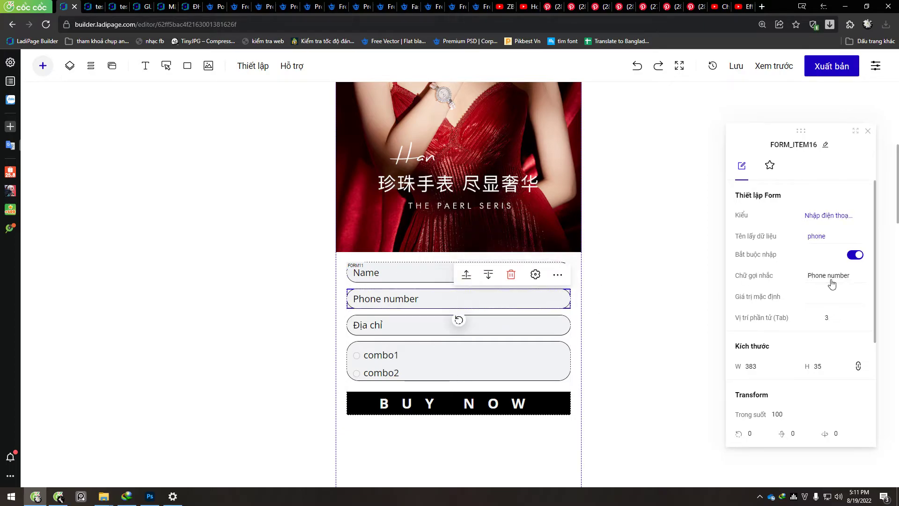
click(396, 326)
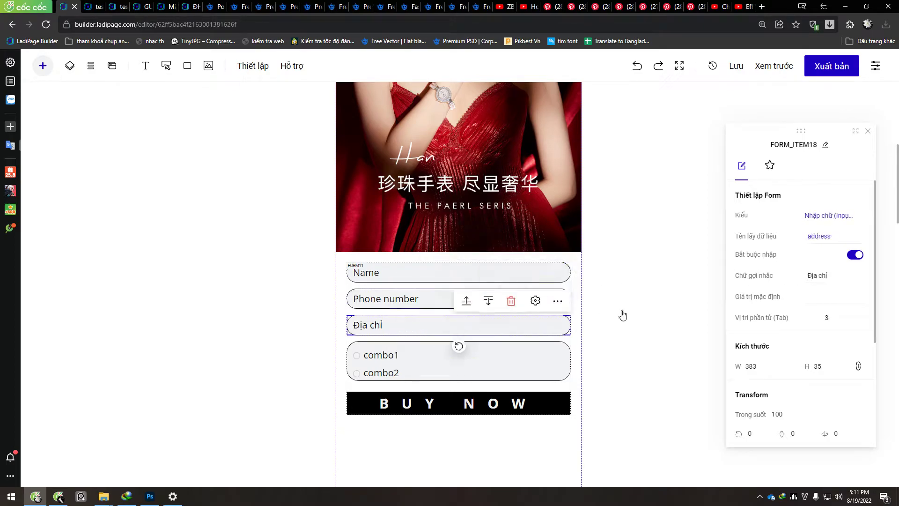
drag(837, 282, 751, 282)
text(Ad)
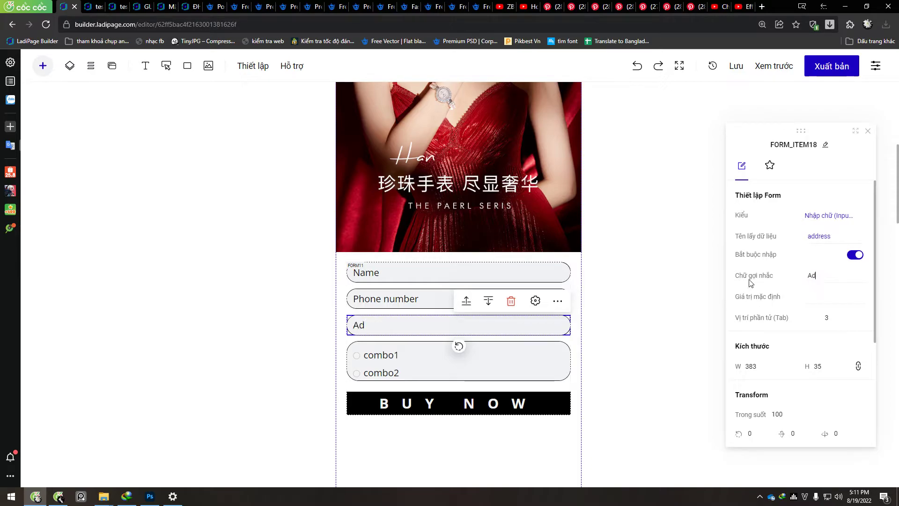
text(du)
key(BackSpace)
text(e)
key(BackSpace)
text(rie)
text(ss)
Shorten the form section's height to 316,6, trimming the empty area below the form.
click(587, 346)
scroll(374, 334, down, 6)
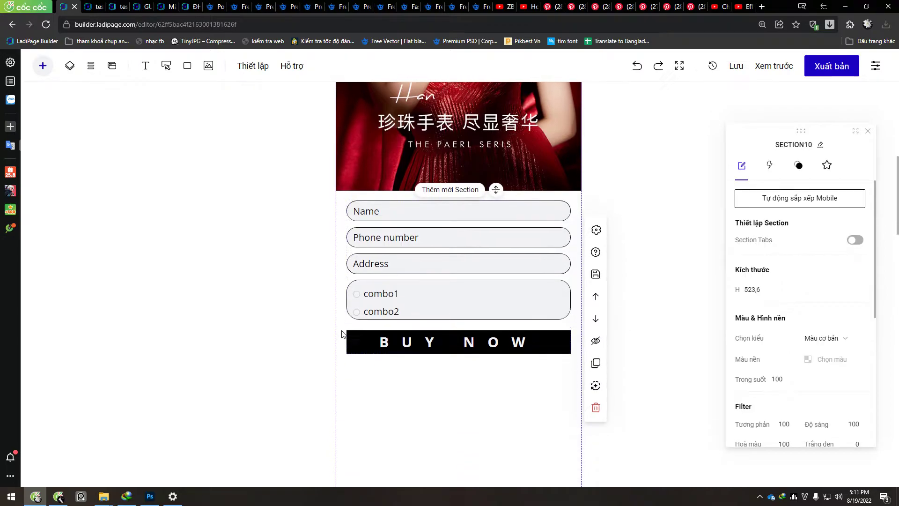
scroll(412, 372, up, 11)
scroll(420, 341, down, 10)
scroll(307, 341, up, 12)
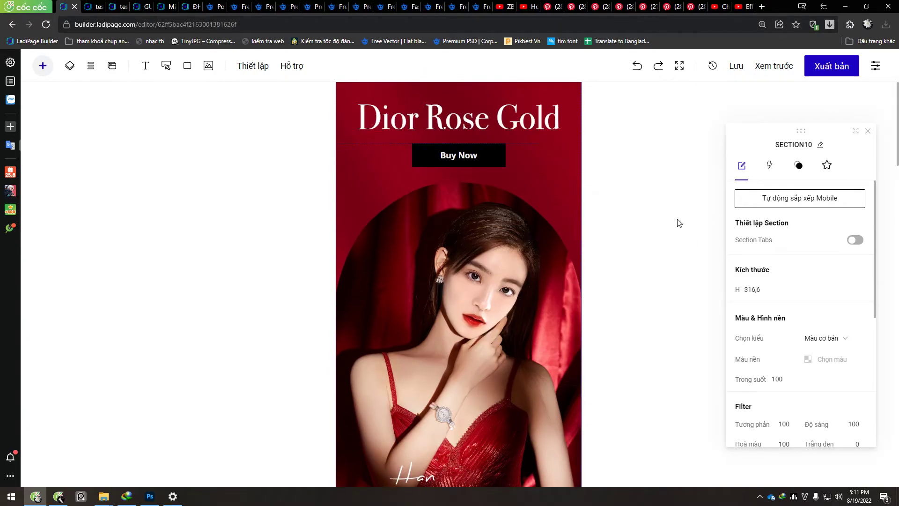
Delete the Buy Now button below the "Dior Rose Gold" title and move the woman's image up toward the title.
click(473, 158)
key(Delete)
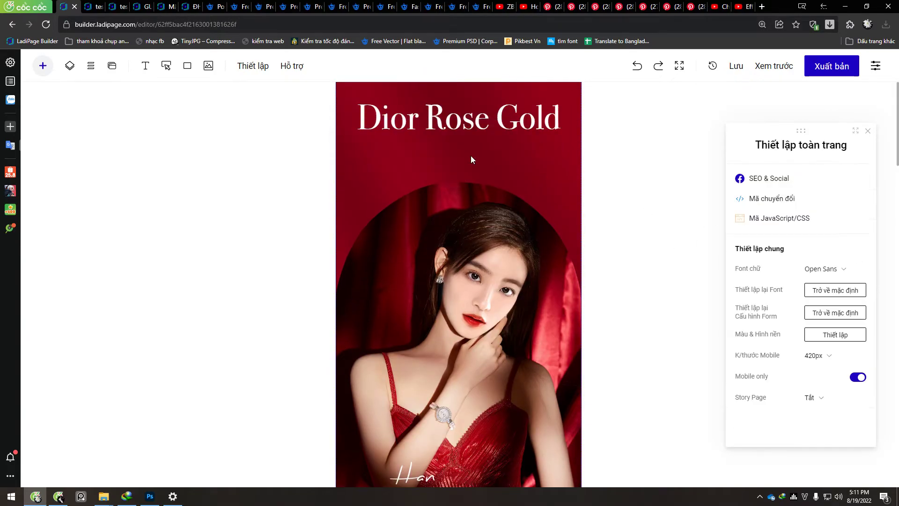
scroll(627, 240, down, 5)
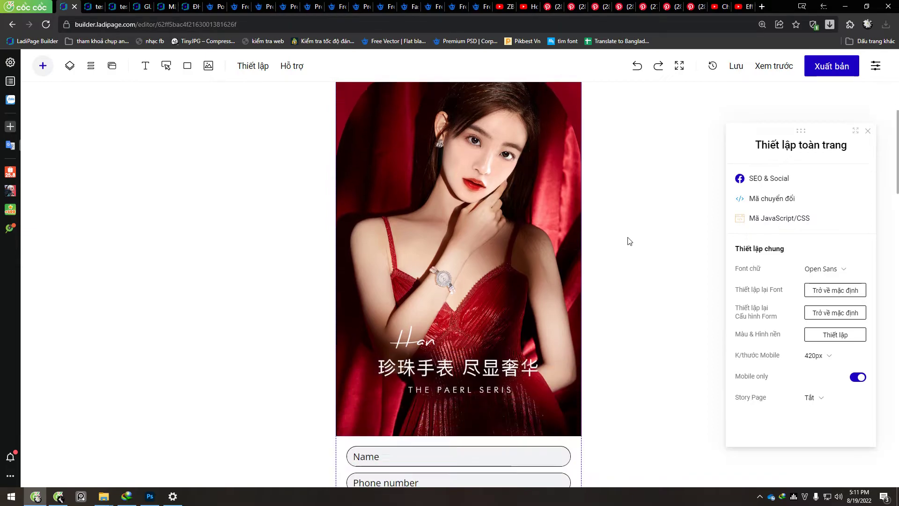
scroll(452, 263, up, 5)
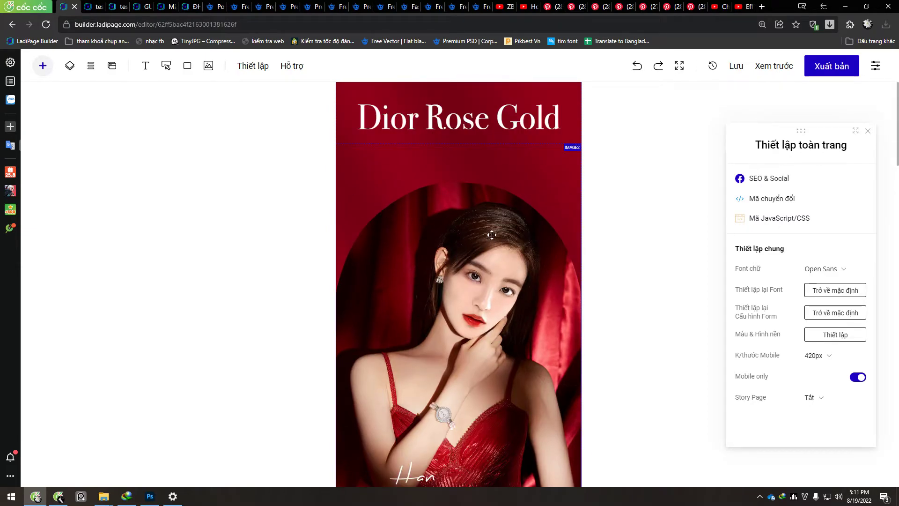
drag(491, 239, 492, 208)
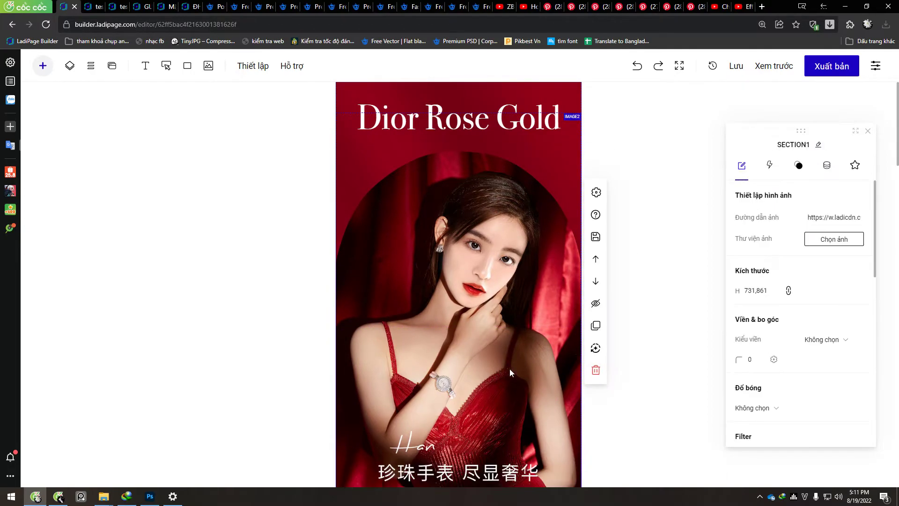
Add the rice-terrace video element to the empty section directly below the order form.
scroll(505, 367, down, 6)
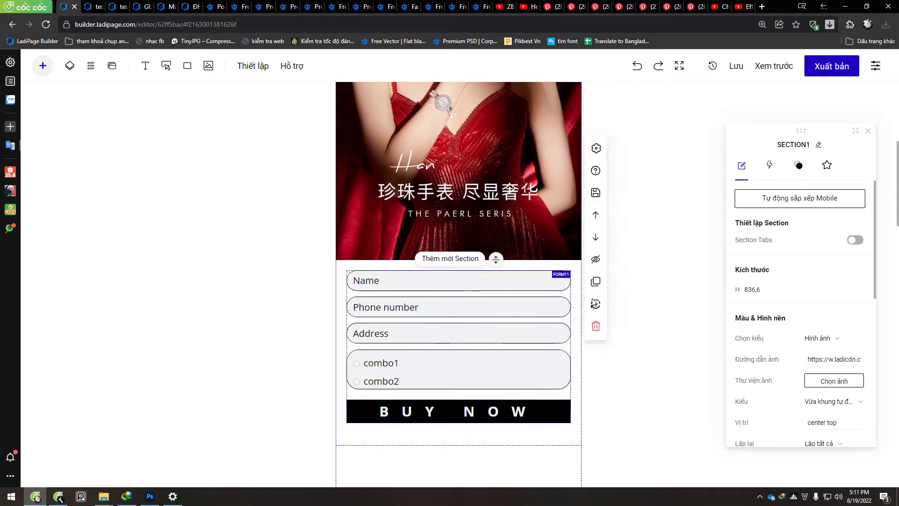
scroll(642, 321, down, 4)
click(438, 327)
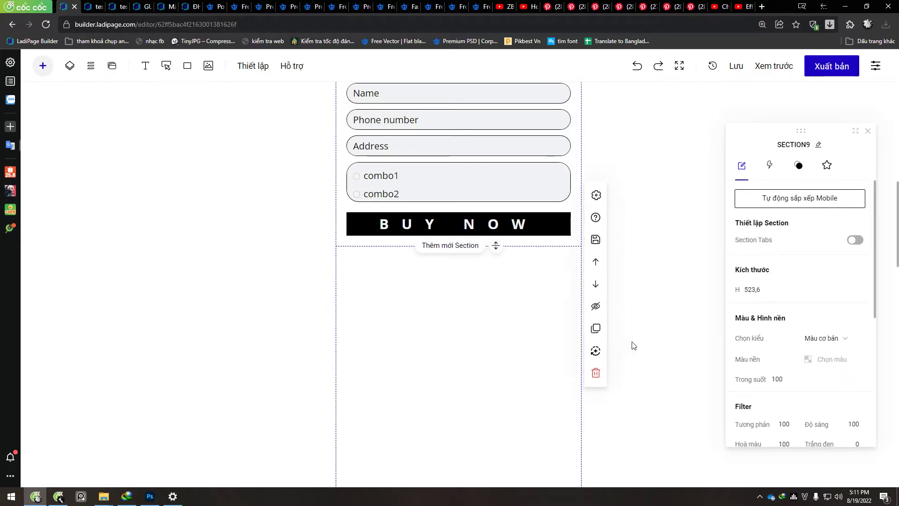
scroll(438, 323, down, 2)
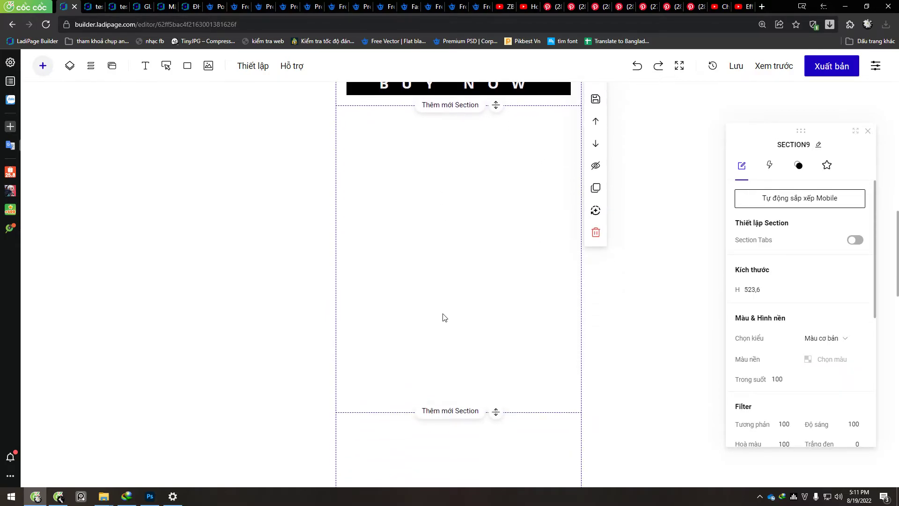
scroll(444, 313, up, 1)
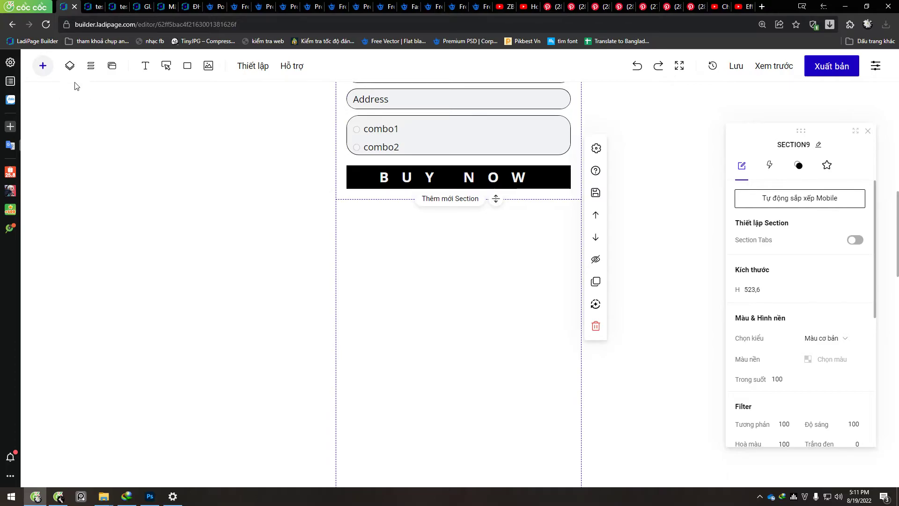
click(42, 66)
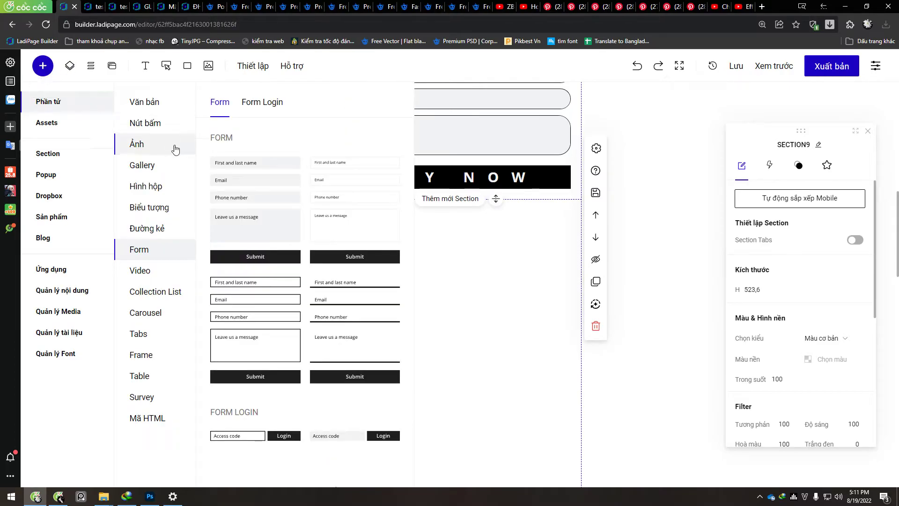
mouse_move(141, 270)
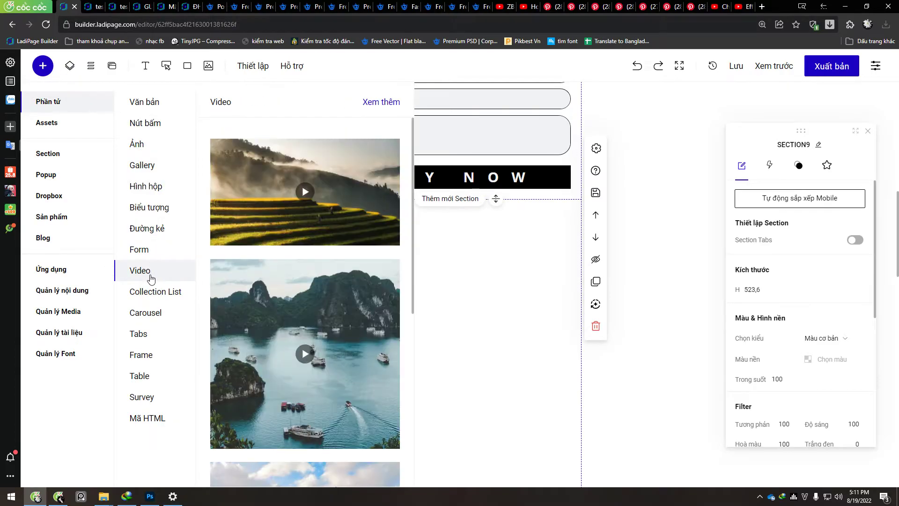
scroll(295, 203, down, 5)
scroll(311, 321, up, 5)
click(265, 203)
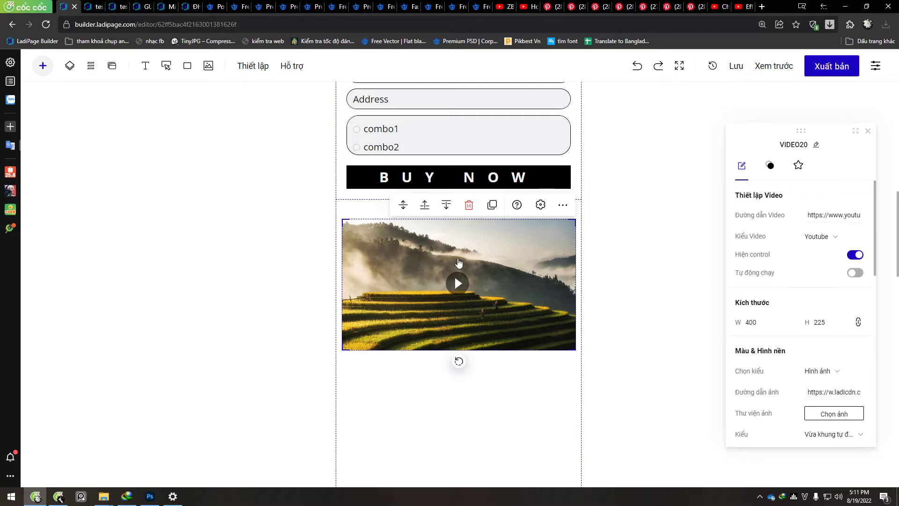
Try the LadiPage Video type on the new video element and return it to Youtube.
click(811, 241)
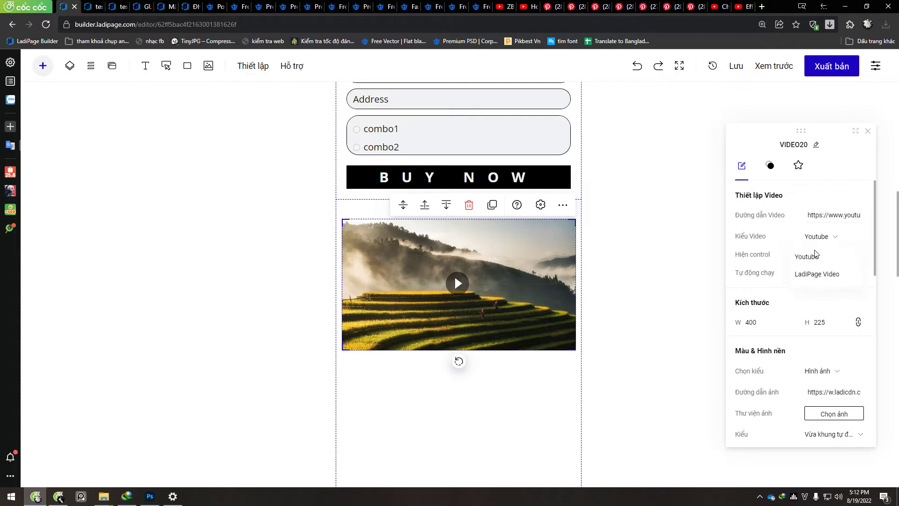
click(817, 276)
click(828, 260)
click(811, 277)
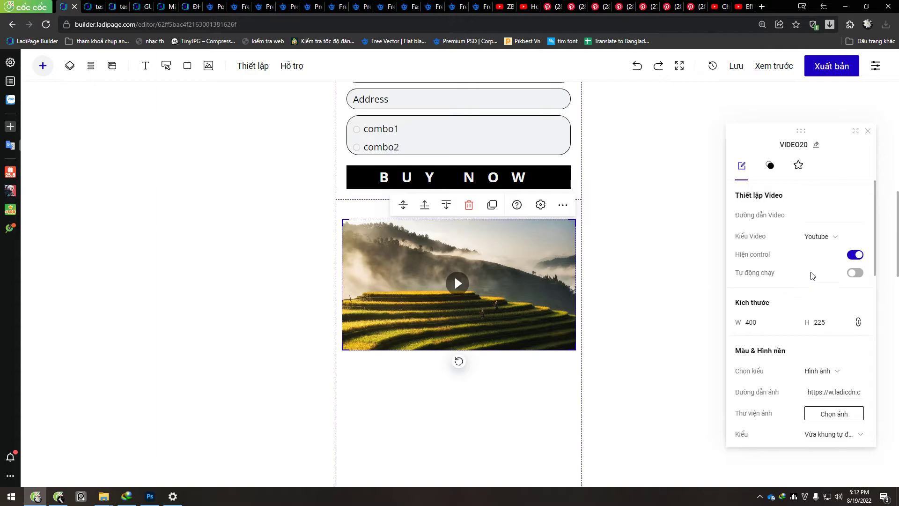
Select the full address of the open "ZBrush Polypaint to UV Workflow" YouTube video and return to the landing page's video link field.
click(500, 10)
click(439, 27)
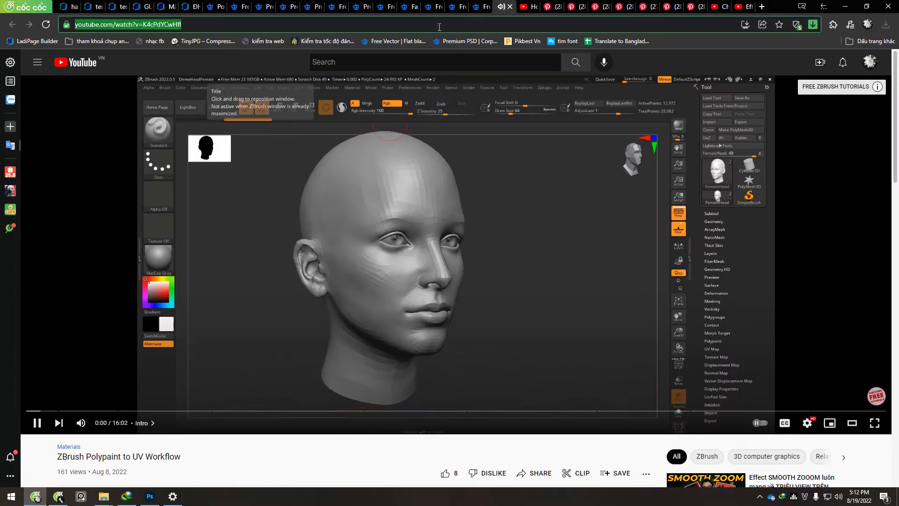
click(211, 28)
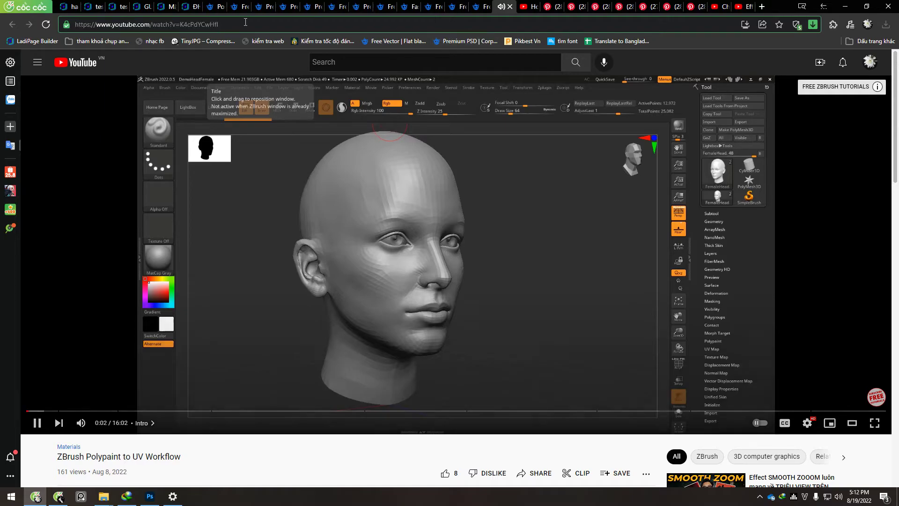
triple_click(245, 22)
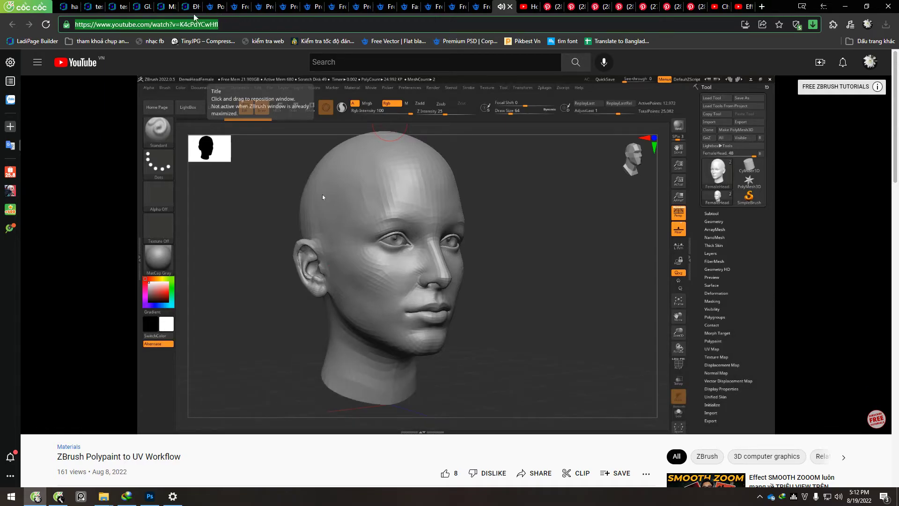
click(68, 7)
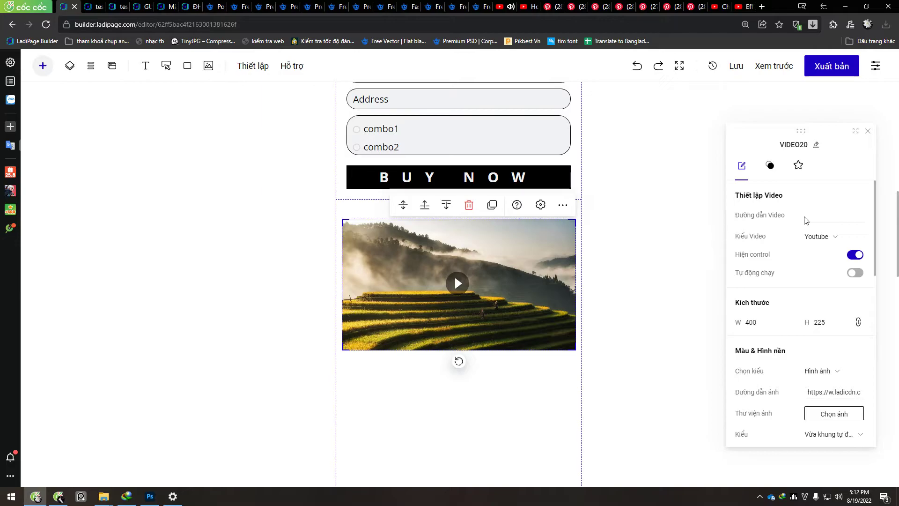
click(825, 220)
Upload the file "Chuyên gia giải quyế....mp4" from the Videos folder to the YouTube channel.
click(515, 10)
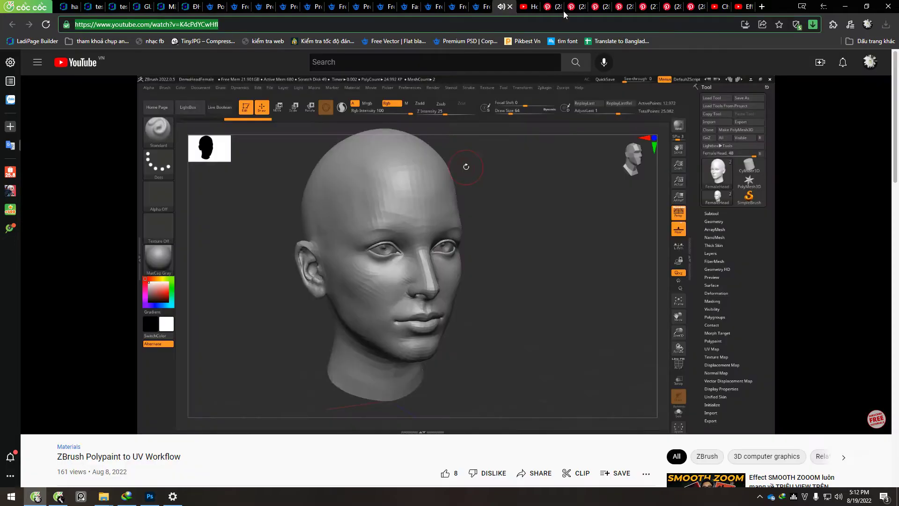
click(821, 65)
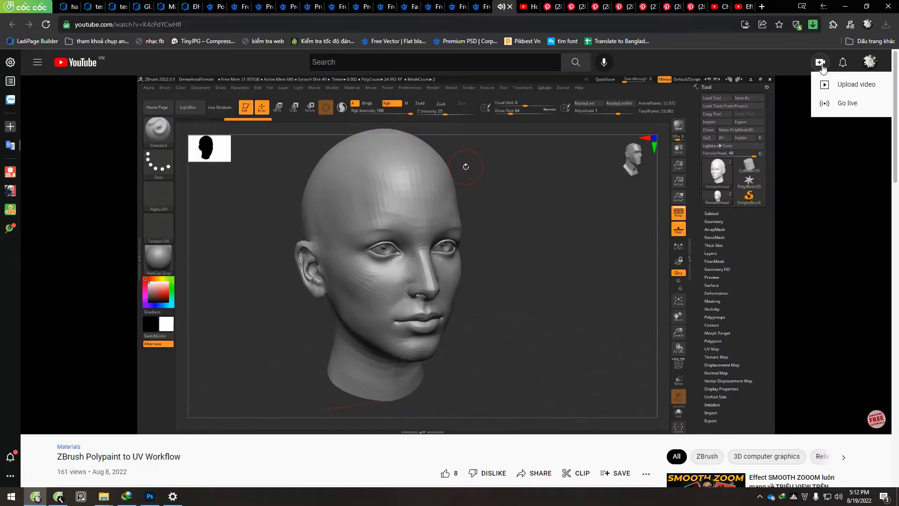
click(854, 90)
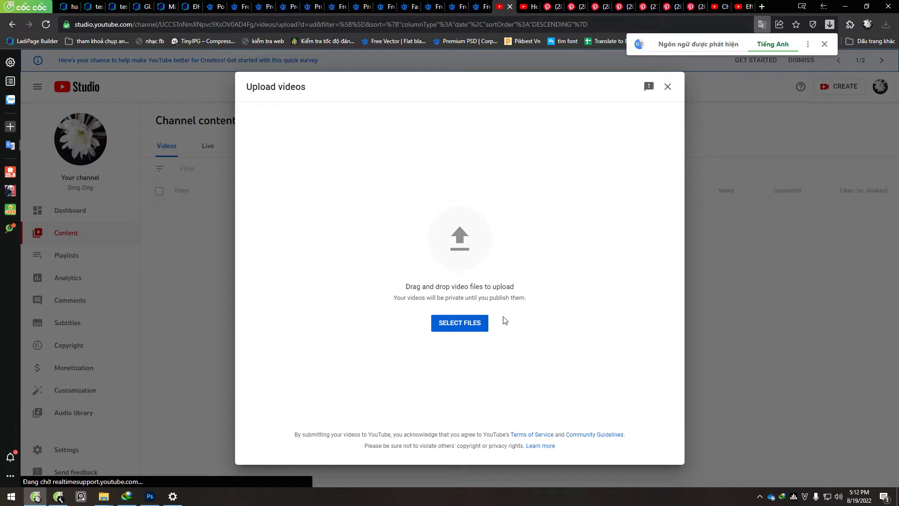
click(454, 322)
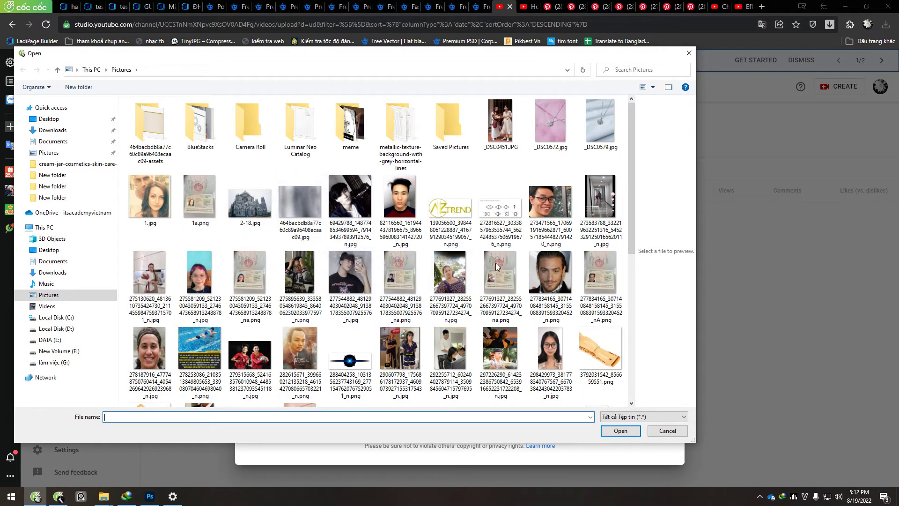
click(47, 307)
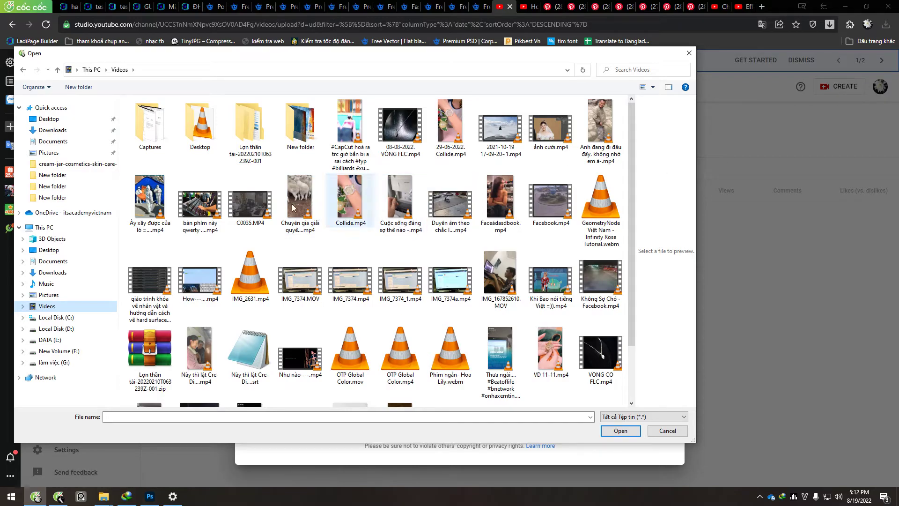
click(303, 211)
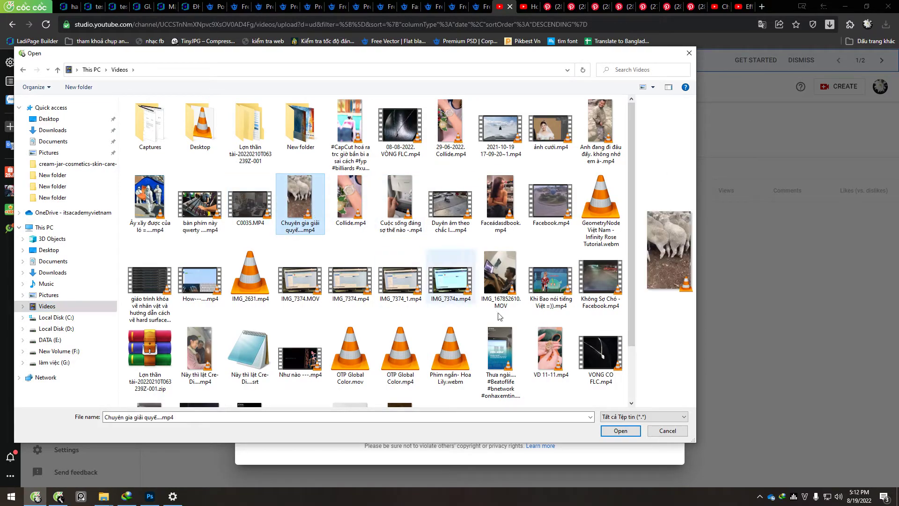
click(620, 430)
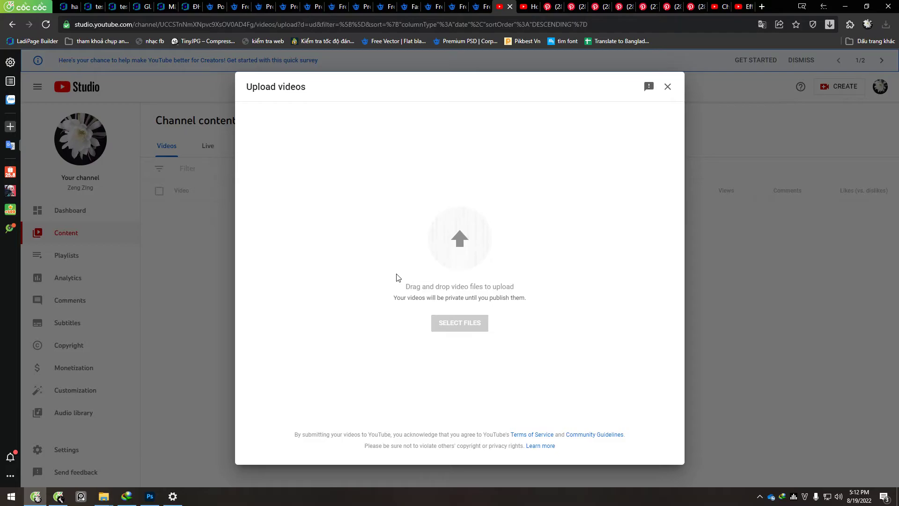
Replace the uploaded video's title with "ĐỒNG HỒ NFC ĐA CHỨNG NĂNG", copied from the Content column of the work spreadsheet.
click(351, 184)
triple_click(370, 184)
click(373, 184)
triple_click(372, 184)
click(361, 185)
drag(361, 185, 243, 182)
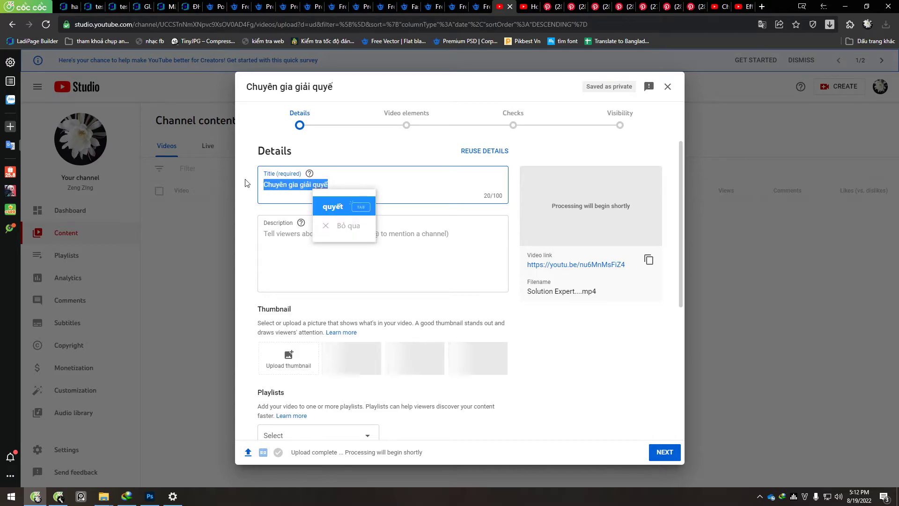
click(57, 497)
double_click(484, 136)
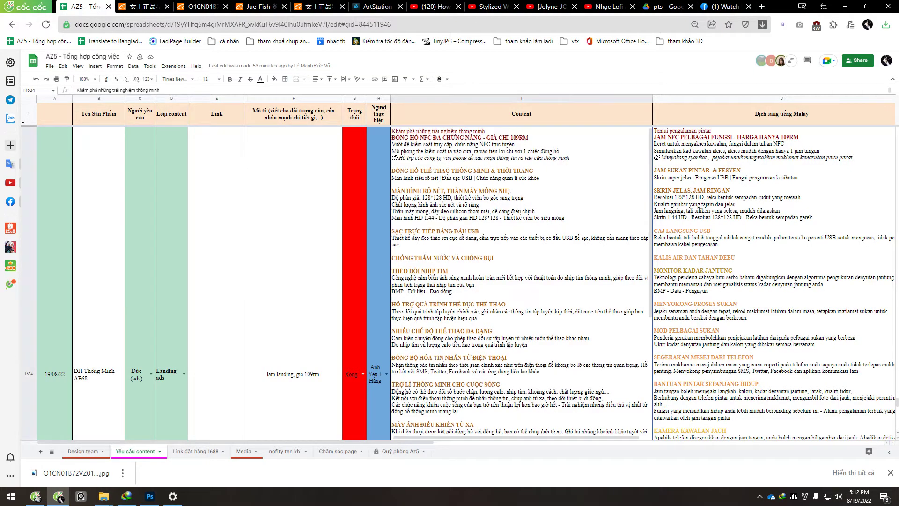
drag(481, 136, 349, 141)
key(ctrl+c)
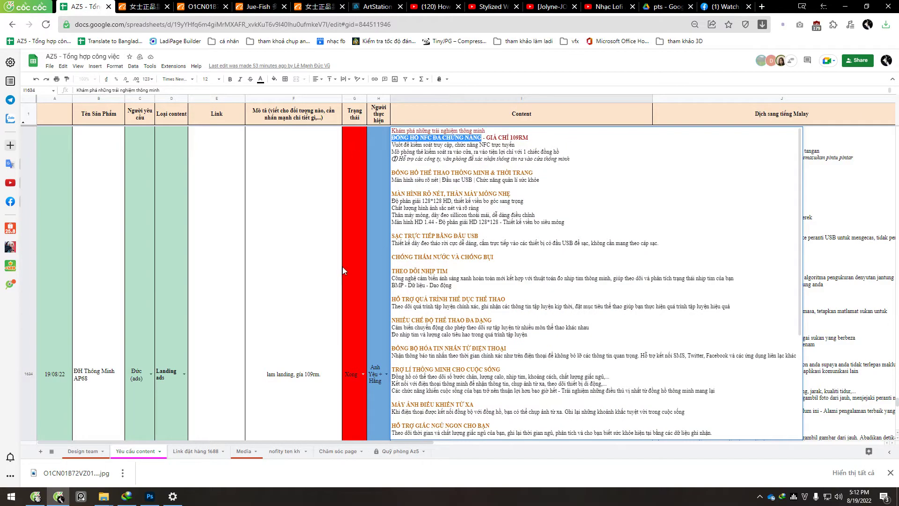
key(alt+Tab)
key(ctrl+v)
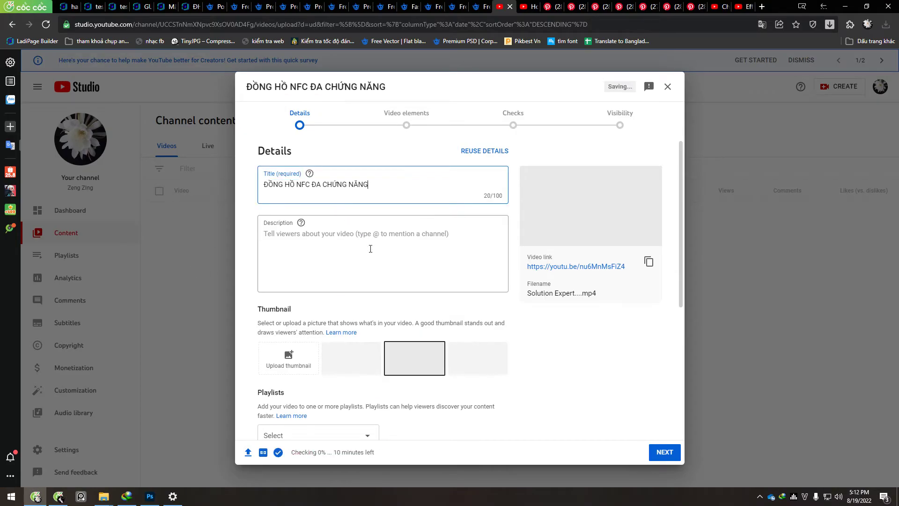
Replace the video's title with the Malay heading "JAM NFC PELBAGAI FUNGSI" copied from the spreadsheet's Malay translation column.
key(alt+Tab)
click(852, 167)
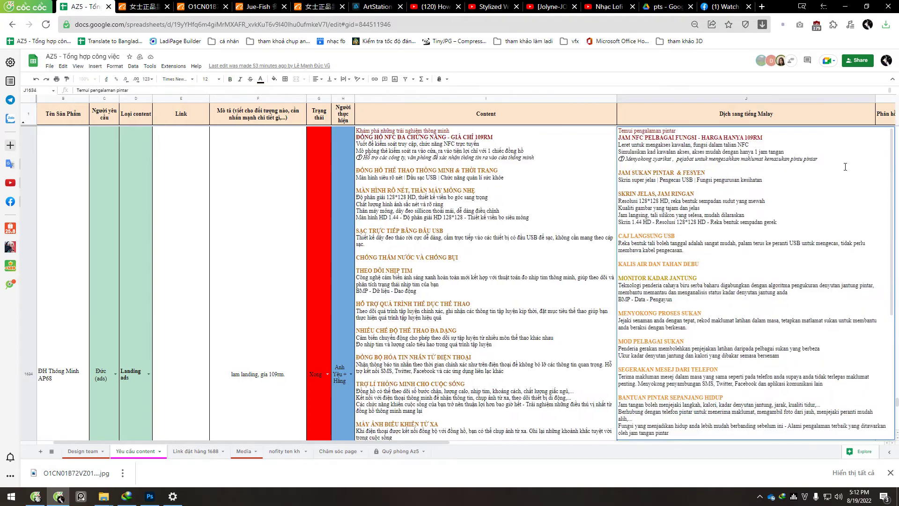
double_click(694, 135)
drag(697, 135, 607, 141)
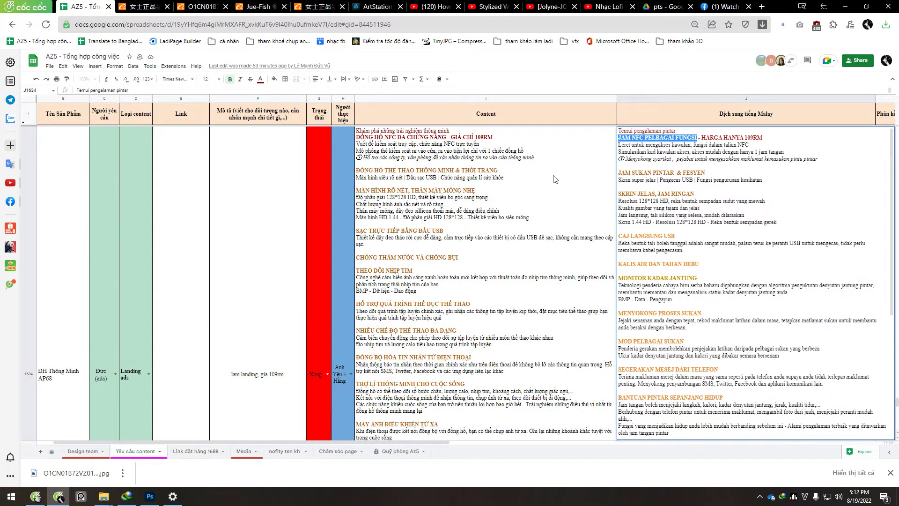
key(ctrl+c)
key(alt+Tab)
key(ctrl+a)
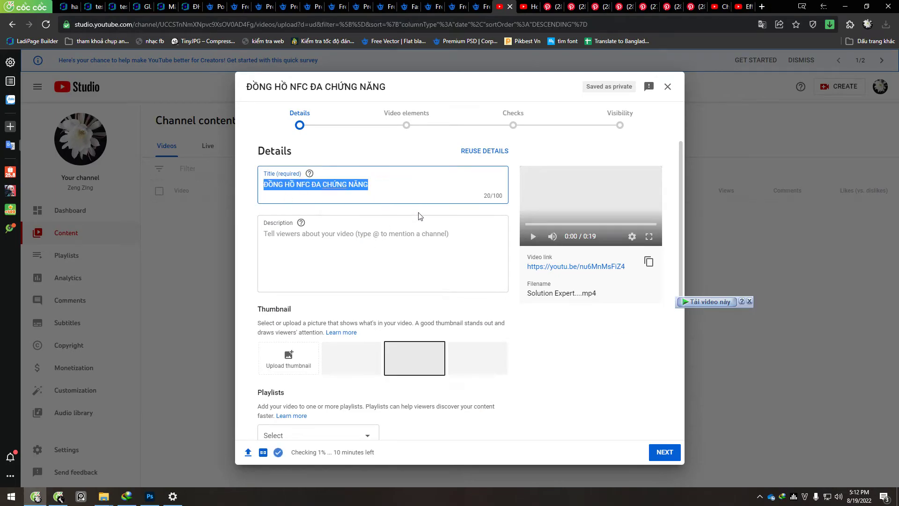
key(ctrl+v)
Fill the video's description with the spreadsheet's Malay text from "HARGA HANYA 109RM" through "kemasukan pintu pintar".
click(396, 247)
key(alt+Tab)
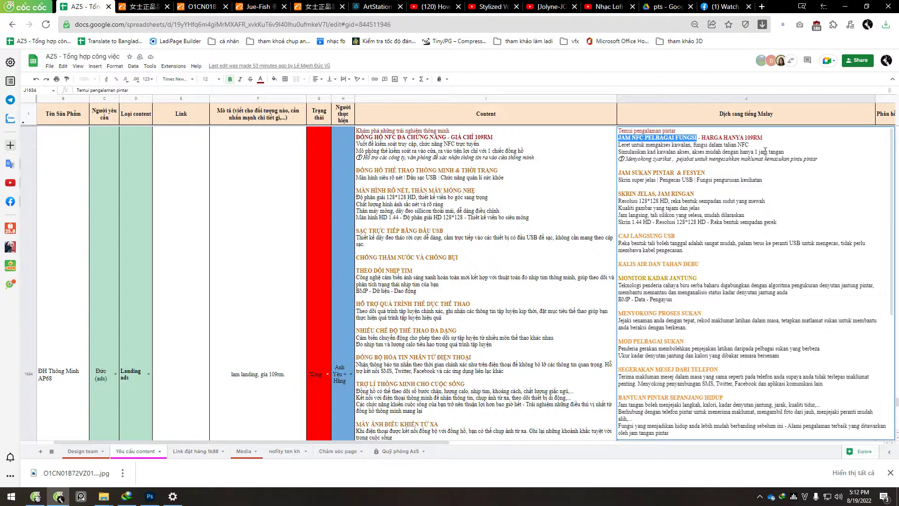
drag(702, 137, 836, 159)
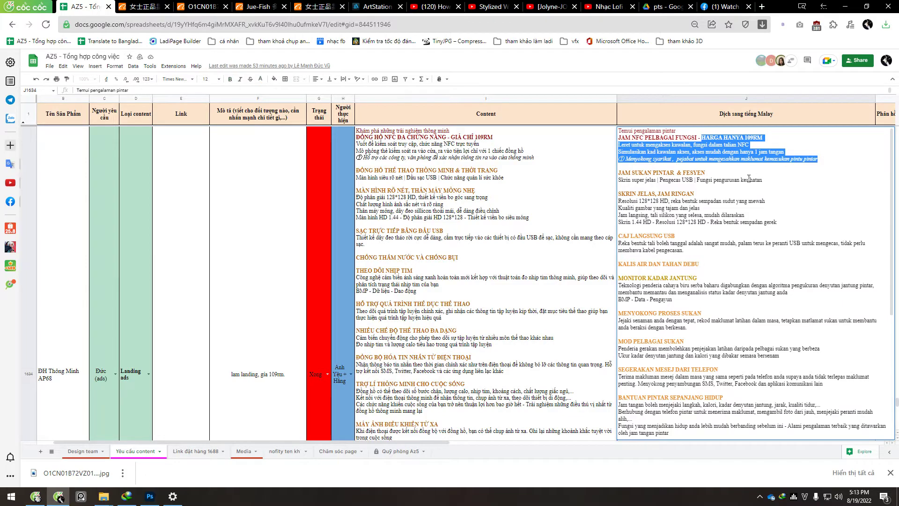
key(alt+Tab)
key(ctrl+v)
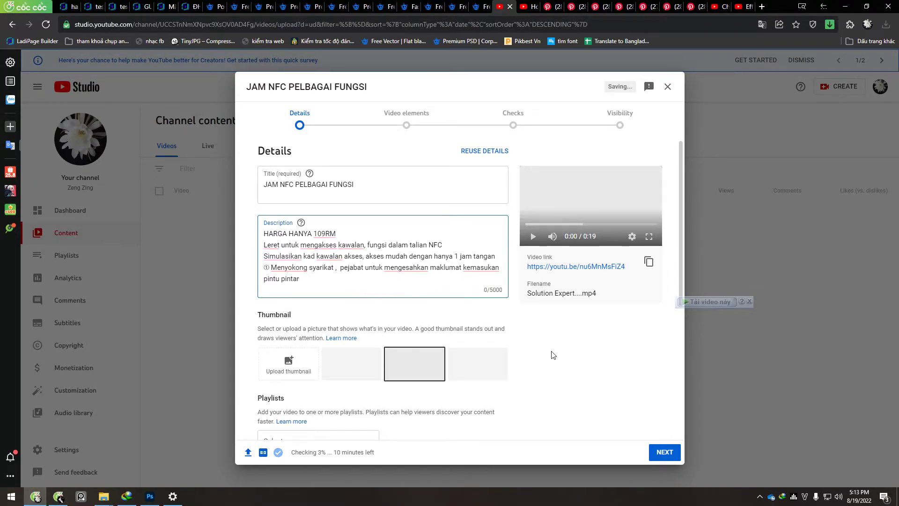
scroll(529, 348, down, 1)
scroll(588, 405, down, 4)
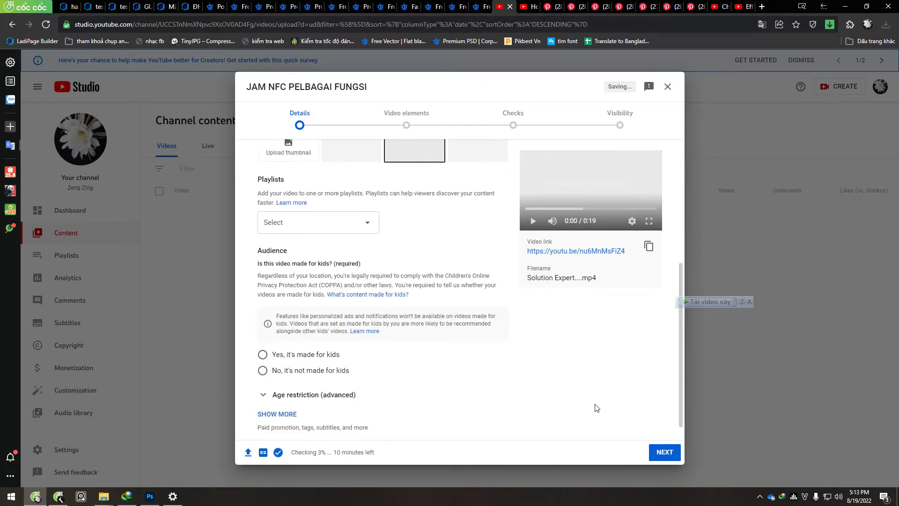
Mark the video as not made for kids and proceed through video elements and checks to the visibility stage.
scroll(359, 335, up, 4)
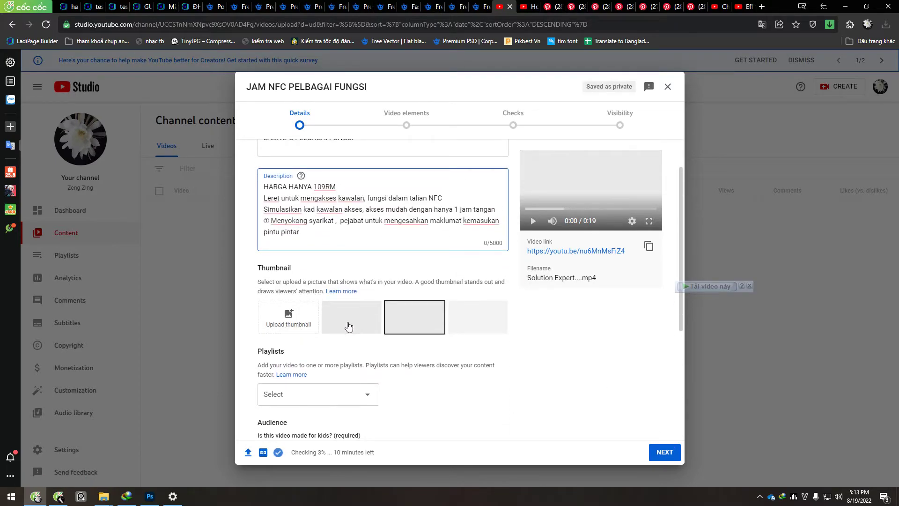
click(664, 453)
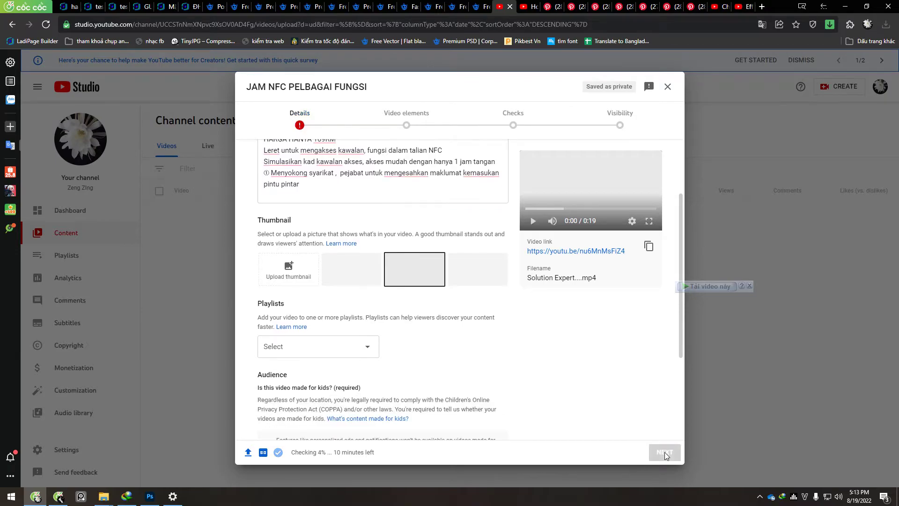
click(281, 352)
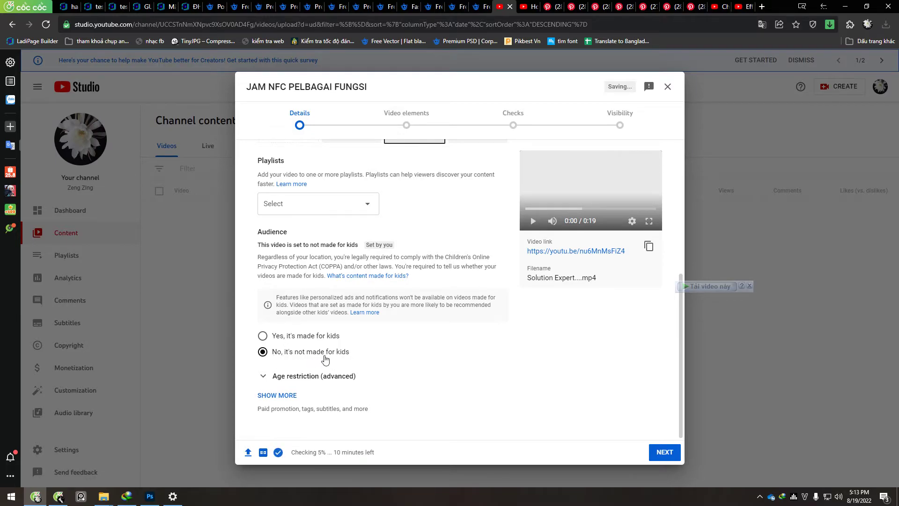
click(665, 452)
click(665, 452)
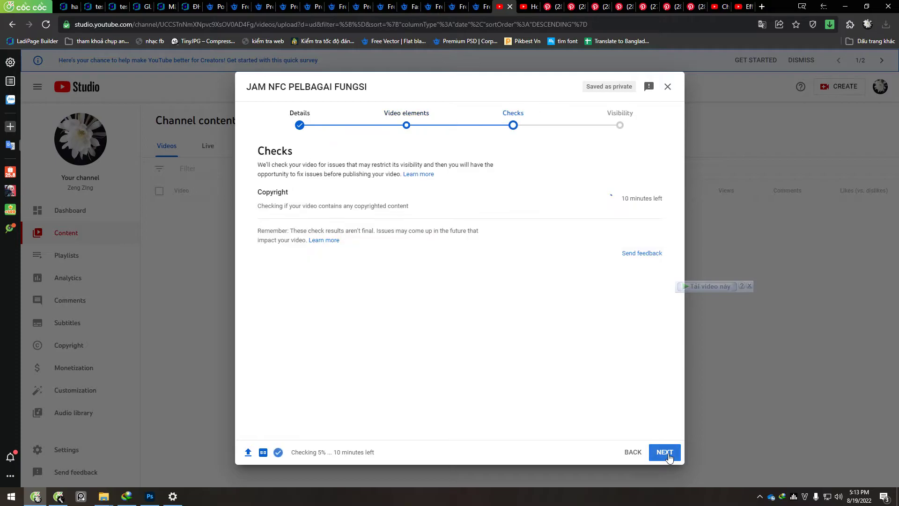
click(666, 453)
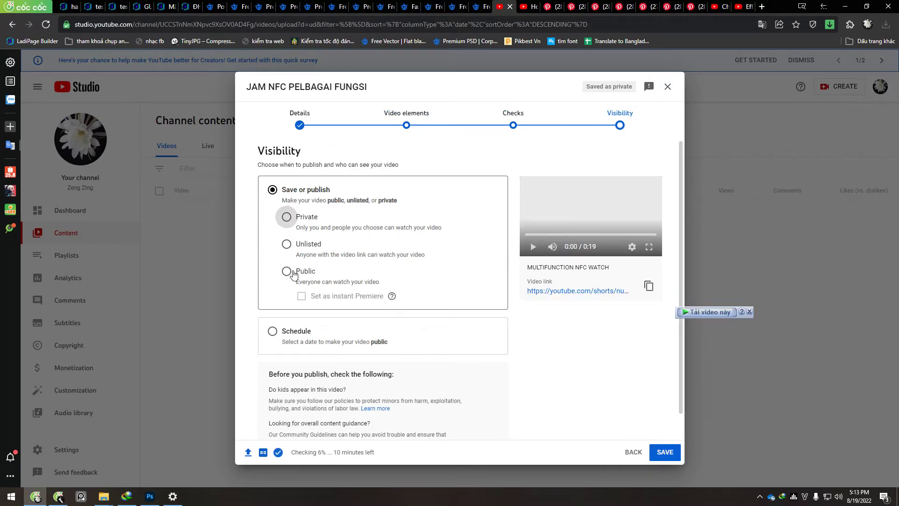
Publish the video with Public visibility and copy its video link.
click(297, 275)
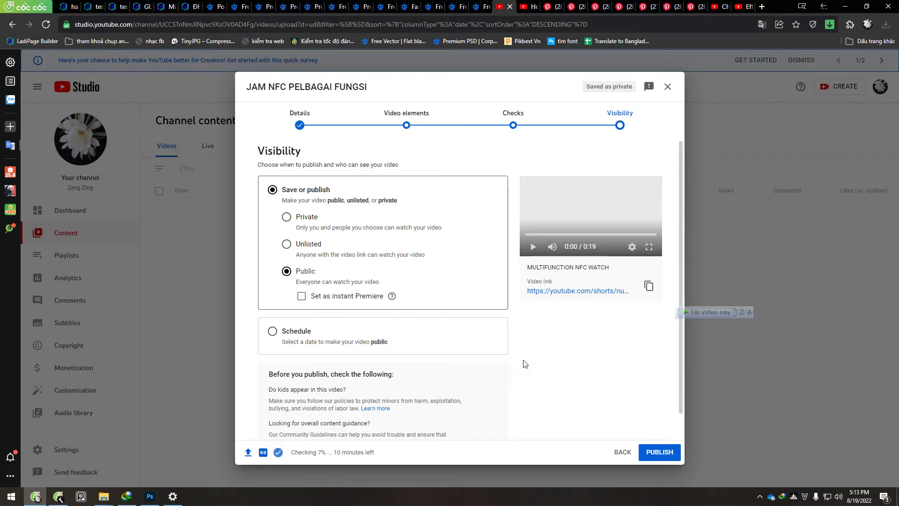
click(648, 285)
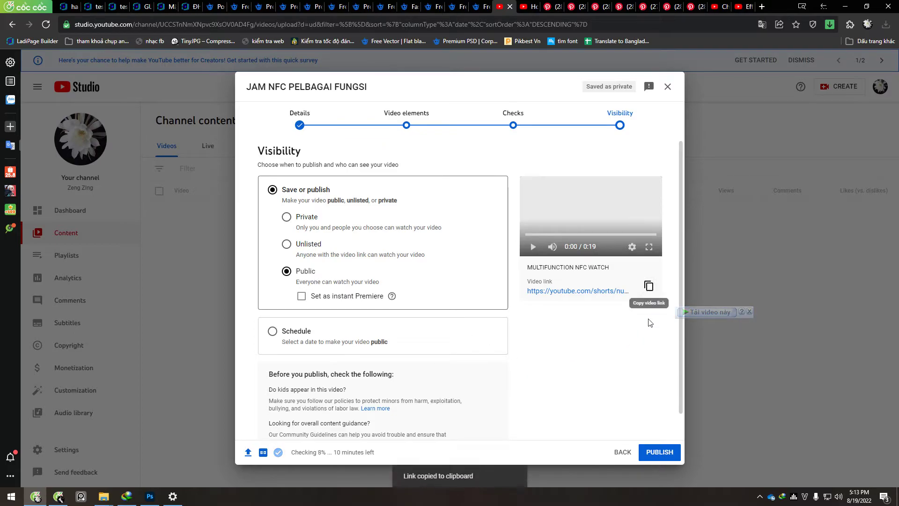
click(662, 454)
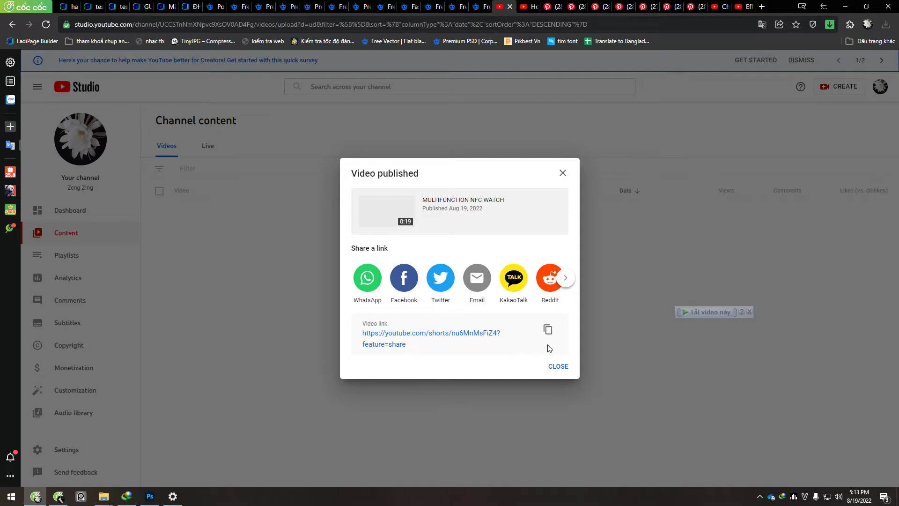
click(548, 330)
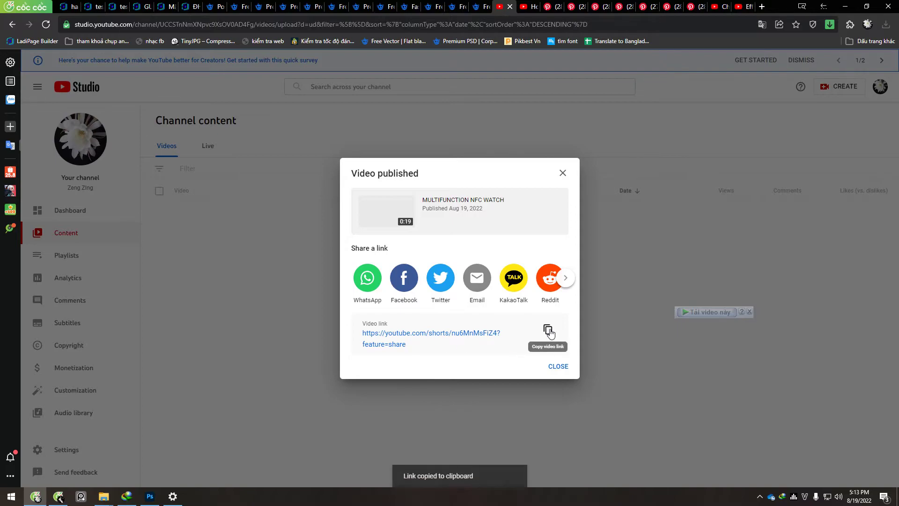
click(58, 496)
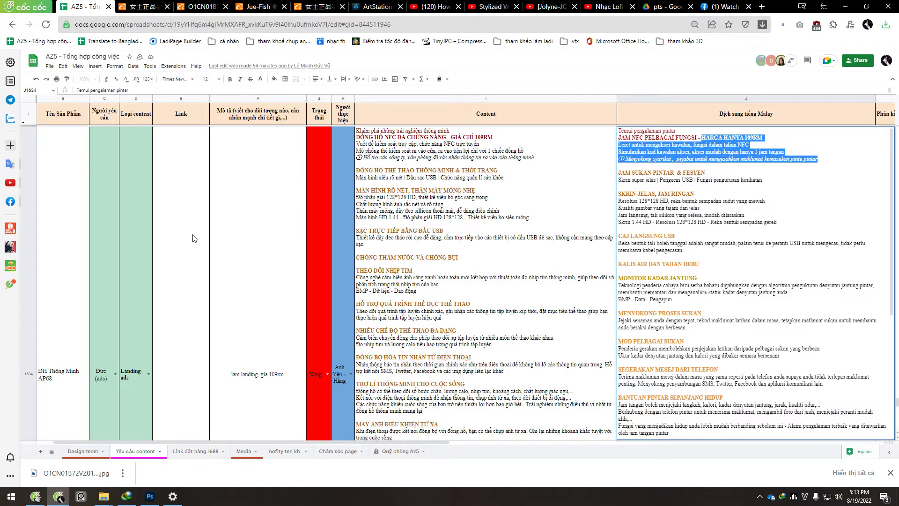
key(alt+Tab)
click(67, 7)
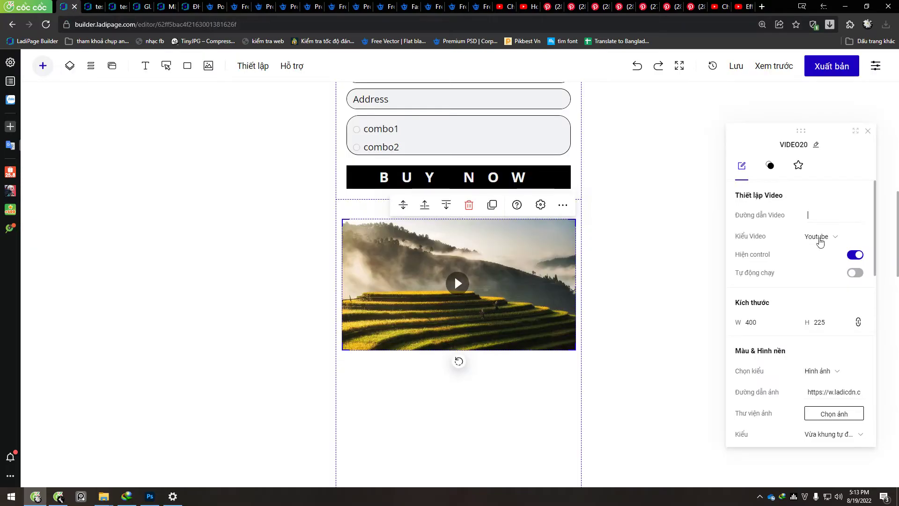
key(ctrl+v)
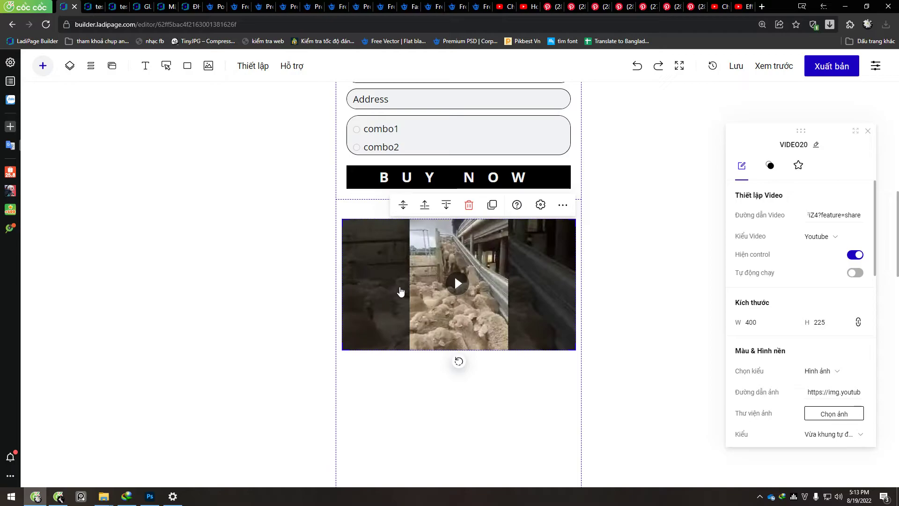
click(667, 305)
Set the video element's cover image to hà1.png from the media library.
click(520, 304)
scroll(766, 344, down, 2)
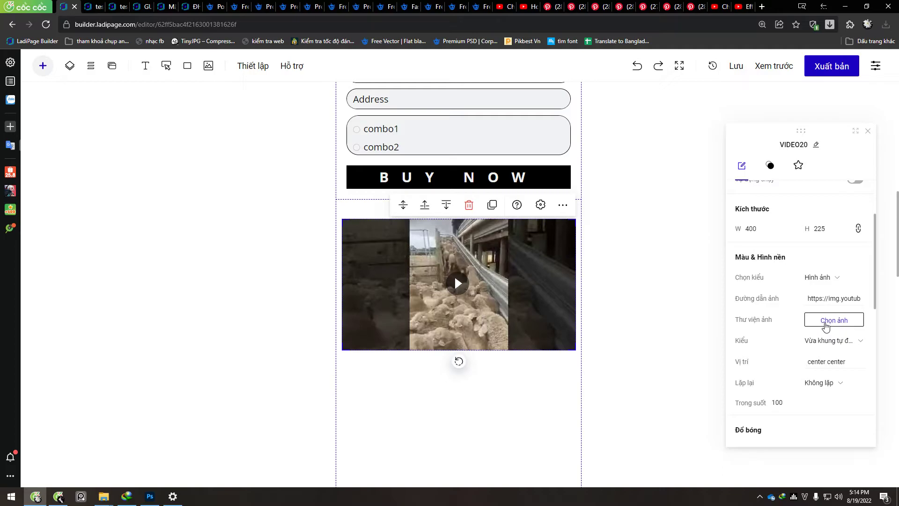
click(825, 323)
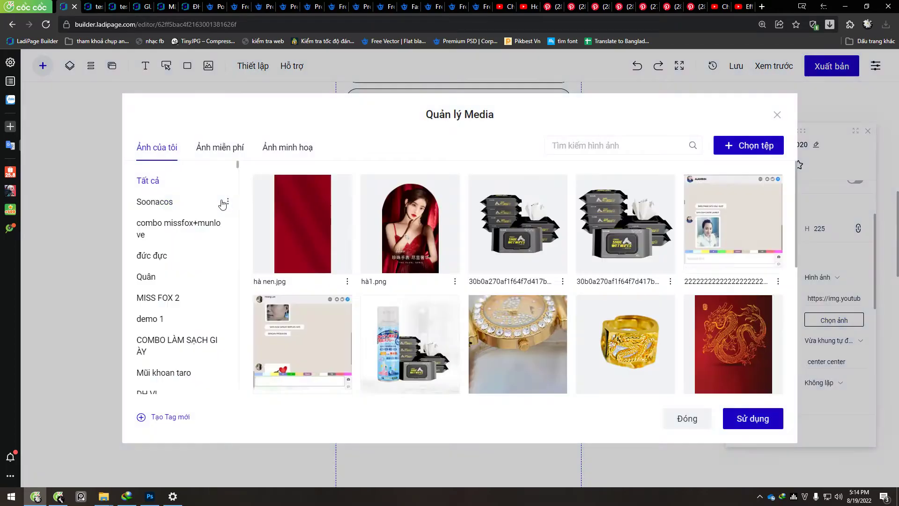
click(402, 244)
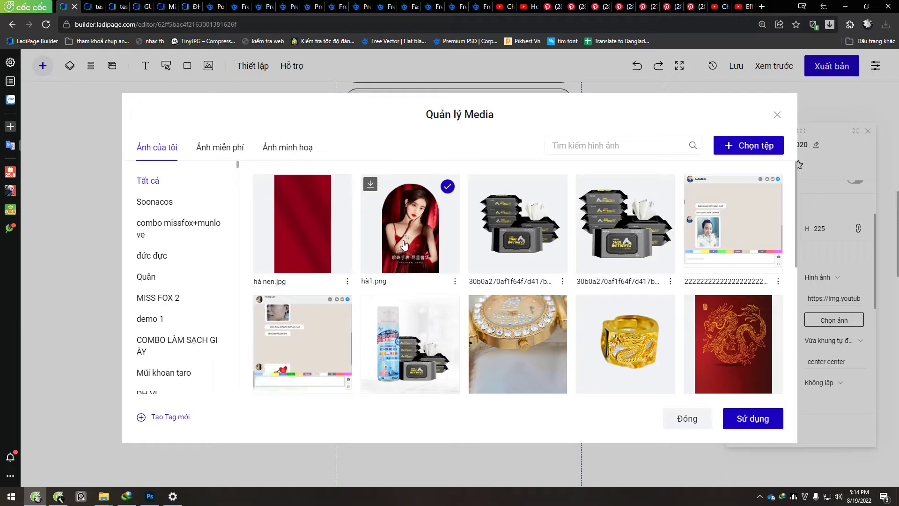
click(758, 419)
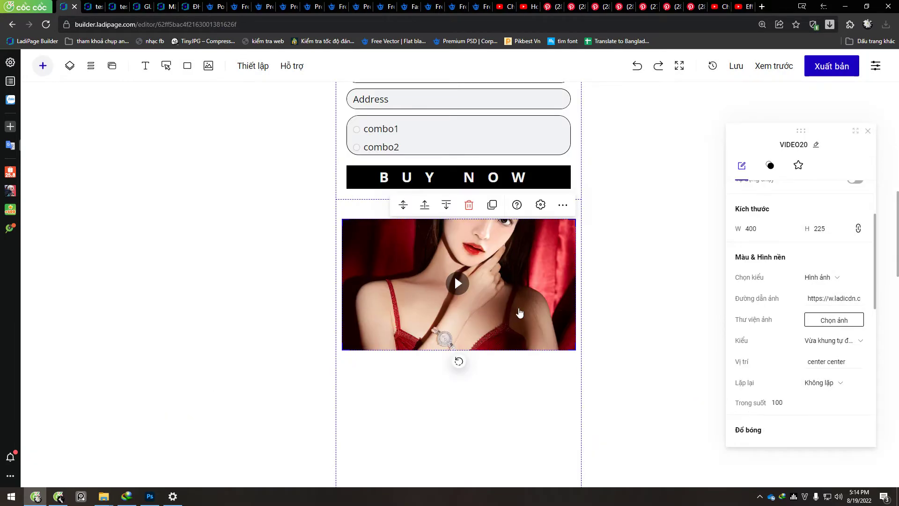
click(679, 305)
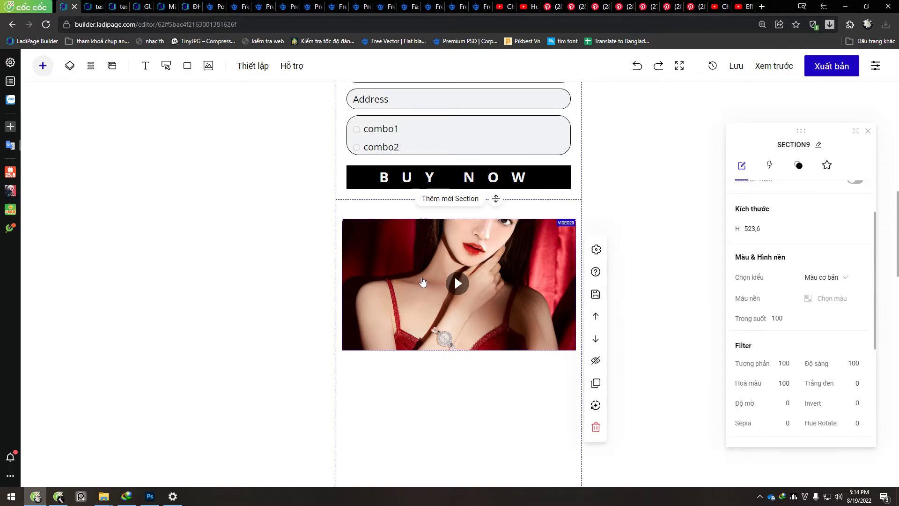
Try to move the video up so it sits just below the top edge of its section.
scroll(454, 239, down, 1)
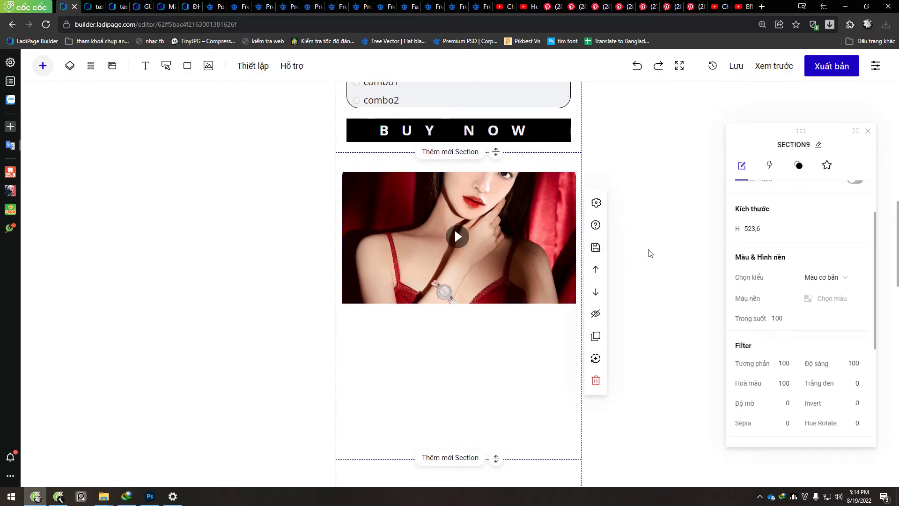
scroll(654, 251, up, 2)
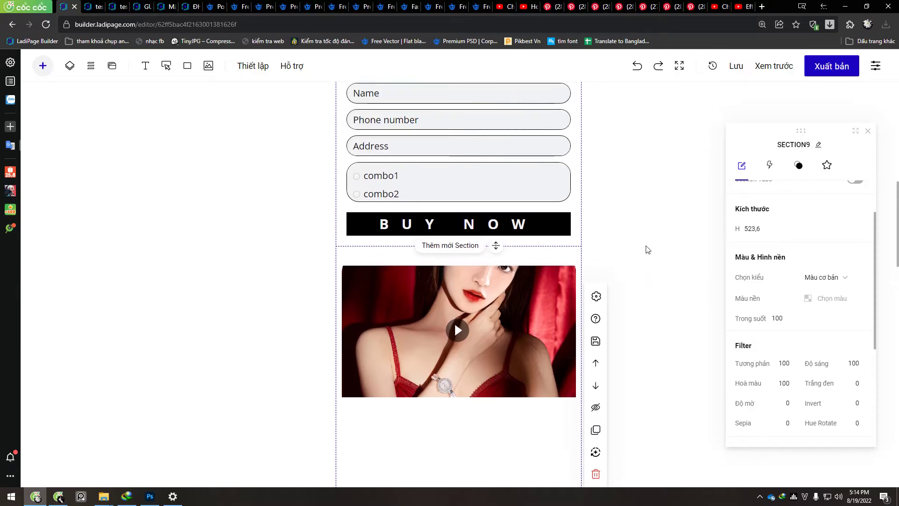
scroll(636, 245, down, 1)
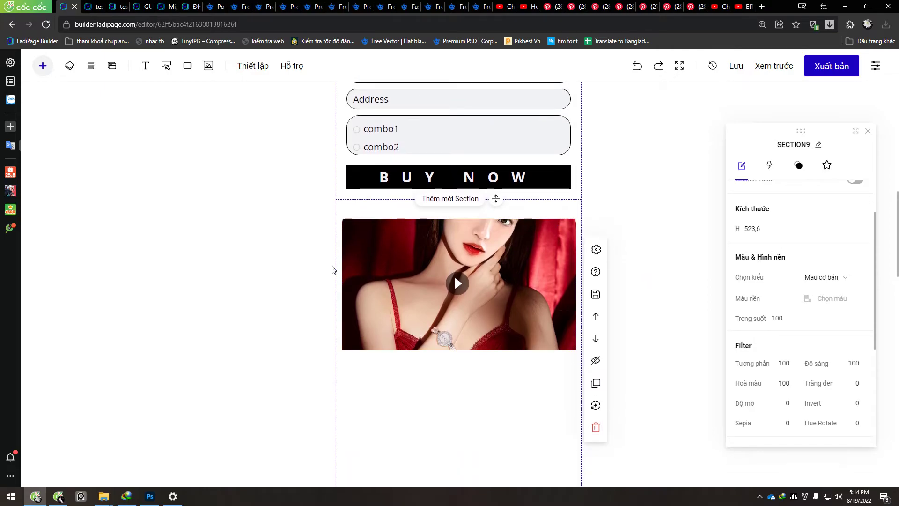
scroll(333, 267, up, 1)
drag(465, 306, 465, 292)
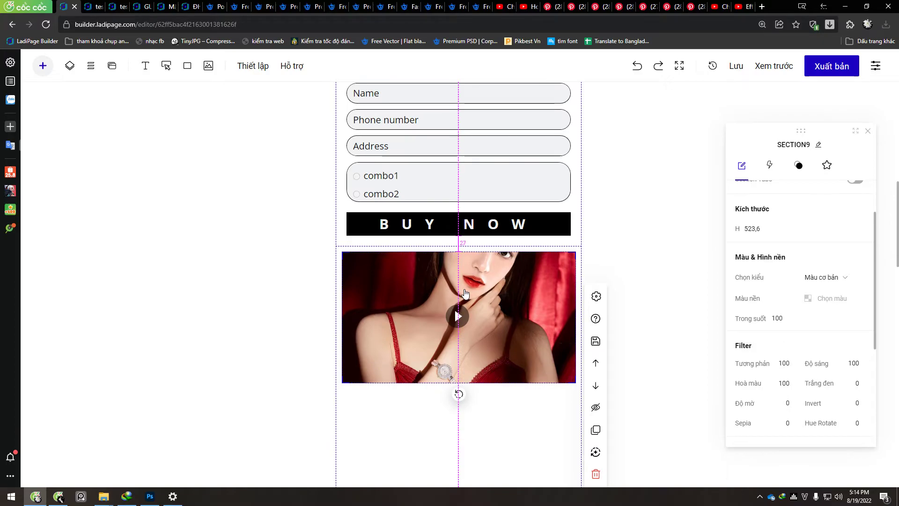
scroll(351, 273, down, 1)
scroll(327, 275, down, 2)
scroll(327, 283, up, 2)
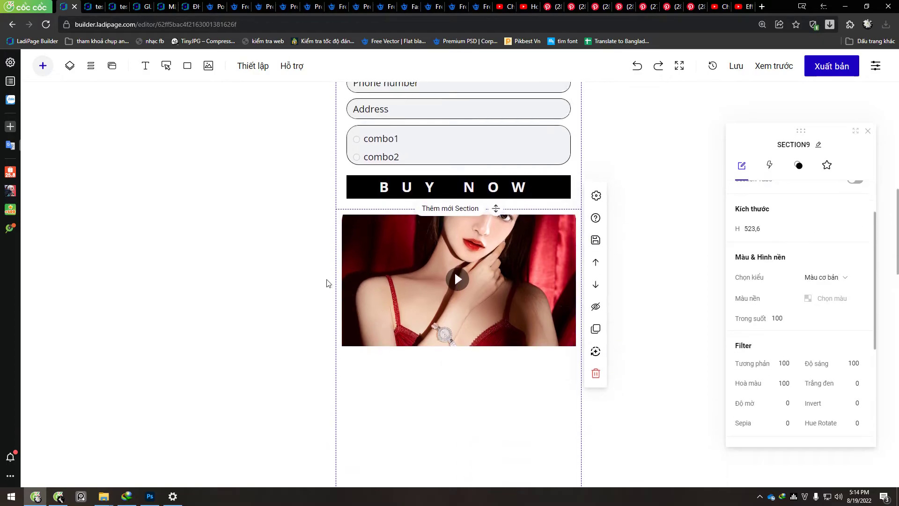
scroll(469, 363, down, 2)
Try to shorten the video section so its lower edge lies just beneath the video.
click(487, 360)
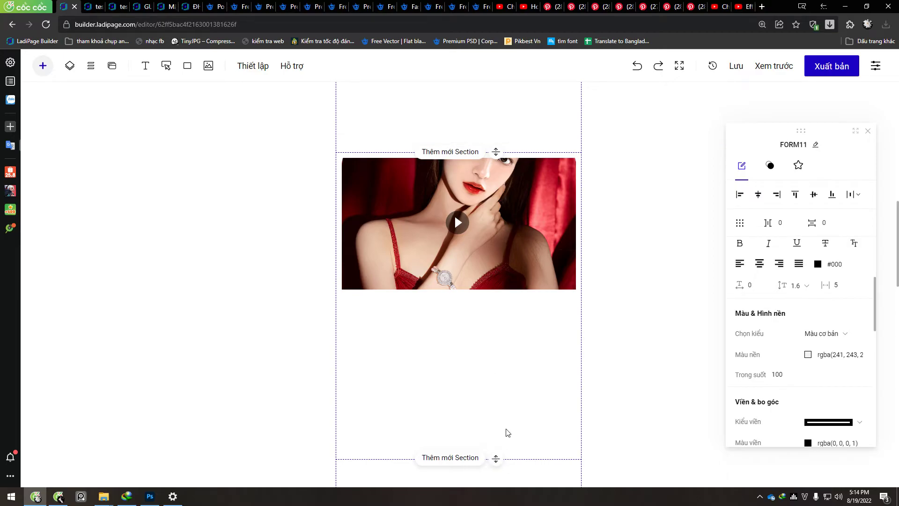
click(520, 379)
scroll(489, 349, down, 2)
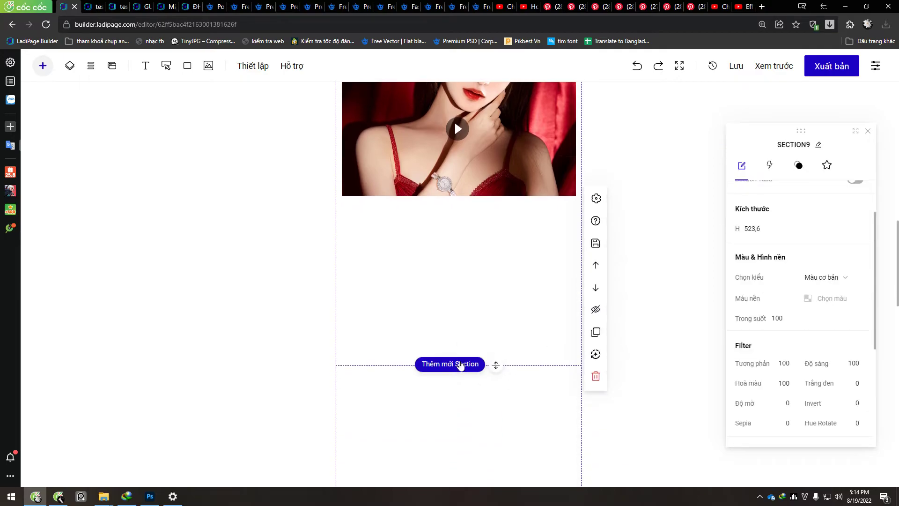
scroll(440, 328, down, 3)
scroll(434, 316, up, 4)
drag(497, 412, 496, 250)
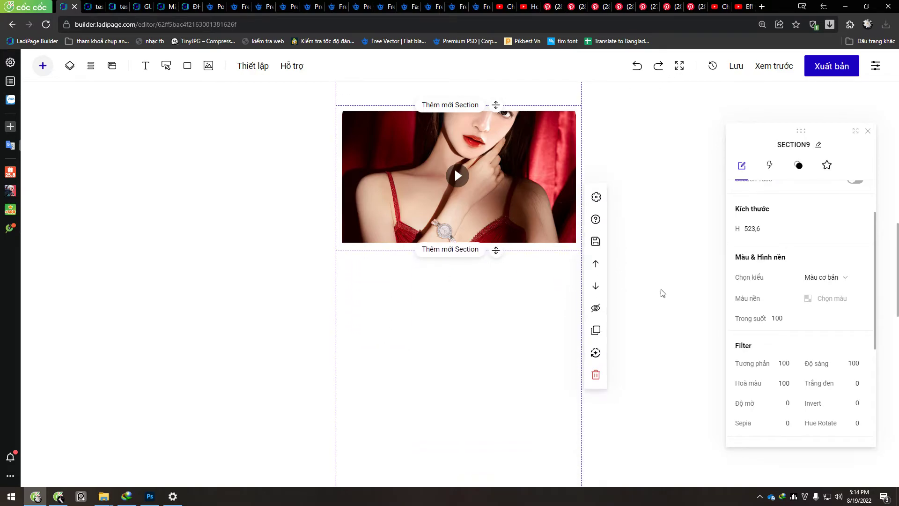
Undo the section resize, the video move and the accidental change to the order form's layout.
click(440, 335)
scroll(440, 335, up, 3)
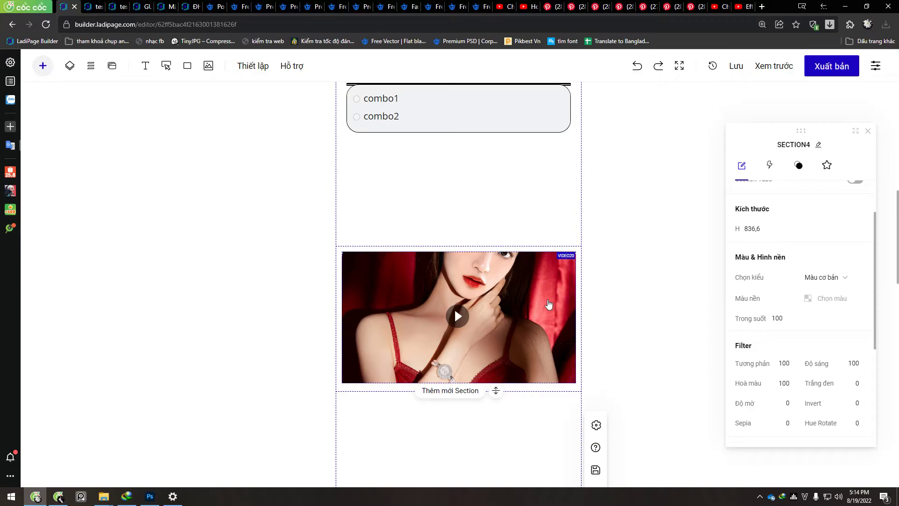
scroll(427, 257, up, 3)
scroll(427, 265, down, 3)
scroll(426, 259, up, 2)
click(437, 233)
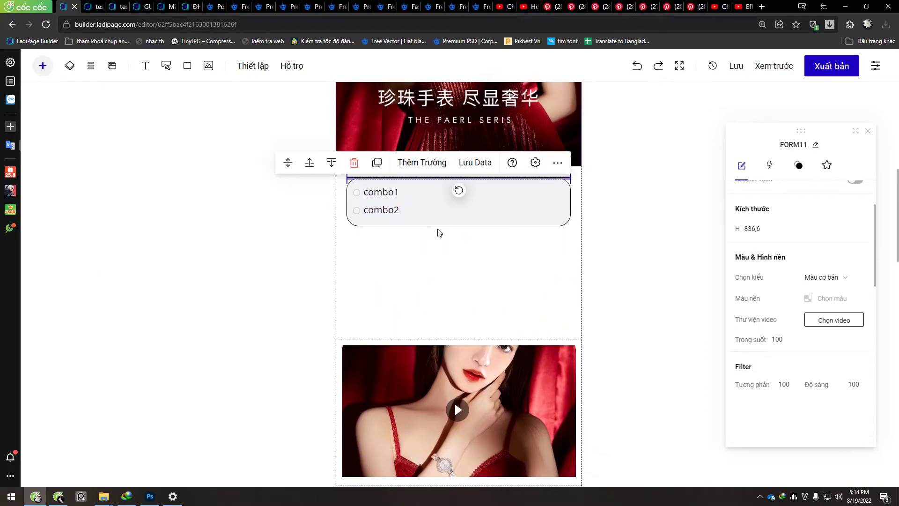
click(607, 288)
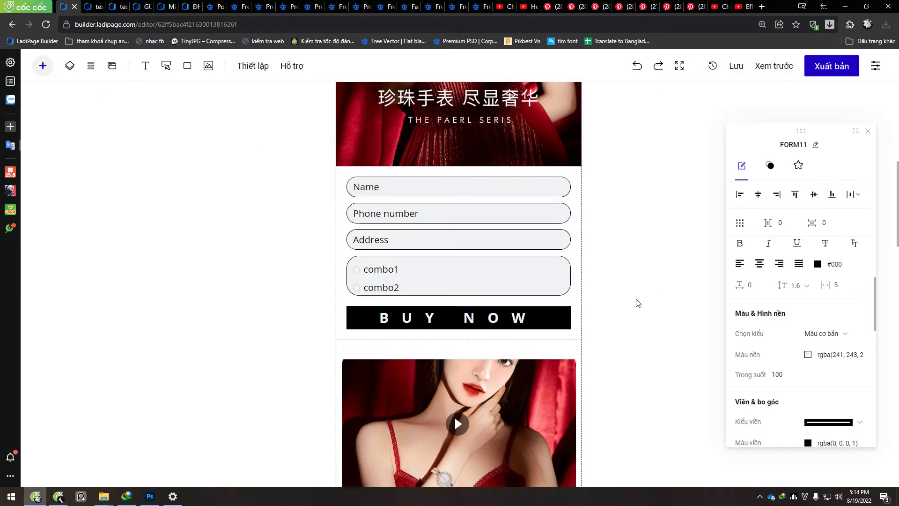
Move the video up within its section, leaving only a small gap below the order form section.
click(447, 351)
scroll(442, 398, down, 2)
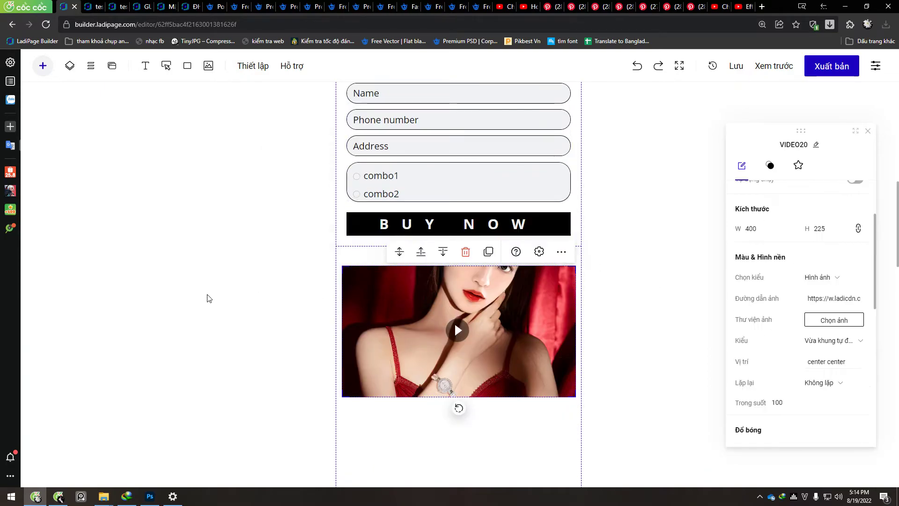
drag(406, 303, 403, 290)
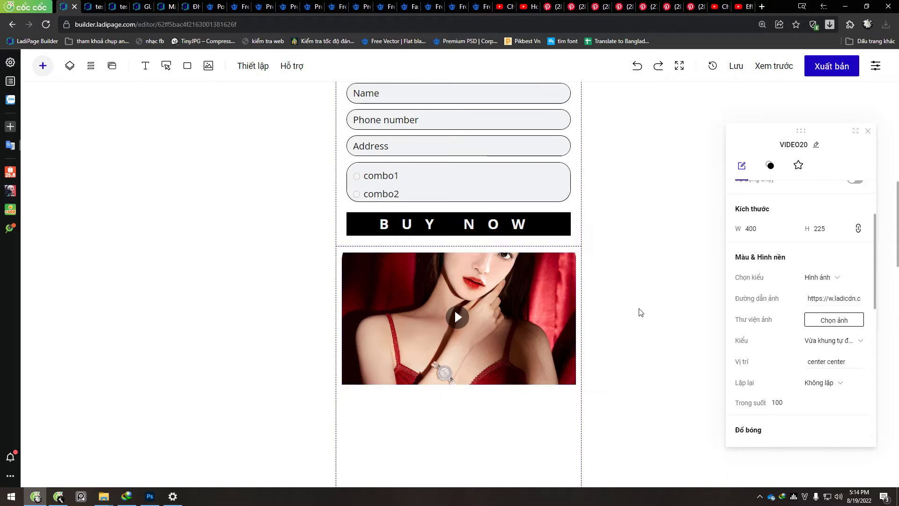
Shorten the video section by raising its lower boundary to just below the video.
click(612, 310)
scroll(255, 295, down, 3)
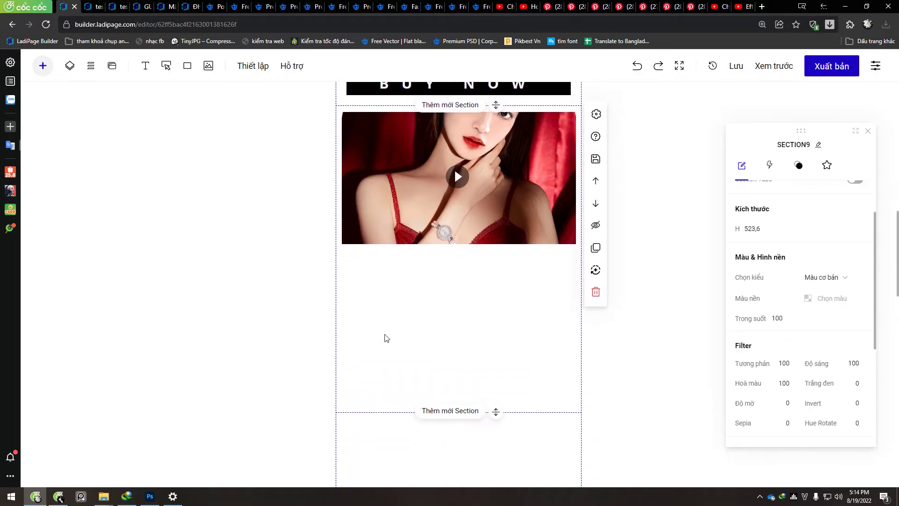
drag(496, 410, 494, 250)
scroll(276, 307, up, 4)
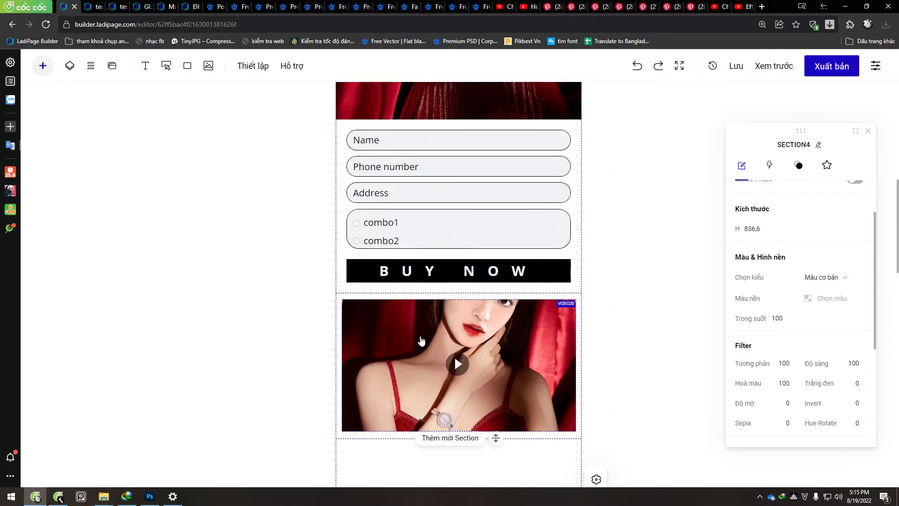
scroll(382, 315, down, 1)
scroll(323, 321, up, 8)
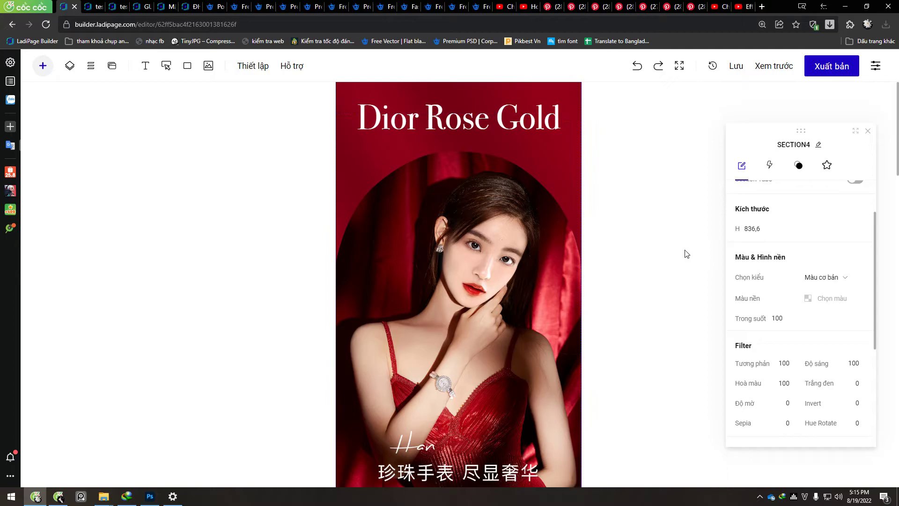
scroll(673, 243, down, 7)
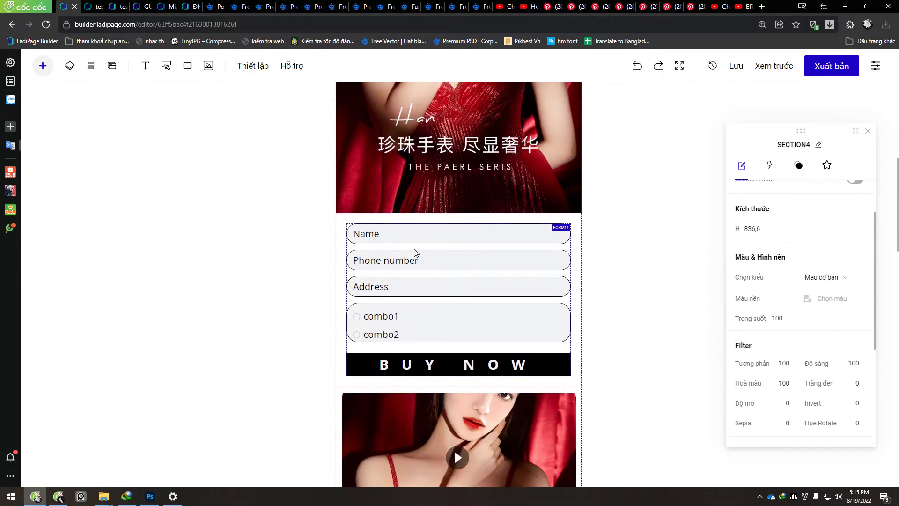
scroll(513, 251, down, 4)
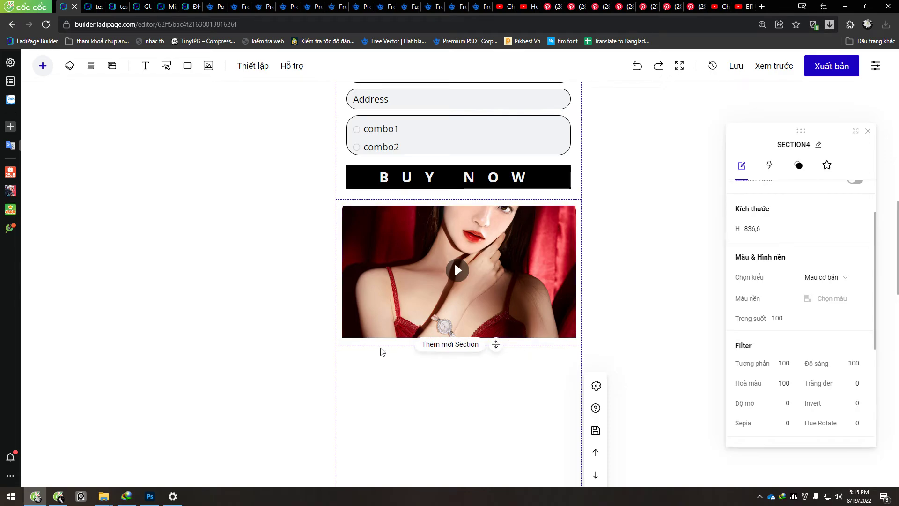
Add a new blank section directly beneath the video section.
scroll(454, 311, down, 4)
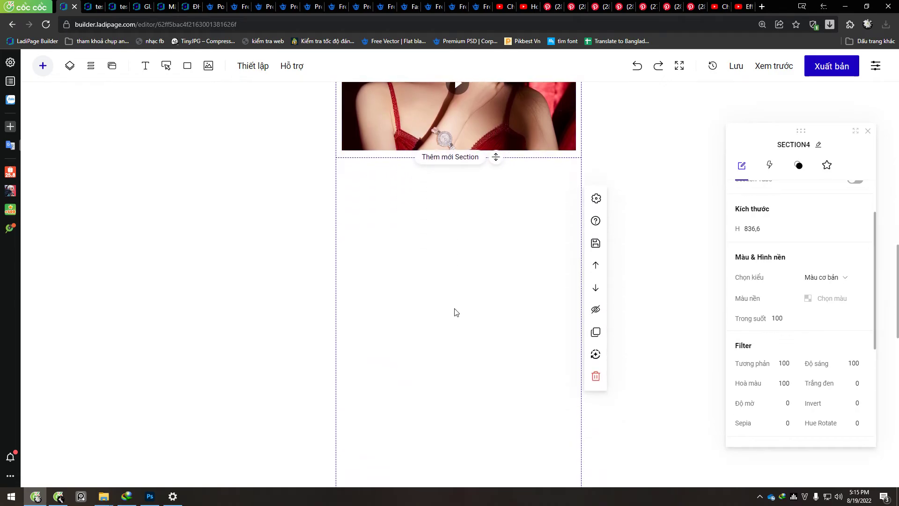
click(450, 159)
click(338, 220)
scroll(423, 361, up, 8)
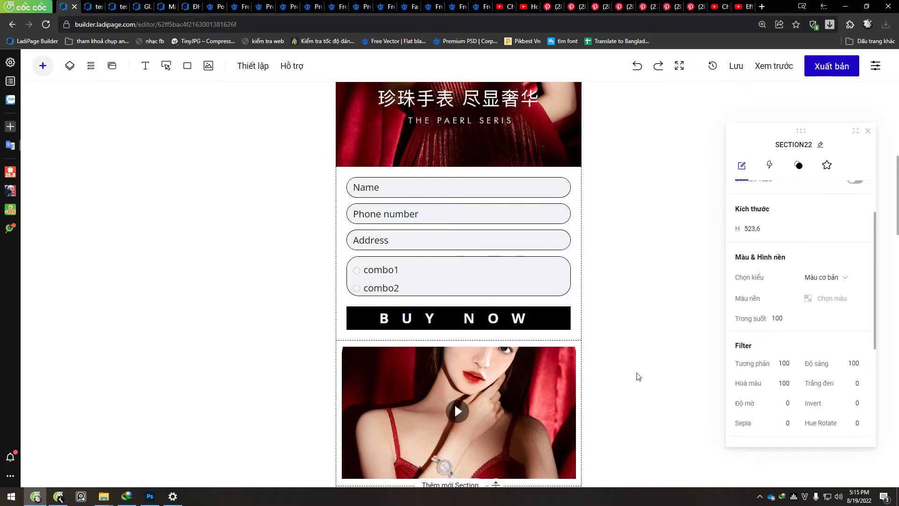
scroll(635, 374, down, 5)
scroll(636, 374, down, 5)
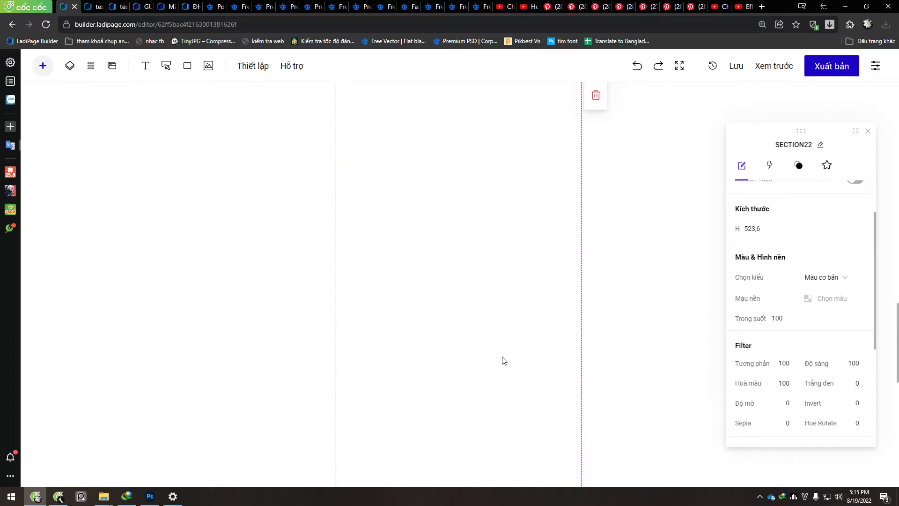
scroll(350, 332, up, 10)
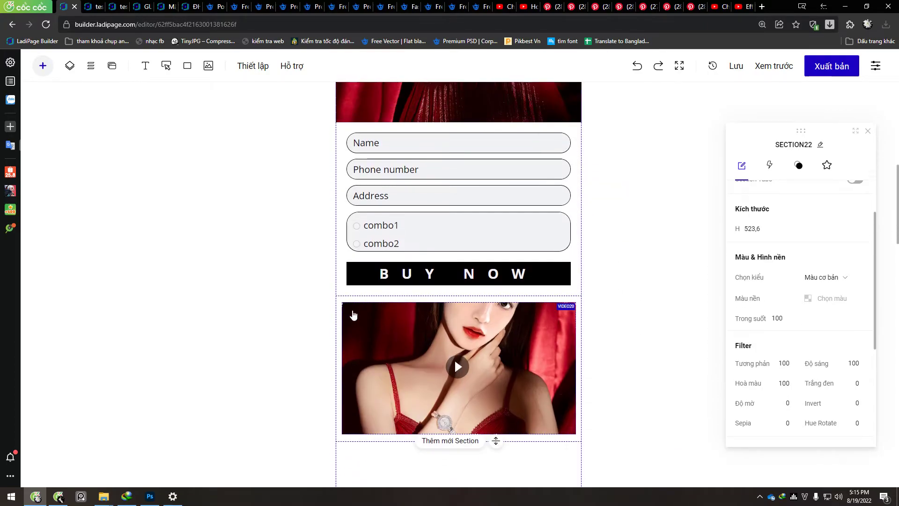
Copy the order form section and paste the duplicate beneath the new blank section.
click(611, 361)
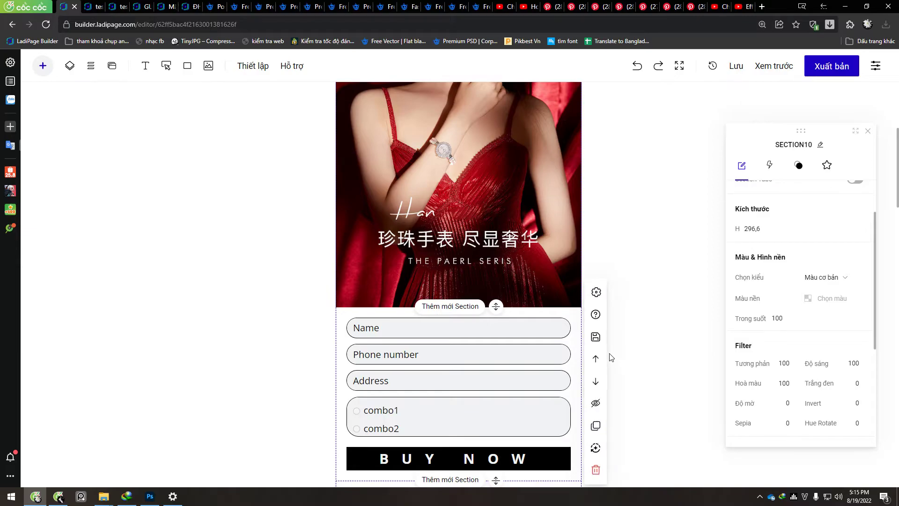
scroll(610, 356, down, 5)
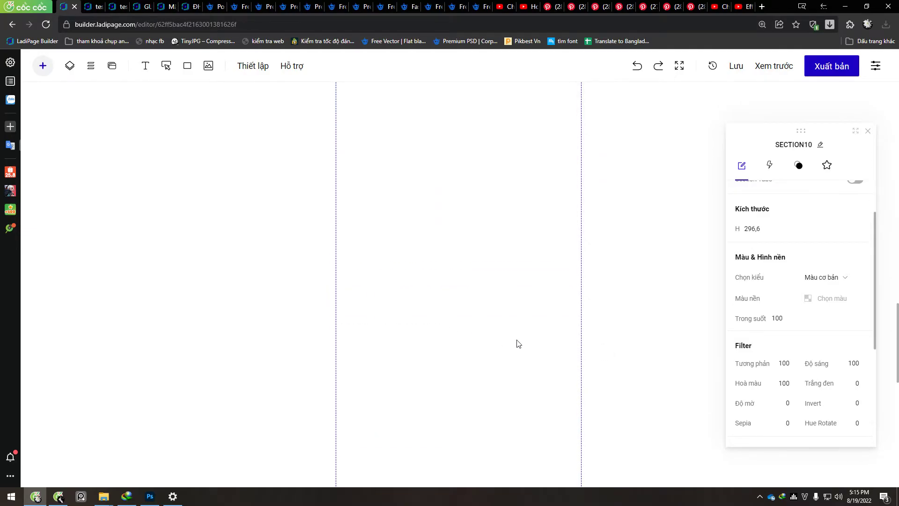
click(444, 318)
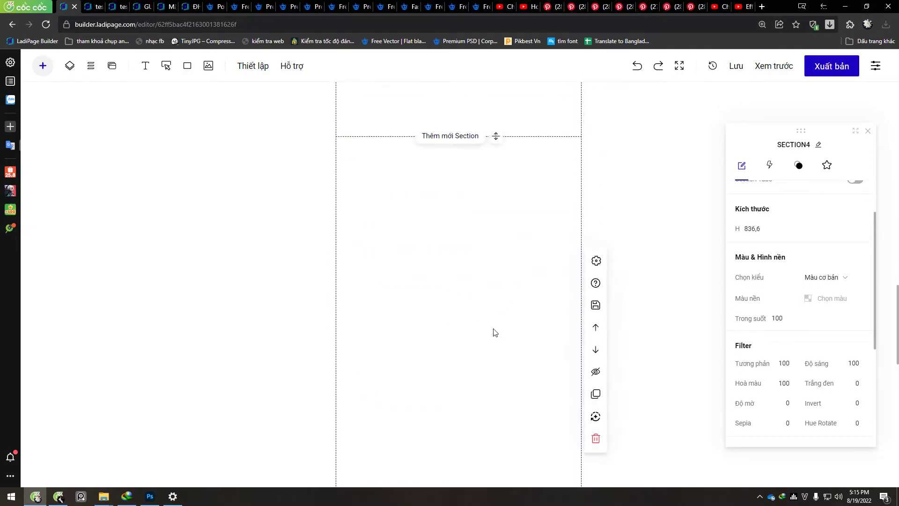
scroll(426, 364, up, 5)
scroll(427, 362, down, 3)
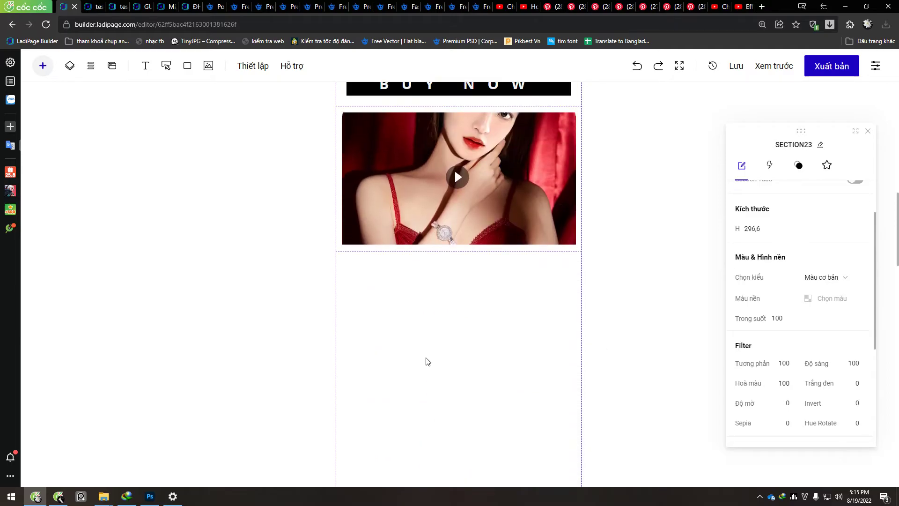
Review the page's section order from the poster image through the order form, video and blank section to the second order form.
scroll(426, 362, up, 5)
scroll(484, 358, down, 2)
scroll(471, 371, up, 4)
scroll(427, 359, down, 8)
scroll(434, 287, up, 4)
scroll(297, 377, down, 5)
scroll(284, 367, up, 7)
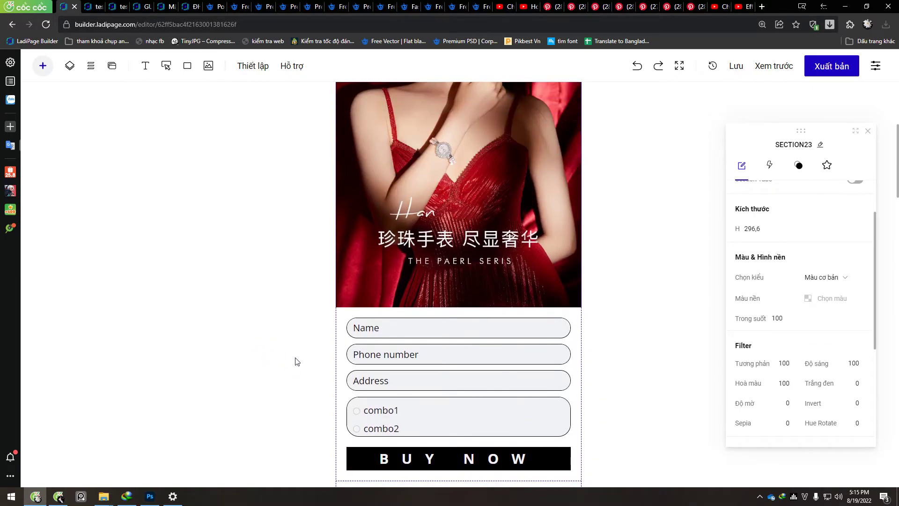
click(305, 361)
scroll(347, 353, down, 2)
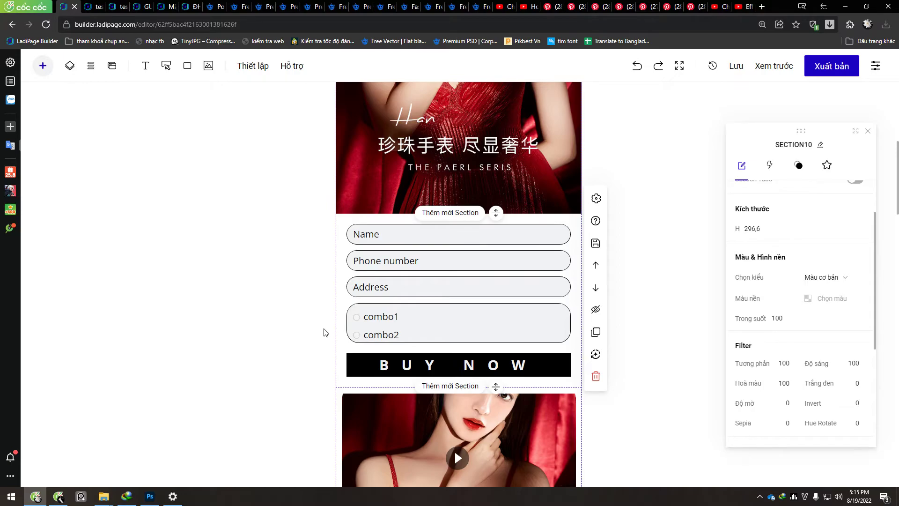
scroll(323, 332, down, 7)
scroll(321, 327, up, 7)
scroll(313, 327, down, 3)
scroll(357, 329, up, 1)
scroll(377, 349, up, 1)
scroll(375, 346, down, 2)
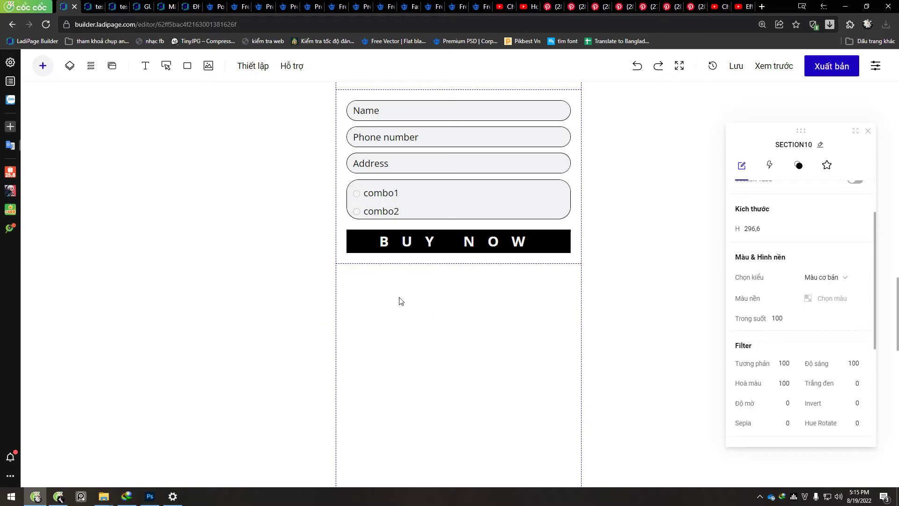
scroll(405, 335, down, 3)
scroll(406, 333, up, 2)
scroll(421, 323, down, 4)
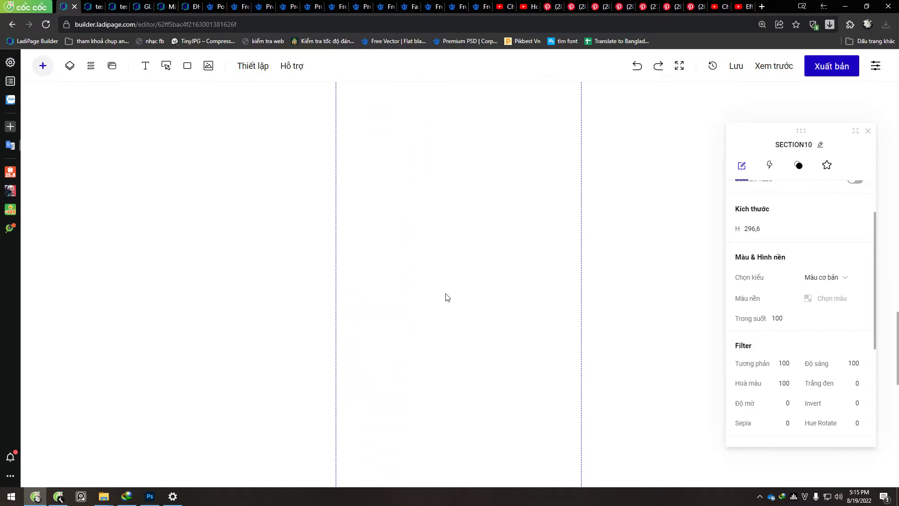
Switch to the existing bracelet gift sale page, show its mobile version, and copy the dark Policy and FAQ section.
click(115, 7)
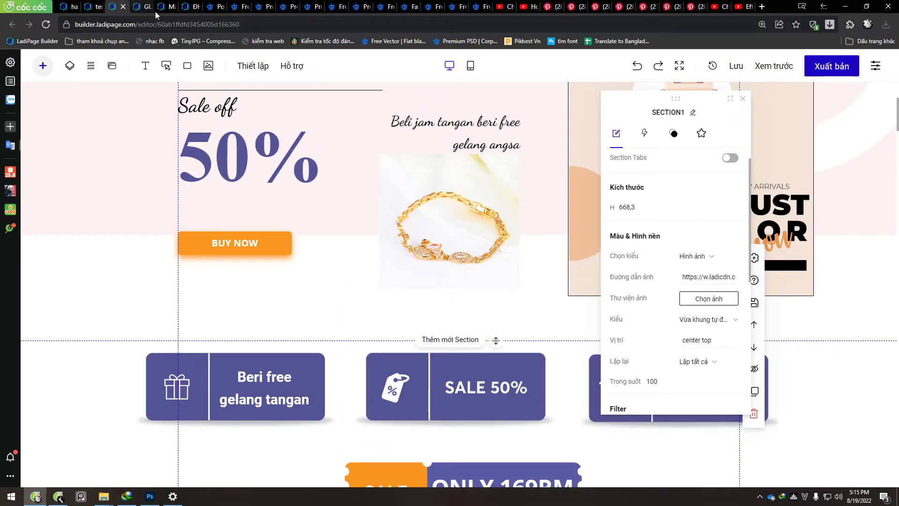
scroll(196, 264, down, 6)
scroll(196, 263, down, 10)
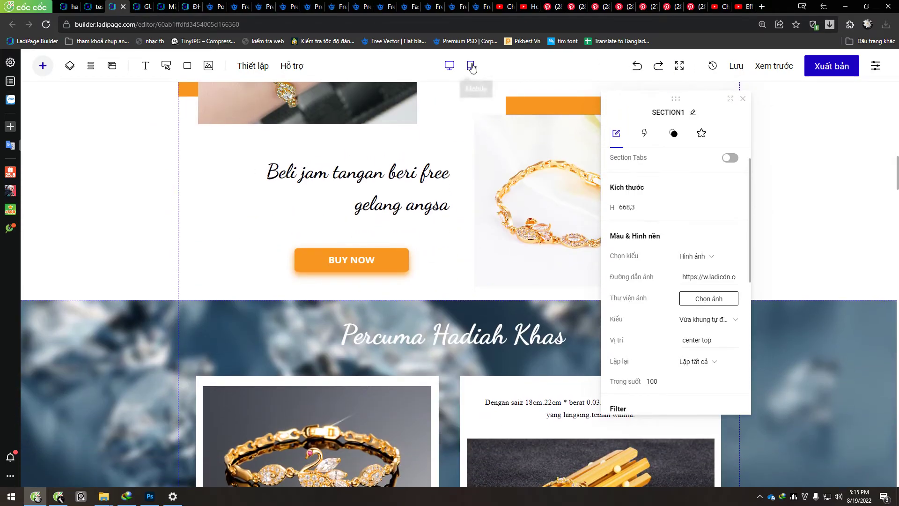
scroll(299, 218, down, 10)
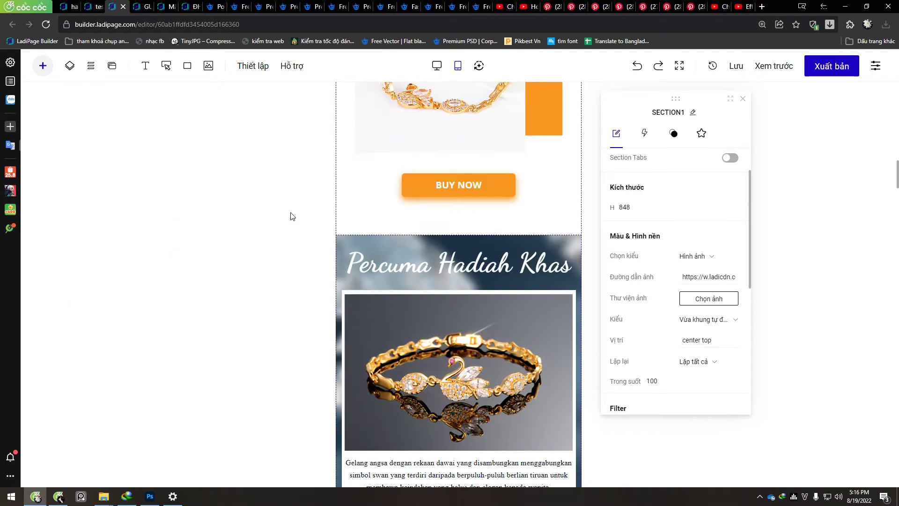
scroll(289, 216, down, 15)
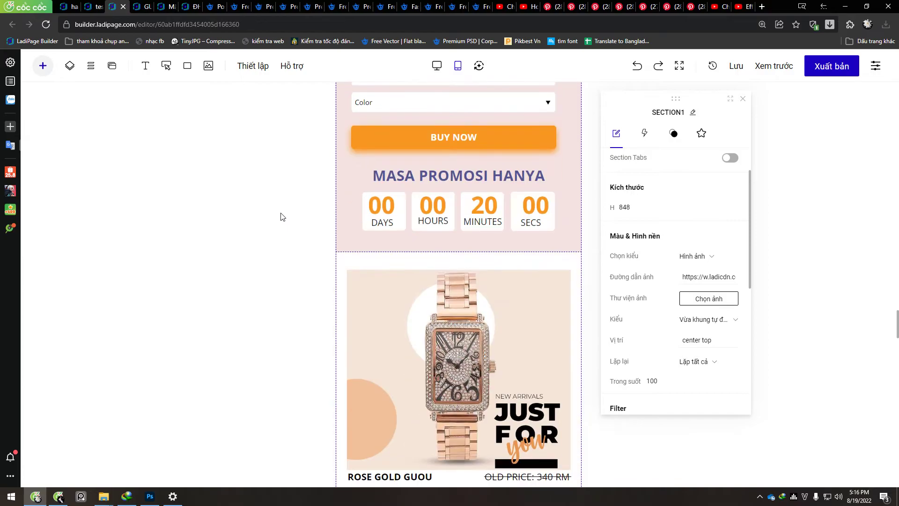
scroll(278, 217, down, 20)
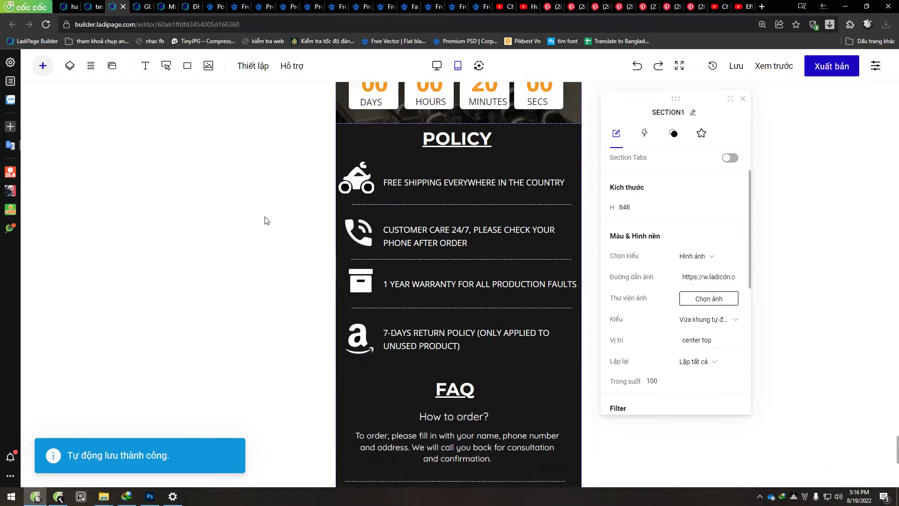
scroll(263, 218, up, 2)
click(257, 267)
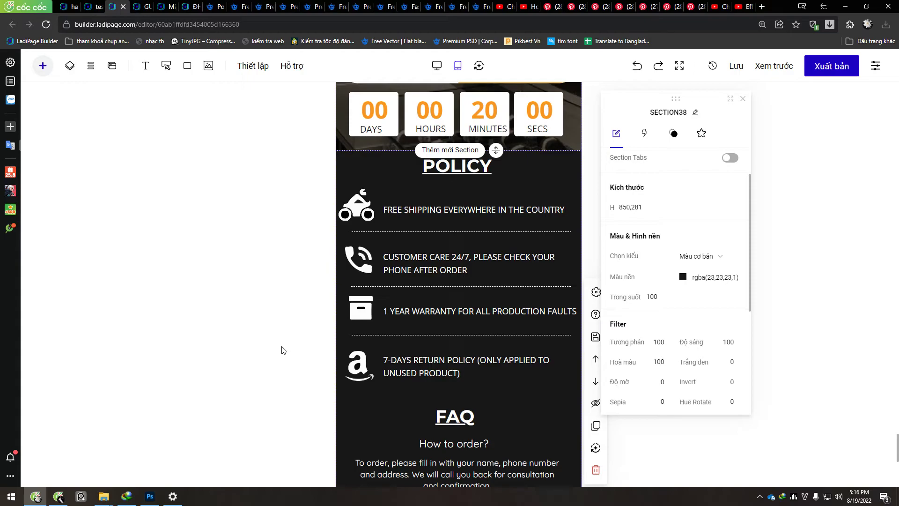
Return to the watch landing page and paste the Policy and FAQ section beneath the second order form.
click(71, 6)
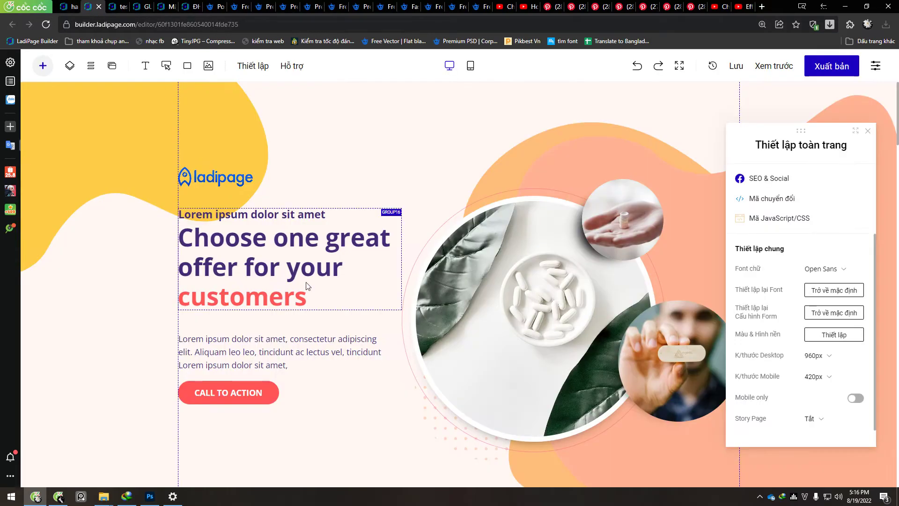
scroll(375, 360, down, 5)
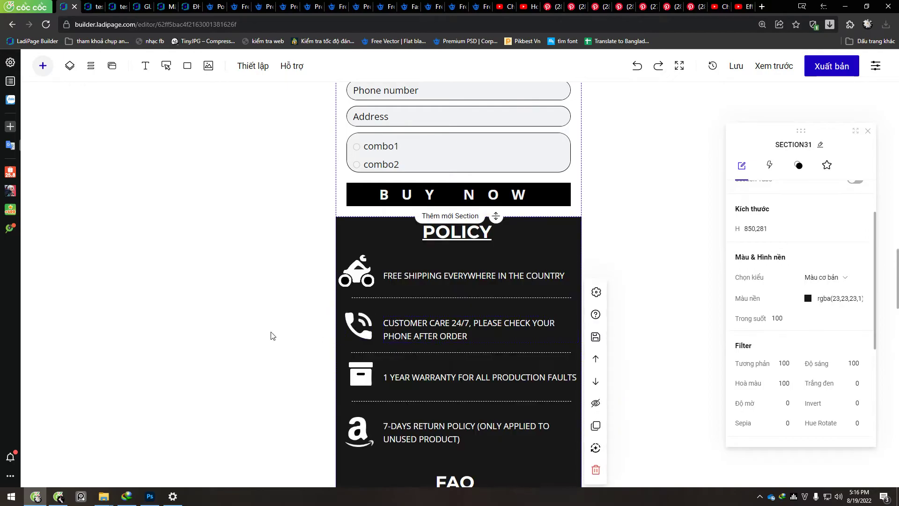
scroll(224, 344, down, 5)
scroll(223, 343, down, 3)
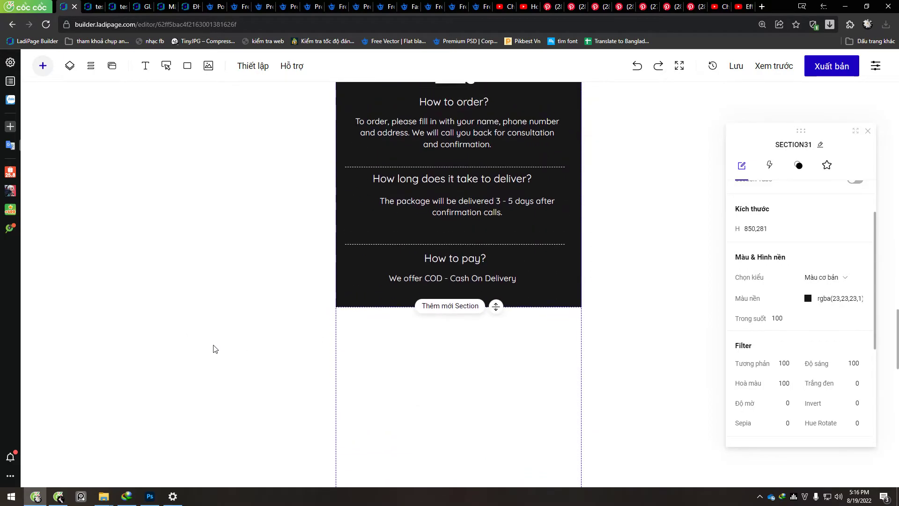
scroll(215, 347, up, 10)
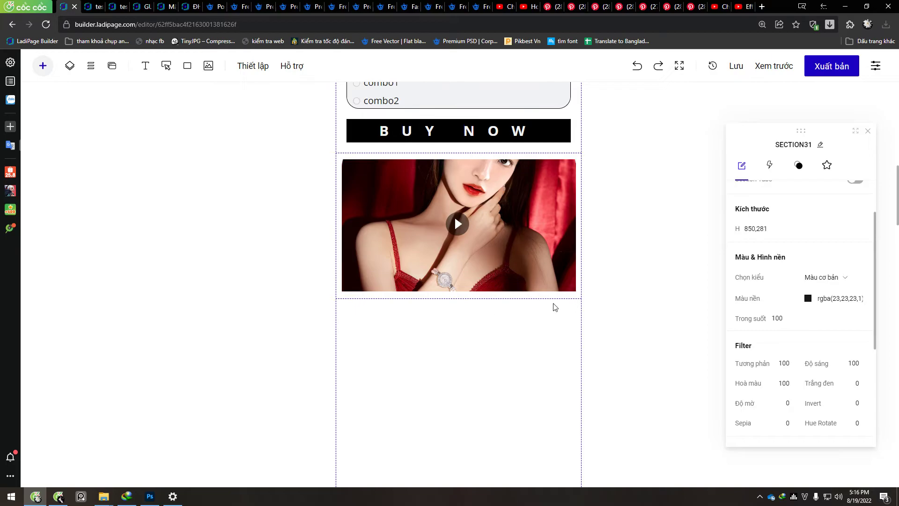
Switch to the poster image in Photoshop and activate the Clone Stamp tool for retouching the wristwatch area.
click(151, 495)
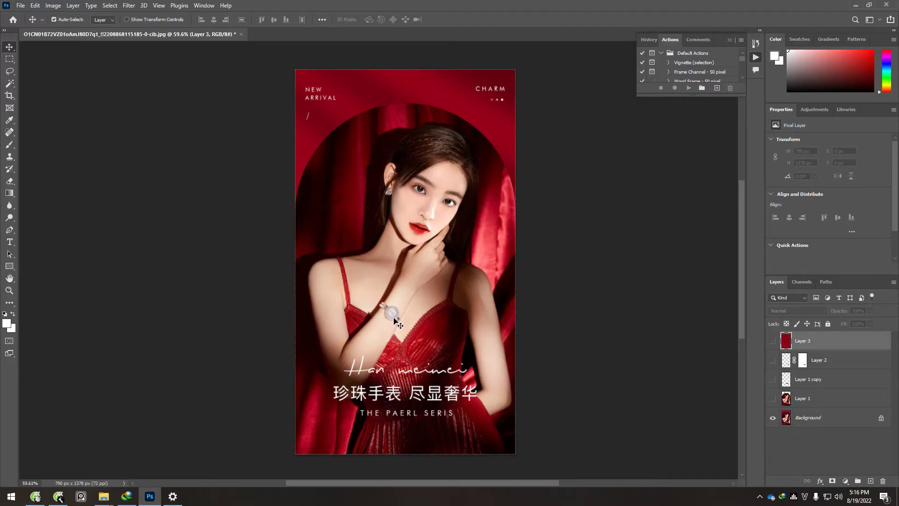
scroll(394, 320, up, 10)
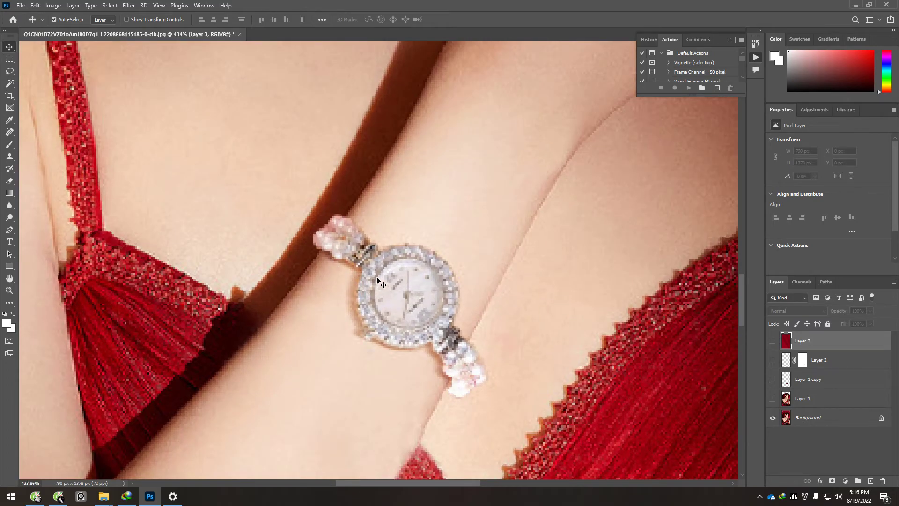
scroll(440, 352, down, 8)
scroll(350, 299, up, 9)
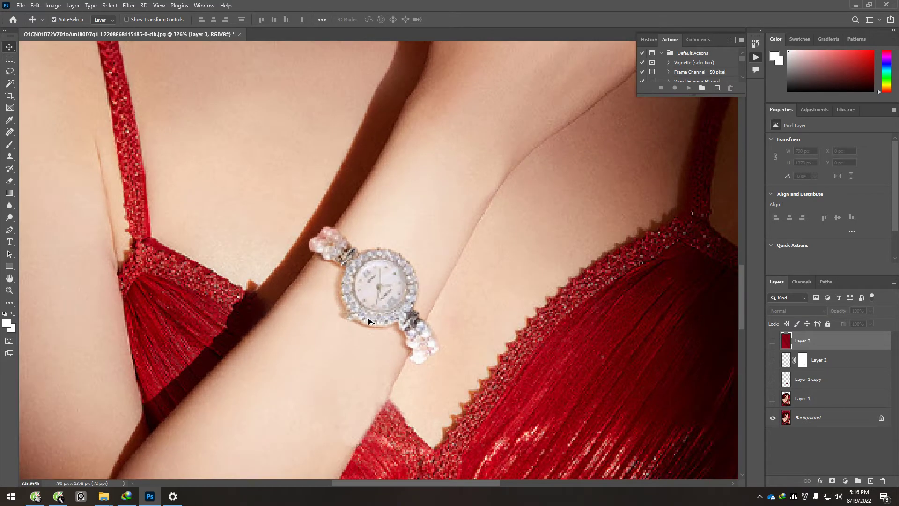
scroll(344, 316, down, 6)
scroll(278, 268, up, 5)
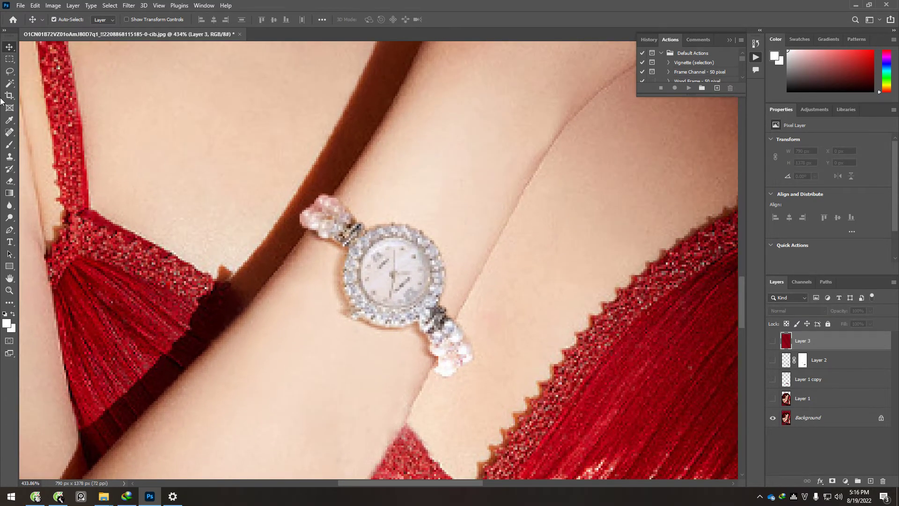
click(9, 157)
click(343, 180)
key(ctrl+z)
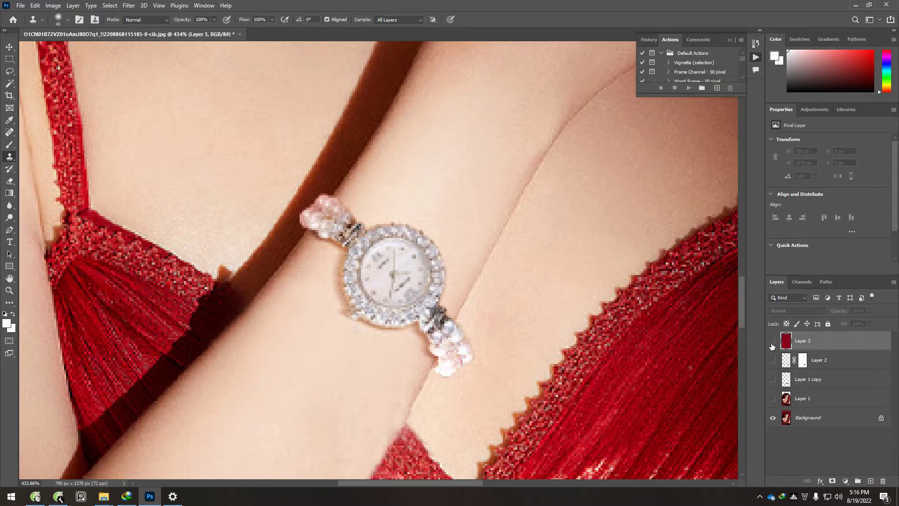
key(ctrl+z)
key(ctrl+shift+z)
key(ctrl+z)
key(ctrl+shift+z)
Add a new top layer and clone nearby skin and background over the watch's upper and lower bead straps.
click(869, 480)
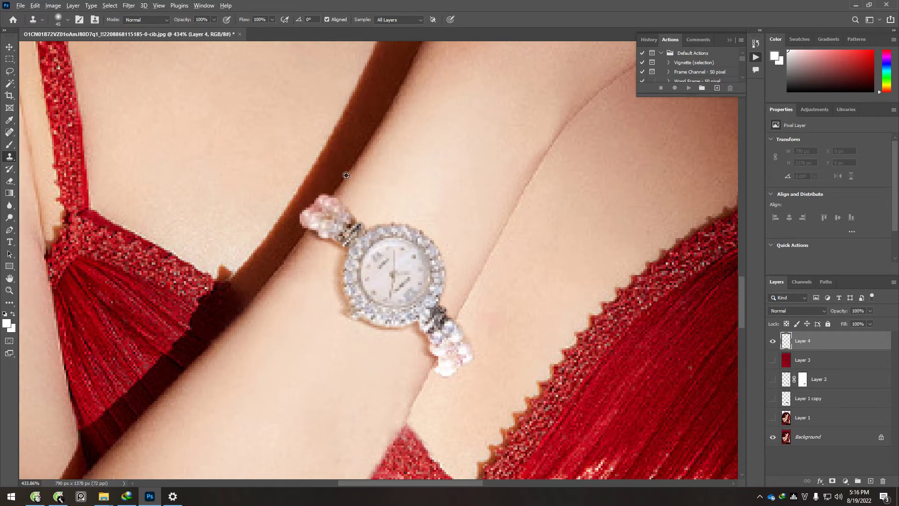
alt+click(355, 163)
mouse_move(309, 218)
mouse_down()
mouse_move(325, 208)
mouse_move(320, 200)
mouse_move(380, 208)
mouse_up()
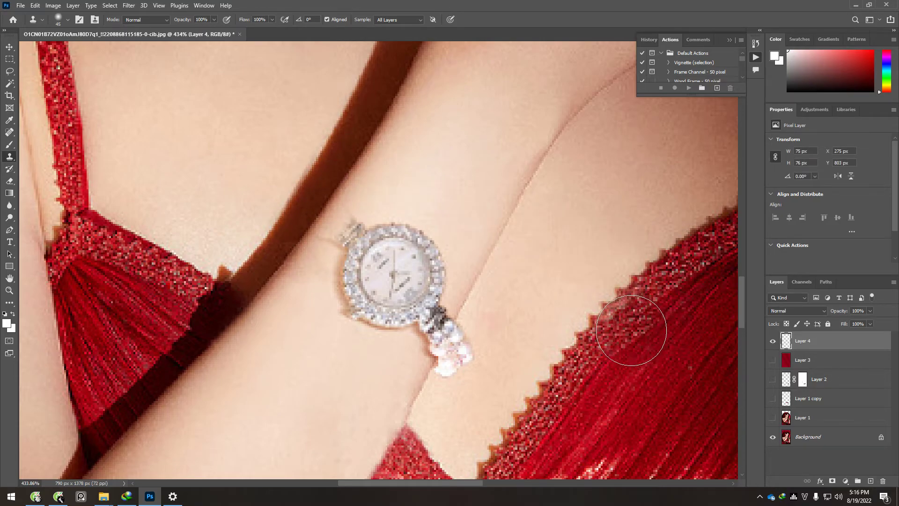
alt+click(492, 253)
mouse_move(448, 327)
mouse_down()
mouse_move(438, 352)
mouse_move(459, 372)
mouse_up()
alt+click(521, 311)
Clone clean skin over the watch case and remaining strap marks until the woman's wrist is bare.
alt+click(451, 210)
mouse_move(436, 260)
mouse_down()
mouse_move(452, 254)
mouse_move(381, 261)
mouse_move(412, 234)
mouse_up()
mouse_move(428, 264)
mouse_down()
mouse_move(421, 305)
mouse_move(378, 280)
mouse_move(377, 226)
mouse_move(413, 238)
mouse_up()
key(ctrl+z)
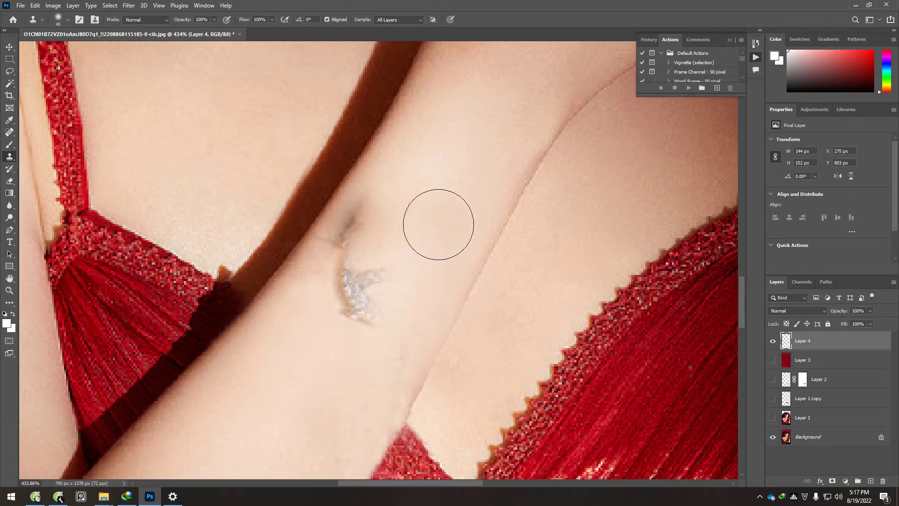
key(ctrl+z)
alt+click(423, 179)
mouse_move(357, 225)
mouse_down()
mouse_move(373, 226)
mouse_move(369, 256)
mouse_move(342, 297)
mouse_up()
alt+click(321, 338)
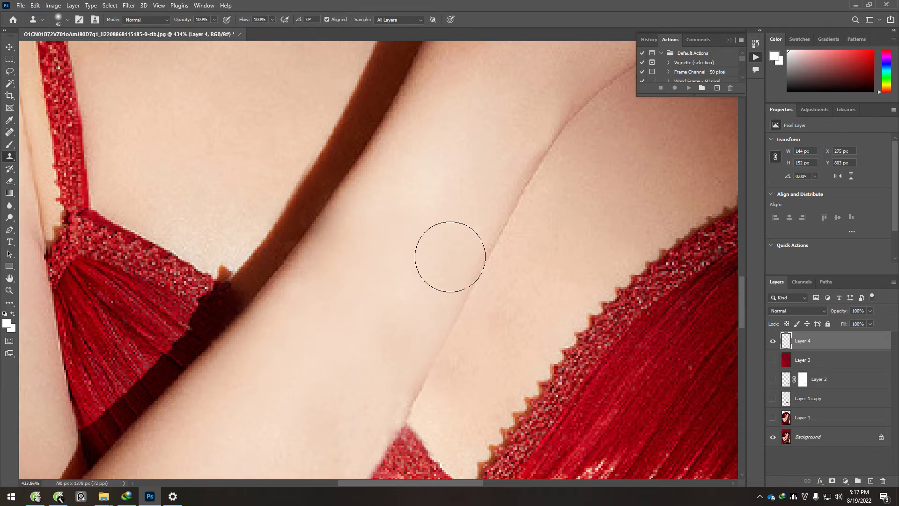
scroll(423, 253, down, 5)
scroll(429, 305, down, 3)
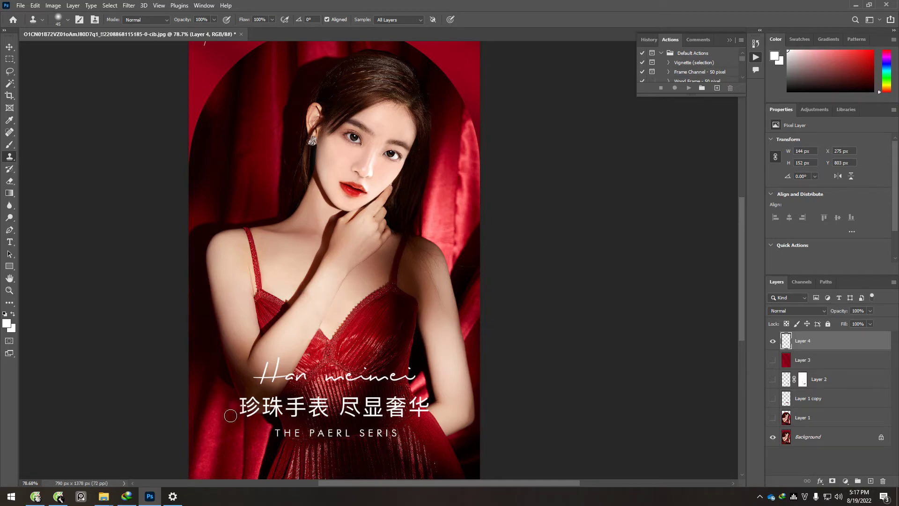
Switch to the LadiPage editor and examine how the pill template's large circular hero image is built.
click(36, 497)
scroll(277, 436, up, 5)
scroll(276, 436, up, 5)
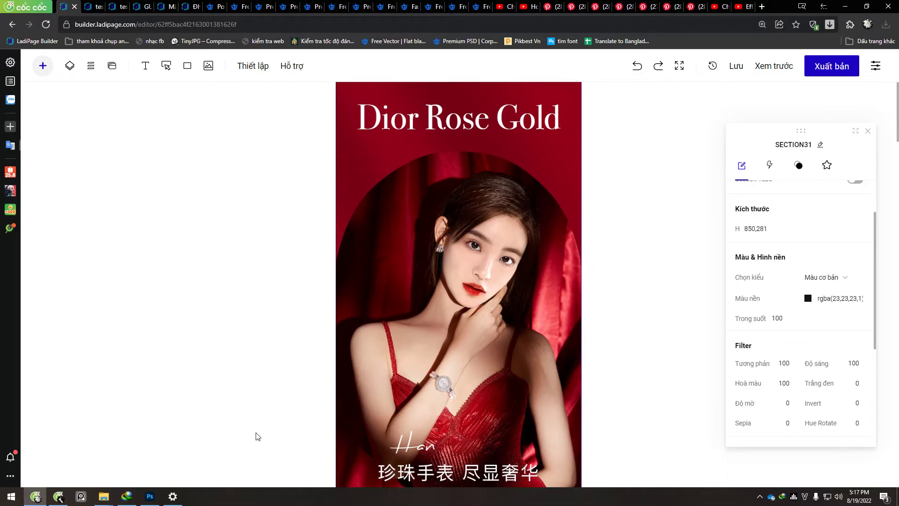
click(95, 6)
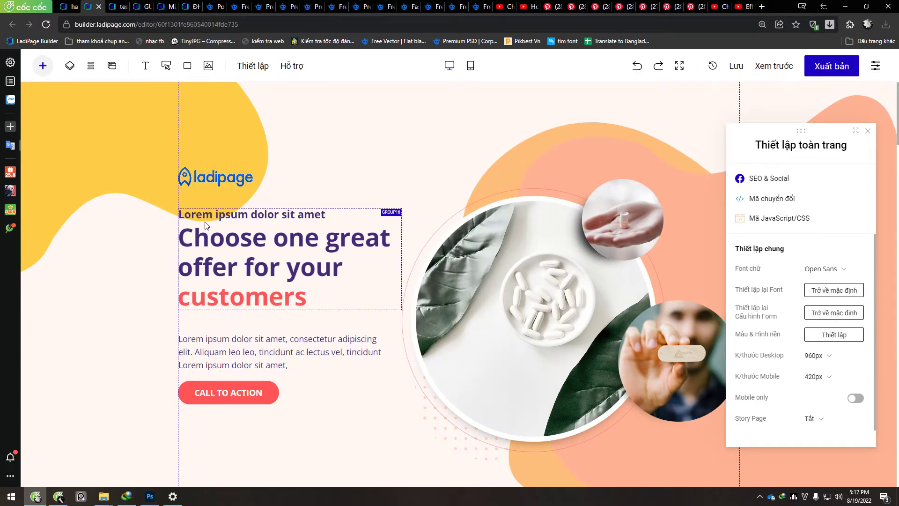
scroll(207, 225, down, 3)
scroll(204, 225, up, 3)
scroll(199, 227, down, 6)
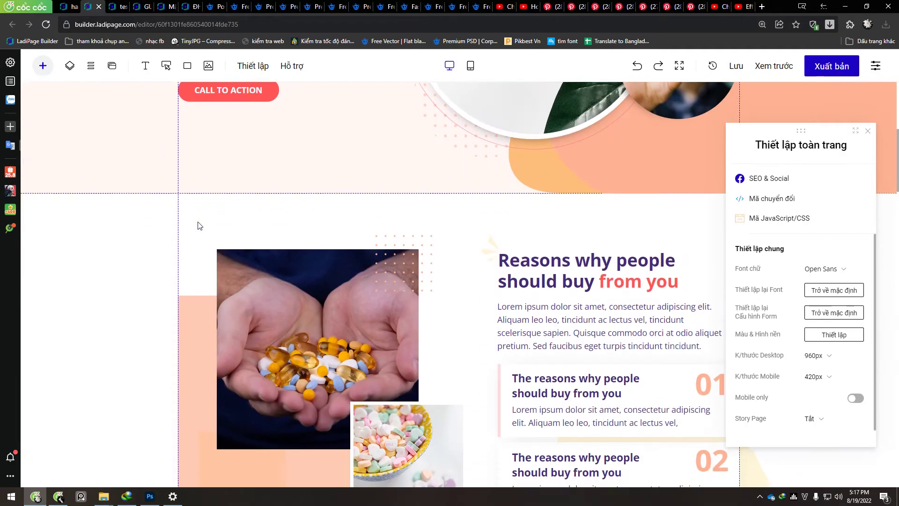
scroll(199, 223, down, 3)
scroll(198, 221, up, 9)
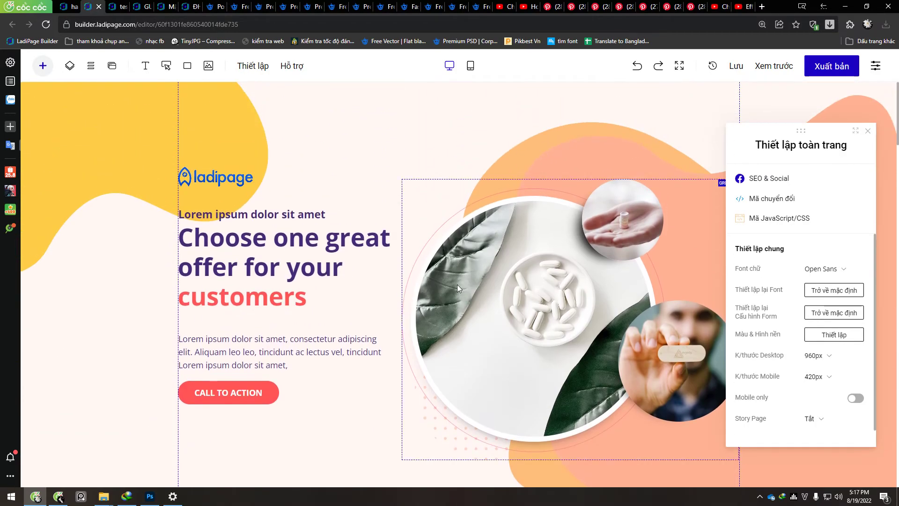
click(473, 280)
double_click(450, 272)
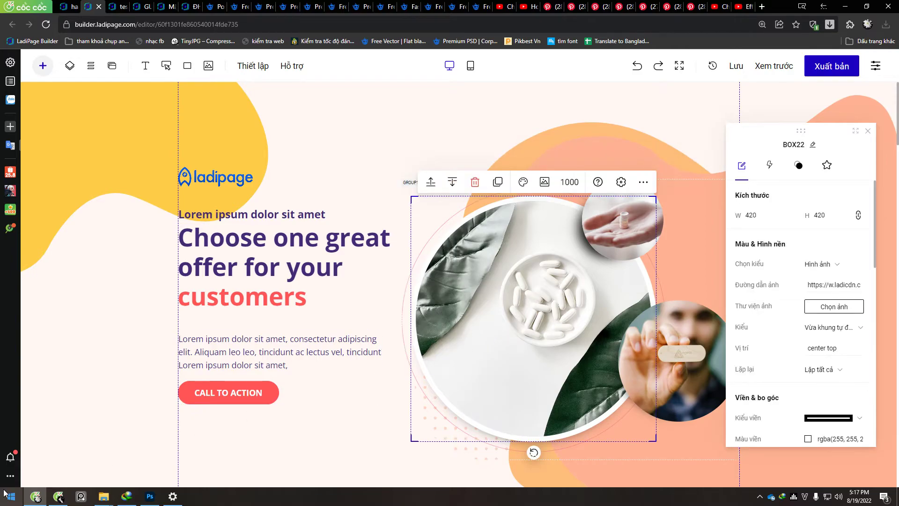
Switch to Photoshop and make a circular selection about 695 px wide around the woman's head and shoulders.
click(150, 496)
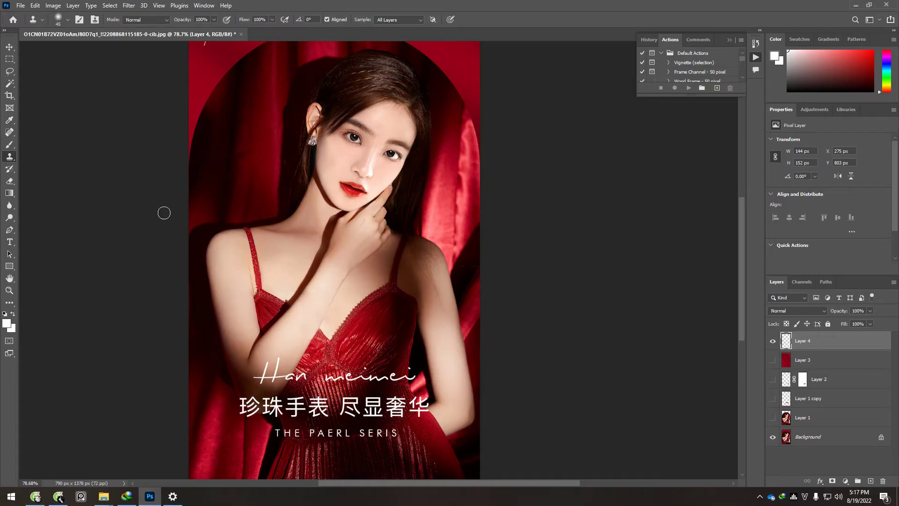
click(9, 59)
click(52, 70)
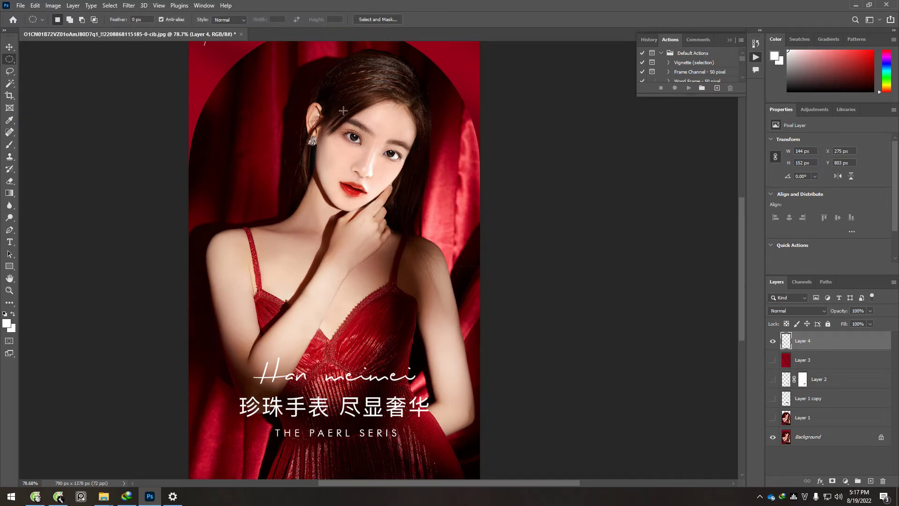
drag(261, 58, 470, 398)
click(246, 182)
drag(242, 65, 473, 347)
key(ctrl+j)
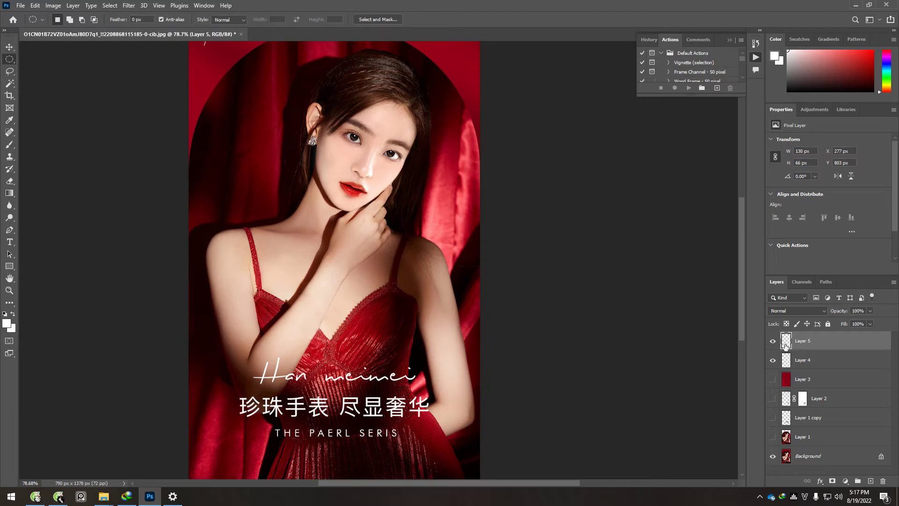
key(ctrl+z)
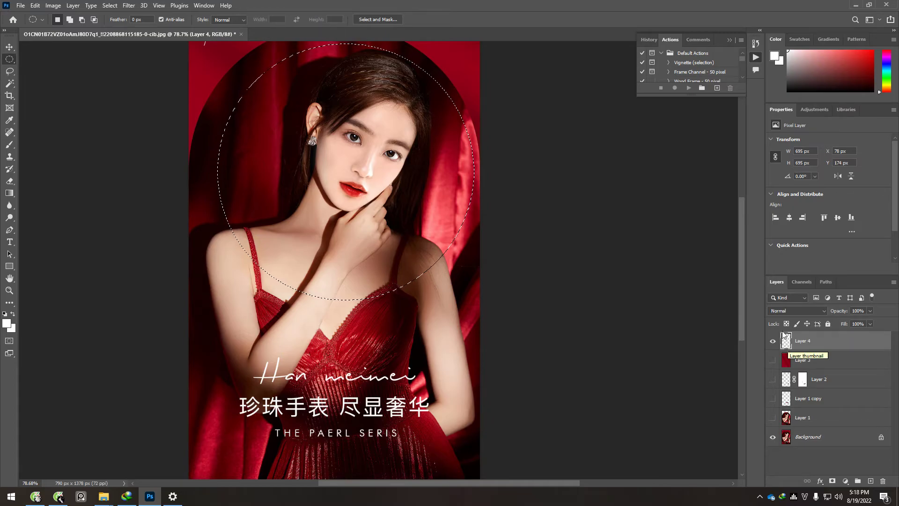
key(ctrl+j)
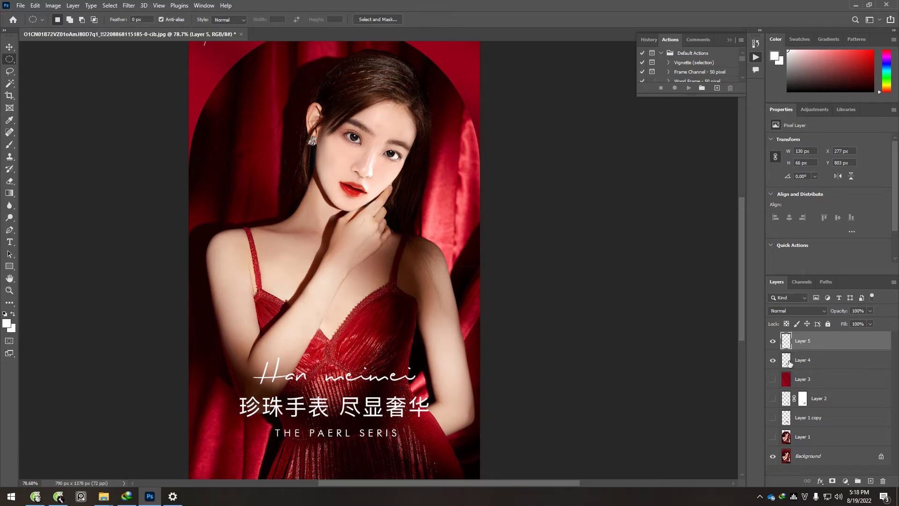
click(788, 362)
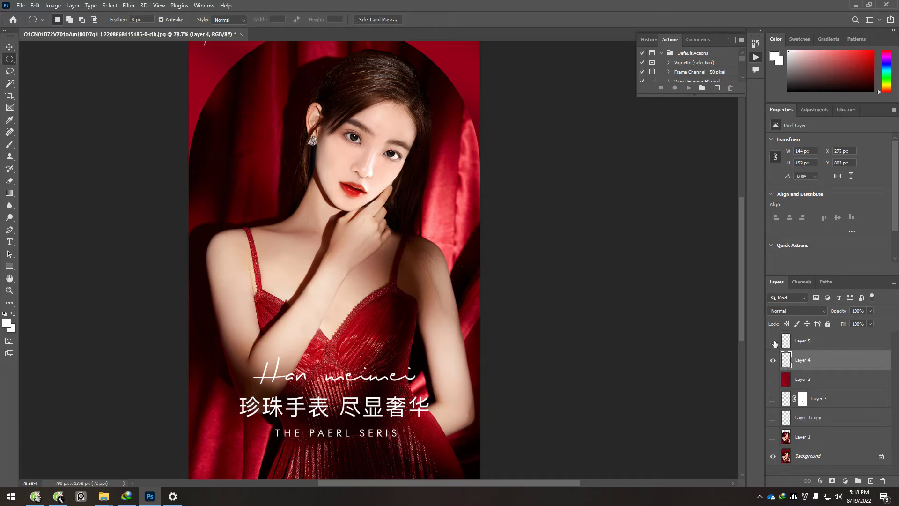
key(ctrl+z)
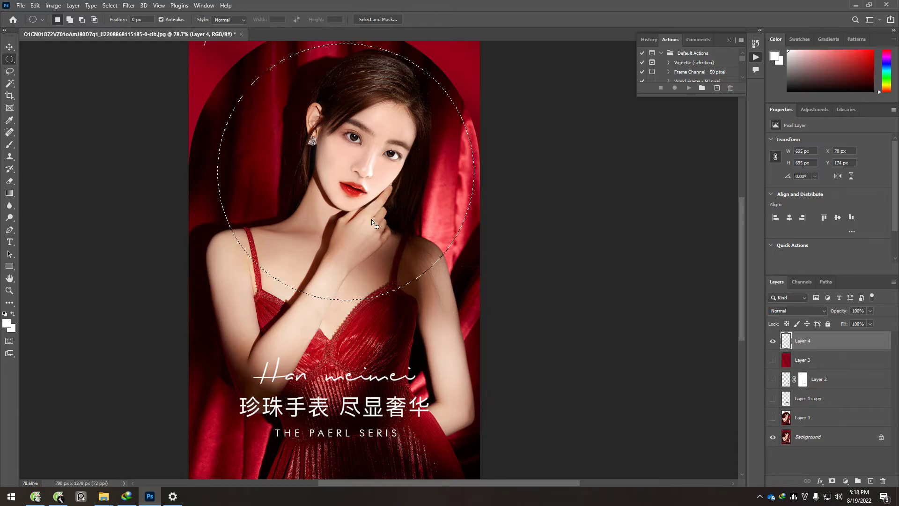
Copy the circular selection from the Background onto its own layer and hide all other layers.
click(805, 439)
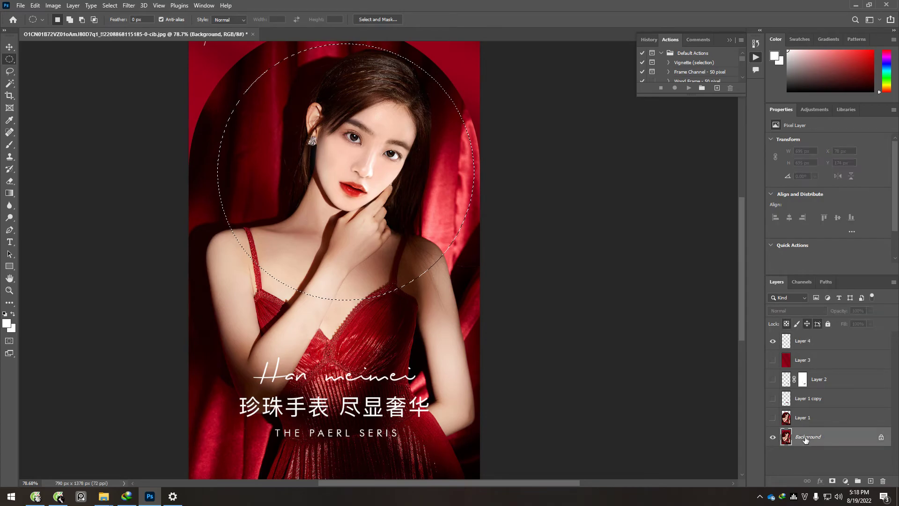
key(ctrl+j)
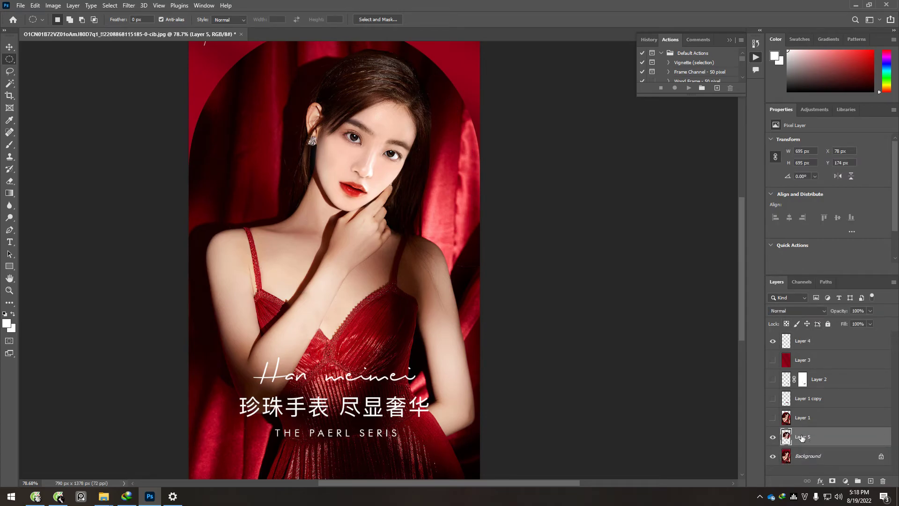
alt+click(773, 437)
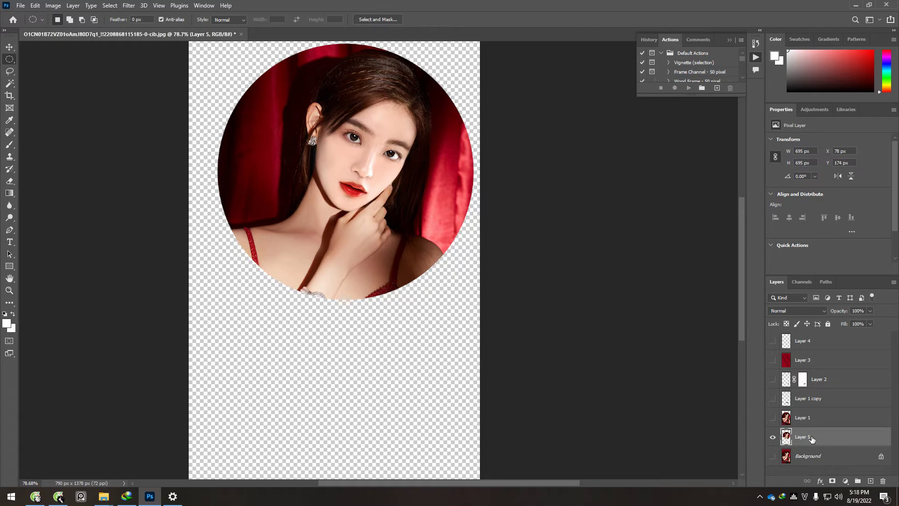
Quick-export the circular portrait layer as a PNG named fdg in the Pictures folder.
right_click(860, 440)
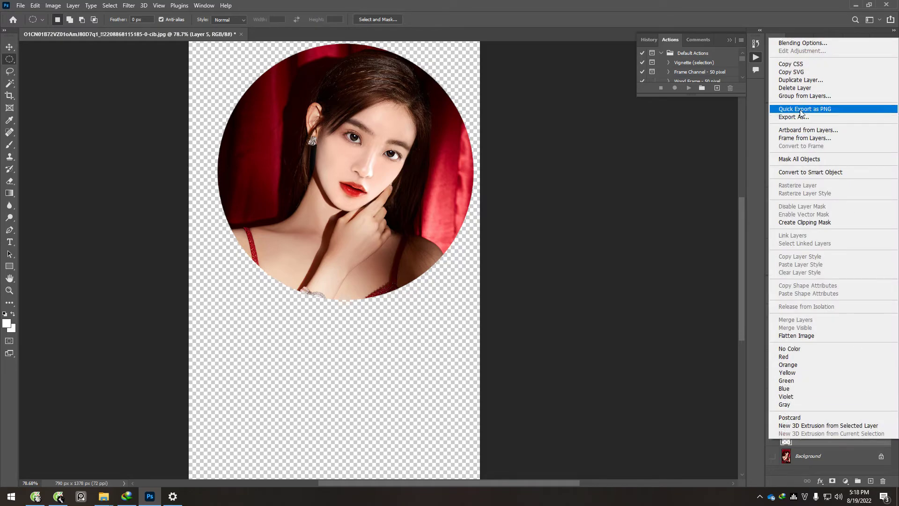
click(825, 110)
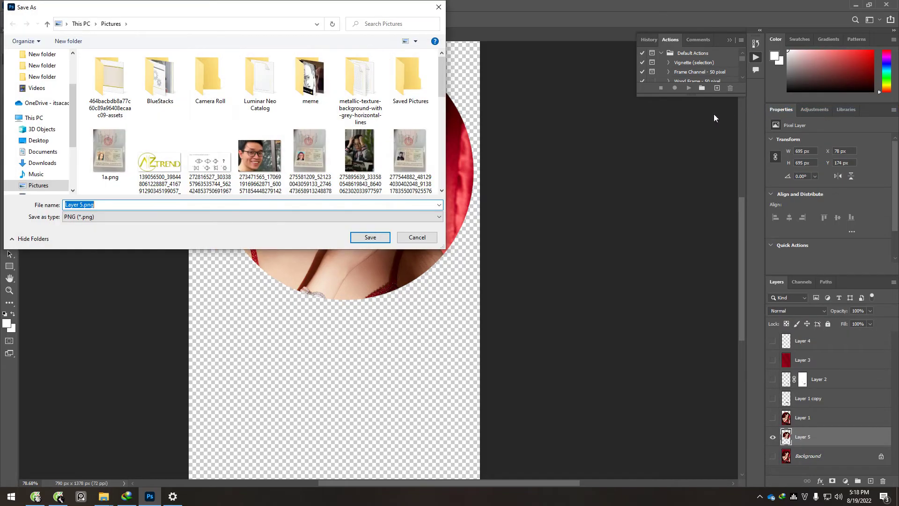
text(1b)
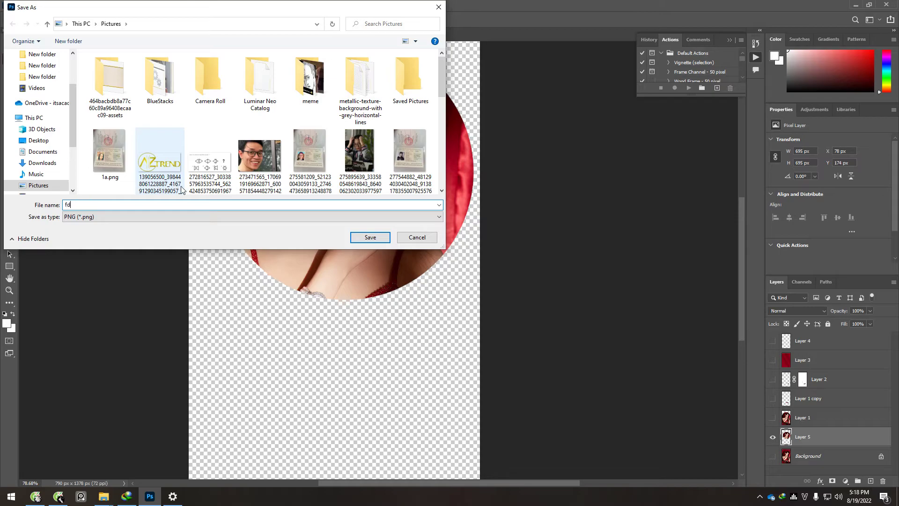
click(365, 235)
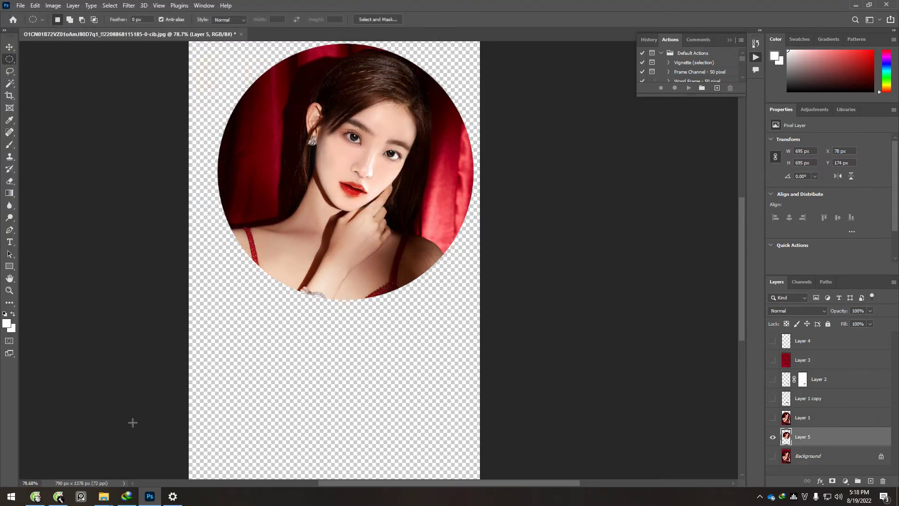
click(35, 498)
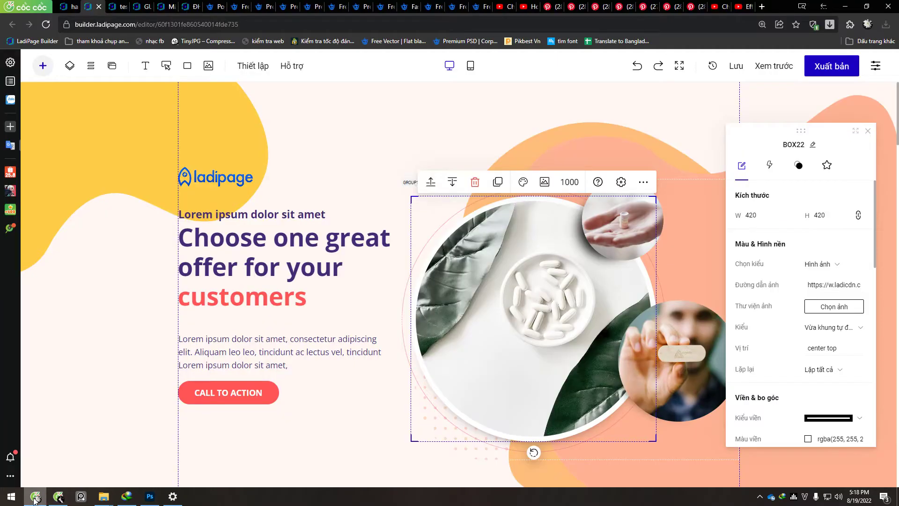
click(150, 496)
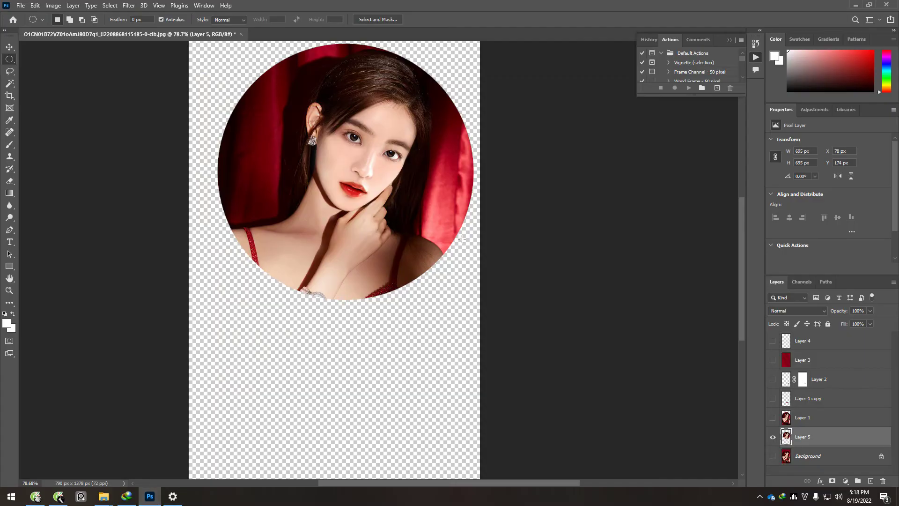
Try a closed zigzag Pen path across the portrait, convert it to a selection and deselect it.
right_click(9, 59)
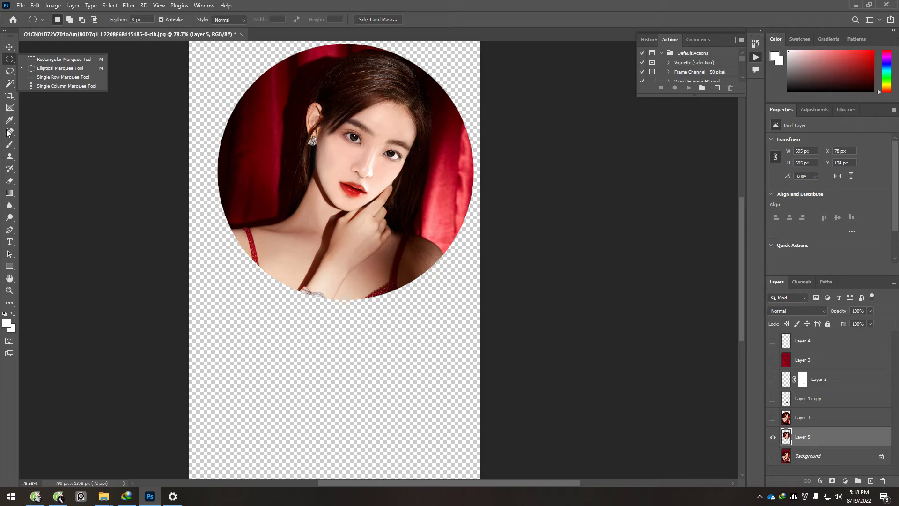
key(p)
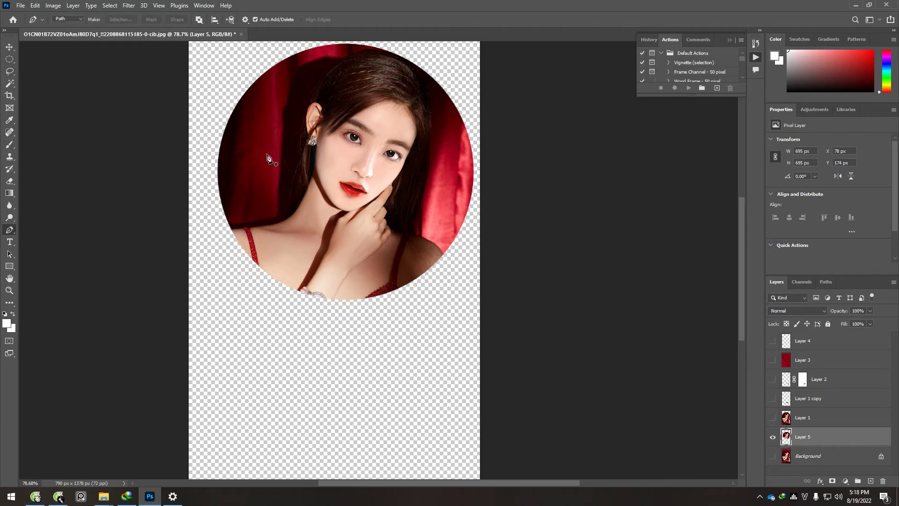
click(241, 203)
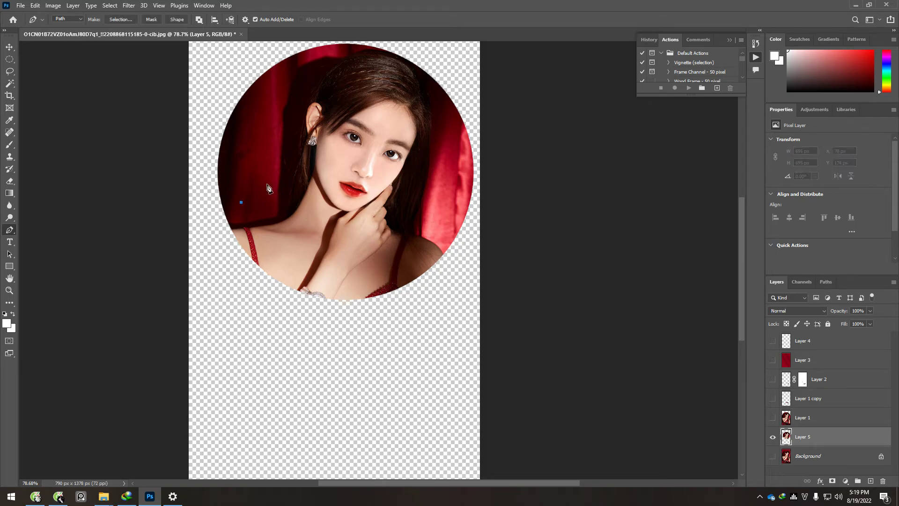
click(329, 114)
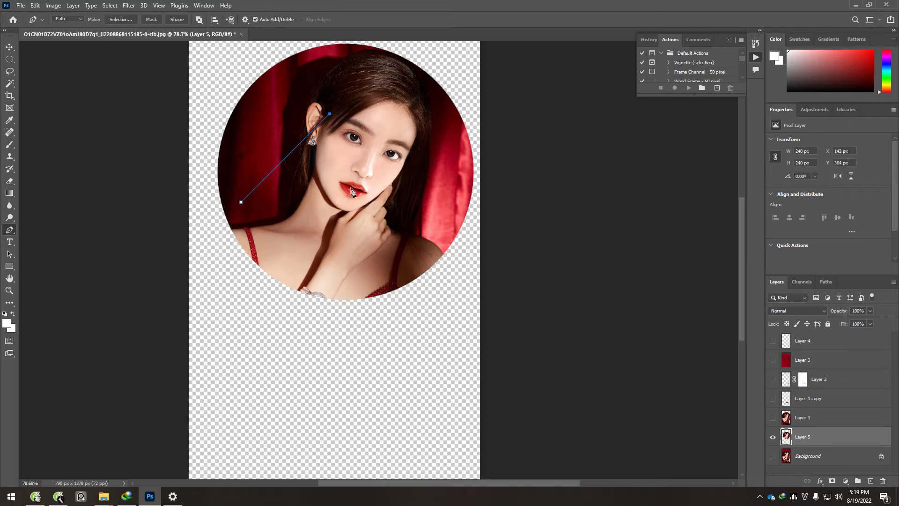
key(ctrl+z)
click(285, 153)
click(240, 121)
click(293, 115)
click(311, 69)
click(334, 101)
click(382, 104)
click(339, 144)
click(388, 210)
click(323, 167)
click(241, 203)
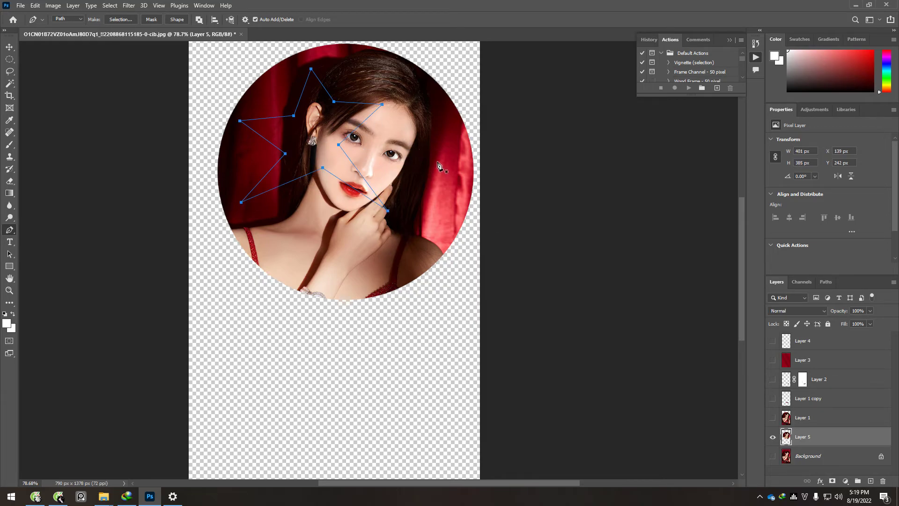
key(ctrl+Return)
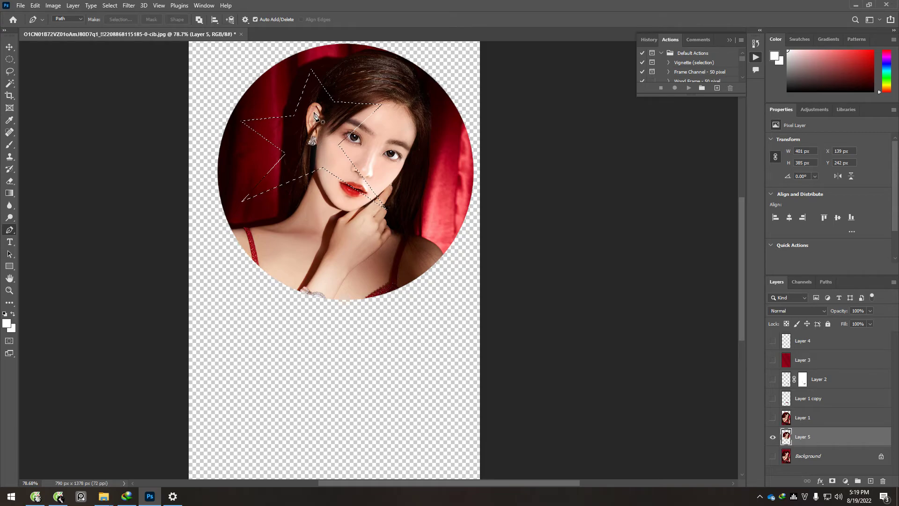
key(ctrl+d)
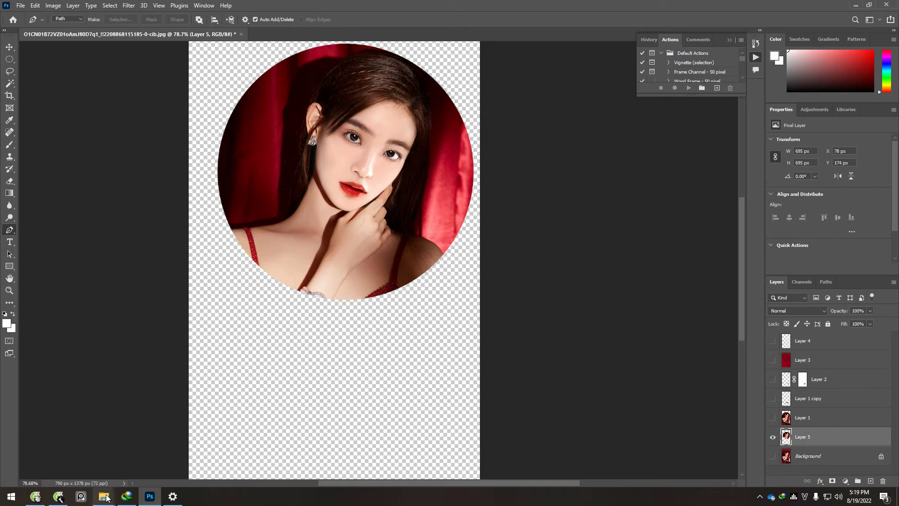
Return to the watch landing page in the browser and select the empty section beneath the product video.
click(35, 496)
click(88, 7)
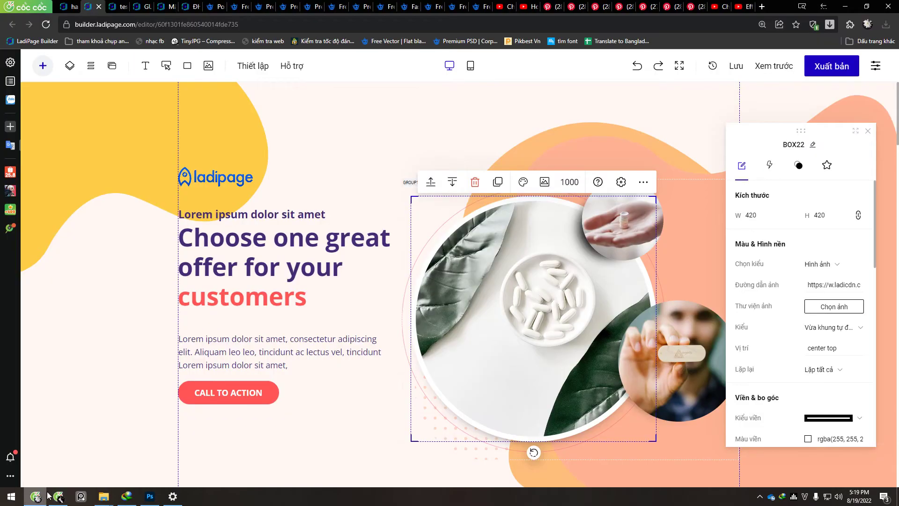
click(66, 7)
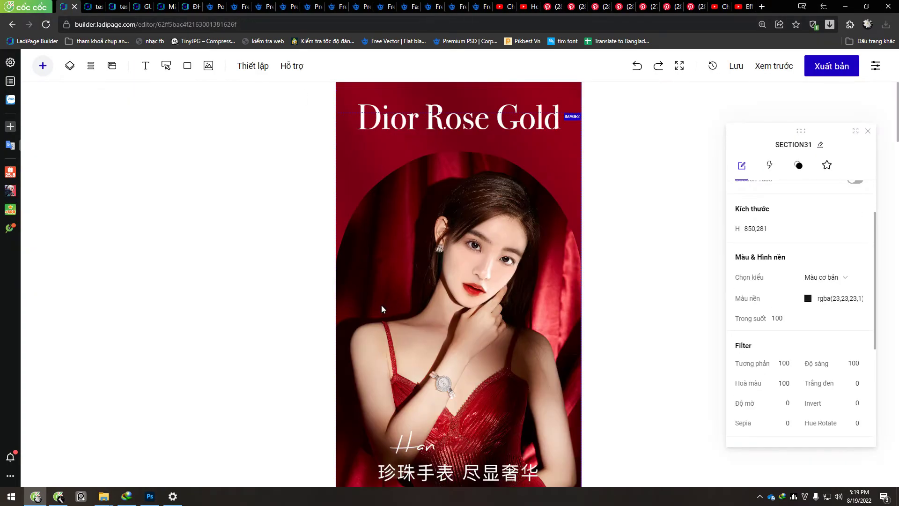
scroll(401, 304, down, 5)
scroll(407, 309, down, 4)
scroll(439, 271, up, 3)
click(447, 276)
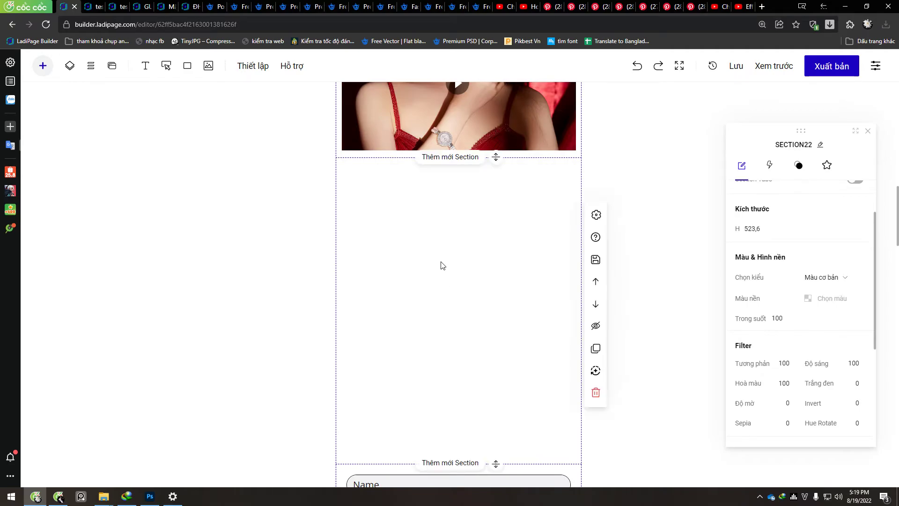
Upload fdg.png from the Pictures folder, insert it in the section beneath the product video, and enlarge it to 368 × 368.
click(42, 65)
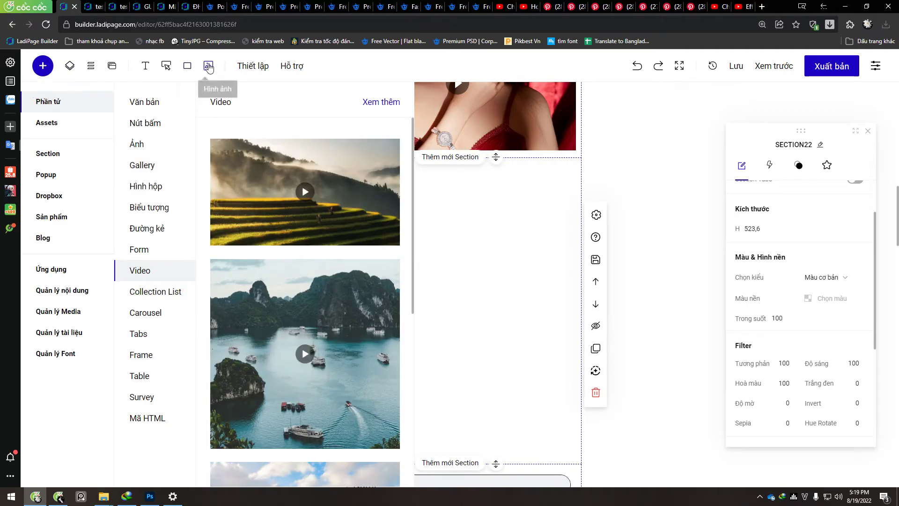
click(209, 67)
click(754, 146)
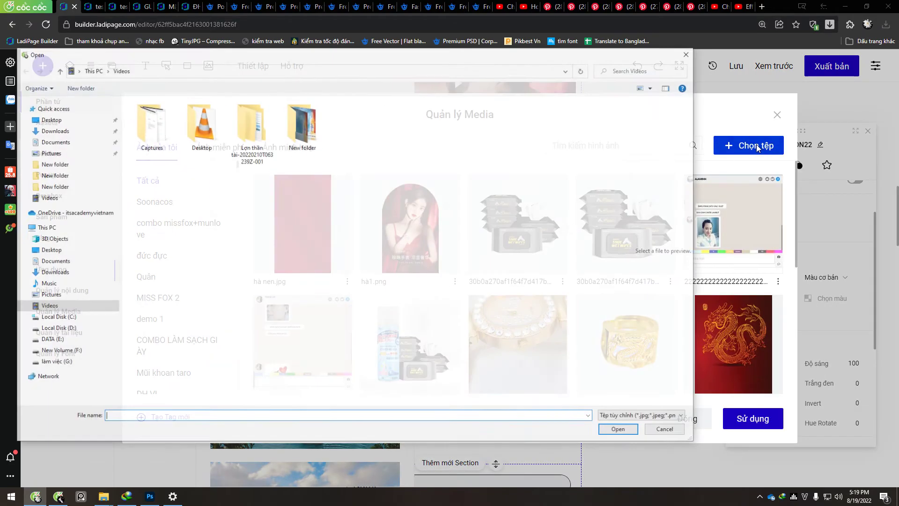
click(49, 152)
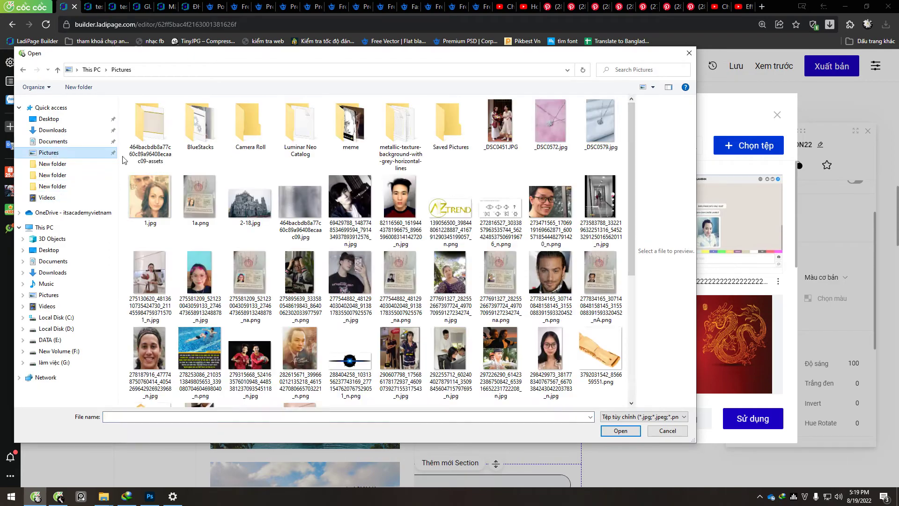
scroll(376, 243, down, 5)
click(262, 296)
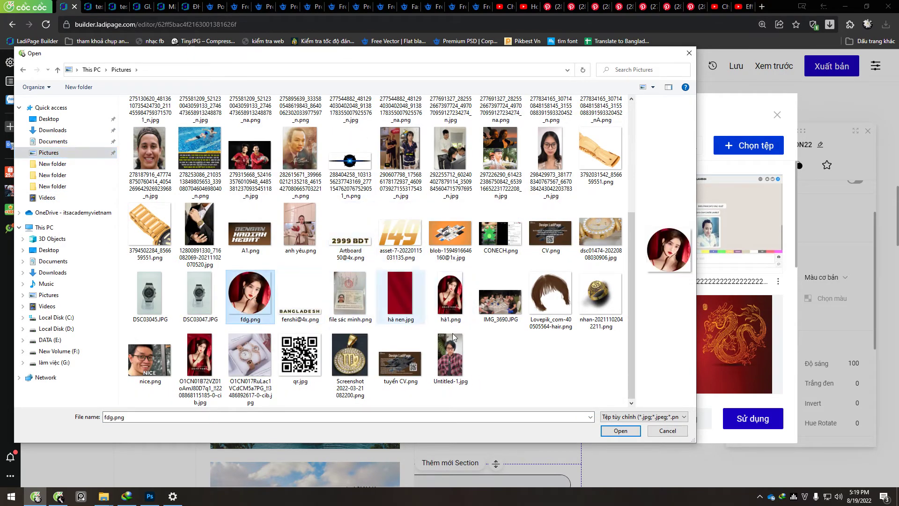
click(621, 429)
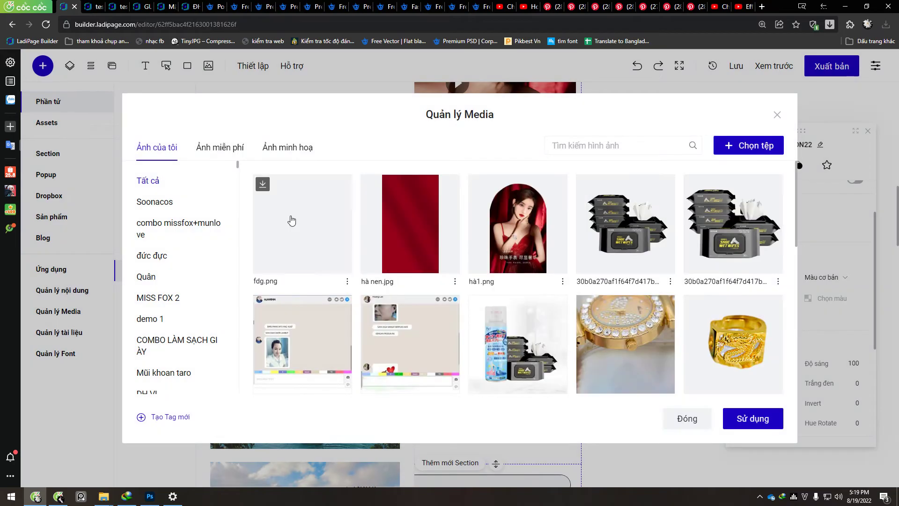
click(752, 418)
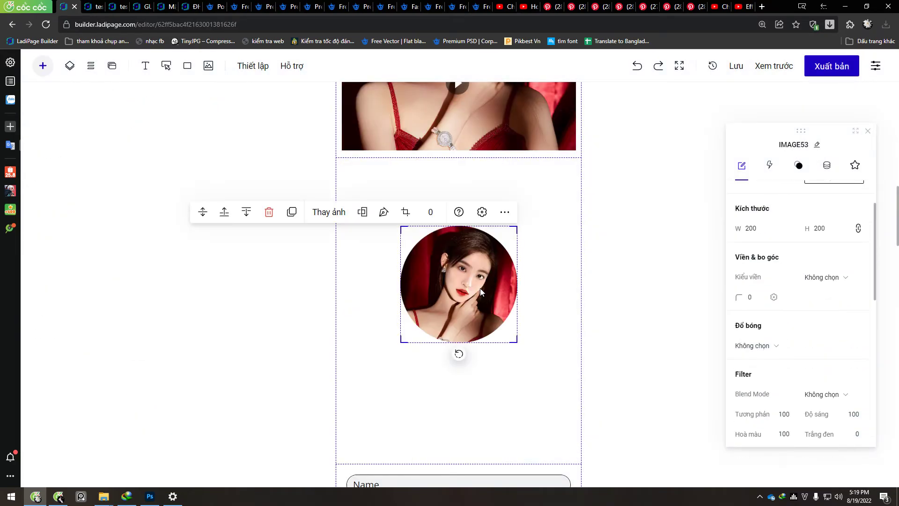
mouse_move(432, 230)
mouse_down()
mouse_move(414, 221)
mouse_move(422, 229)
mouse_up()
drag(468, 285, 565, 381)
Examine the circular image design in the "Choose one great offer for your customers" template and return to the watch landing page.
click(89, 6)
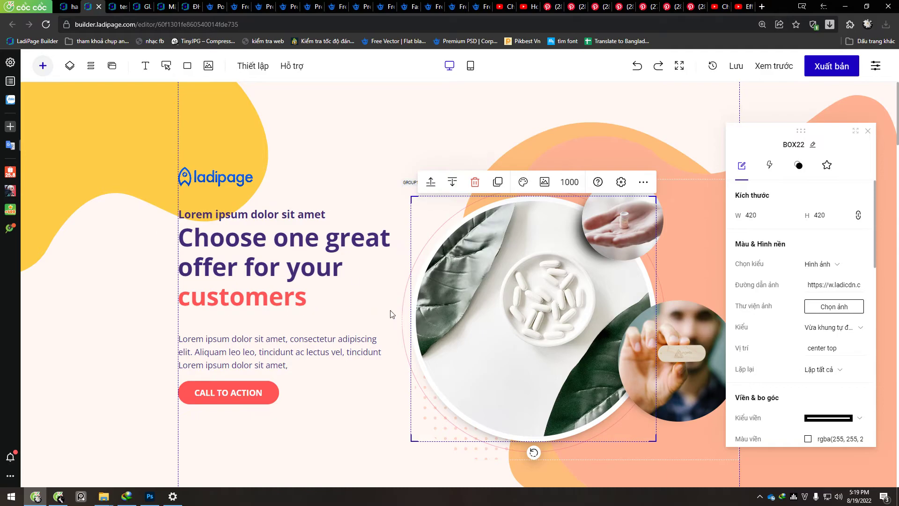
scroll(453, 255, down, 1)
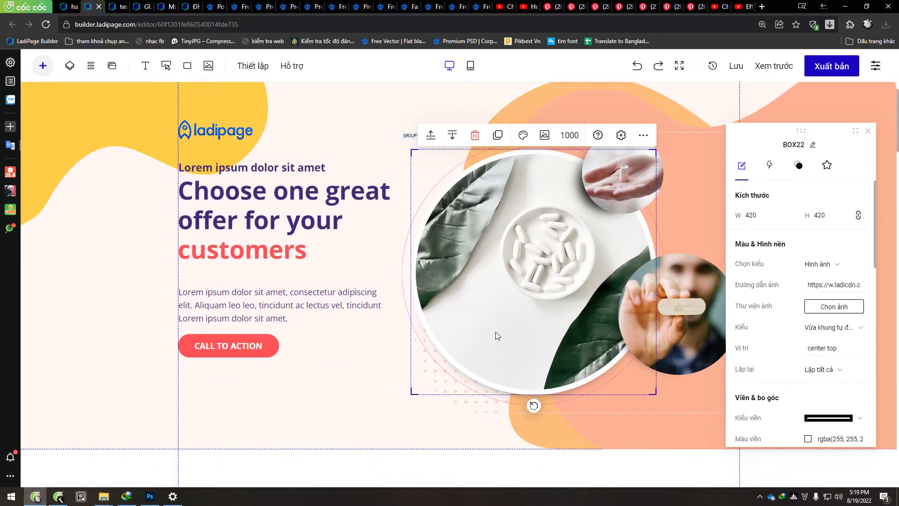
scroll(445, 323, down, 6)
scroll(445, 323, up, 7)
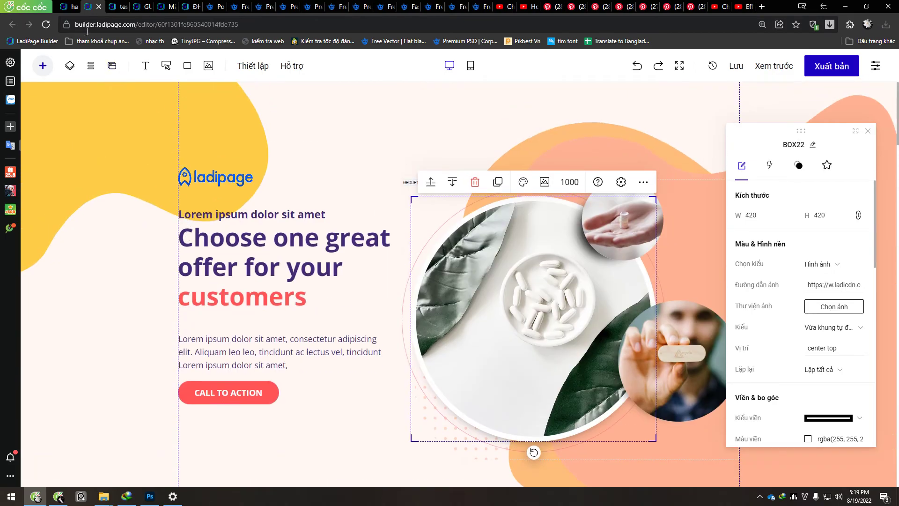
click(69, 7)
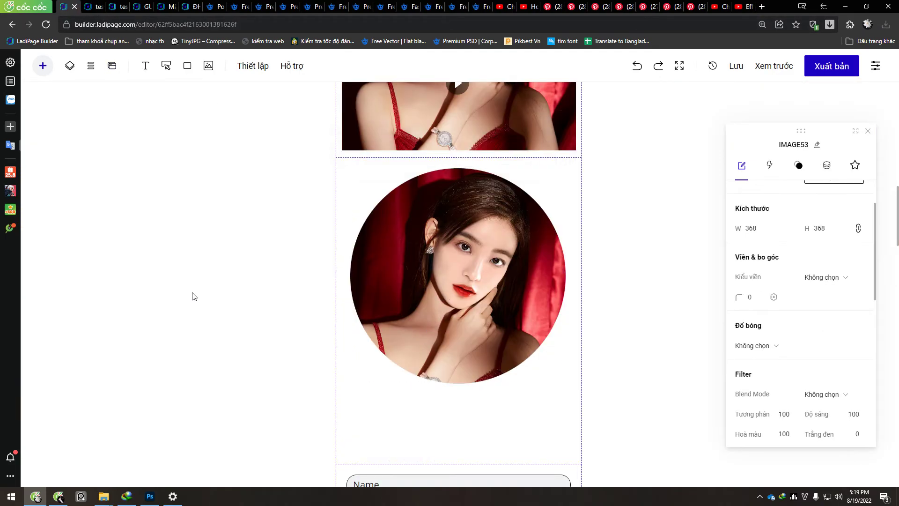
Apply an outer shadow (Bên ngoài) to the circular portrait image beneath the product video.
click(476, 390)
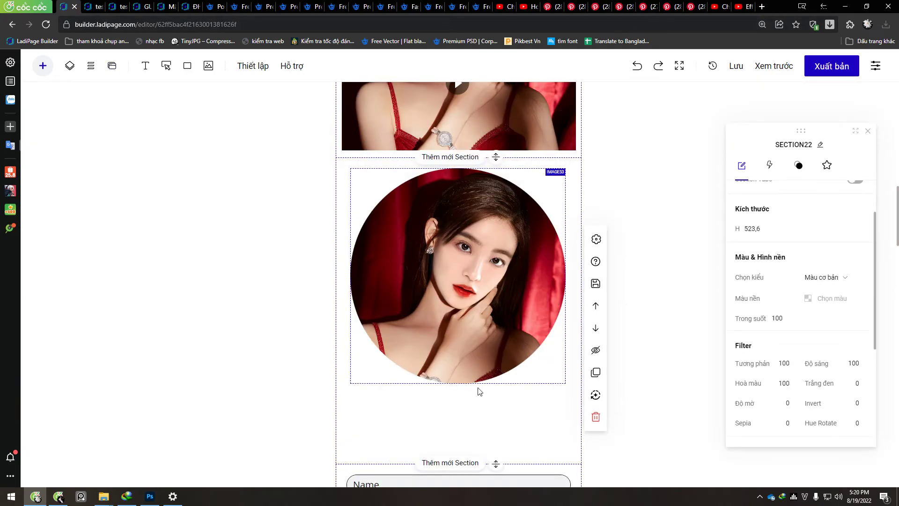
click(476, 293)
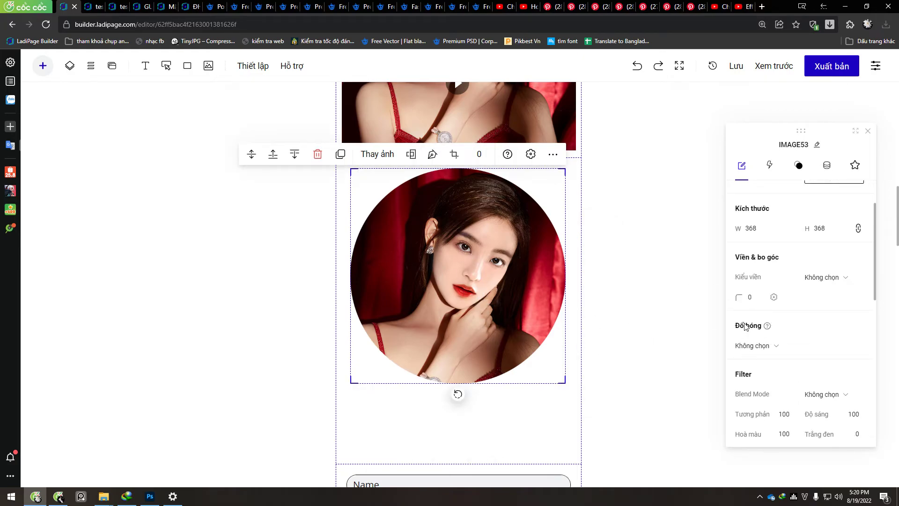
click(760, 346)
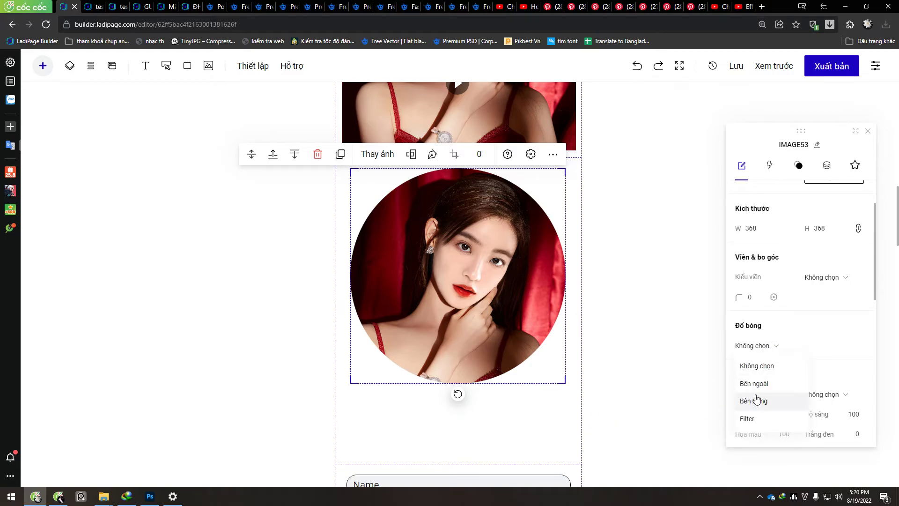
click(753, 345)
click(757, 346)
click(764, 383)
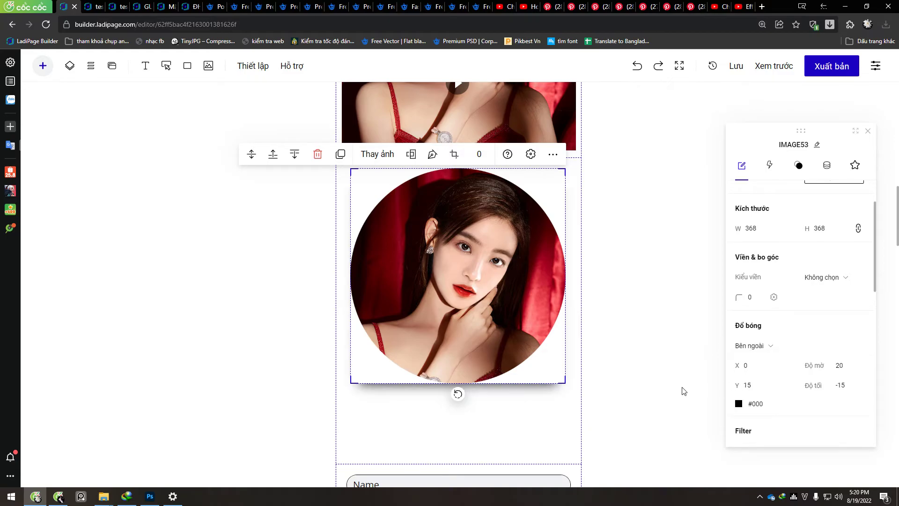
click(640, 392)
Reposition the circular portrait just beneath the product video, within the width of its section.
drag(439, 313, 400, 323)
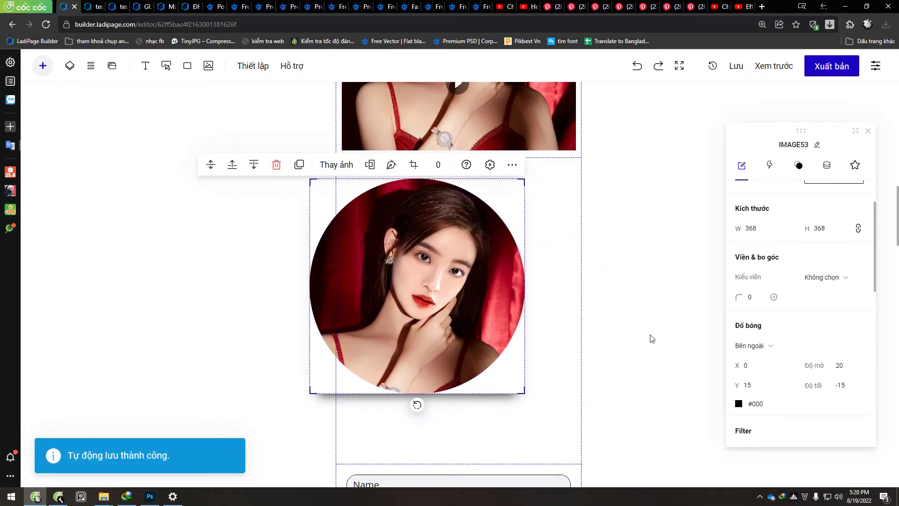
drag(416, 311, 452, 306)
click(359, 398)
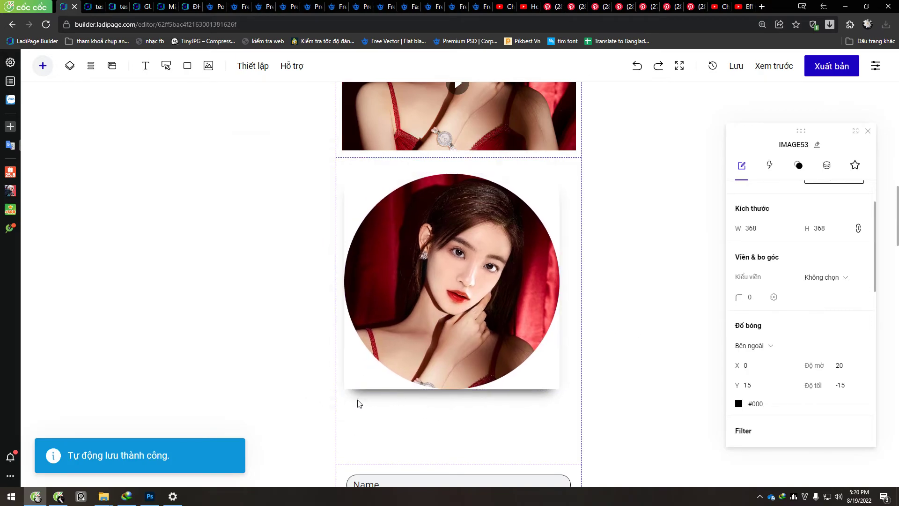
drag(370, 385, 430, 289)
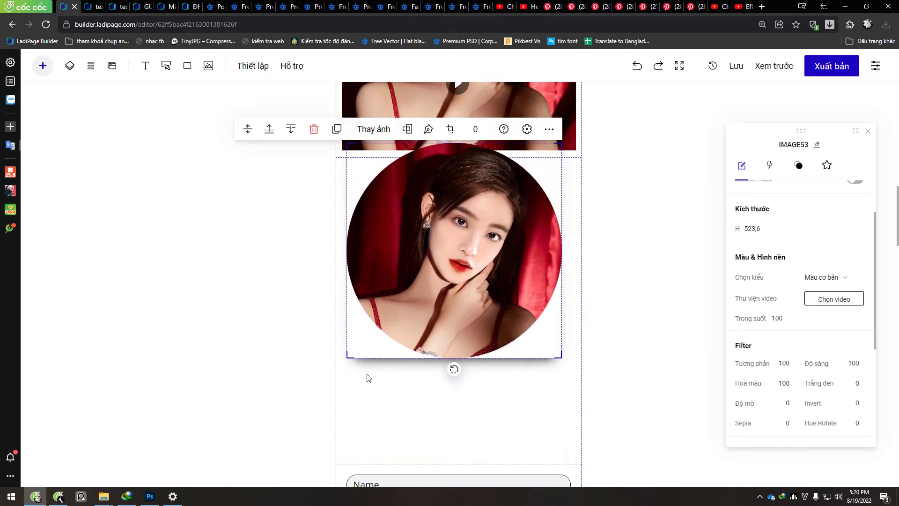
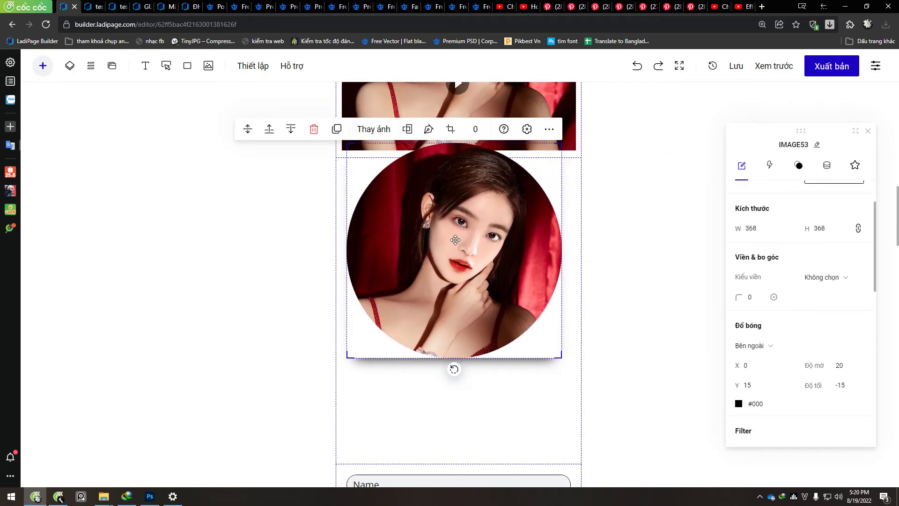
drag(455, 238, 453, 253)
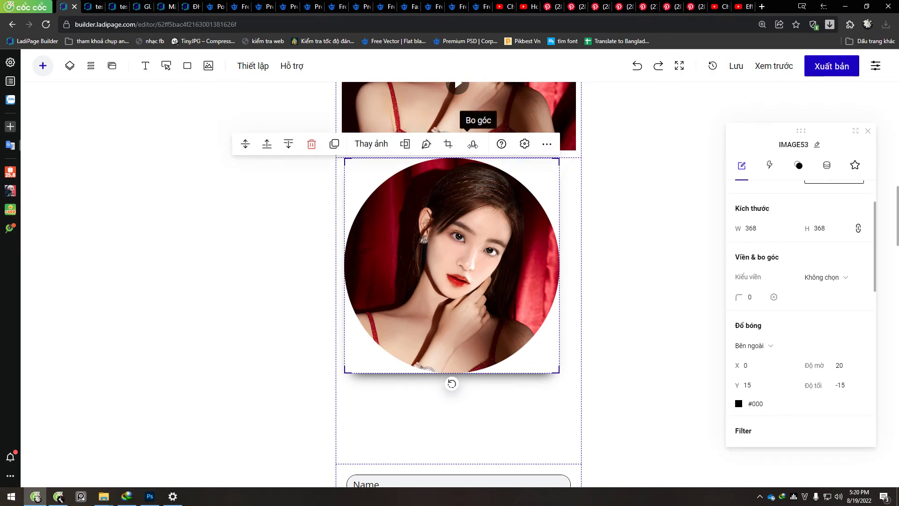
Round the portrait image's corners to 274 so its shadow follows the circle.
drag(472, 145, 532, 146)
drag(599, 156, 846, 201)
drag(472, 144, 896, 194)
click(630, 321)
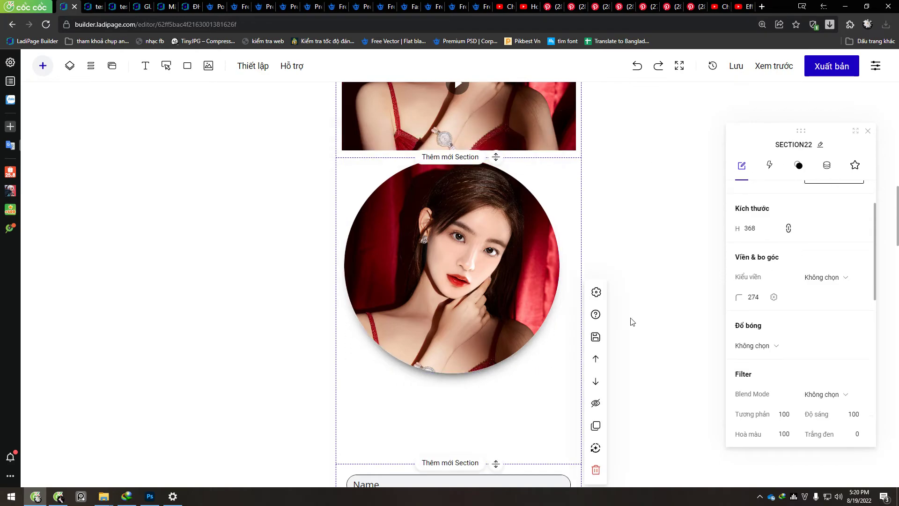
Try the circular portrait over the edge of the hero image and the first order form.
drag(459, 307, 409, 156)
scroll(454, 302, down, 3)
drag(453, 301, 338, 134)
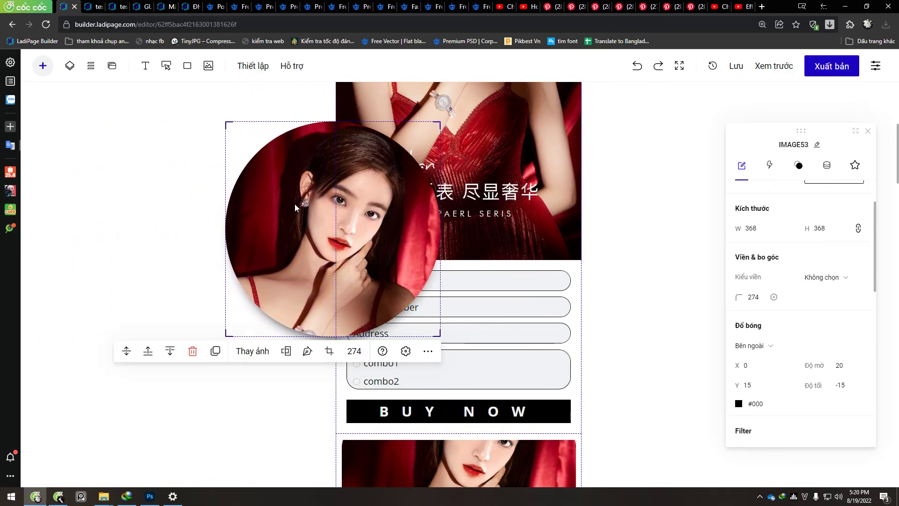
scroll(317, 244, down, 1)
click(175, 335)
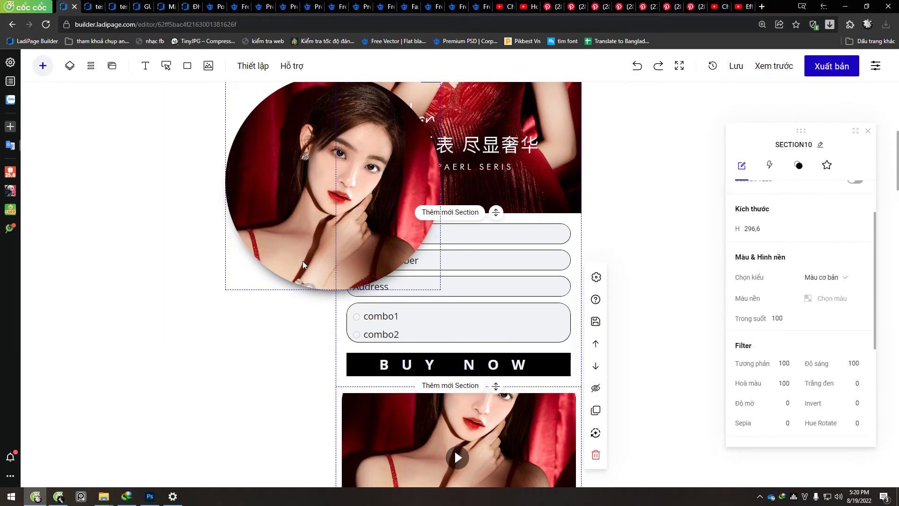
Move the circular portrait back down into the section beneath the product video and centre it horizontally.
scroll(321, 243, down, 3)
drag(341, 132, 358, 386)
scroll(316, 300, down, 4)
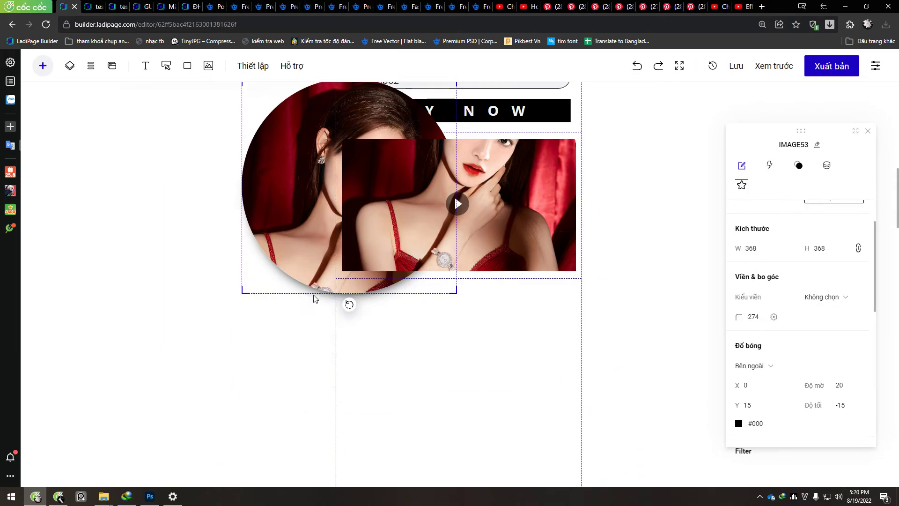
drag(297, 159, 407, 389)
click(648, 398)
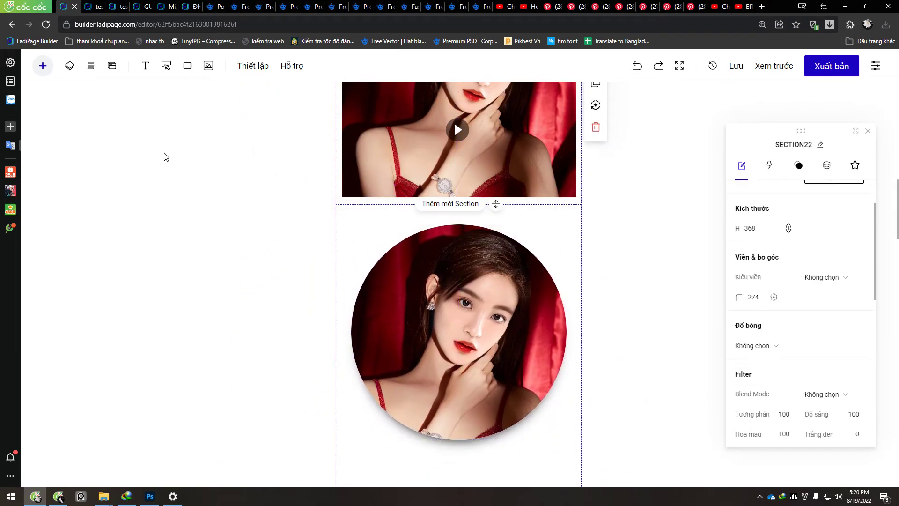
Compare the order form and countdown page with the circular-image template, and return to the watch landing page.
click(115, 6)
scroll(253, 249, up, 1)
scroll(252, 249, up, 5)
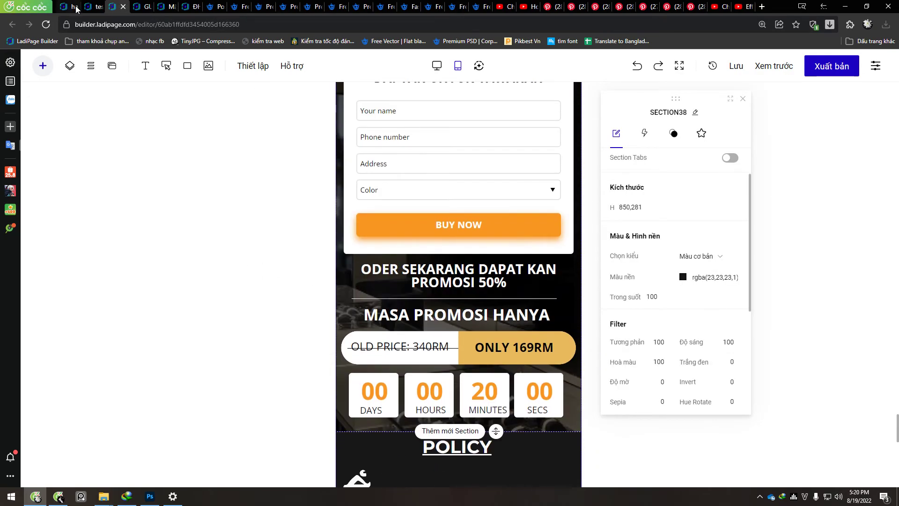
click(98, 4)
scroll(243, 320, down, 6)
scroll(227, 297, up, 4)
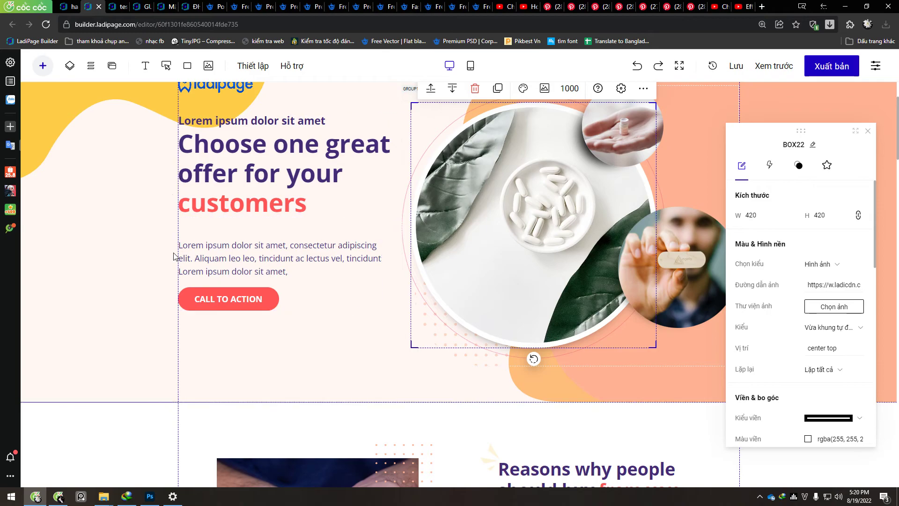
scroll(176, 244, up, 2)
click(71, 5)
Review the watch landing page from the hero image down to the order form above the POLICY section.
scroll(317, 321, up, 12)
scroll(253, 300, down, 3)
scroll(243, 285, down, 7)
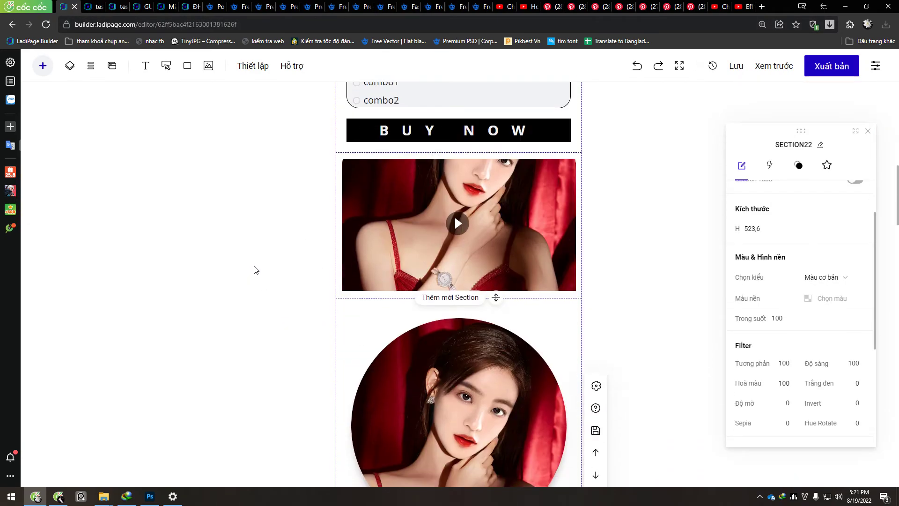
scroll(381, 266, up, 6)
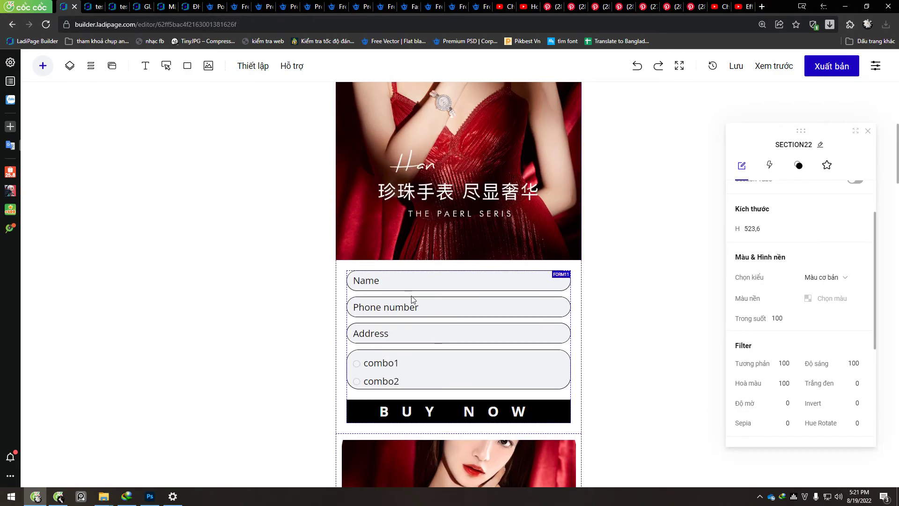
scroll(418, 272, down, 13)
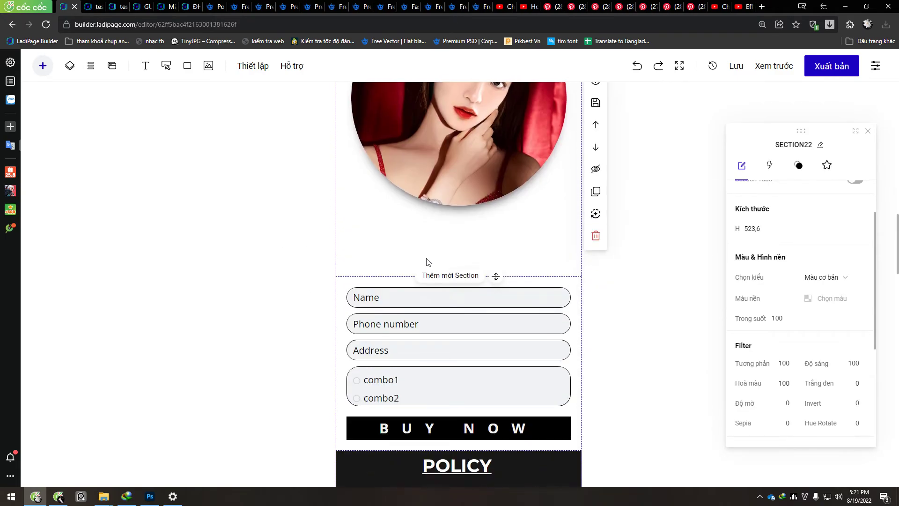
Duplicate the circular portrait twice within its section and arrange the copies so all three circles overlap.
scroll(416, 277, up, 2)
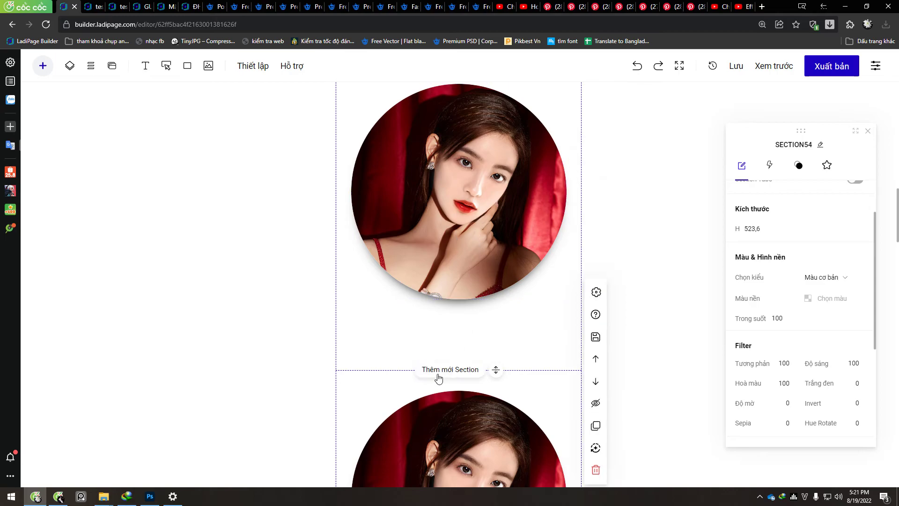
click(451, 198)
click(451, 198)
drag(467, 212, 429, 279)
click(642, 231)
click(349, 236)
click(622, 258)
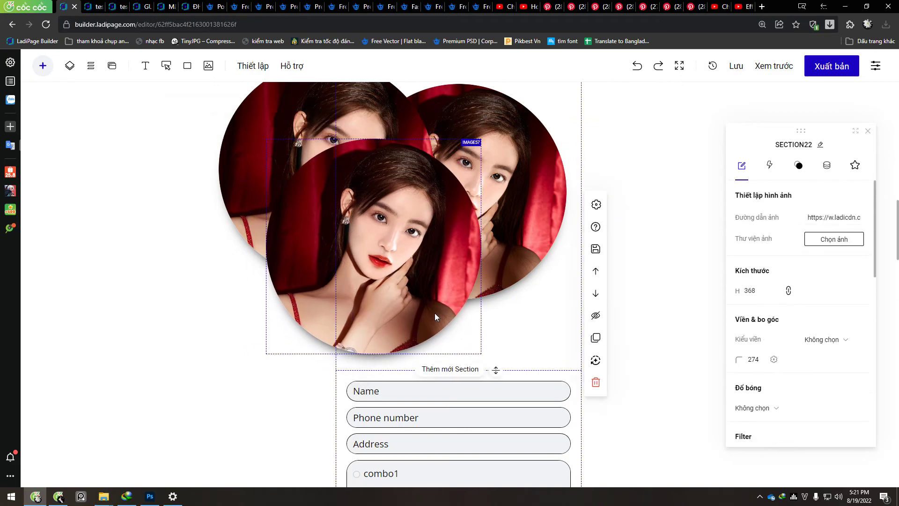
Select all three overlapping circular portraits beneath the product video and combine them into a group.
scroll(425, 319, up, 2)
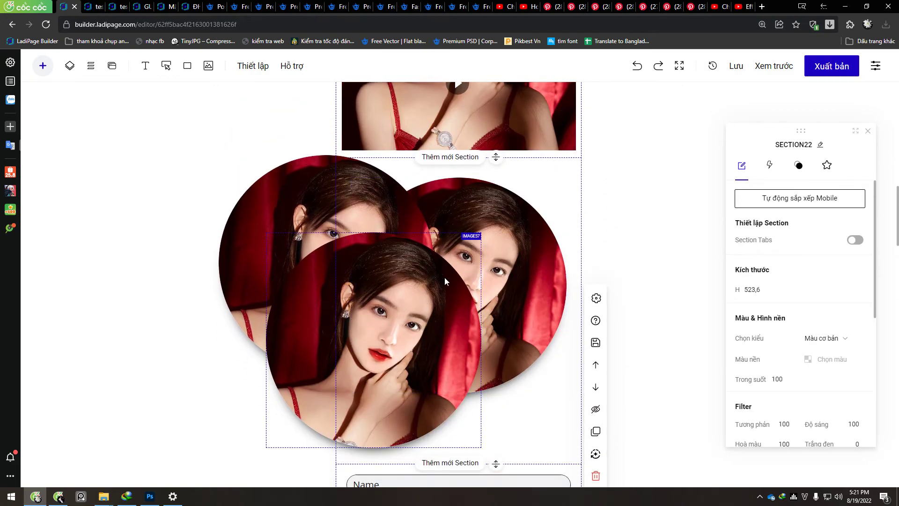
drag(670, 242, 139, 306)
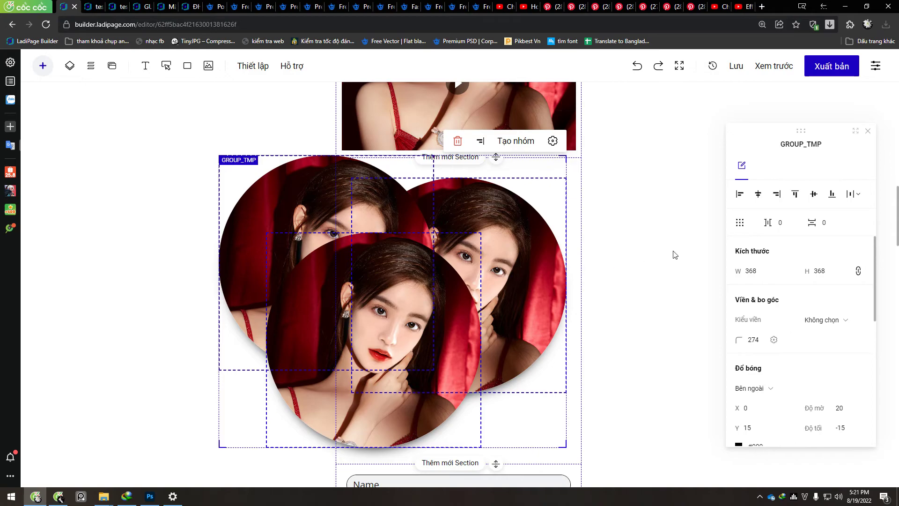
click(183, 302)
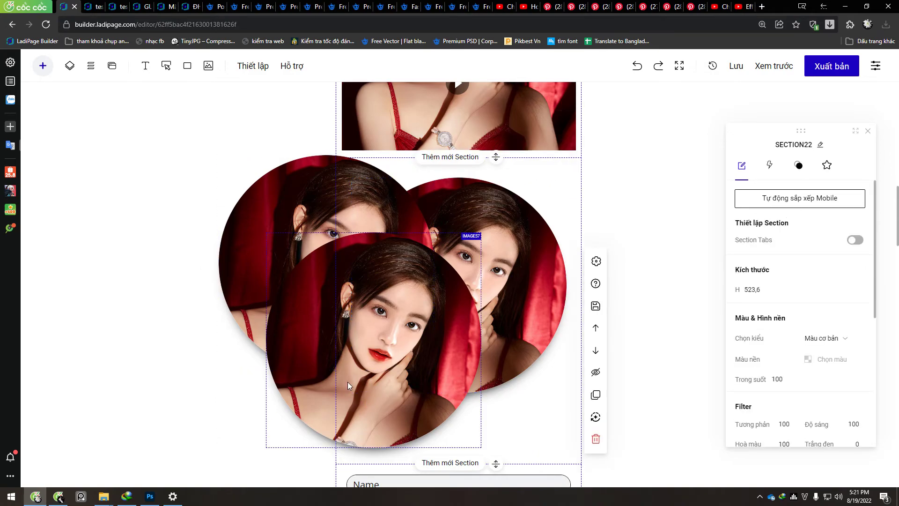
click(370, 348)
click(512, 313)
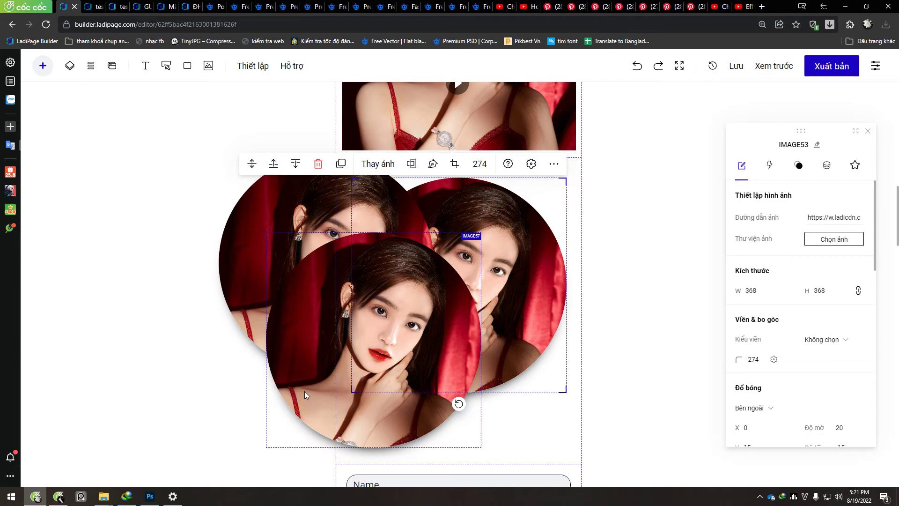
shift+click(307, 342)
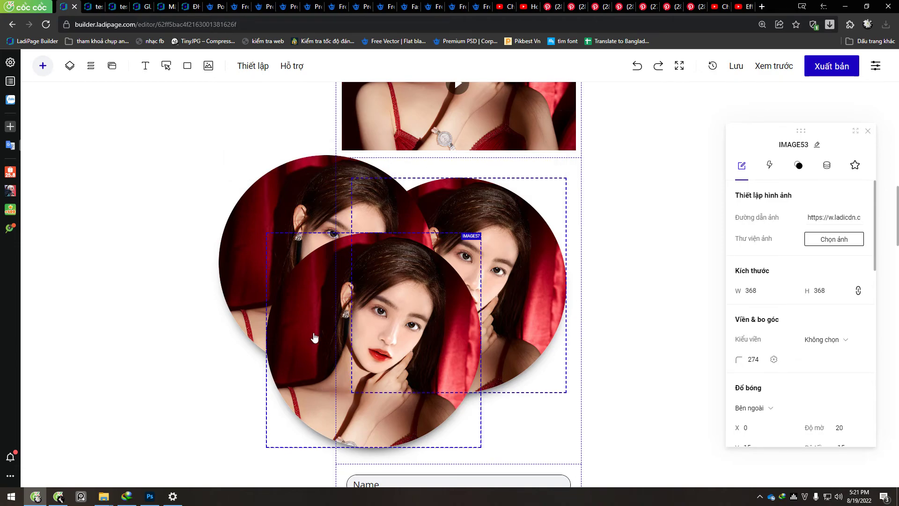
shift+click(376, 203)
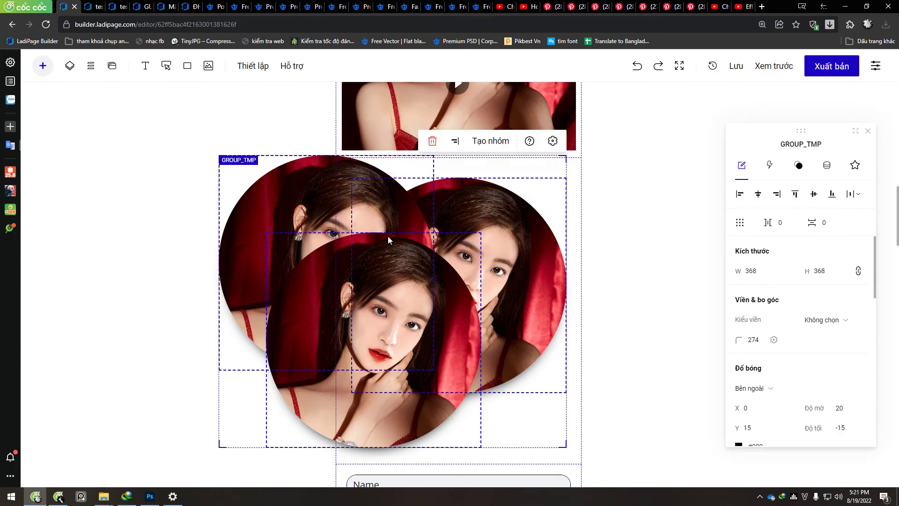
click(491, 140)
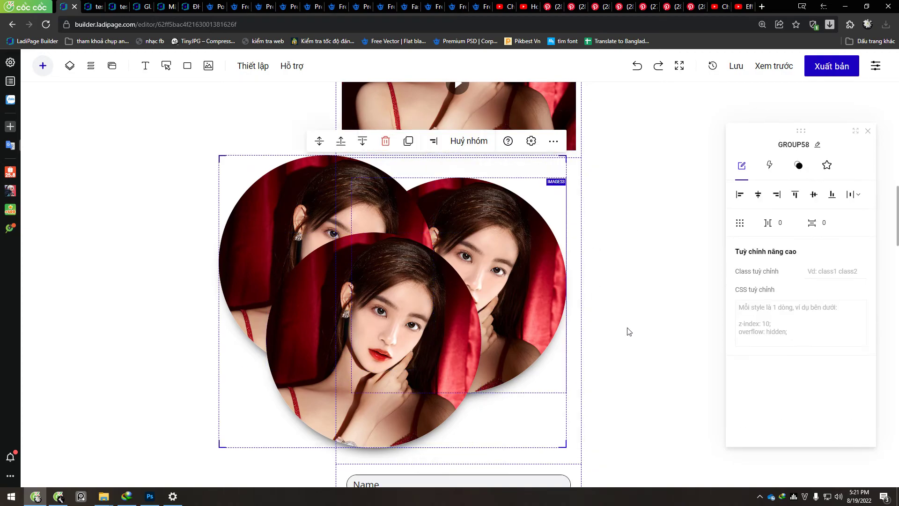
Try dragging the front portrait away inside the group, undo the move and reselect the whole group.
click(688, 333)
mouse_move(411, 303)
mouse_down()
mouse_move(215, 271)
mouse_move(552, 286)
mouse_move(403, 294)
mouse_up()
click(552, 286)
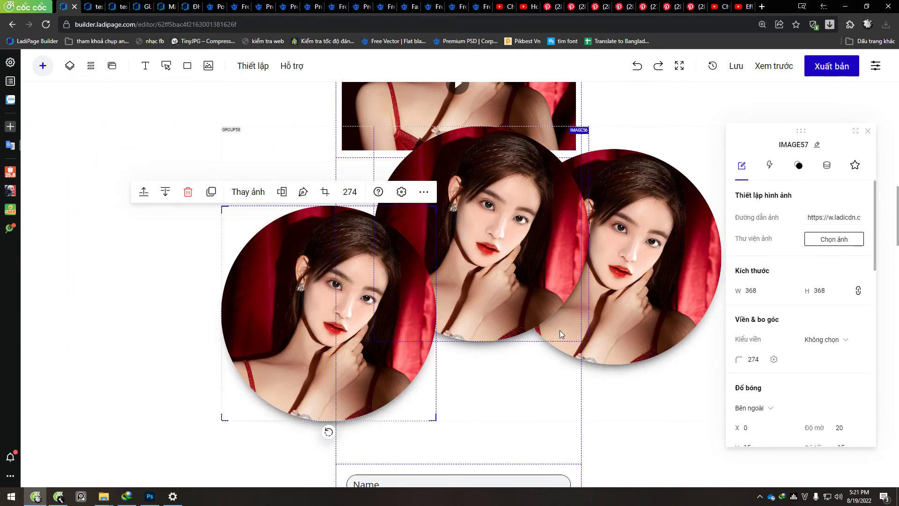
key(ctrl+z)
key(ctrl+z)
key(ctrl+shift+z)
click(573, 321)
click(392, 304)
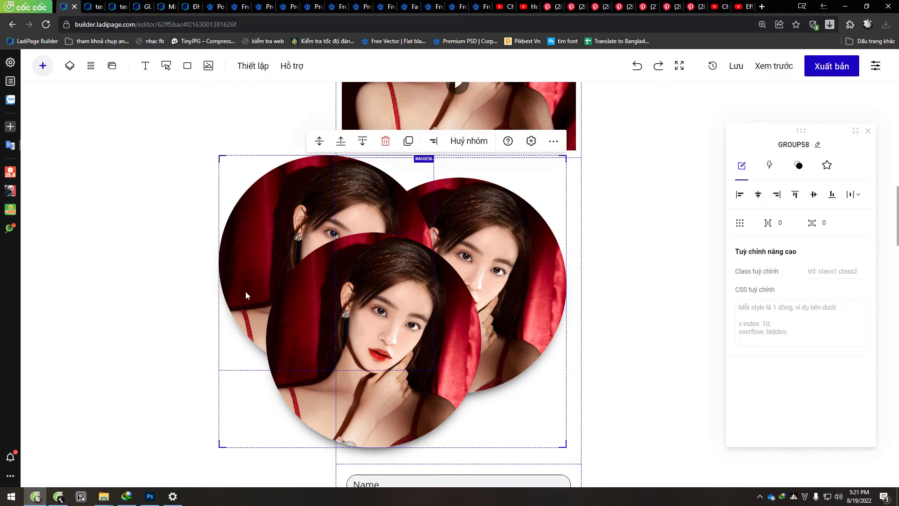
Ungroup the three circular portraits, select them all and group them again.
click(470, 141)
click(635, 267)
click(277, 280)
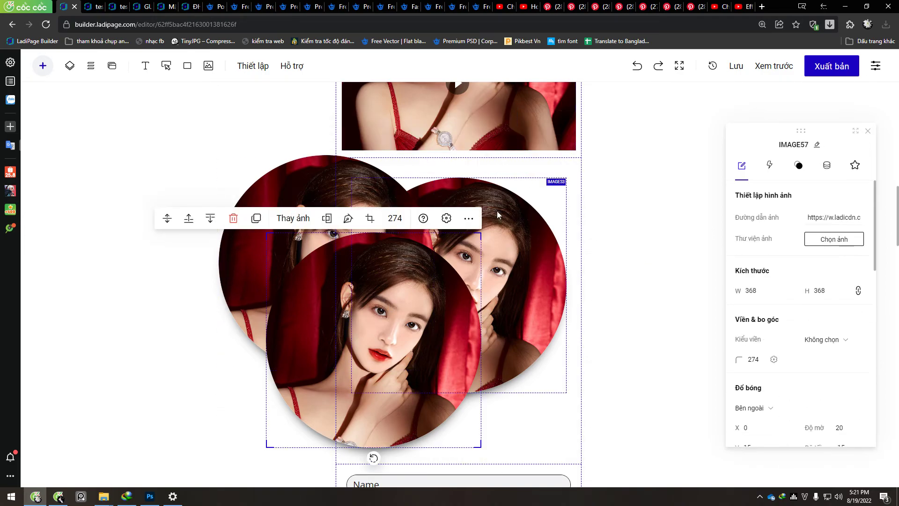
key(ctrl+a)
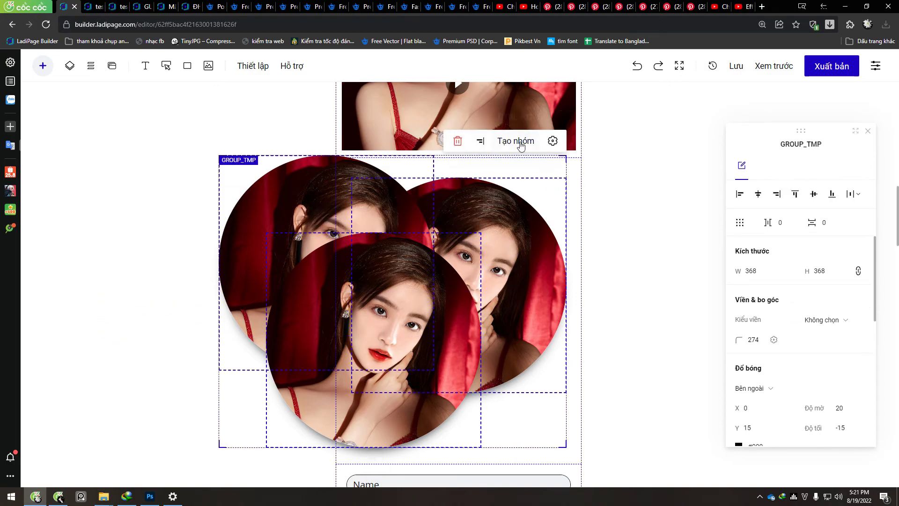
click(516, 141)
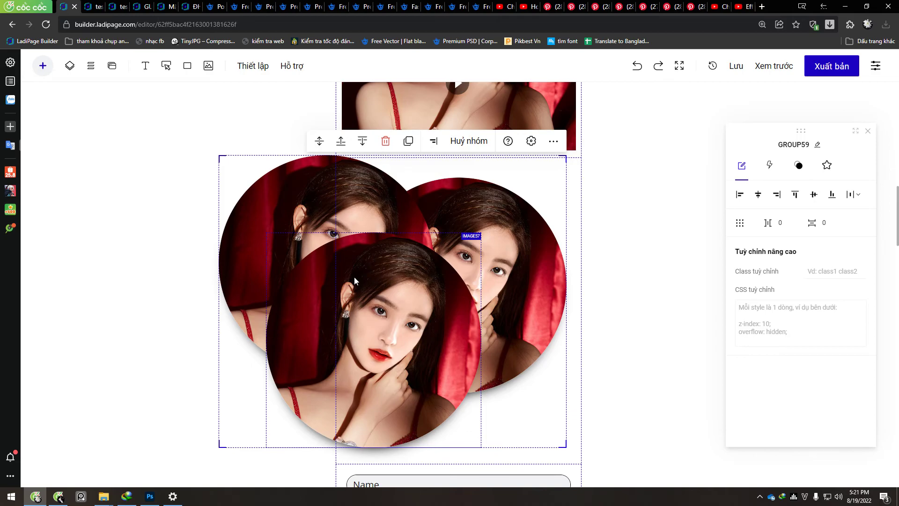
Move the grouped portraits to the left so they extend further outside the page section.
click(626, 321)
click(373, 285)
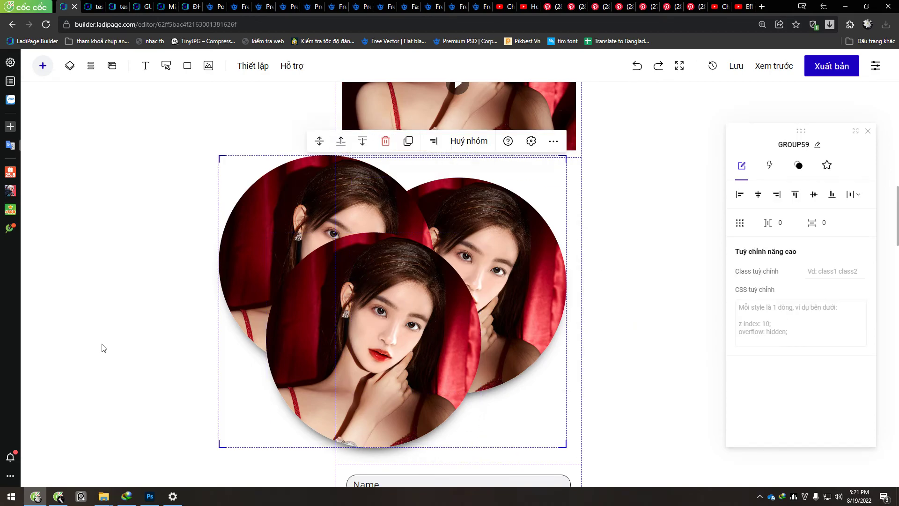
drag(301, 358, 225, 353)
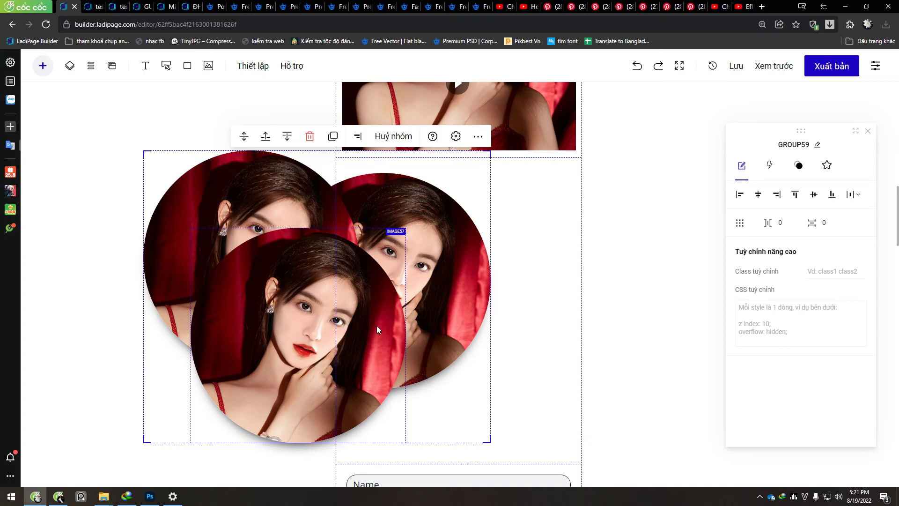
Try moving individual portraits within the group away from the others, and undo the moves.
double_click(302, 303)
drag(307, 305, 638, 255)
click(76, 376)
drag(477, 288, 501, 334)
key(ctrl+z)
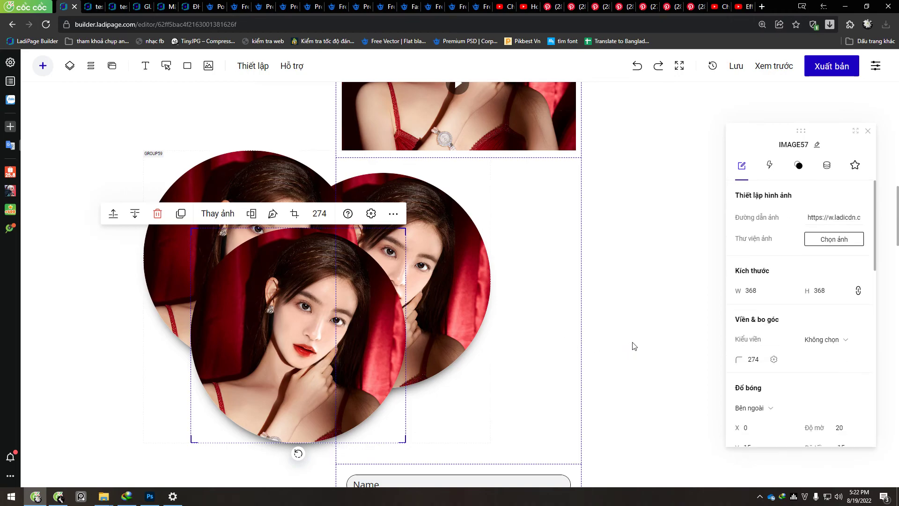
drag(447, 266, 679, 298)
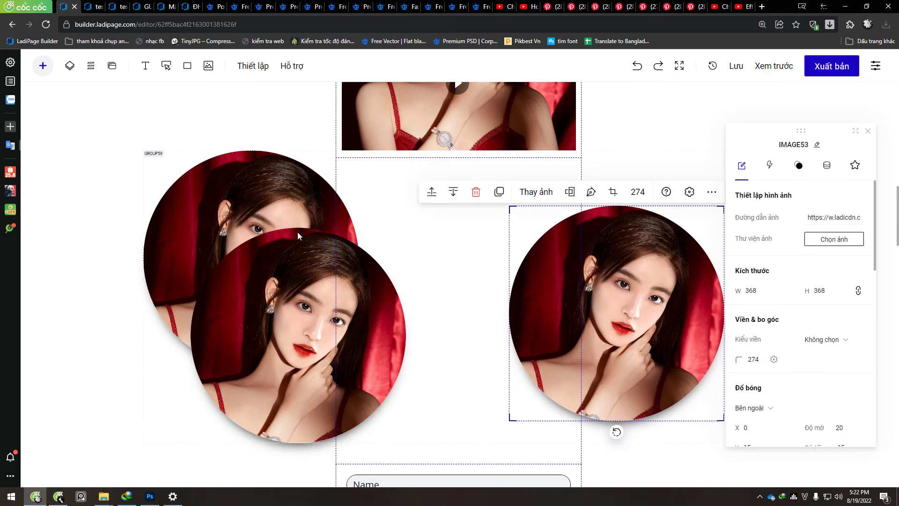
key(ctrl+z)
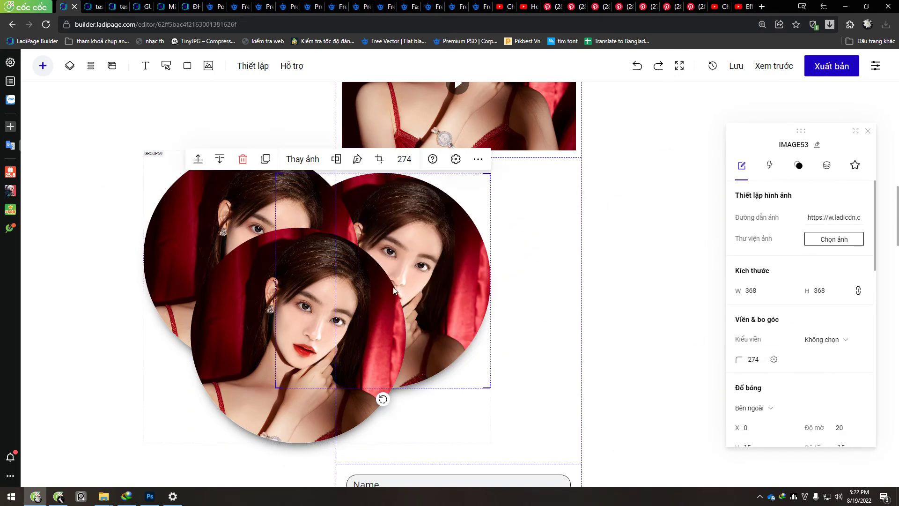
Select the portrait group and each of its three images in turn to inspect them individually, and clear the selection.
click(638, 315)
click(355, 285)
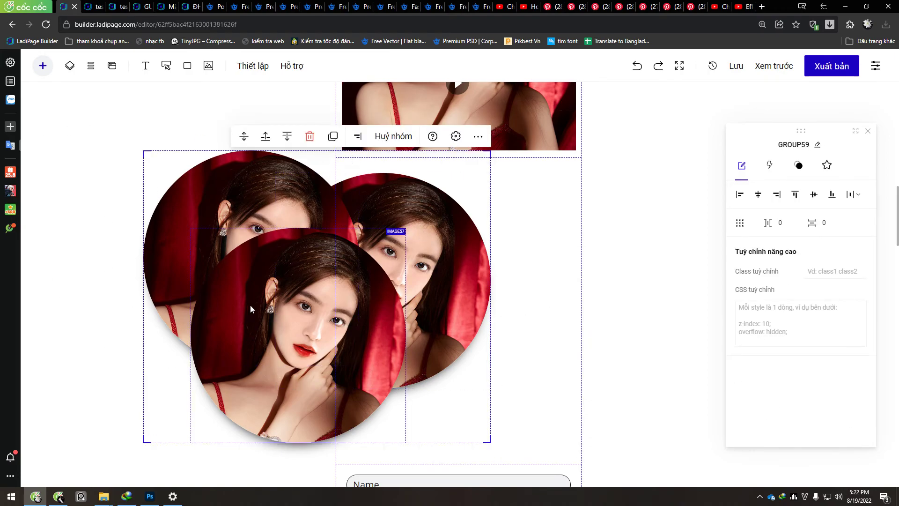
double_click(224, 310)
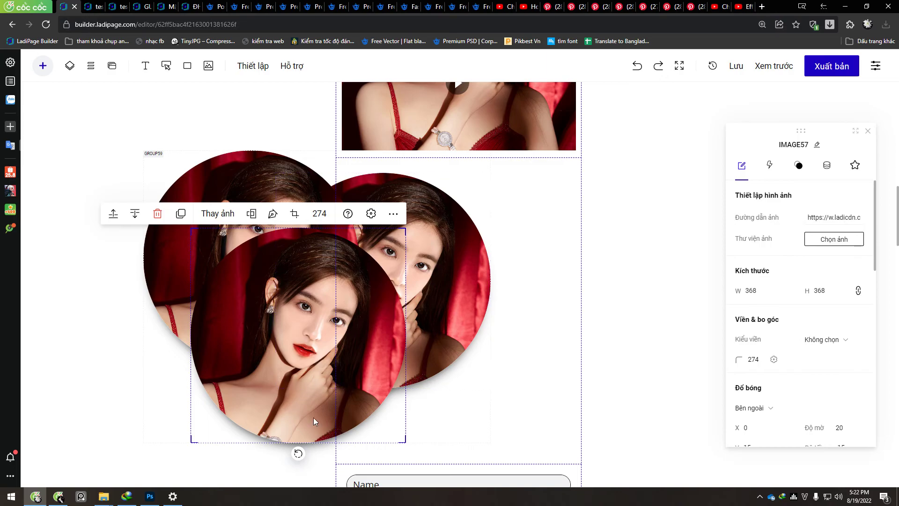
click(236, 183)
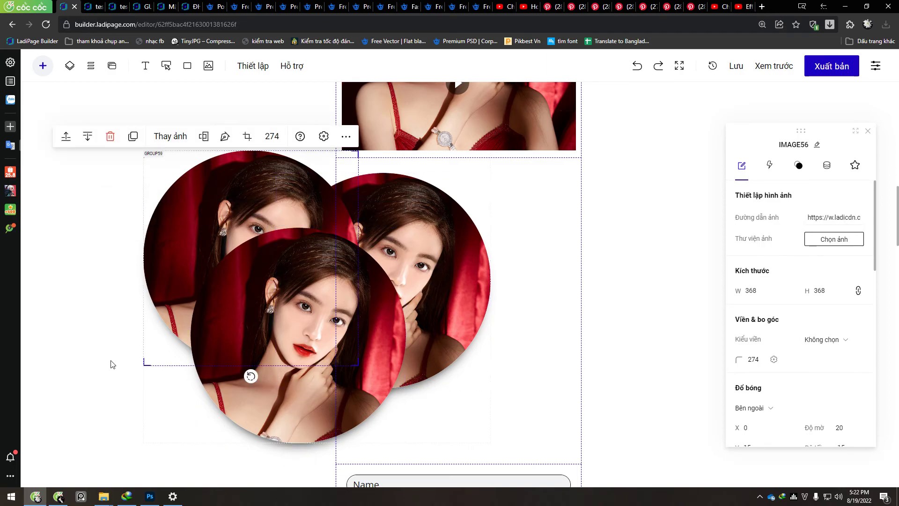
click(454, 271)
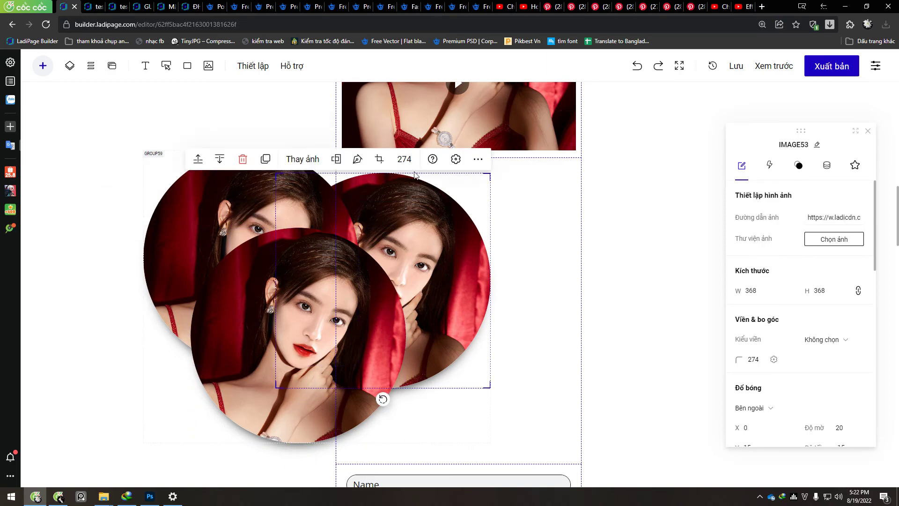
click(678, 335)
Examine the layered images and coloured boxes beside "Reasons why people should buy from you" in the template, and return to the watch page.
scroll(210, 246, up, 3)
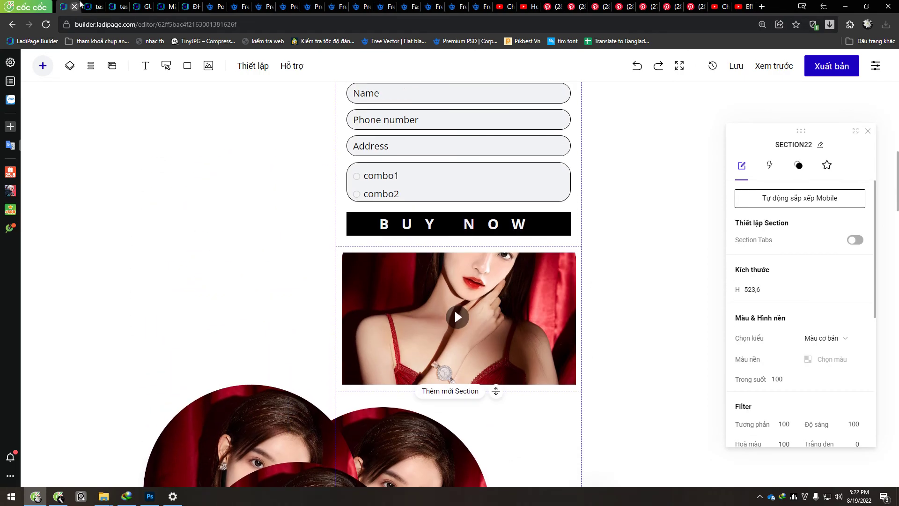
click(118, 6)
click(93, 7)
scroll(211, 210, down, 5)
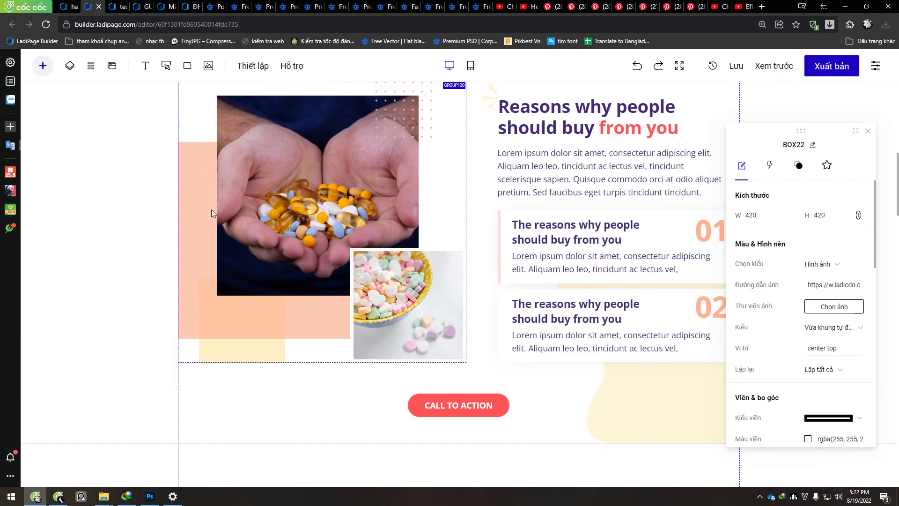
scroll(232, 212, up, 2)
scroll(231, 203, down, 1)
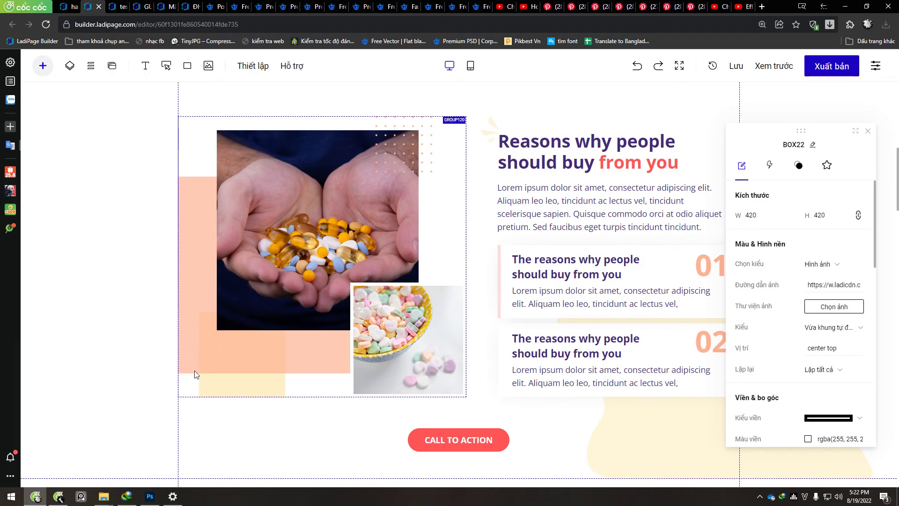
click(77, 7)
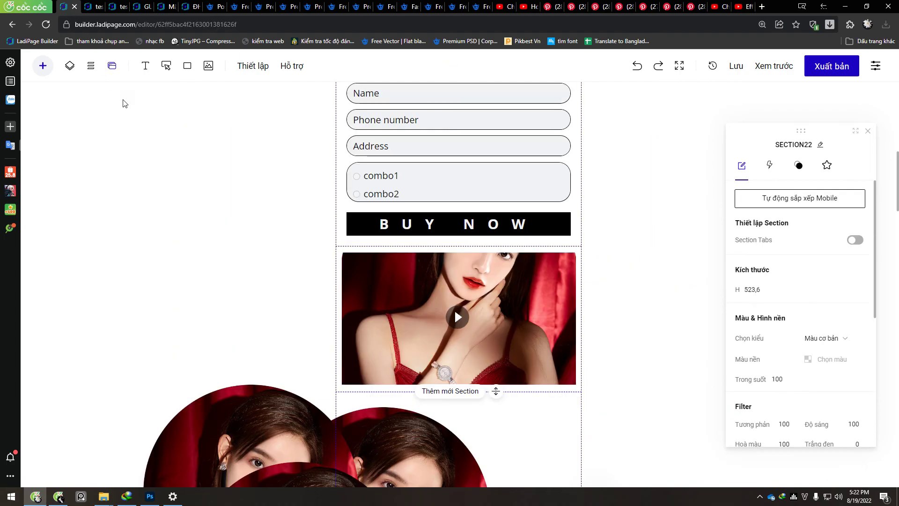
Insert a solid square box shape and place it outside the page to the left of the product video.
click(183, 184)
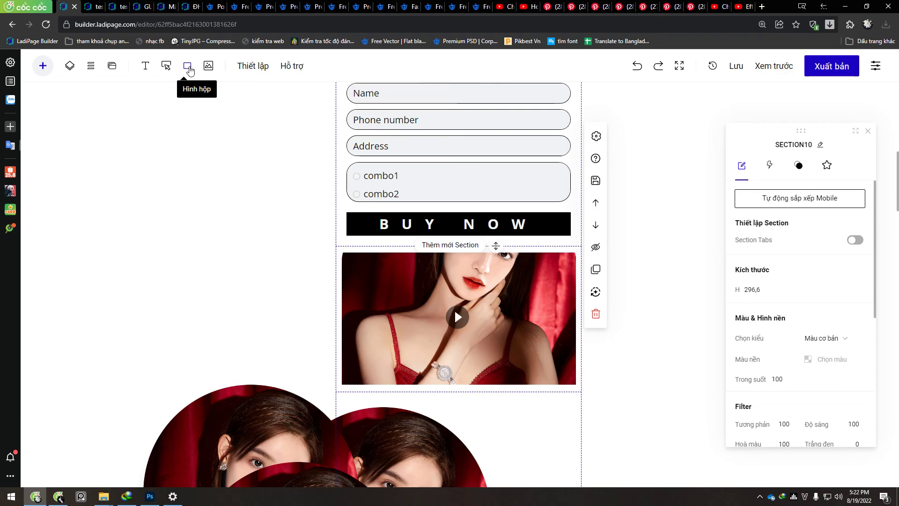
click(189, 68)
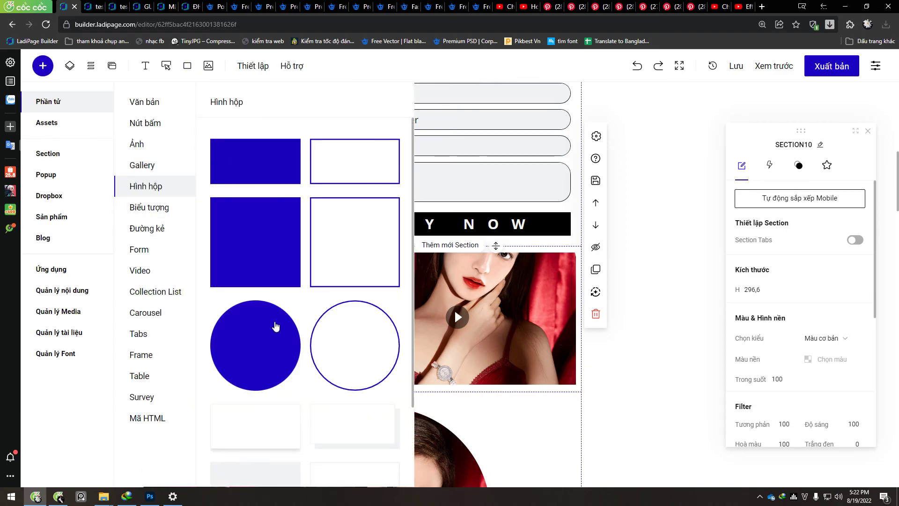
scroll(341, 287, down, 2)
scroll(281, 280, up, 2)
click(250, 242)
drag(462, 283, 140, 305)
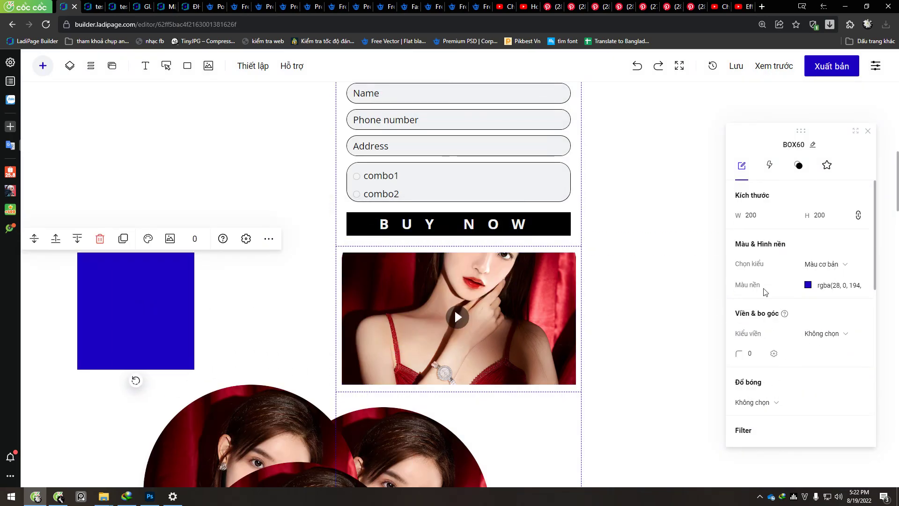
Set the square box's background colour to yellow, rgba(242, 255, 90, 1.0).
scroll(796, 253, down, 1)
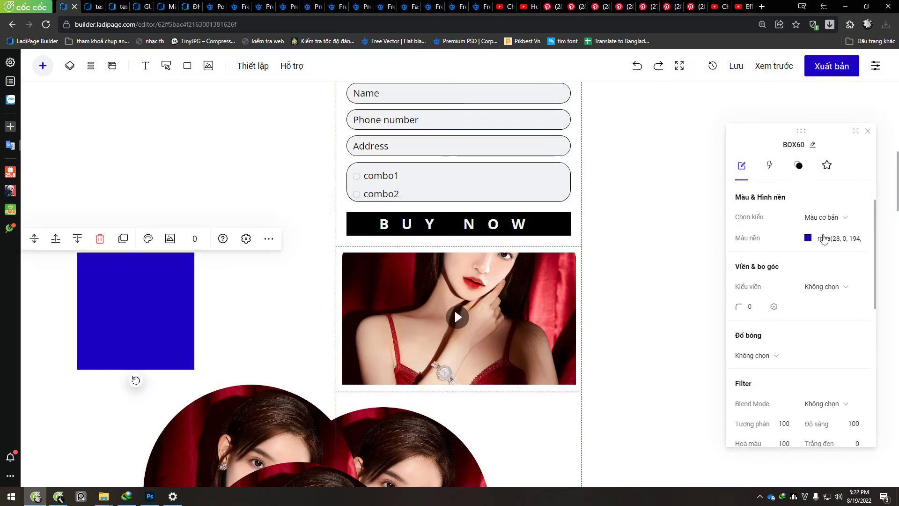
click(807, 238)
click(477, 372)
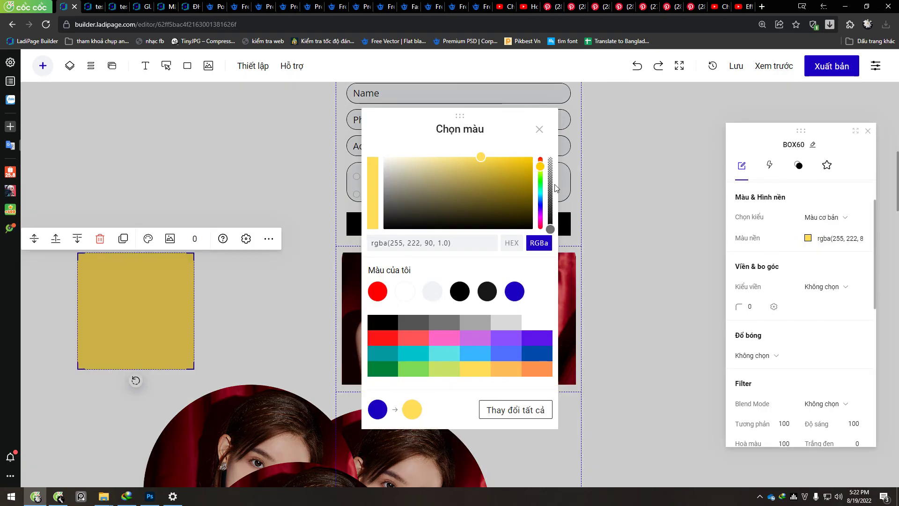
mouse_move(539, 165)
mouse_down()
mouse_move(540, 224)
mouse_move(536, 174)
mouse_up()
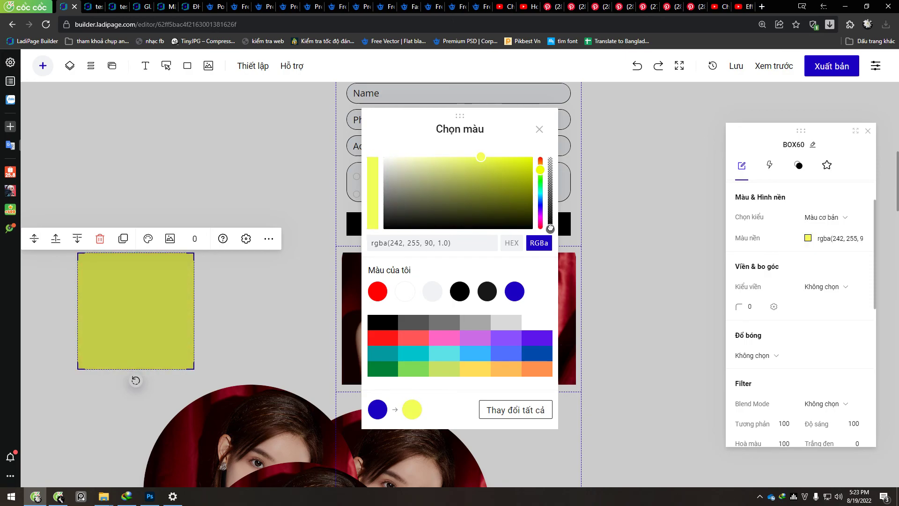
drag(550, 224, 563, 238)
click(563, 237)
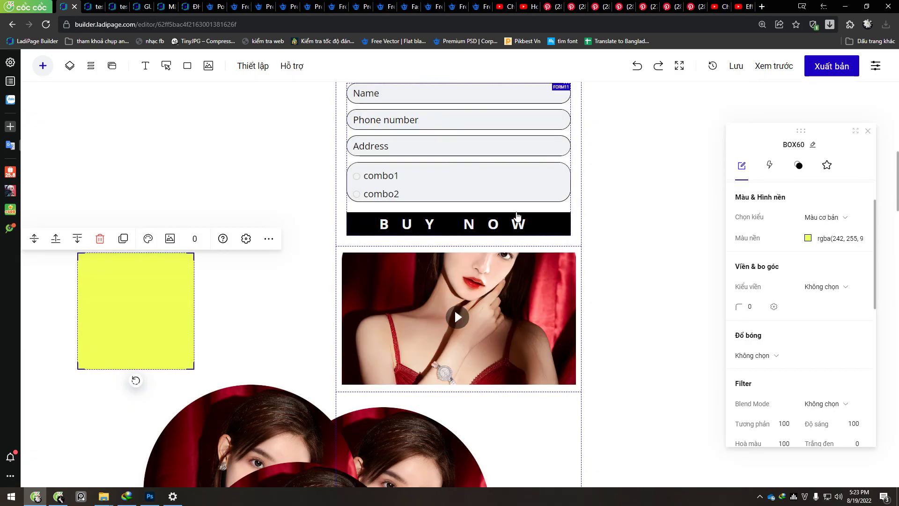
Make the box's yellow background semi-transparent and move the box to the upper-left edge of the grouped portraits.
drag(157, 297, 241, 277)
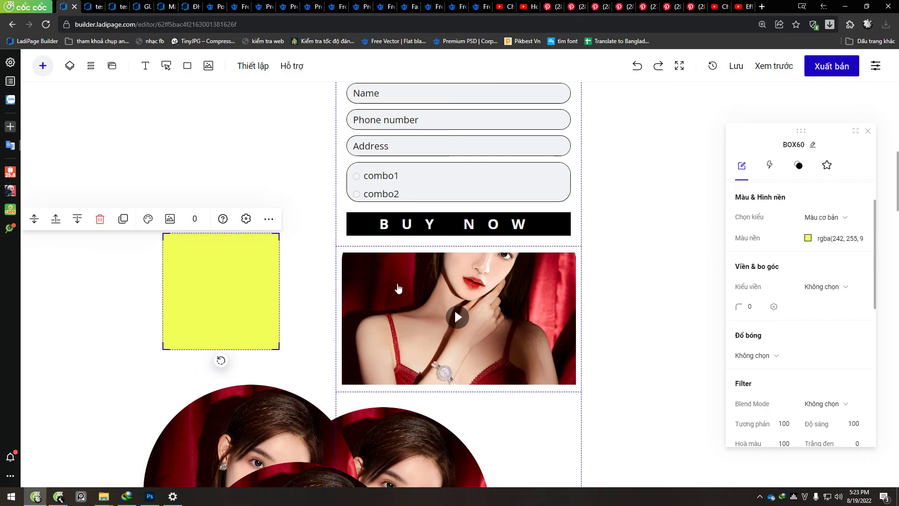
click(808, 238)
drag(550, 226, 553, 179)
click(542, 131)
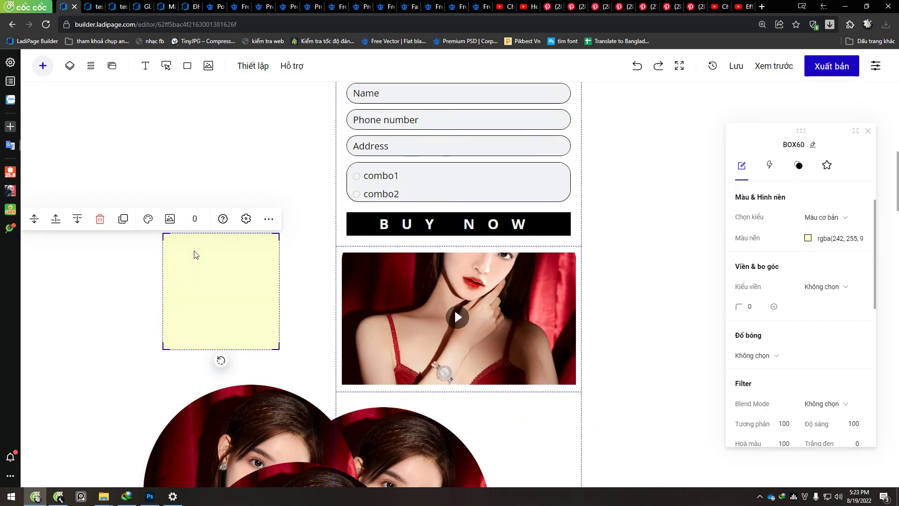
drag(206, 281, 339, 295)
drag(386, 316, 214, 387)
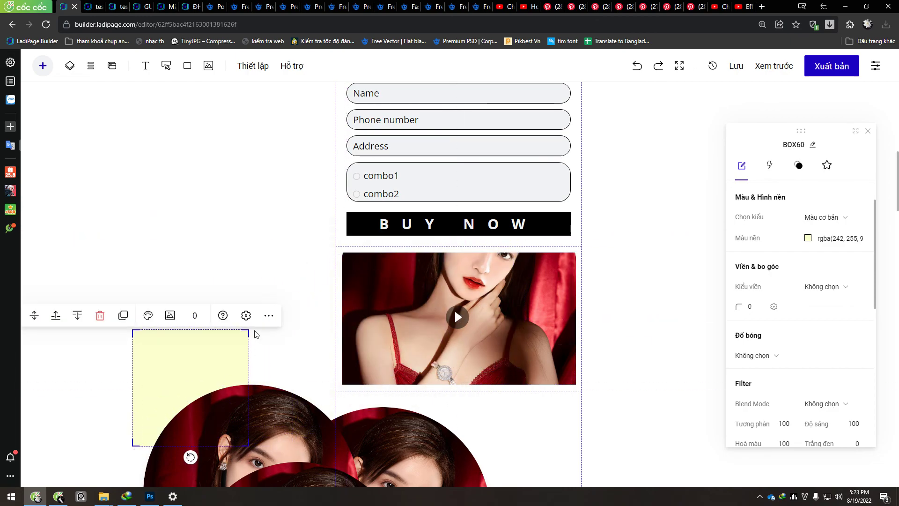
Enlarge the yellow box to 291 by 291 and shift the grouped portraits so they overlap its right side.
scroll(214, 387, down, 4)
drag(133, 257, 78, 311)
drag(197, 337, 218, 288)
Duplicate the yellow box, offset the copy down and to the right, and send it behind the portraits.
click(122, 261)
key(ctrl+d)
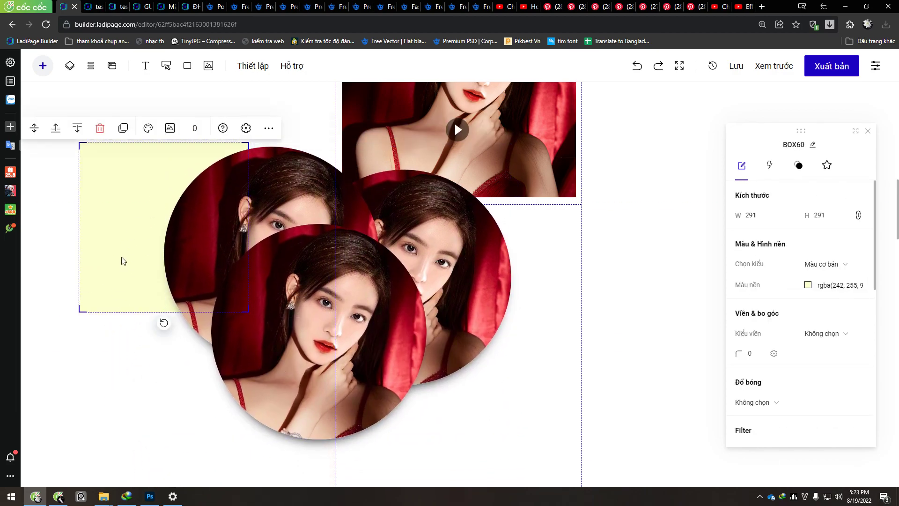
drag(175, 318, 214, 374)
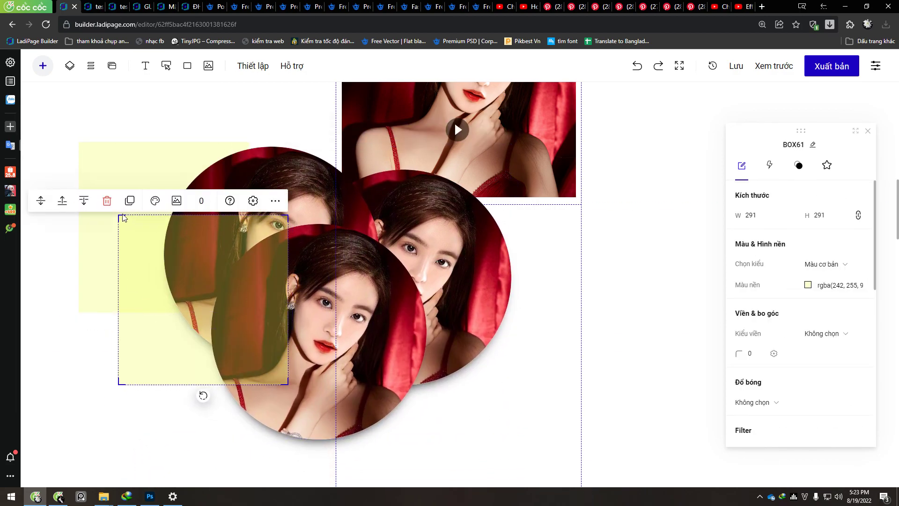
click(84, 200)
click(84, 405)
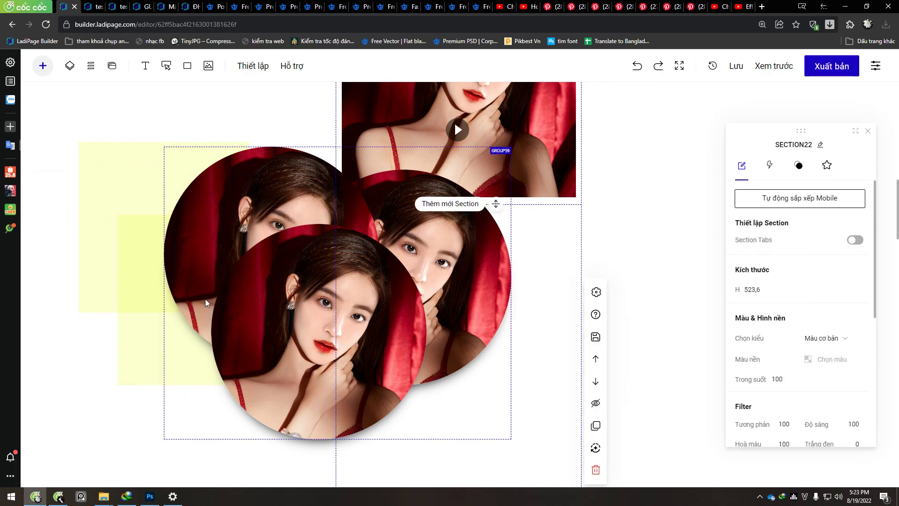
Select both yellow boxes and the portraits together, shrink them so each box is about 194 wide, and move them into the empty section below the video.
drag(63, 400, 272, 313)
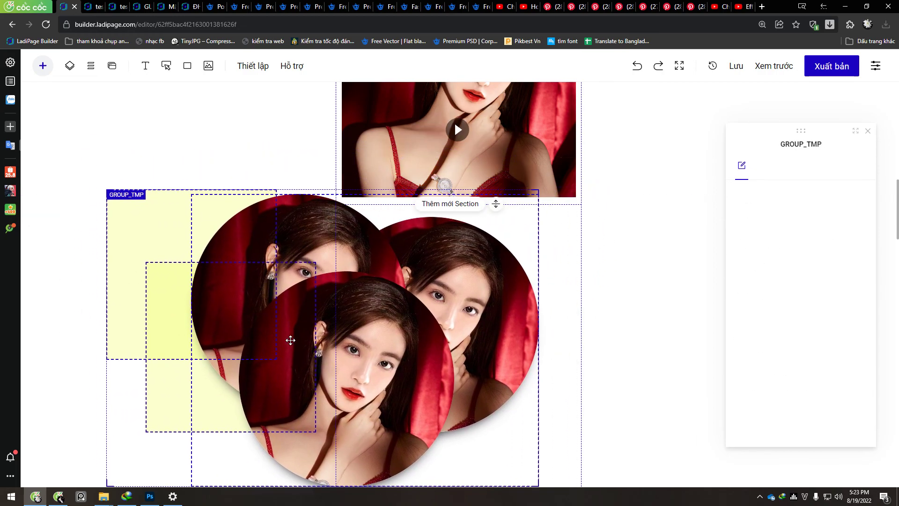
drag(538, 191, 391, 294)
drag(266, 409, 491, 340)
click(680, 327)
scroll(646, 335, down, 3)
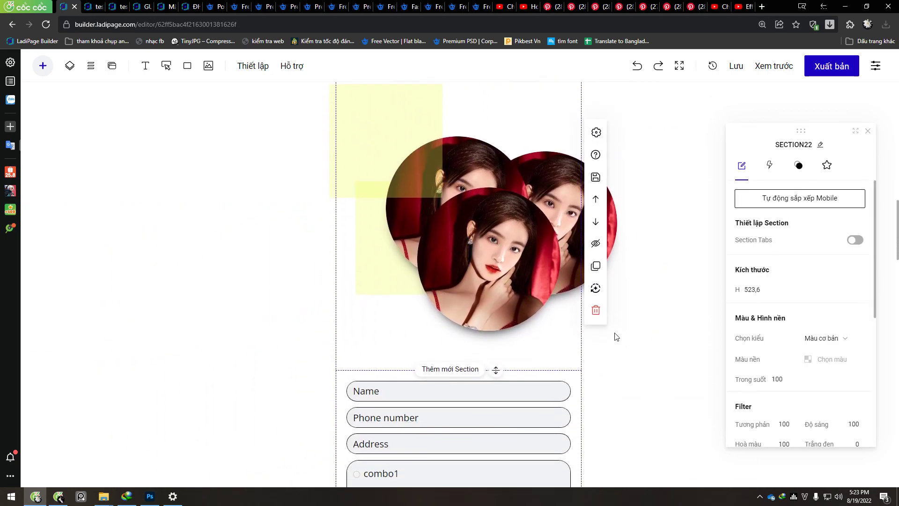
Send the upper yellow box behind the circular portraits in the section below the video.
scroll(434, 212, up, 1)
click(433, 214)
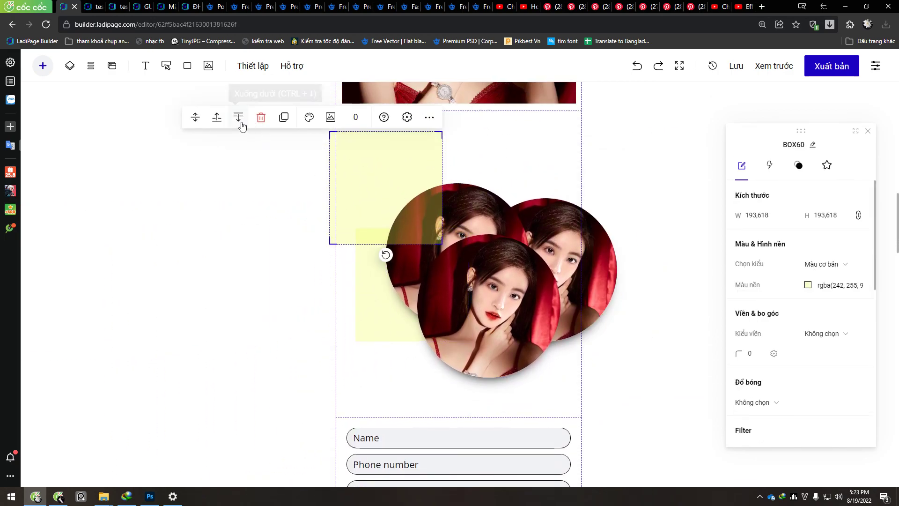
click(179, 333)
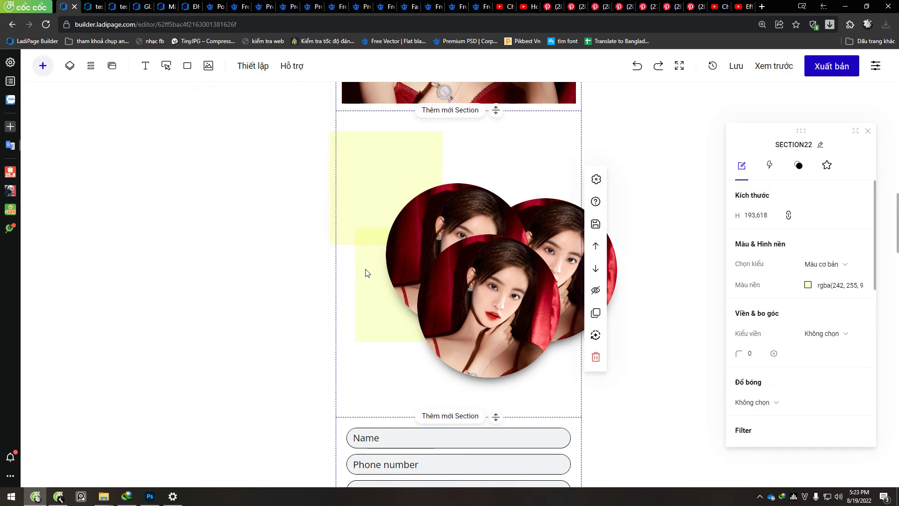
click(365, 183)
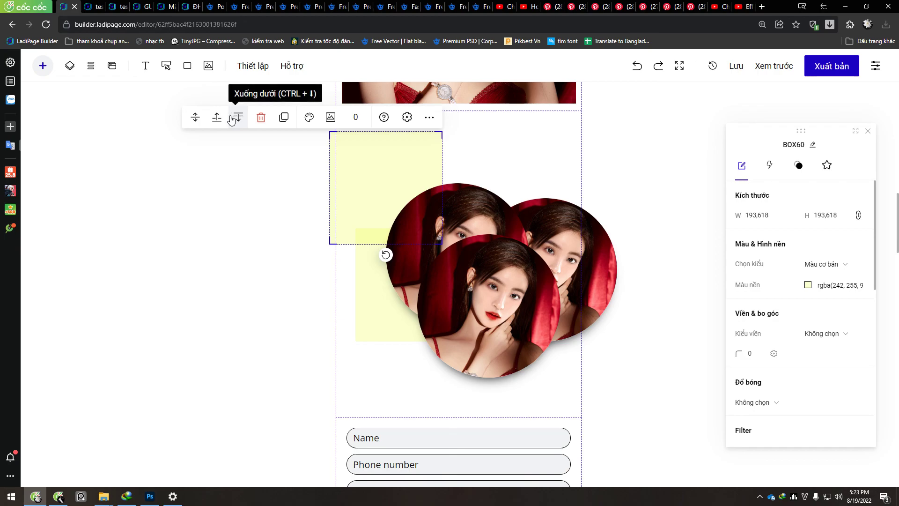
click(187, 245)
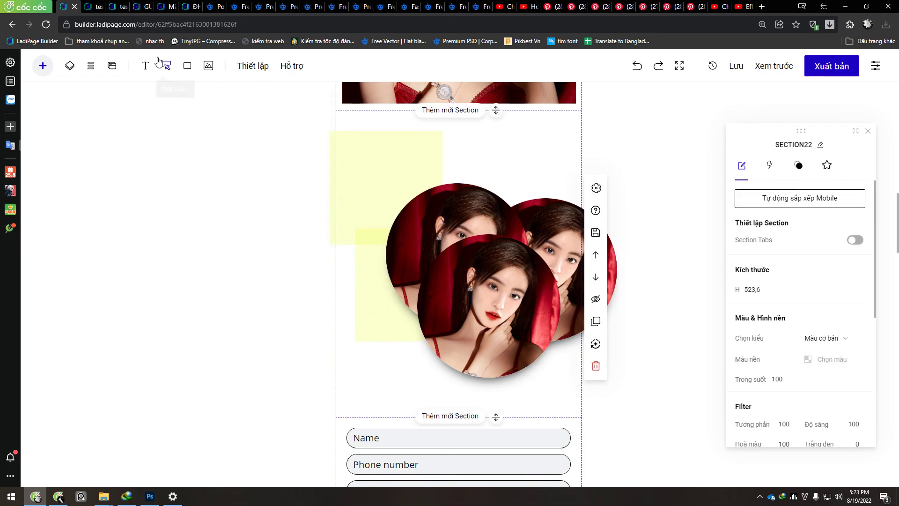
Switch to the template page and examine its layered photos, coloured boxes and background shapes around the "Reasons why people should buy from you" sections.
click(95, 7)
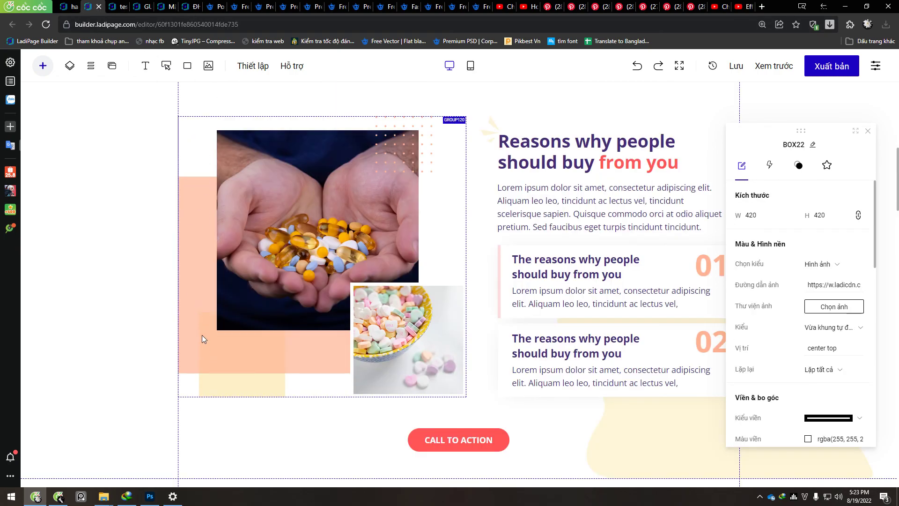
scroll(251, 311, down, 5)
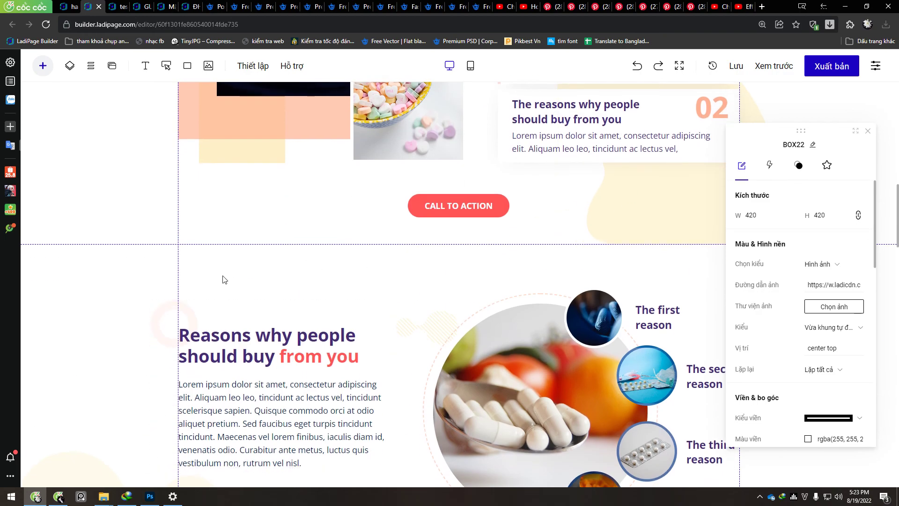
scroll(226, 281, down, 1)
scroll(594, 251, up, 4)
click(103, 281)
drag(103, 281, 333, 349)
double_click(350, 345)
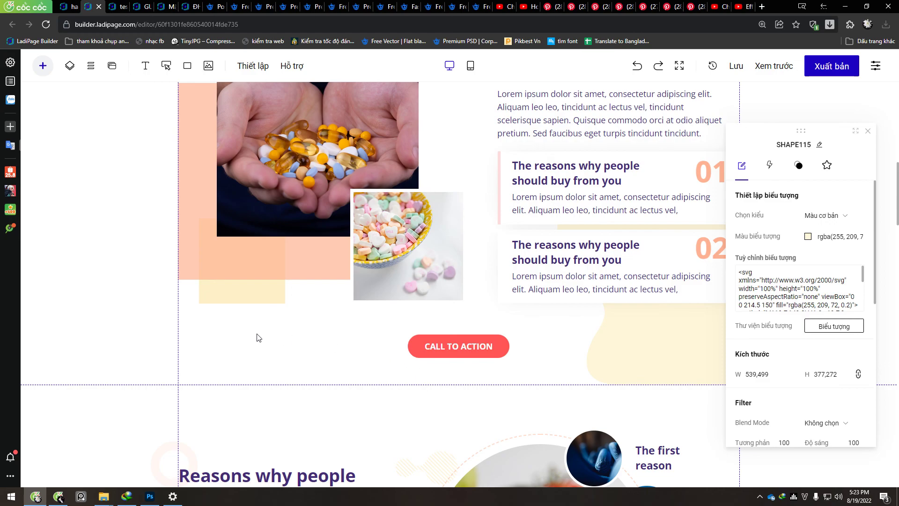
scroll(257, 337, down, 5)
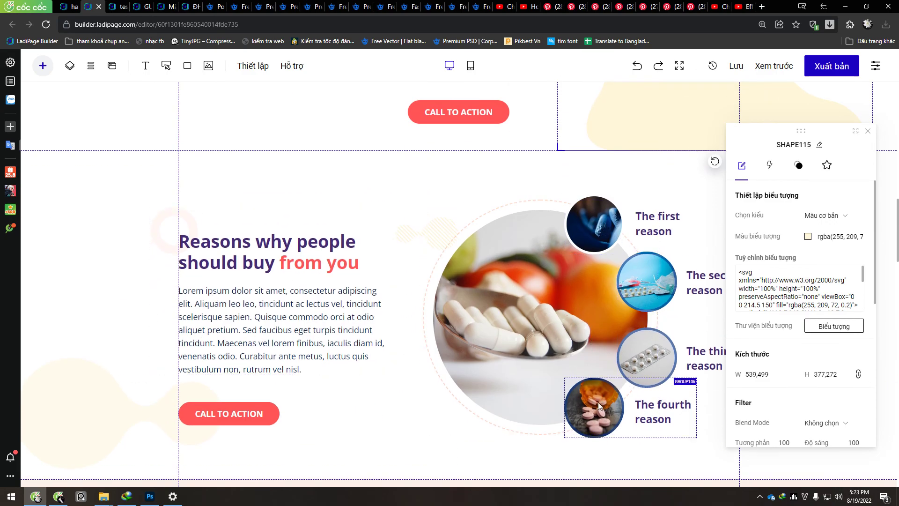
Try moving the first and second reason circles away from the large round pill image, and undo the moves.
click(585, 225)
drag(585, 224, 363, 199)
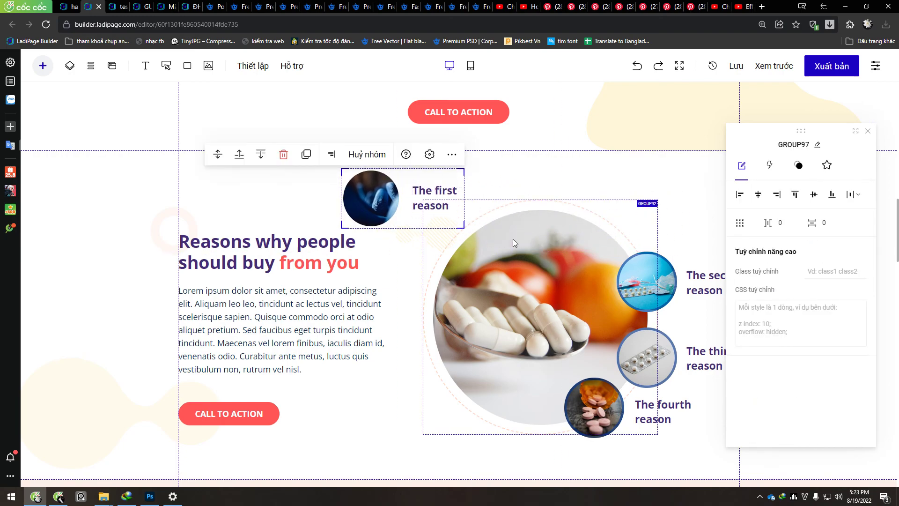
drag(641, 274, 494, 271)
key(ctrl+z)
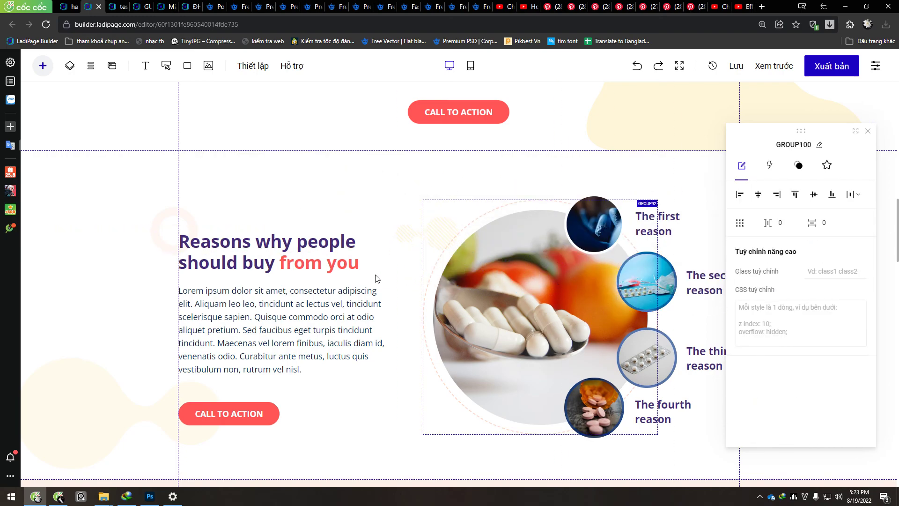
Look through the template's remaining sections, including the statistics, the countdown order form and the store footer.
scroll(391, 277, down, 9)
scroll(390, 274, down, 20)
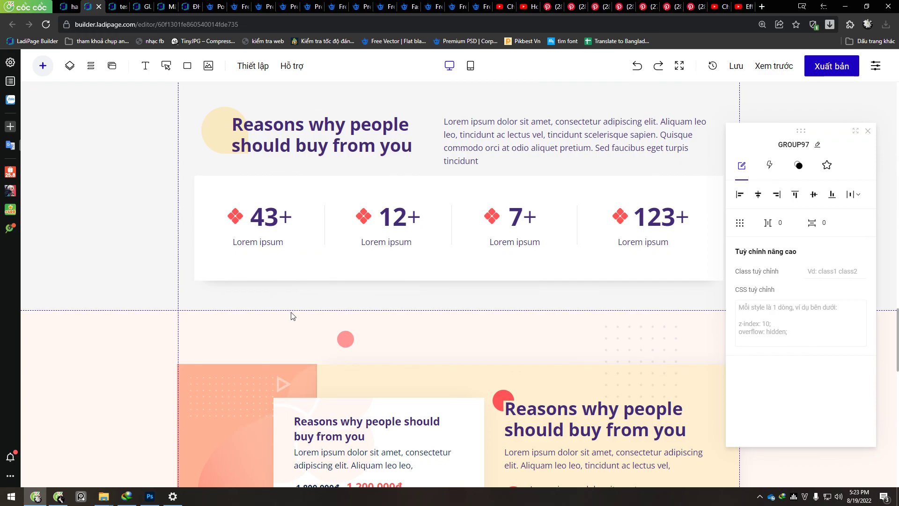
scroll(376, 328, up, 15)
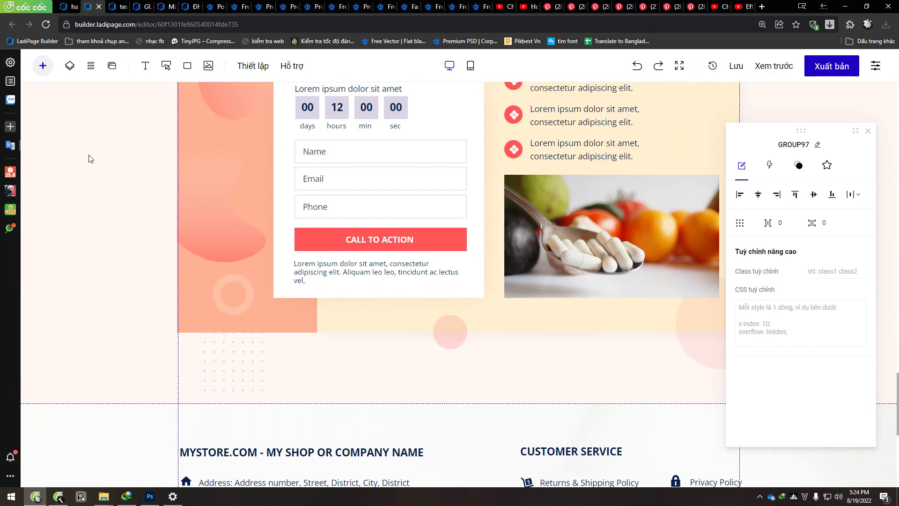